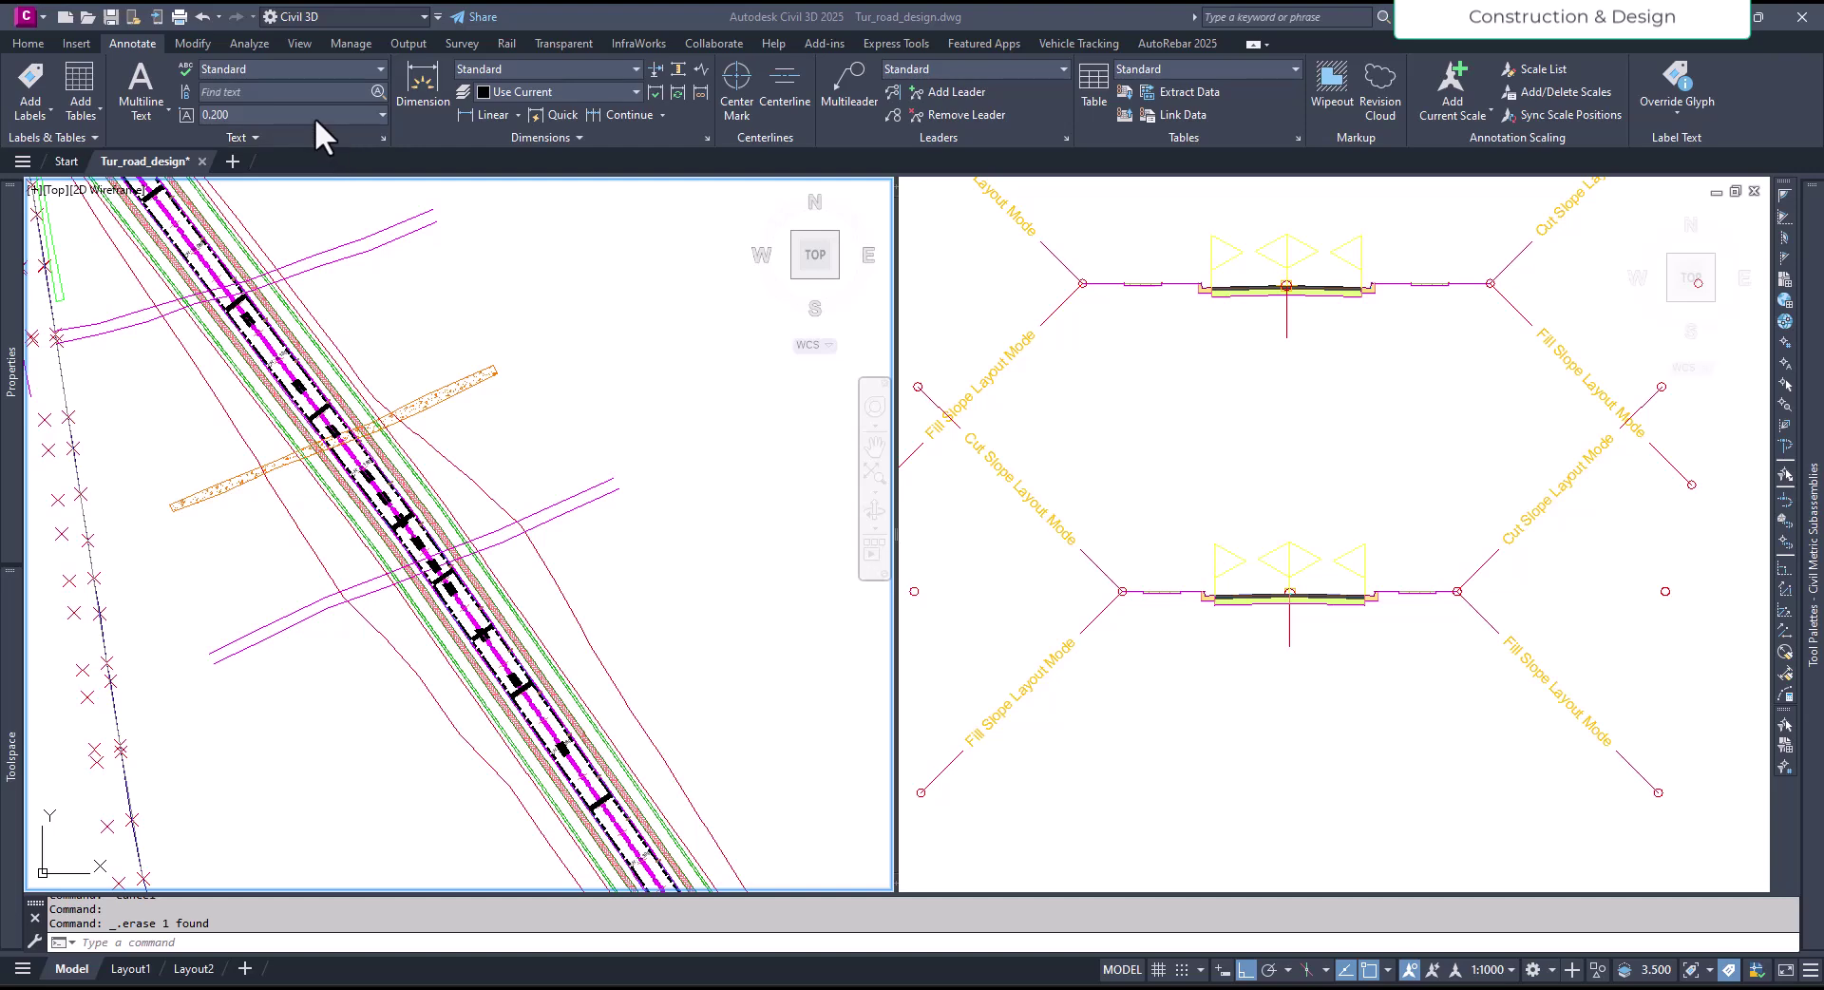
{"action": "mouse_move", "coordinate": [672, 609]}
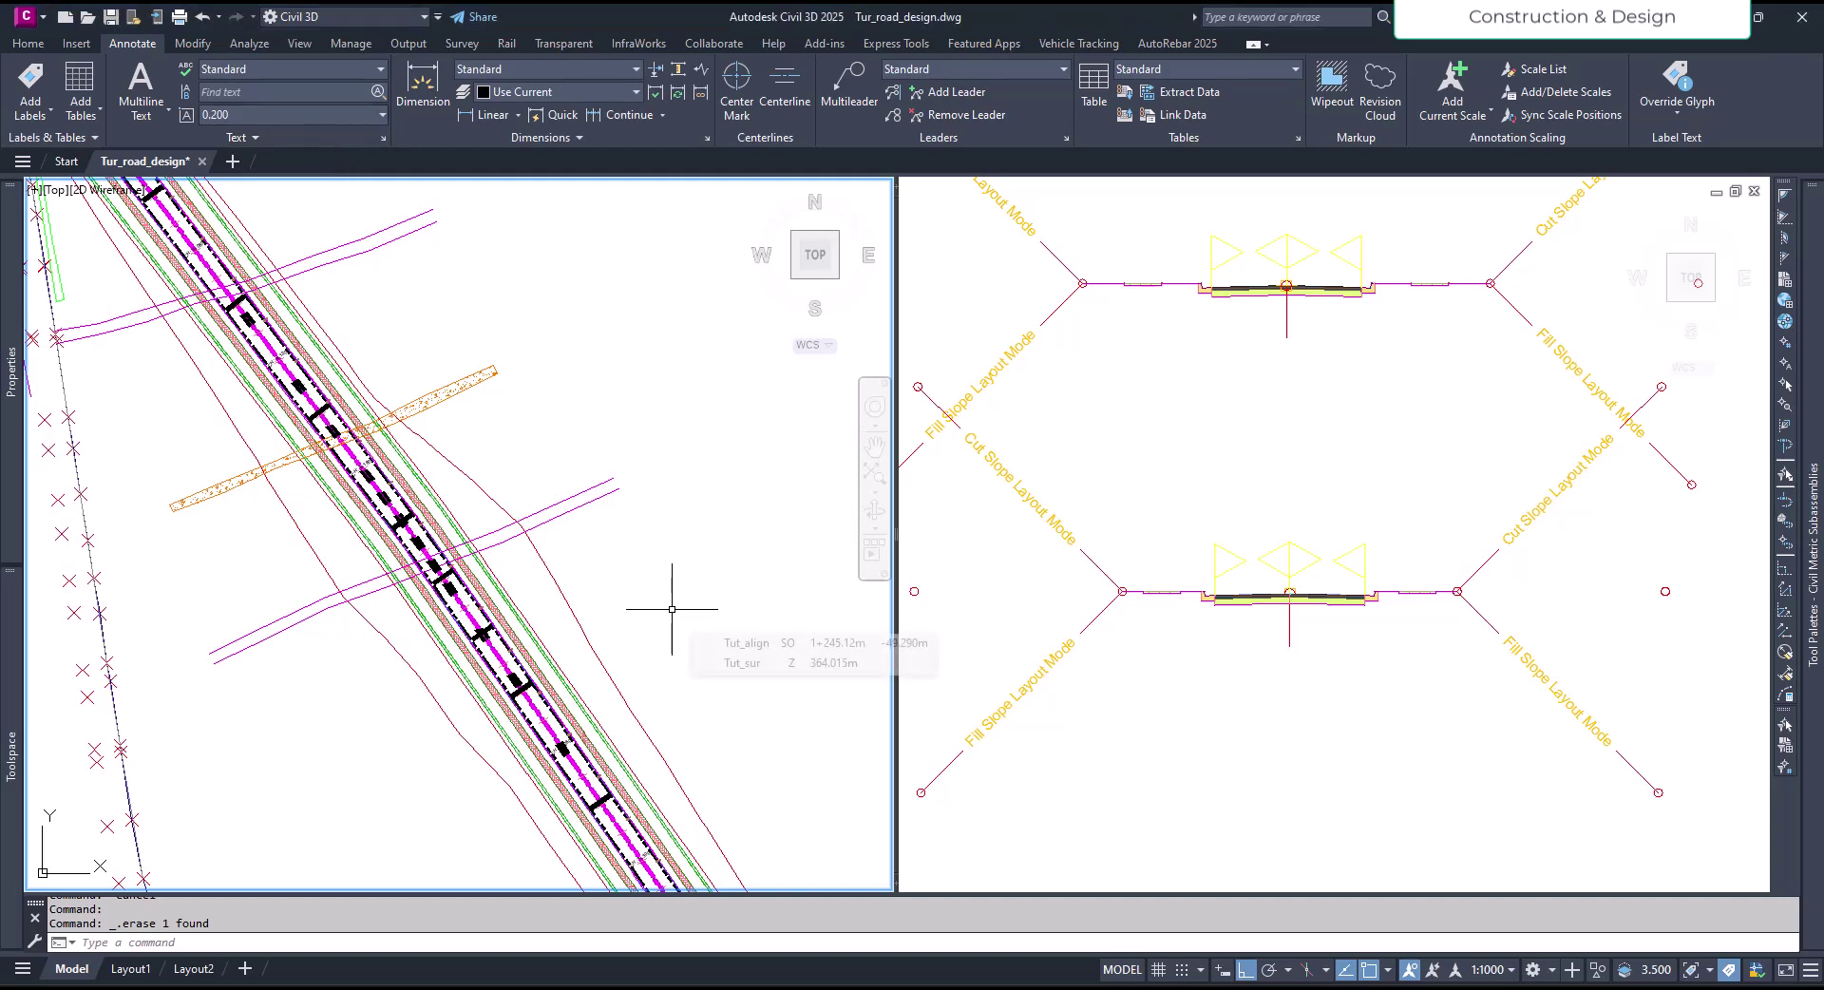
{"action": "left_click", "coordinate": [693, 602]}
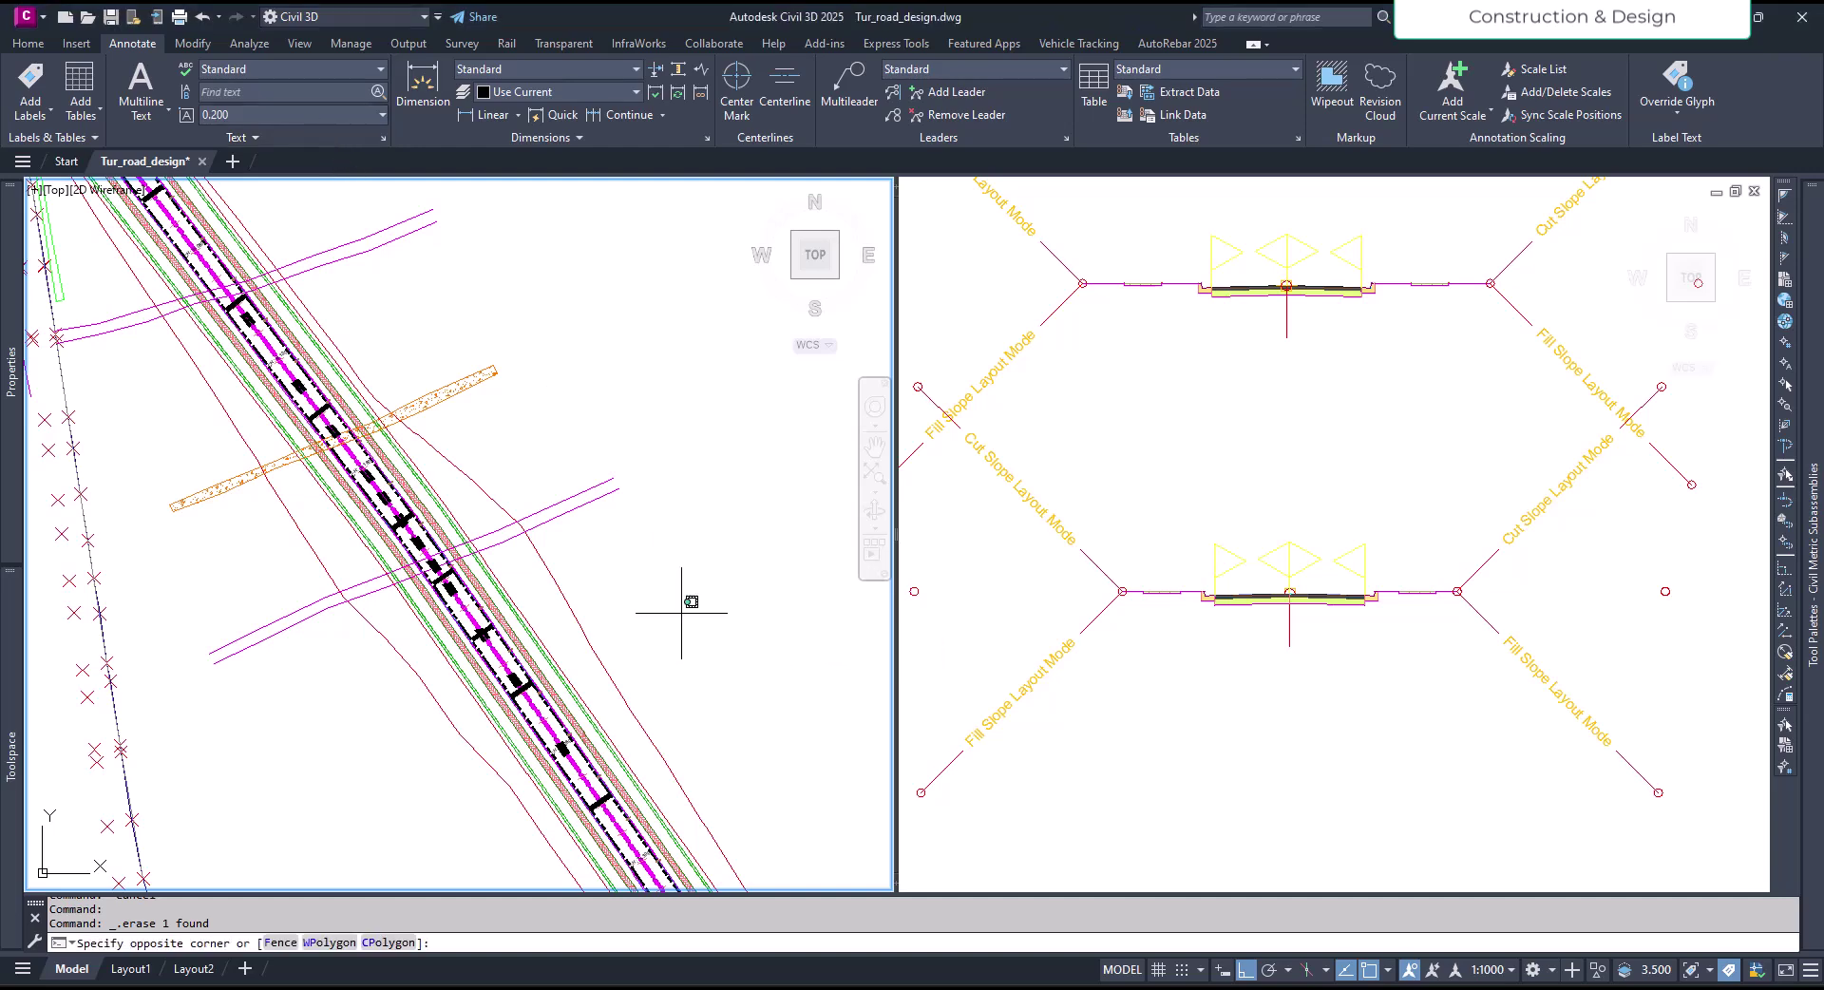
{"action": "left_click", "coordinate": [1198, 517]}
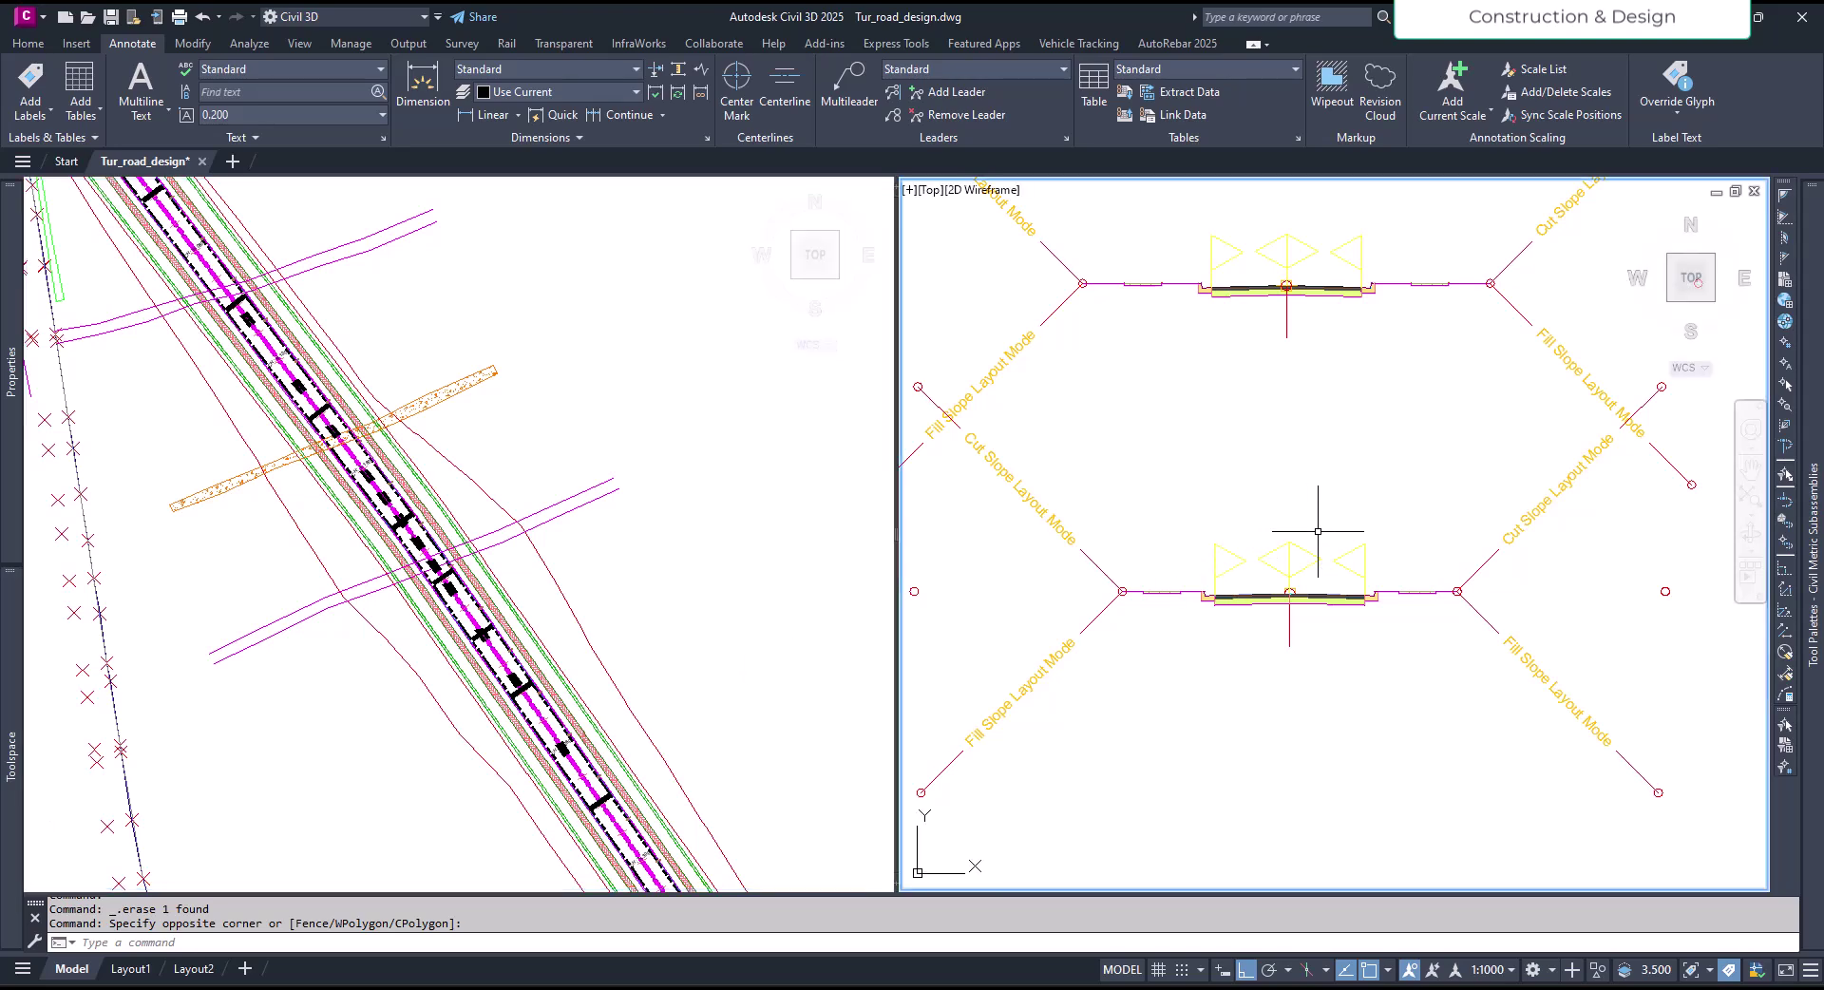
{"action": "mouse_move", "coordinate": [1311, 530]}
{"action": "middle_mouse_down"}
{"action": "mouse_move", "coordinate": [1255, 524]}
{"action": "mouse_move", "coordinate": [1332, 522]}
{"action": "middle_mouse_up"}
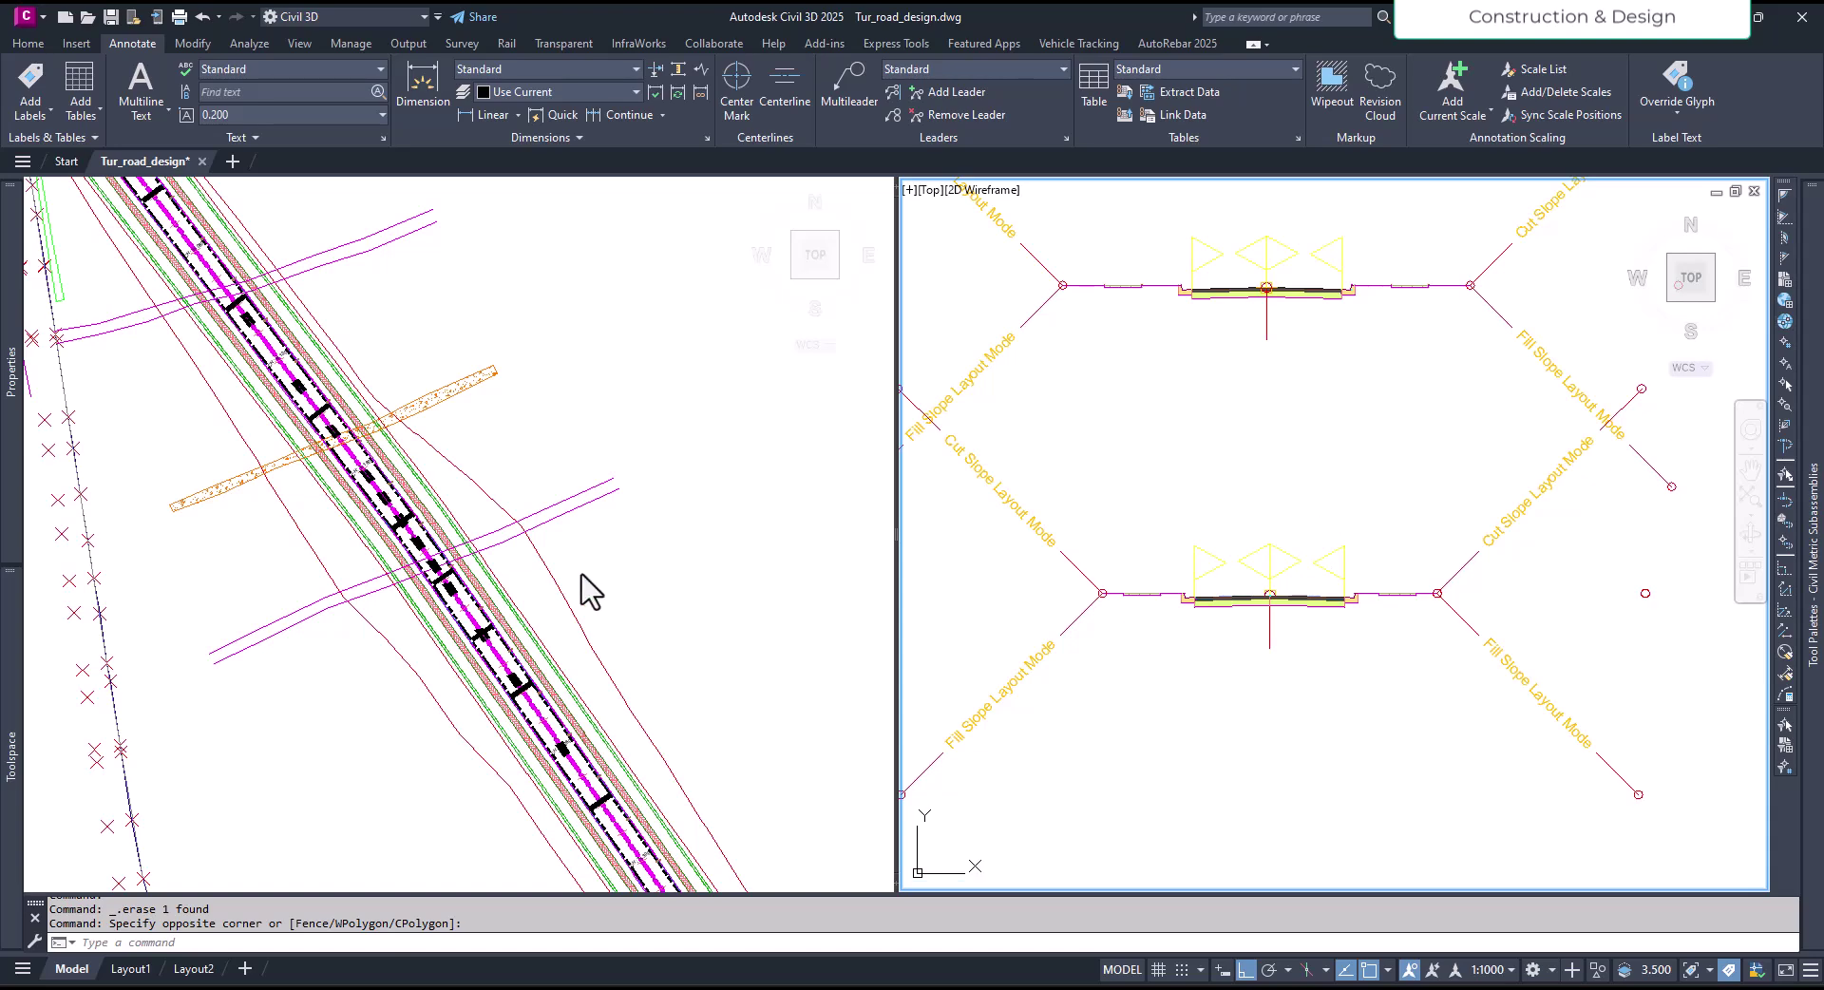
{"action": "left_click", "coordinate": [698, 602]}
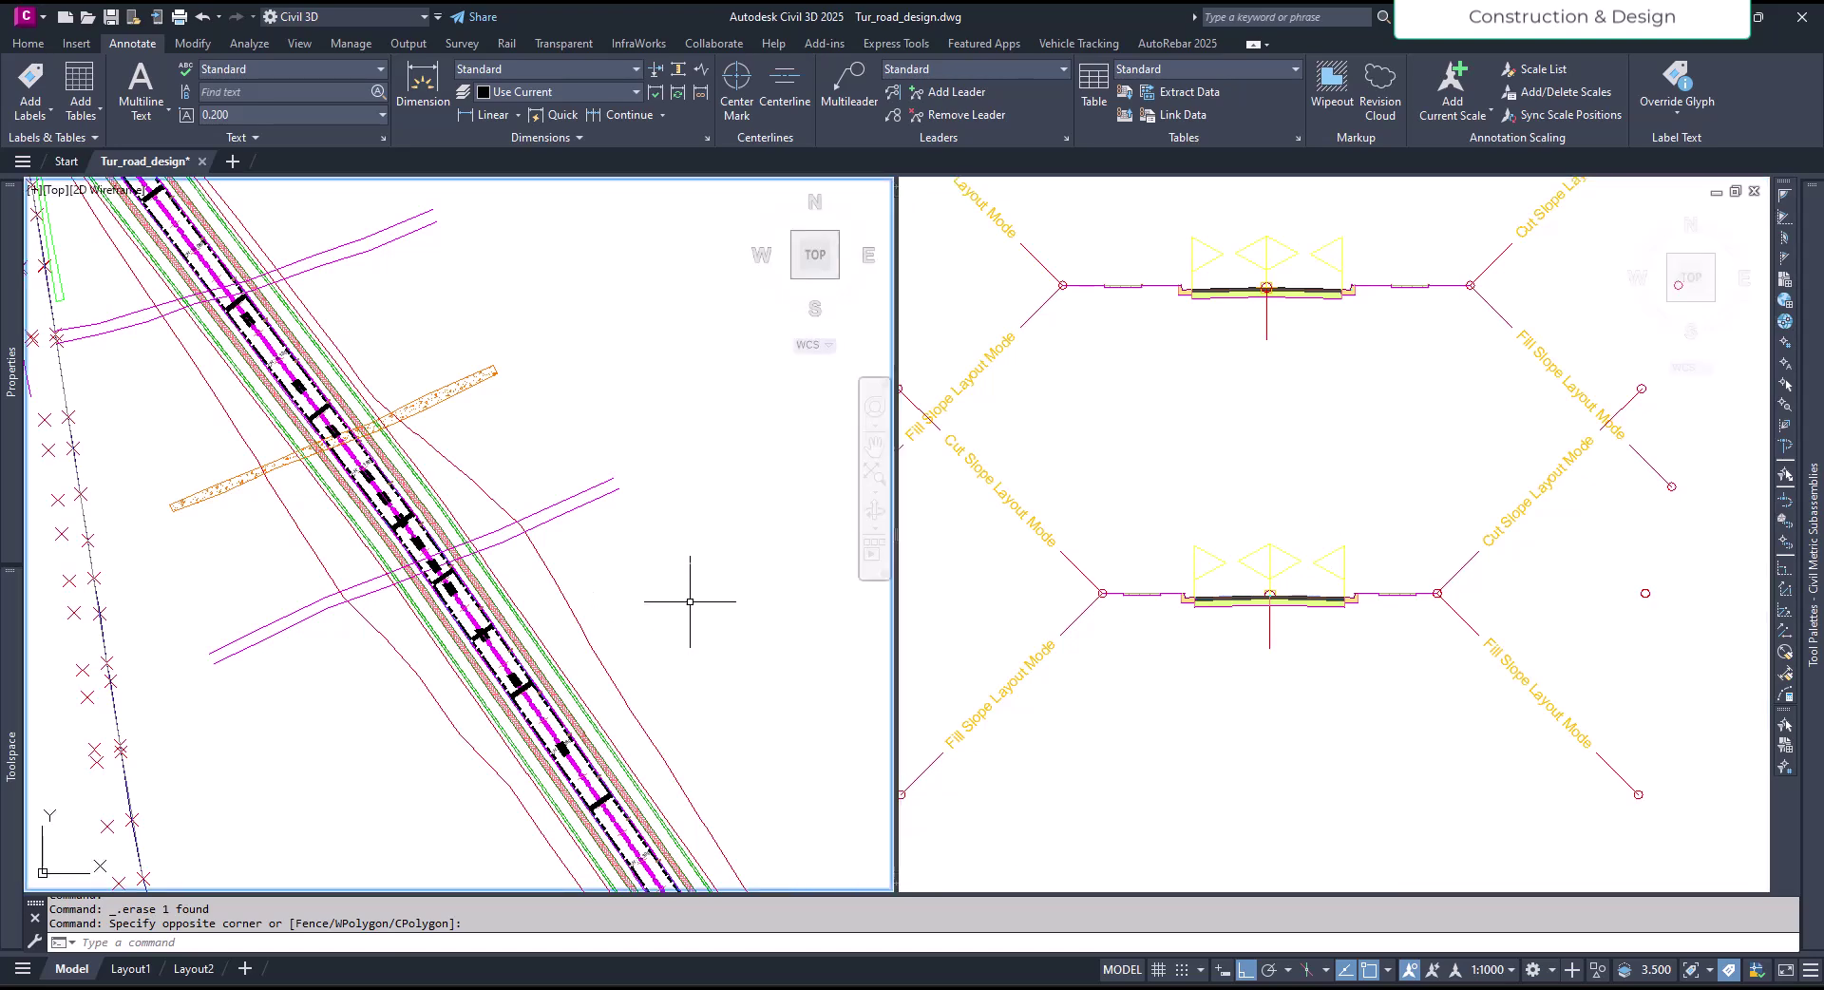
Step: Examine the road corridor in plan around chainage 1+220
{"action": "left_click", "coordinate": [557, 582]}
{"action": "scroll", "coordinate": [481, 636], "scroll_direction": "up", "scroll_amount": 6}
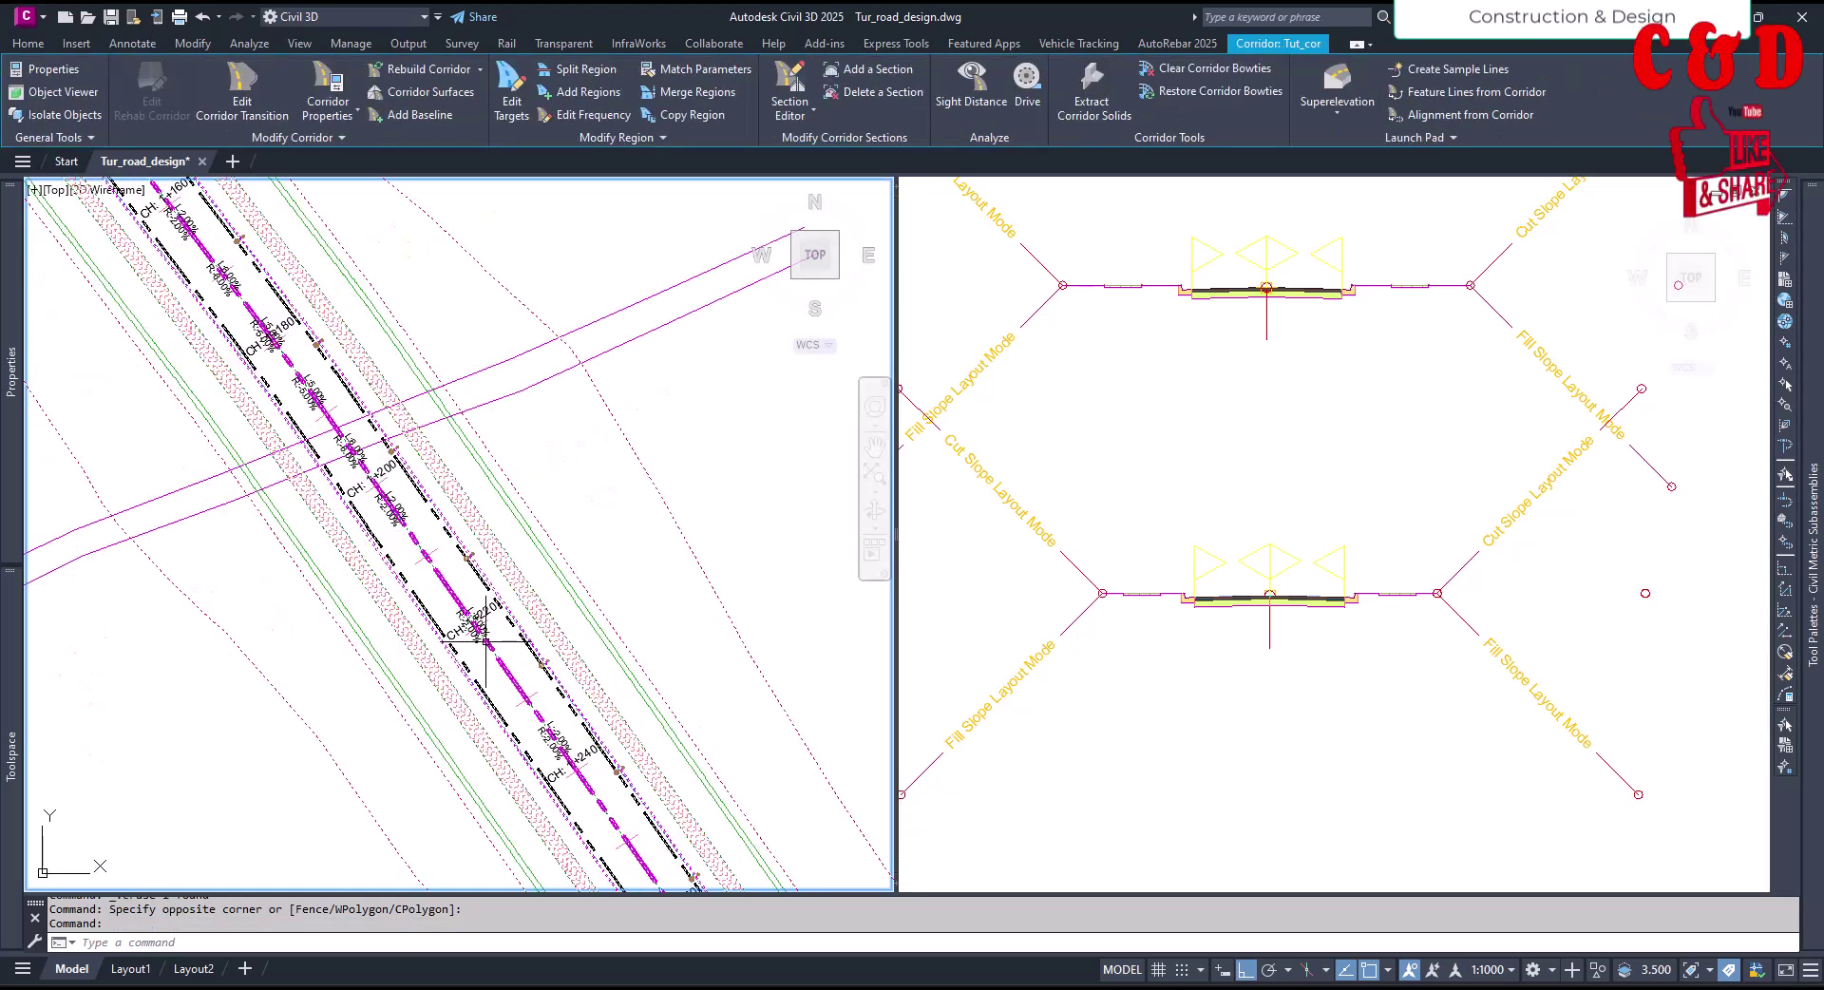
{"action": "scroll", "coordinate": [496, 589], "scroll_direction": "up", "scroll_amount": 5}
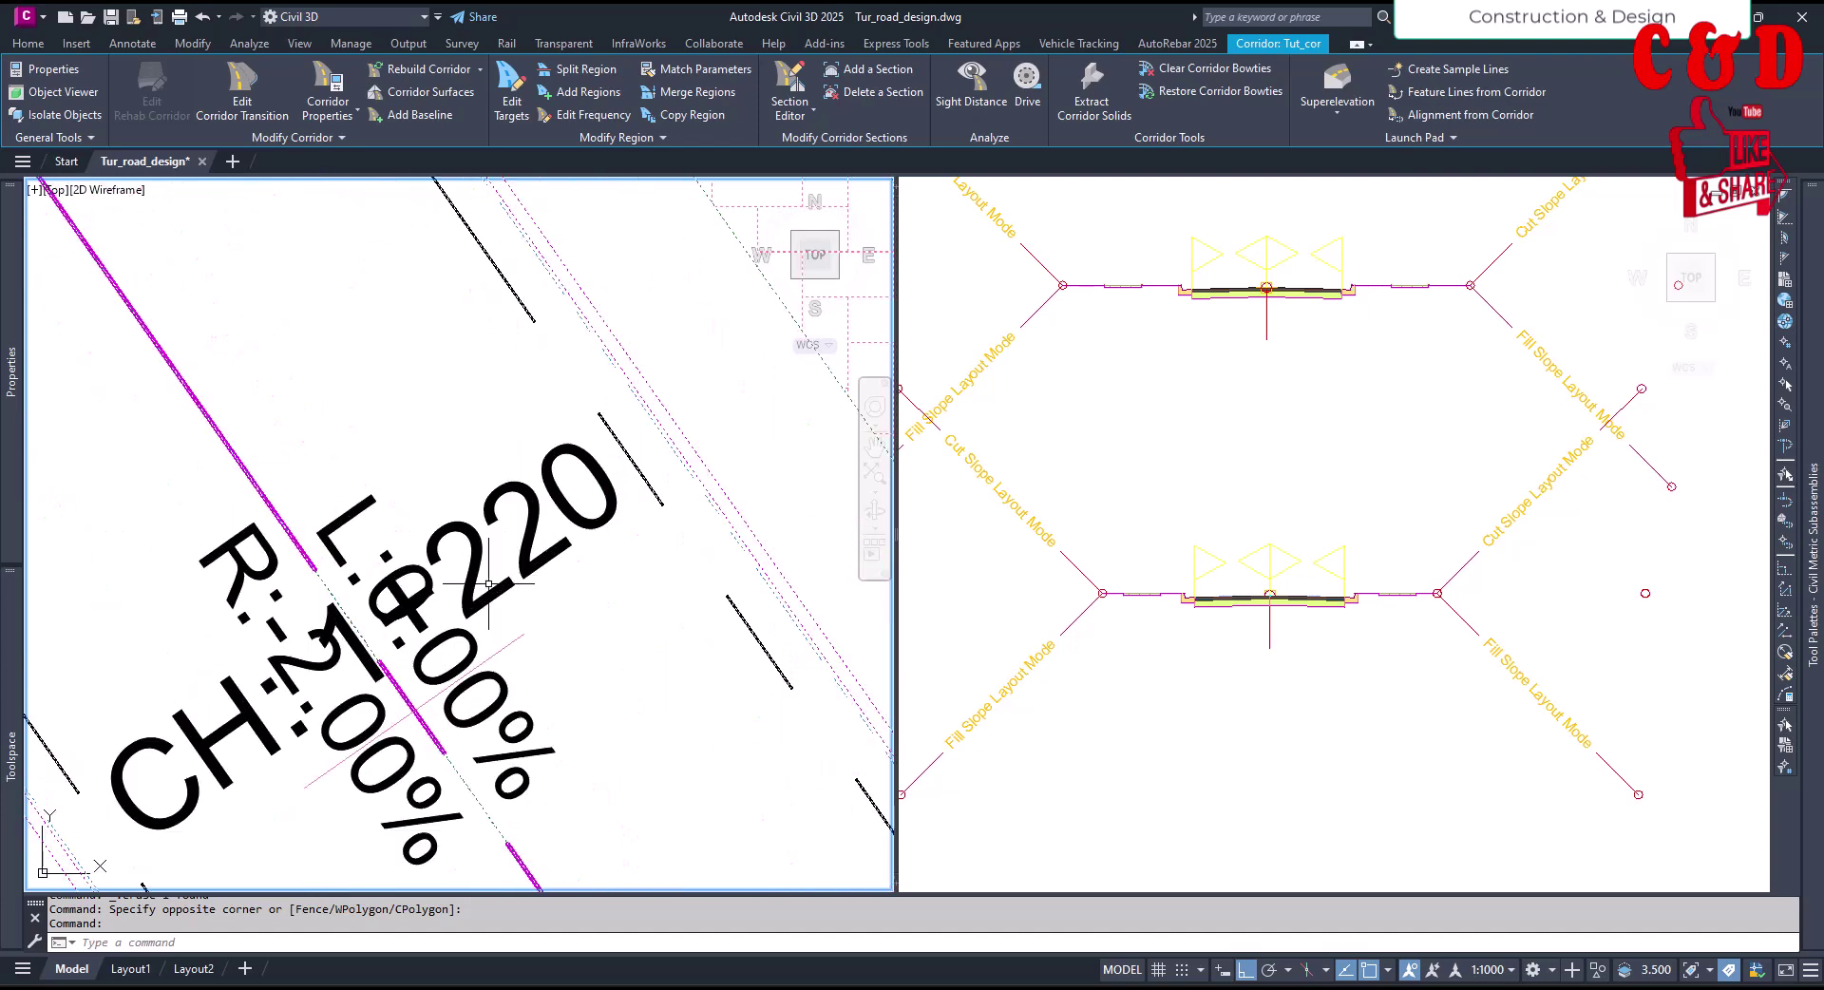
{"action": "scroll", "coordinate": [488, 598], "scroll_direction": "down", "scroll_amount": 3}
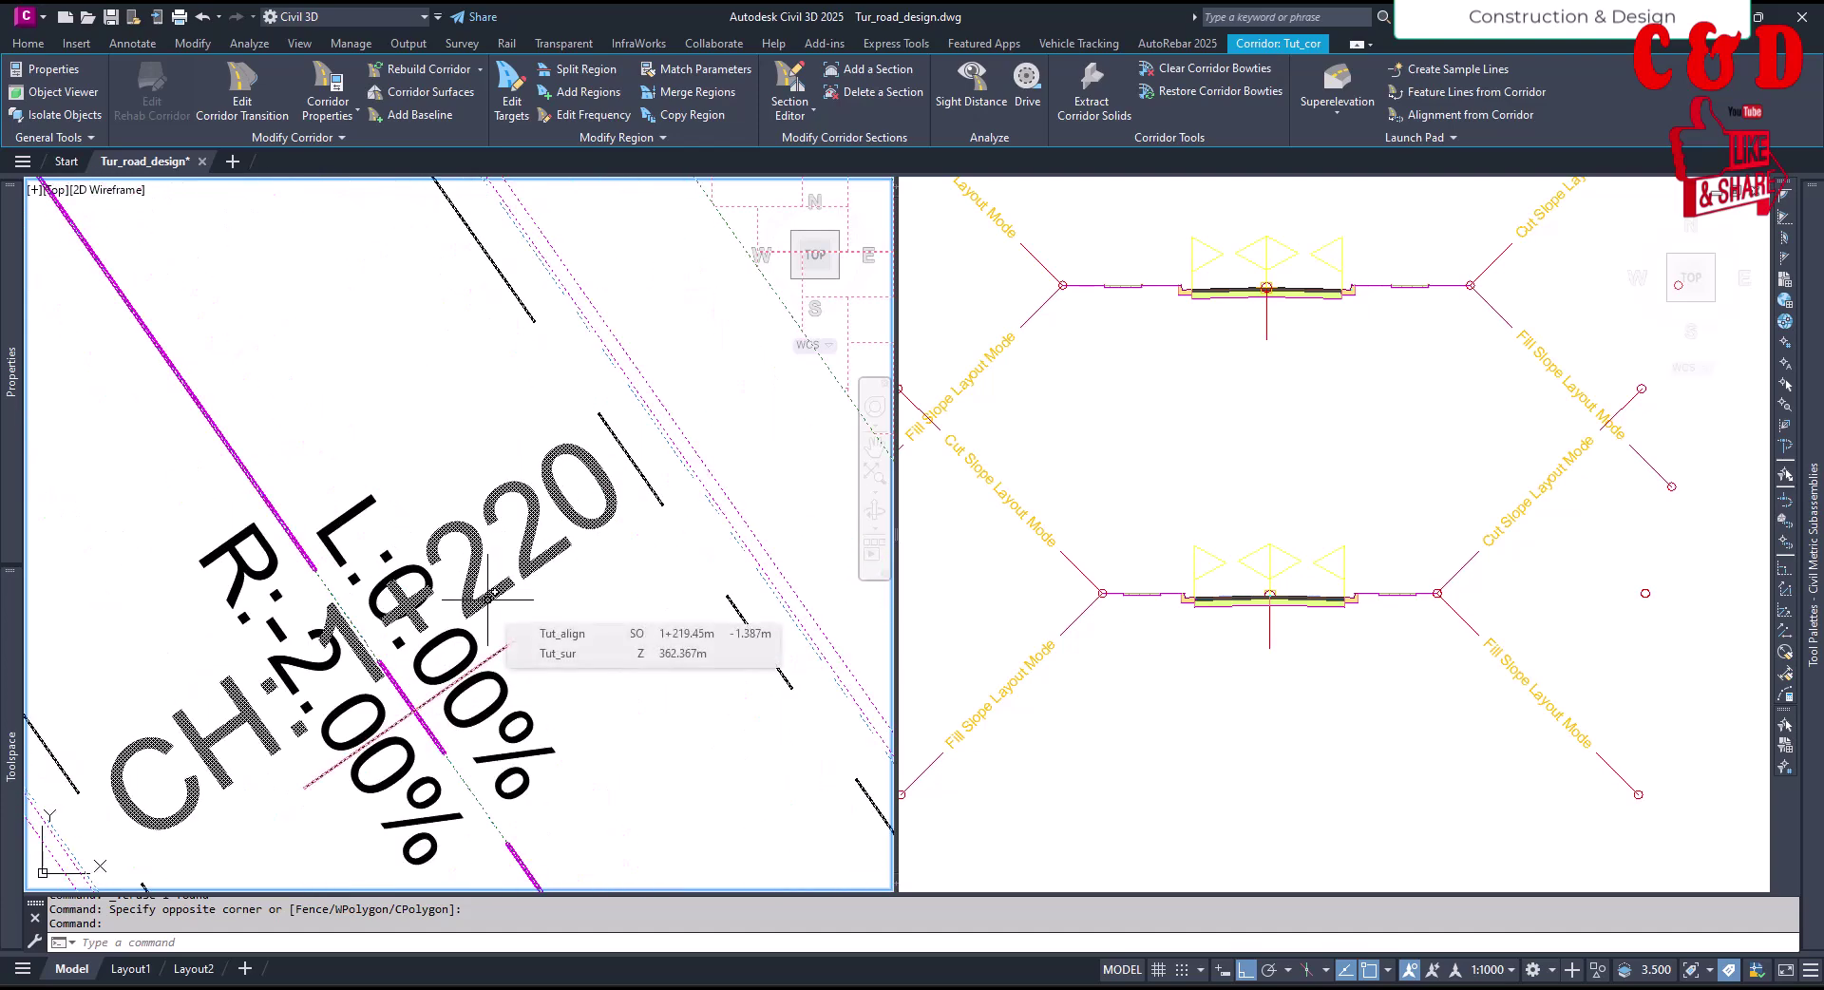
{"action": "scroll", "coordinate": [490, 666], "scroll_direction": "down", "scroll_amount": 3}
{"action": "scroll", "coordinate": [492, 667], "scroll_direction": "down", "scroll_amount": 3}
{"action": "scroll", "coordinate": [599, 610], "scroll_direction": "down", "scroll_amount": 3}
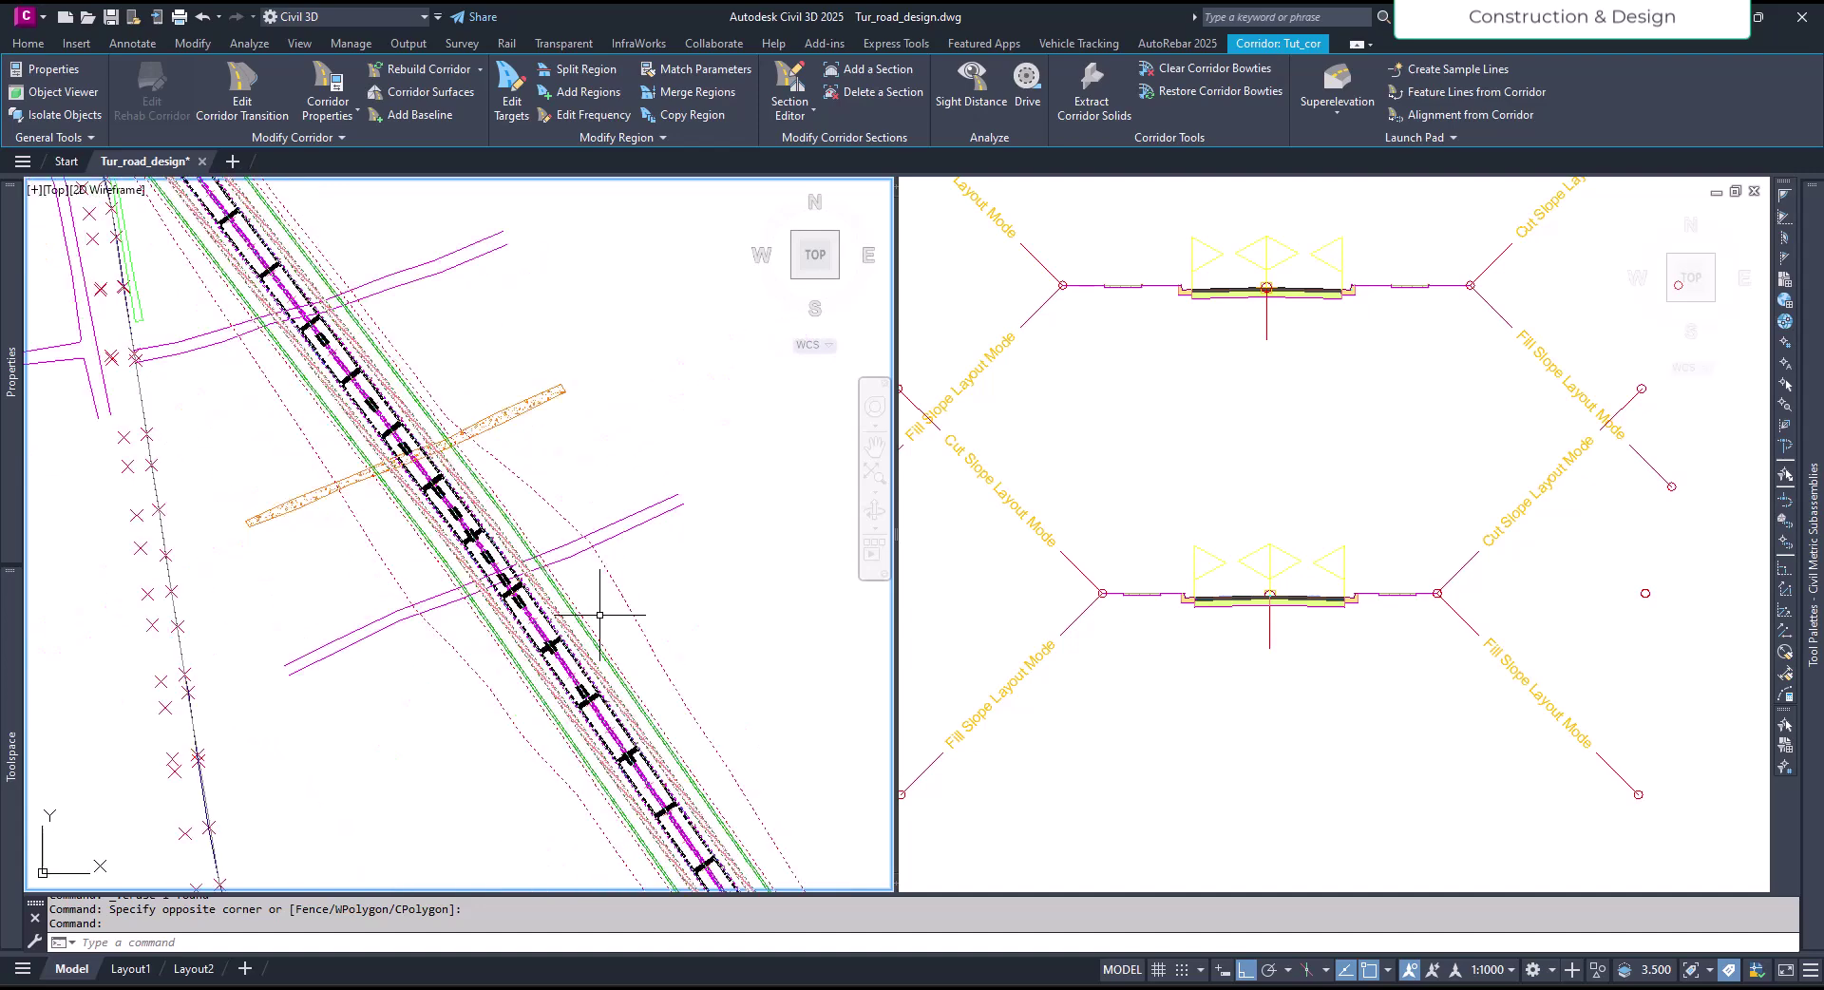
{"action": "key", "text": "Escape"}
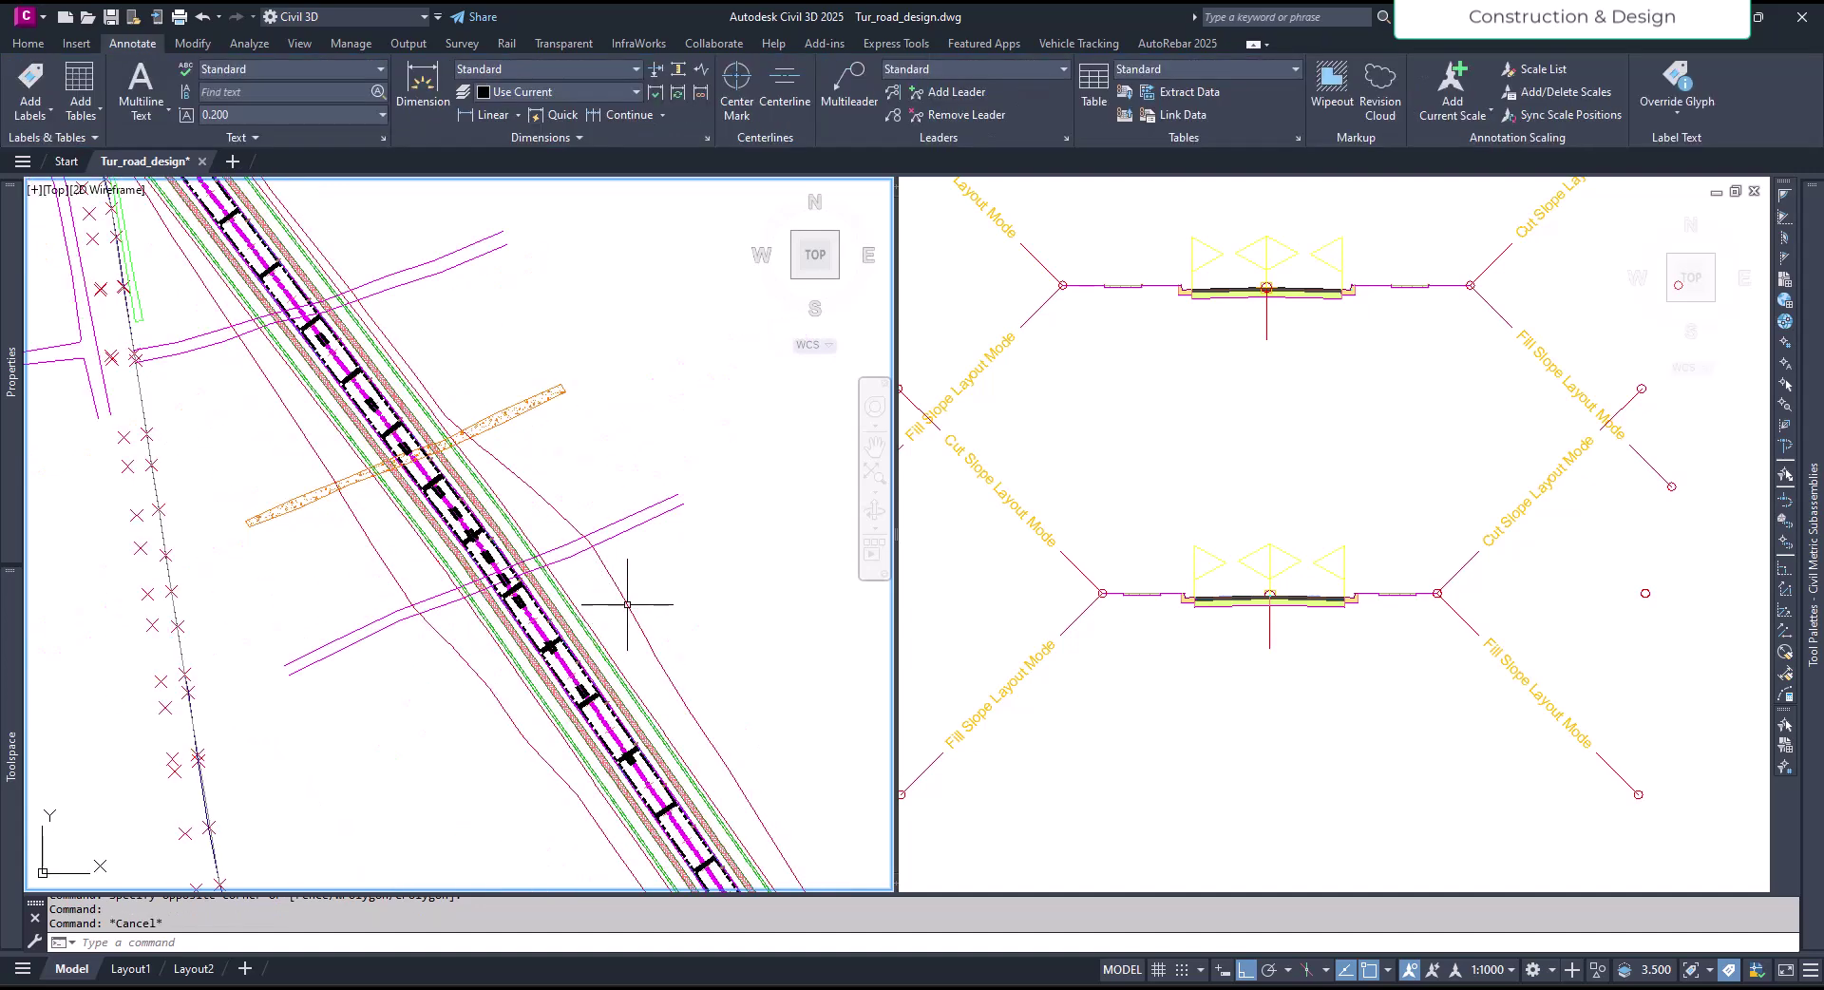
Step: Inspect the selected road corridor in the Object Viewer, checking its wide side slopes up close from a tilted 3D view
{"action": "left_click", "coordinate": [627, 603]}
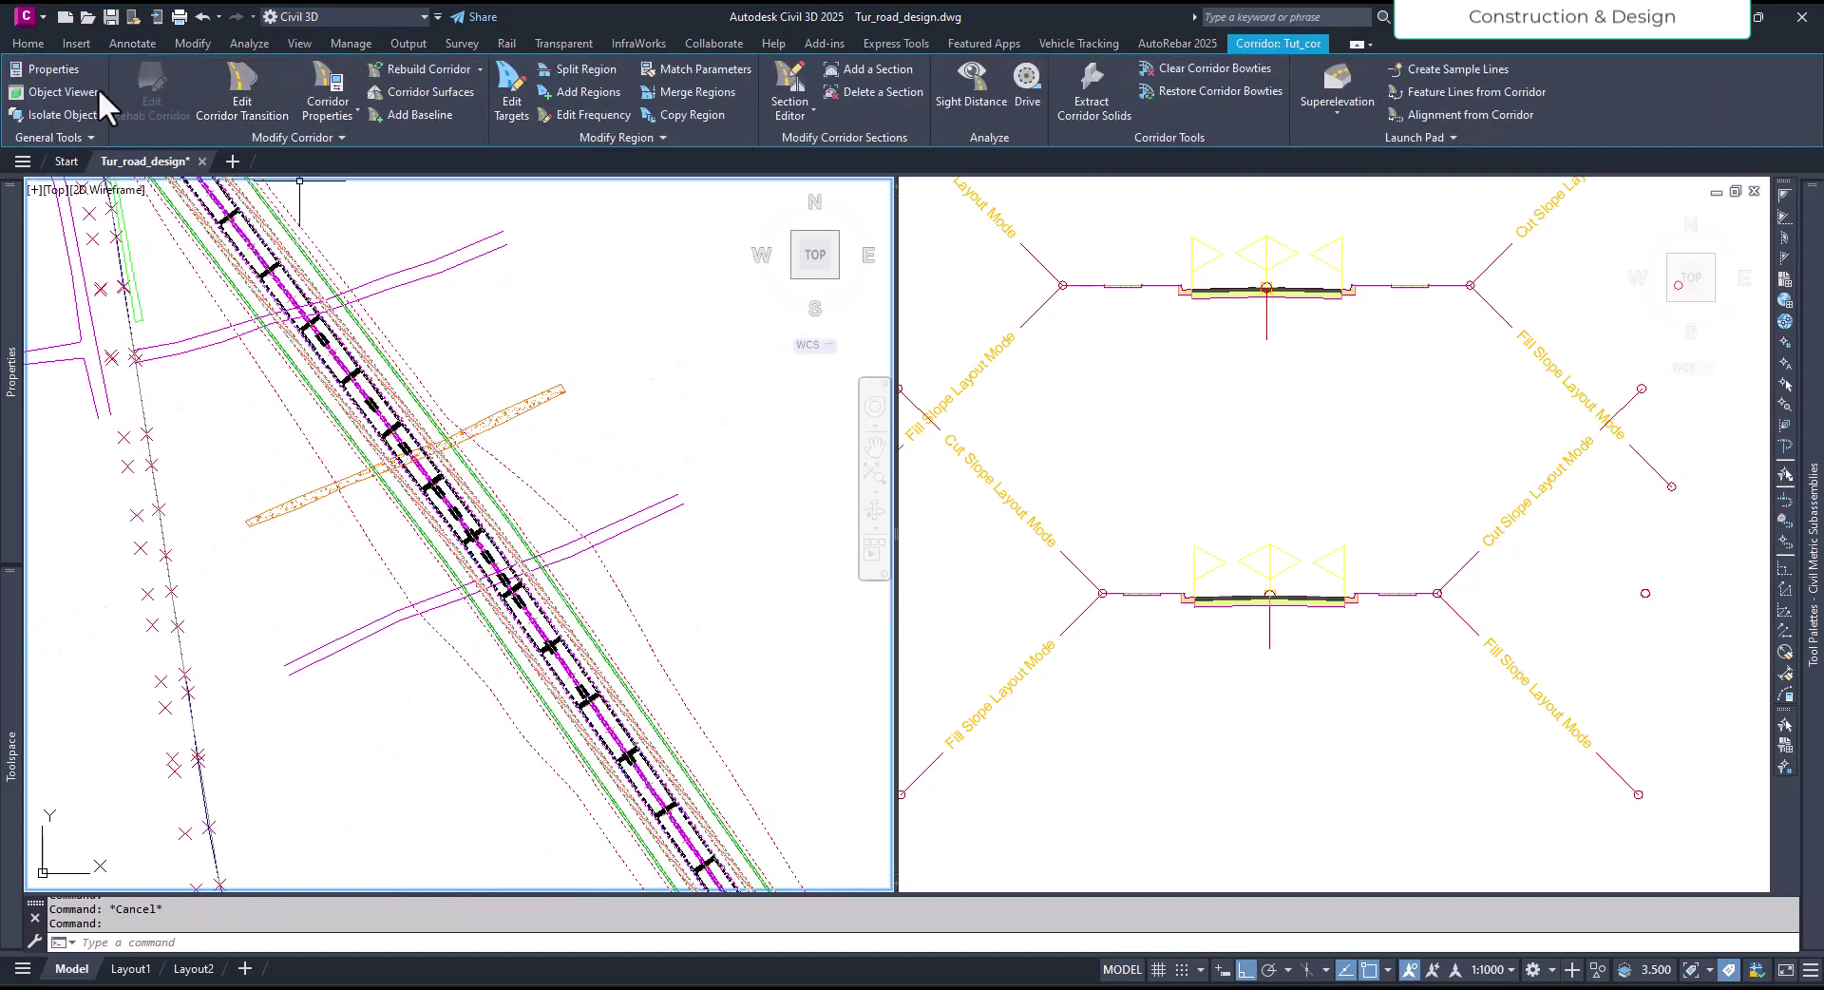
{"action": "right_click", "coordinate": [481, 415]}
{"action": "left_click", "coordinate": [472, 406]}
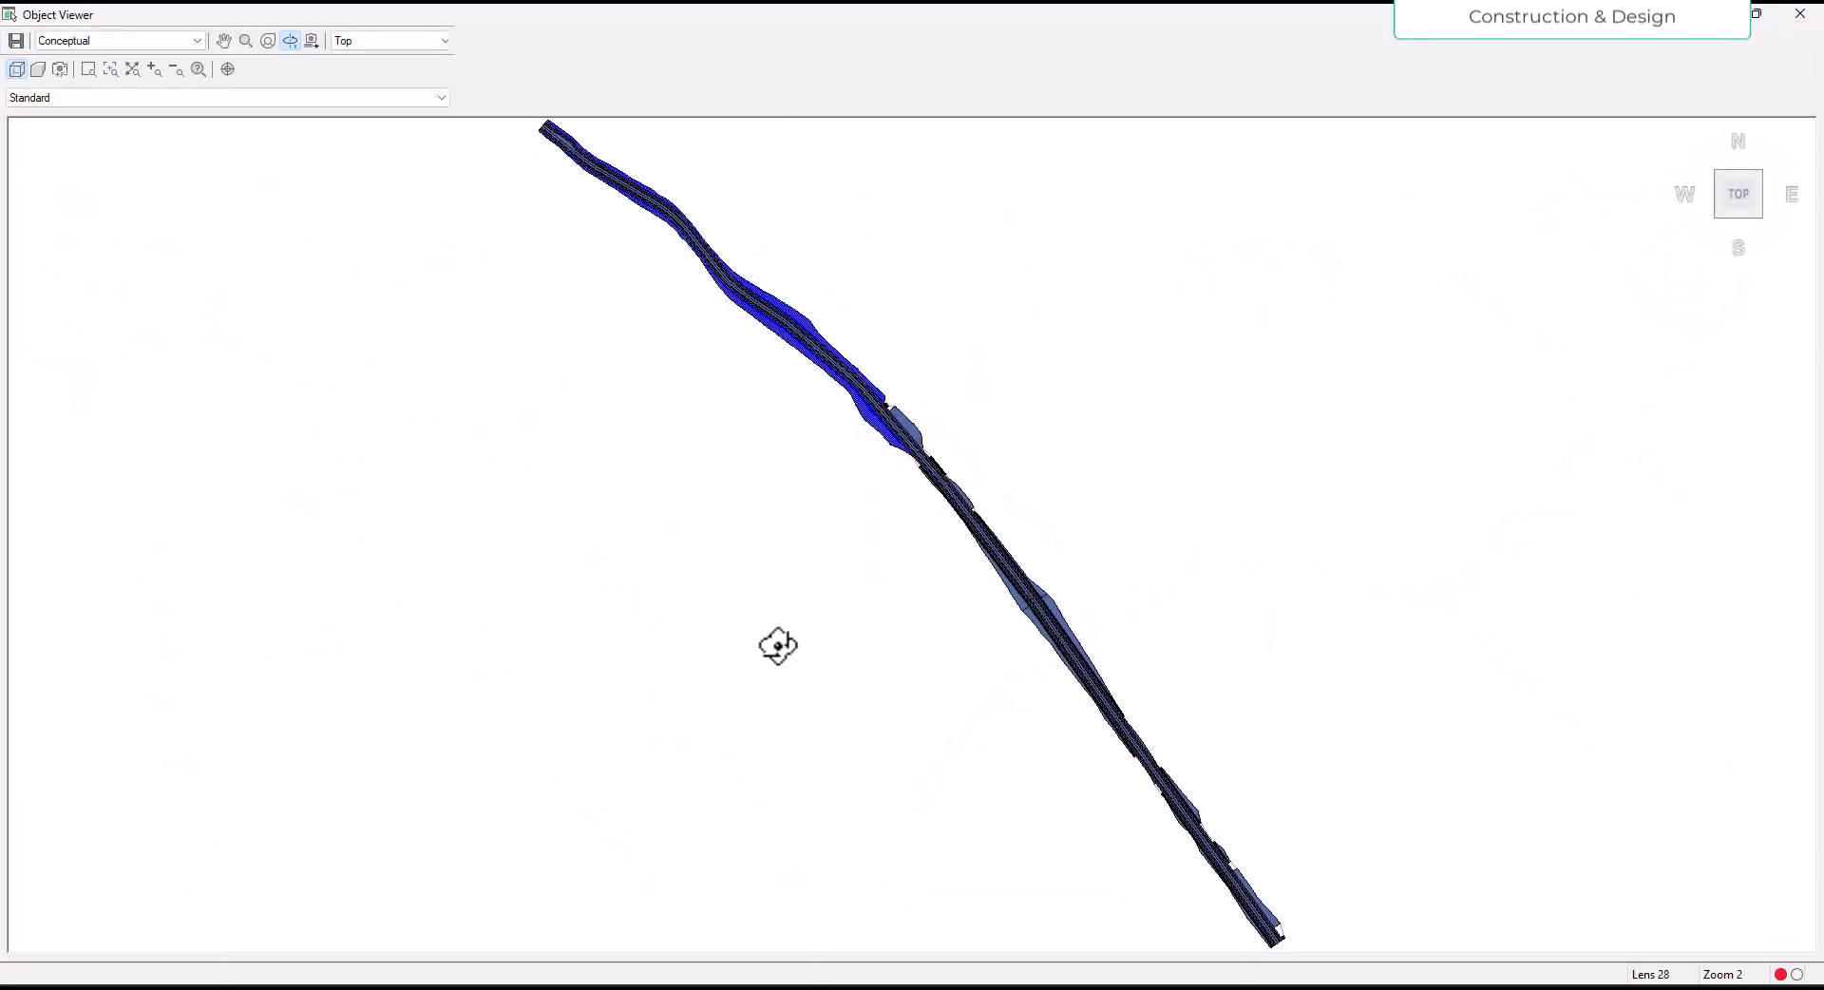
{"action": "left_click_drag", "start_coordinate": [893, 509], "coordinate": [1055, 556]}
{"action": "scroll", "coordinate": [1050, 554], "scroll_direction": "up", "scroll_amount": 5}
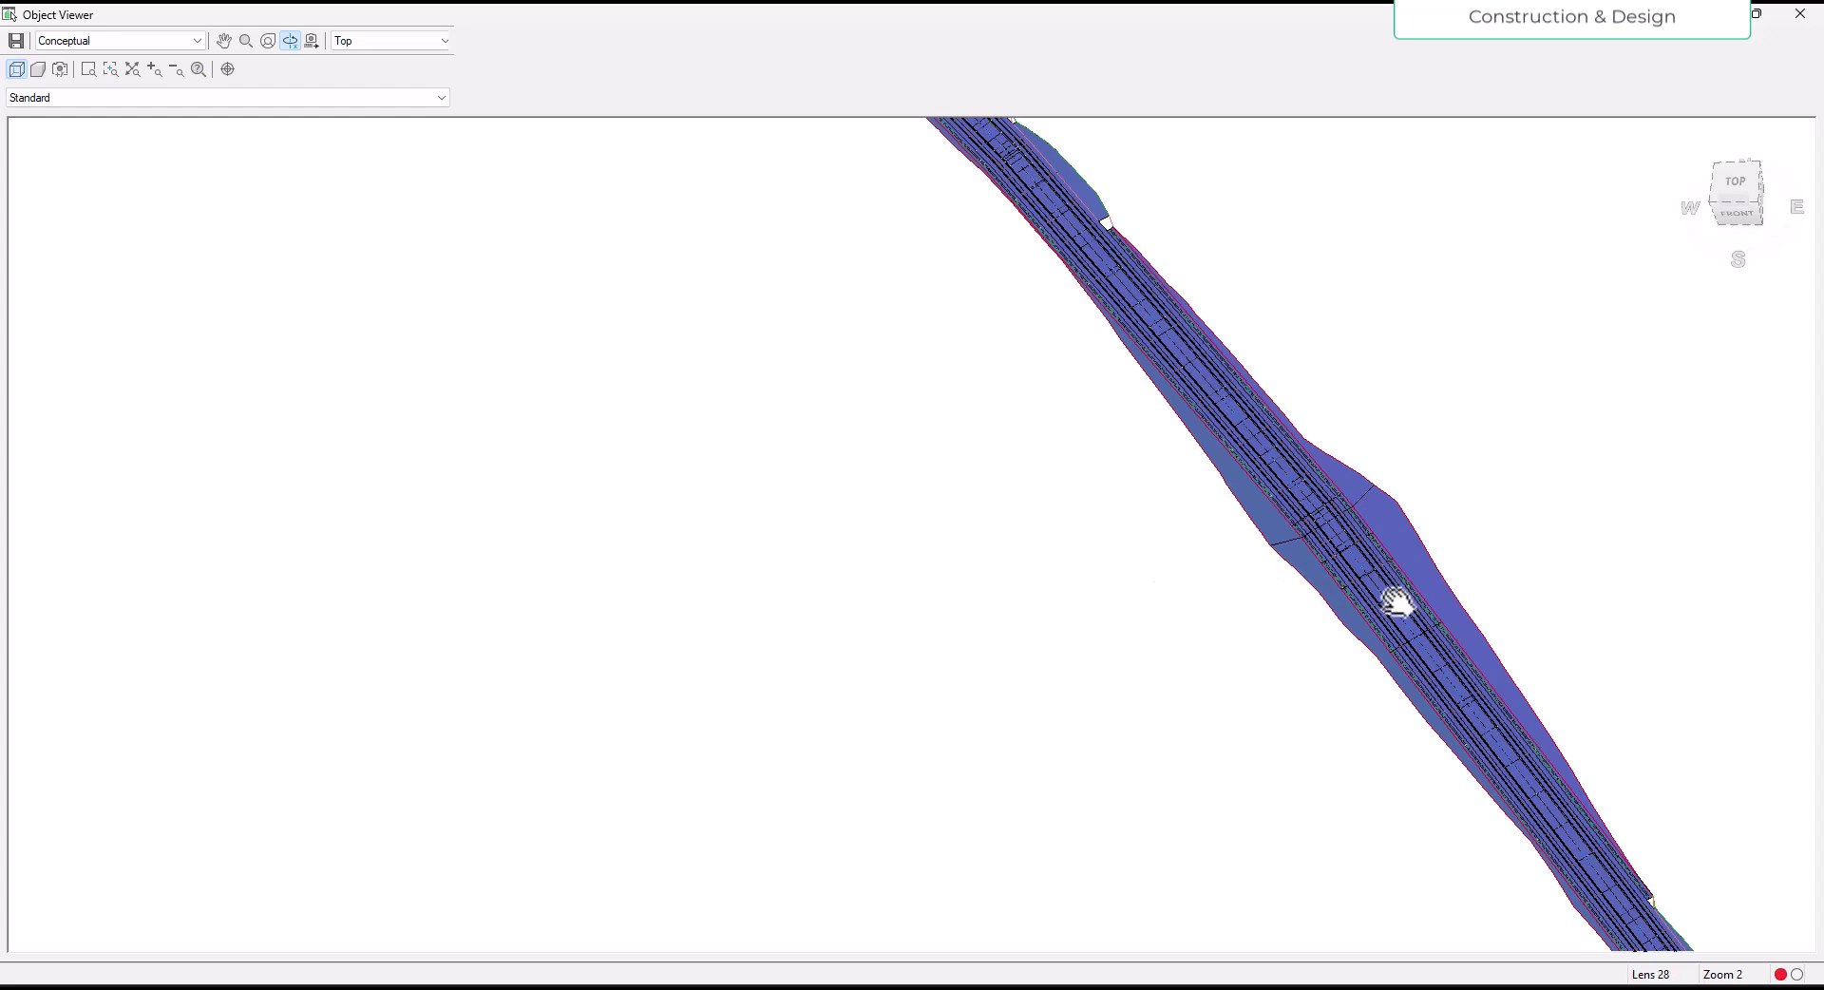
{"action": "middle_click_drag", "start_coordinate": [1378, 646], "coordinate": [665, 631]}
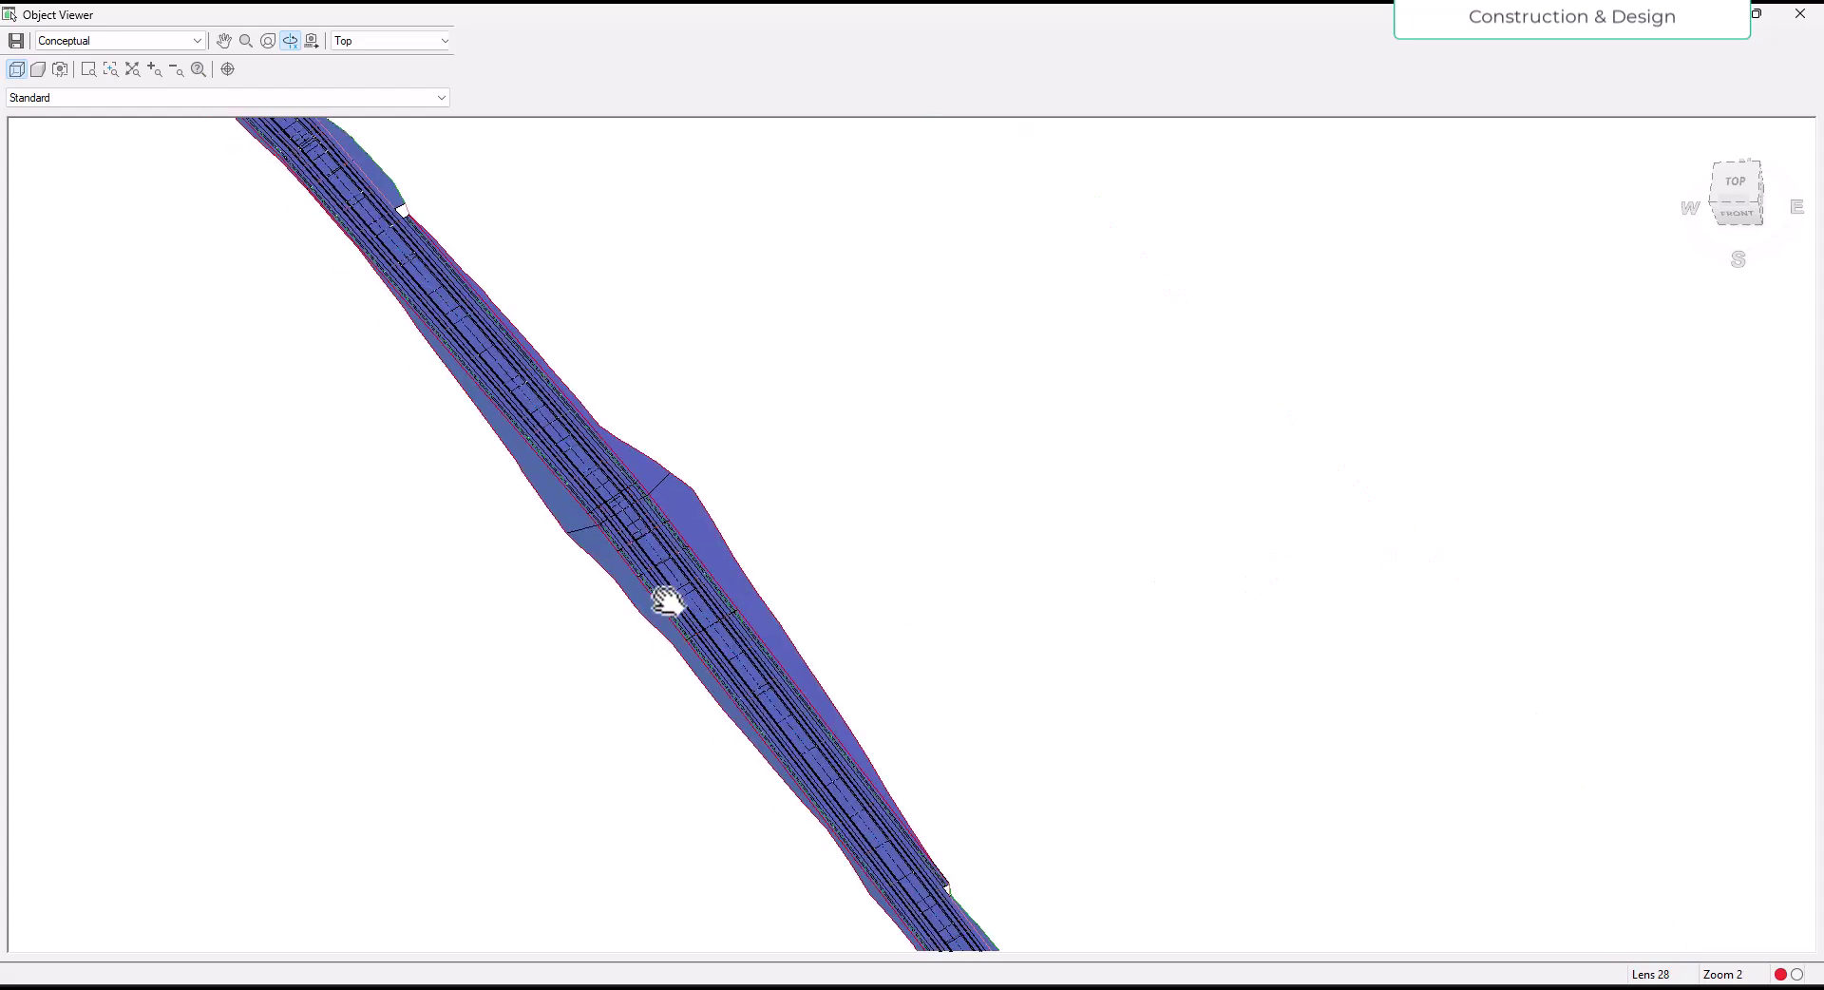
{"action": "scroll", "coordinate": [669, 551], "scroll_direction": "up", "scroll_amount": 3}
{"action": "middle_click_drag", "start_coordinate": [570, 721], "coordinate": [1245, 599]}
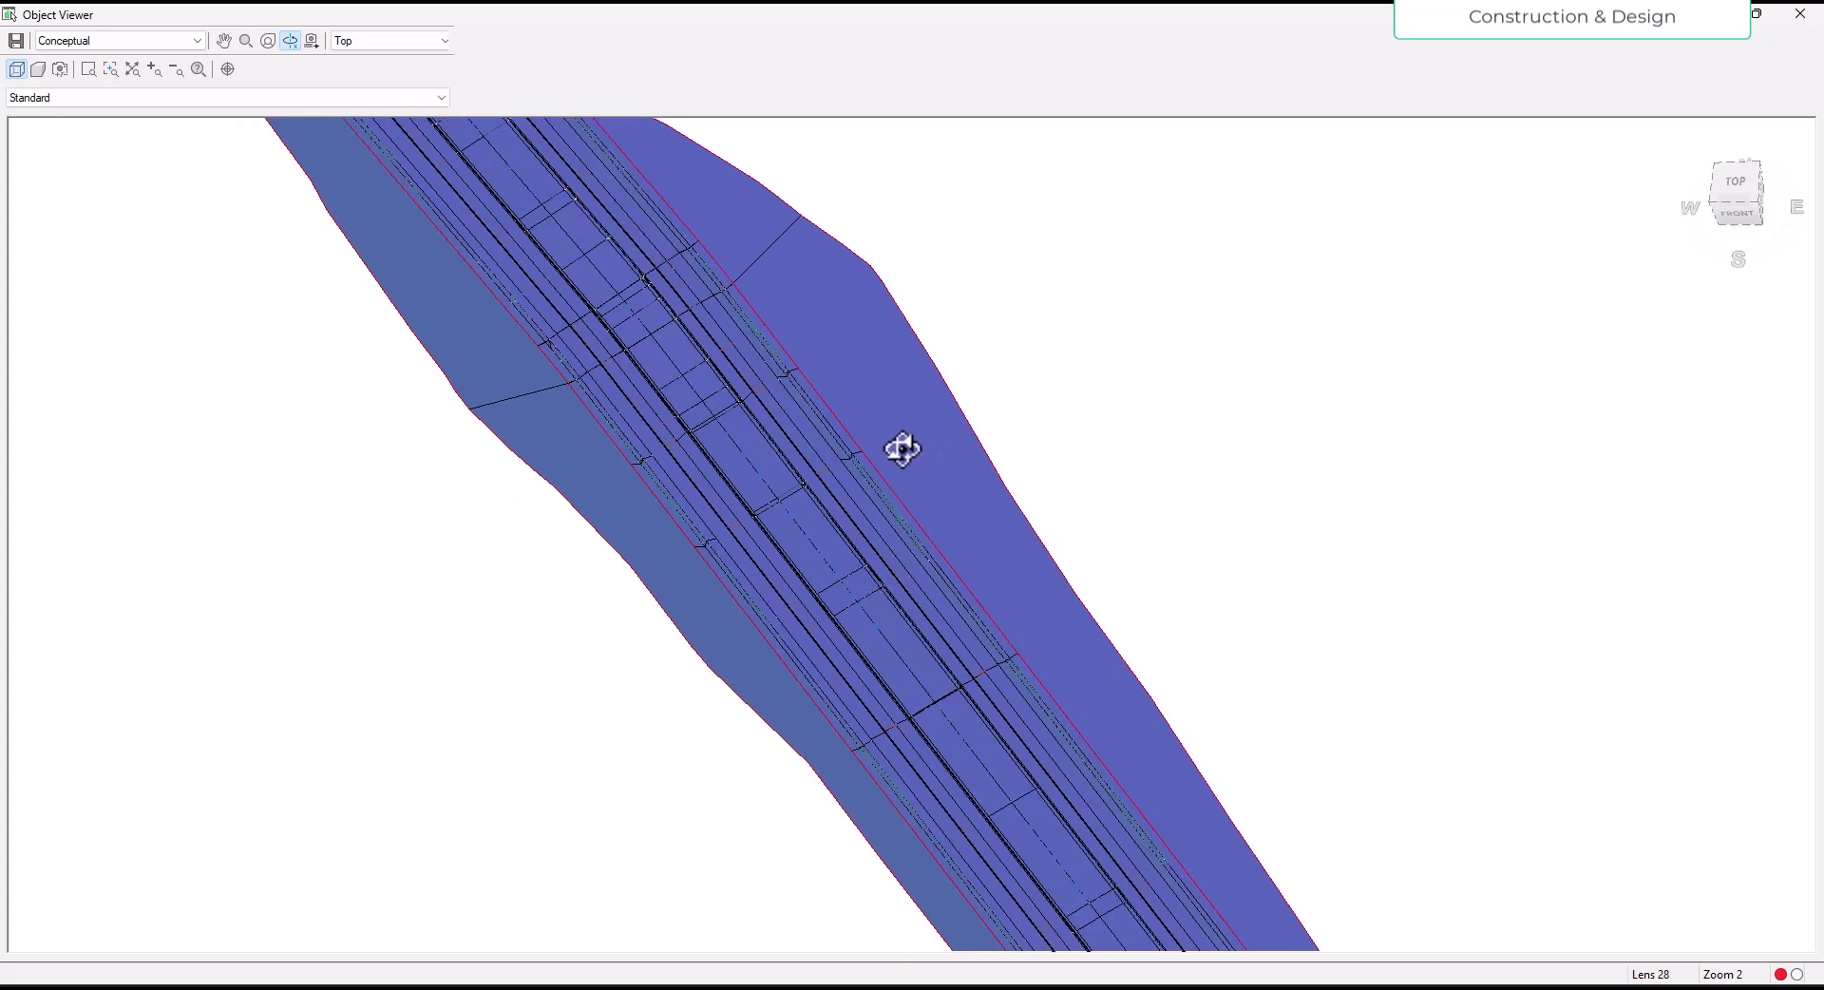
{"action": "left_click", "coordinate": [1799, 19]}
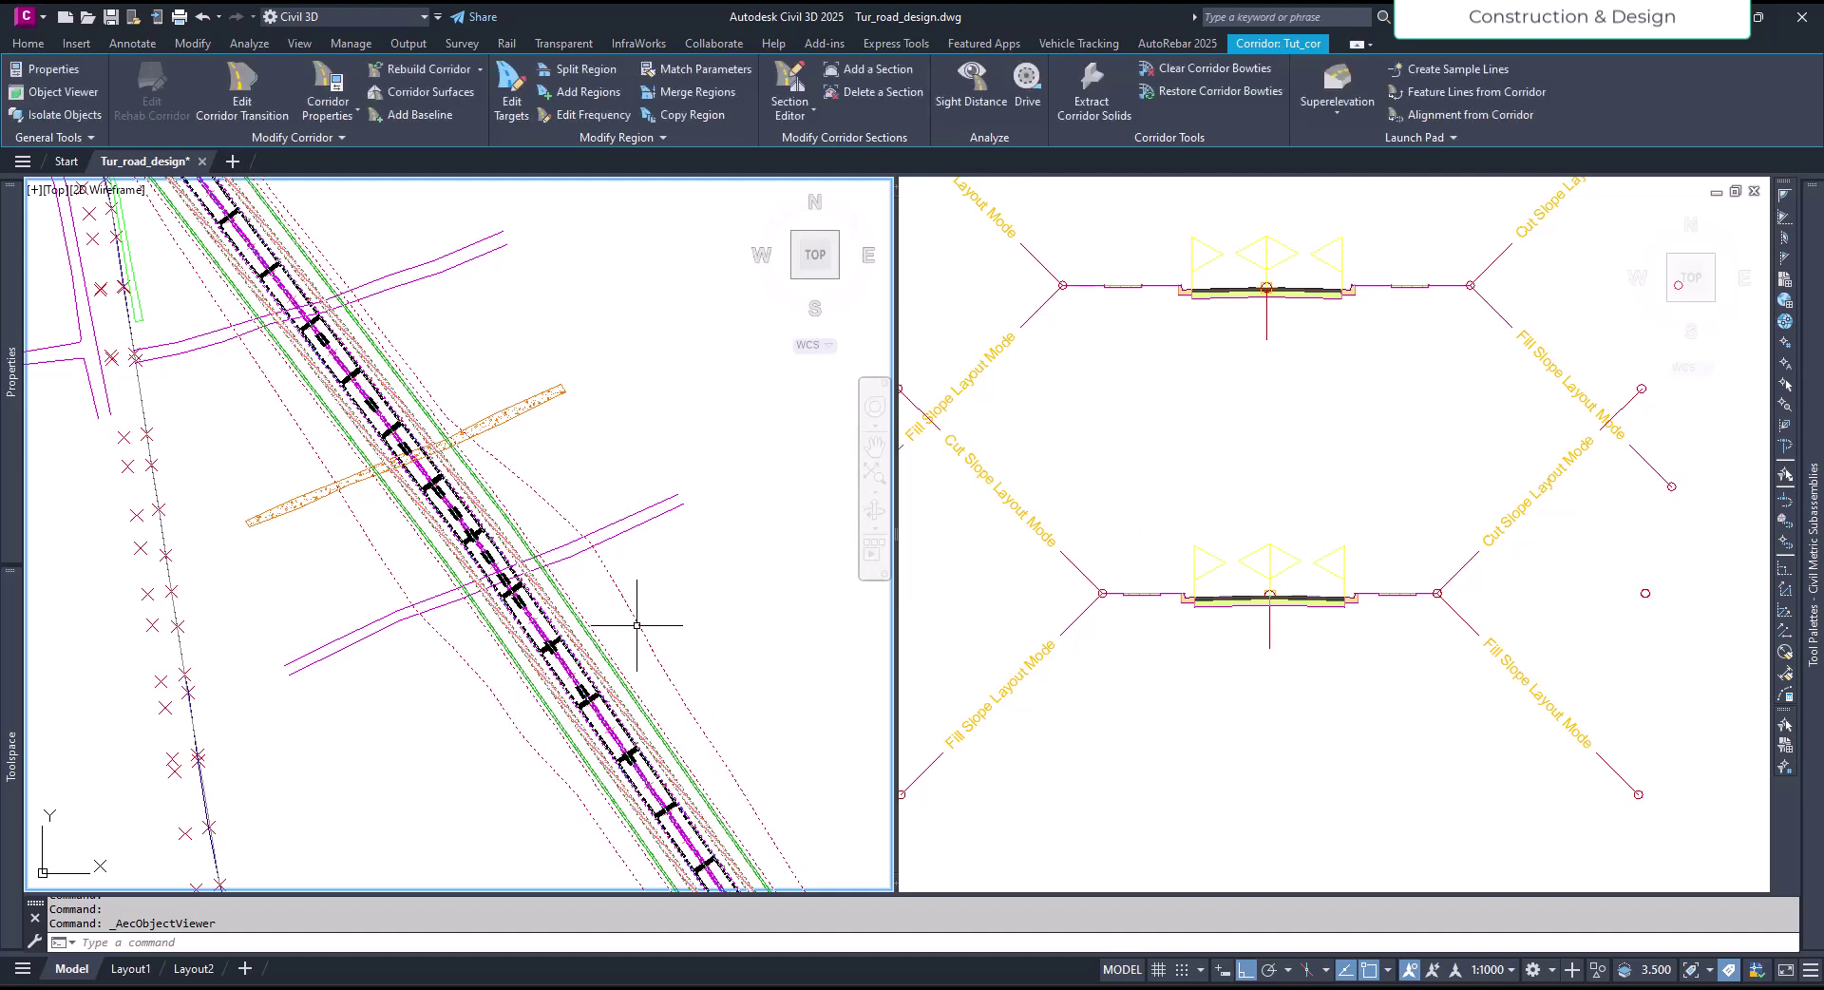
{"action": "key", "text": "Escape"}
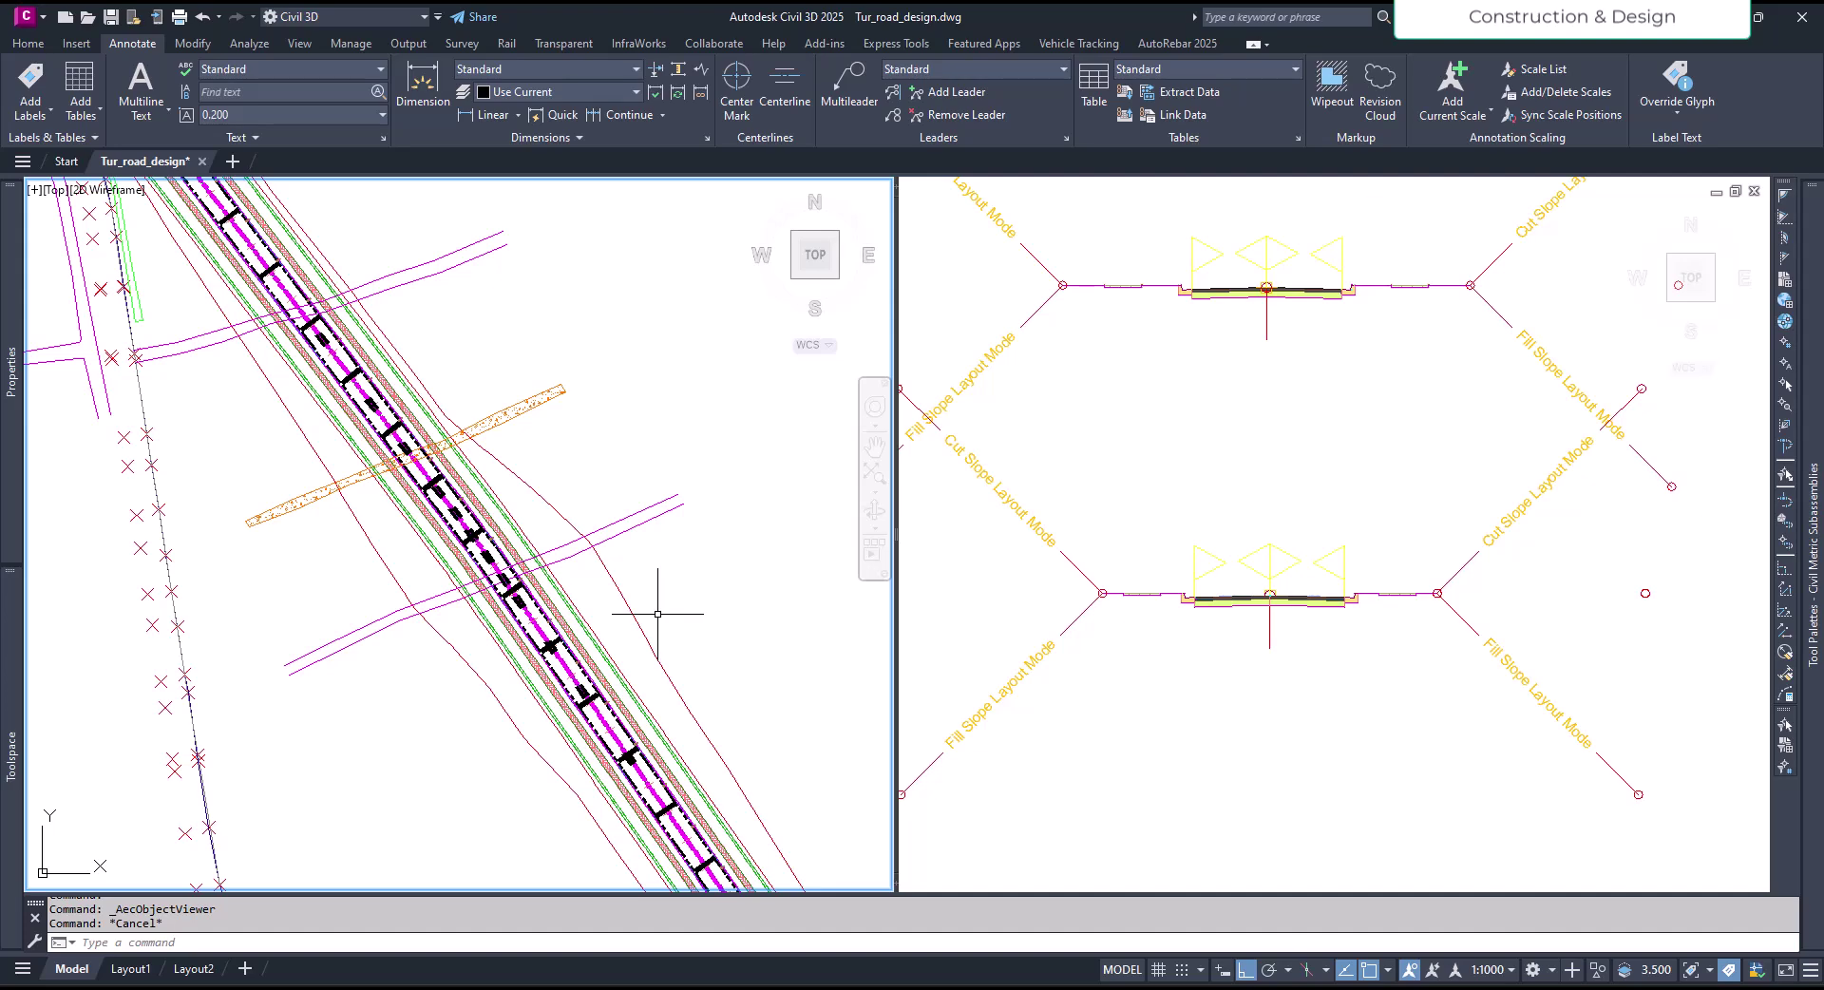
Step: Erase the BasicSideSlopeCutDitch subassembly from the right side of the lower assembly
{"action": "left_click", "coordinate": [1122, 778]}
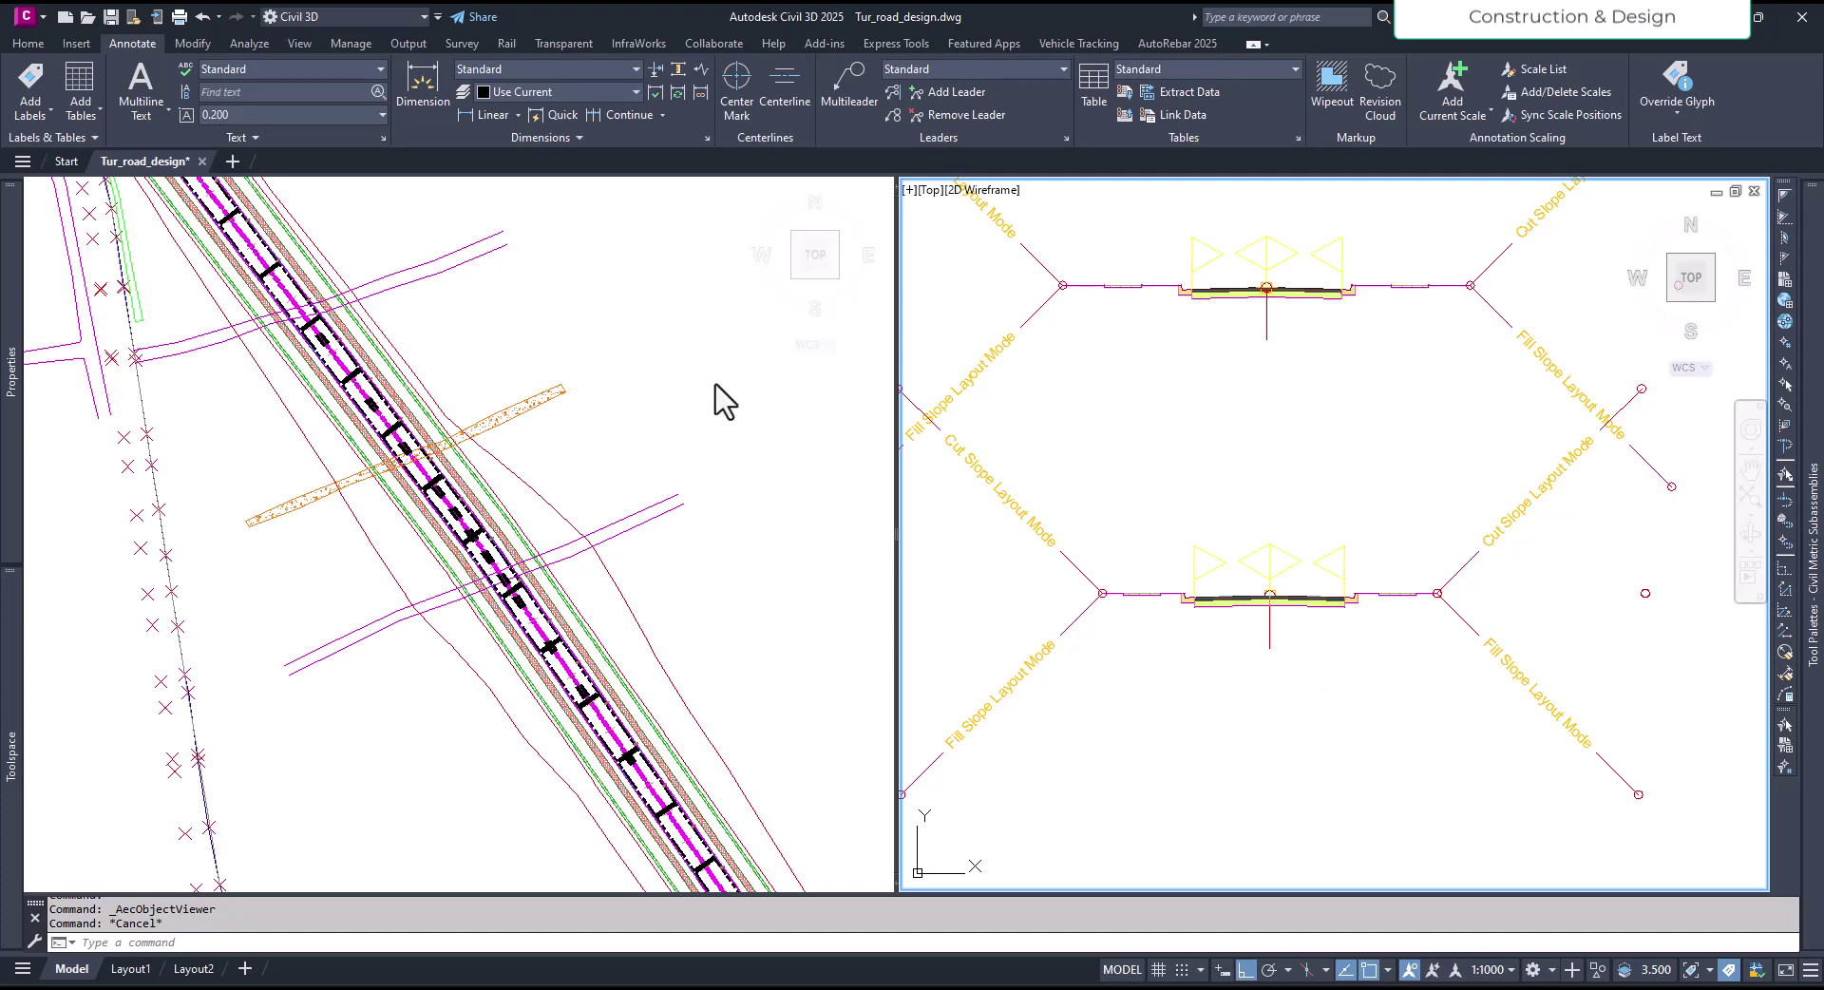
{"action": "left_click", "coordinate": [670, 454]}
{"action": "left_click", "coordinate": [1316, 777]}
{"action": "left_click", "coordinate": [1495, 647]}
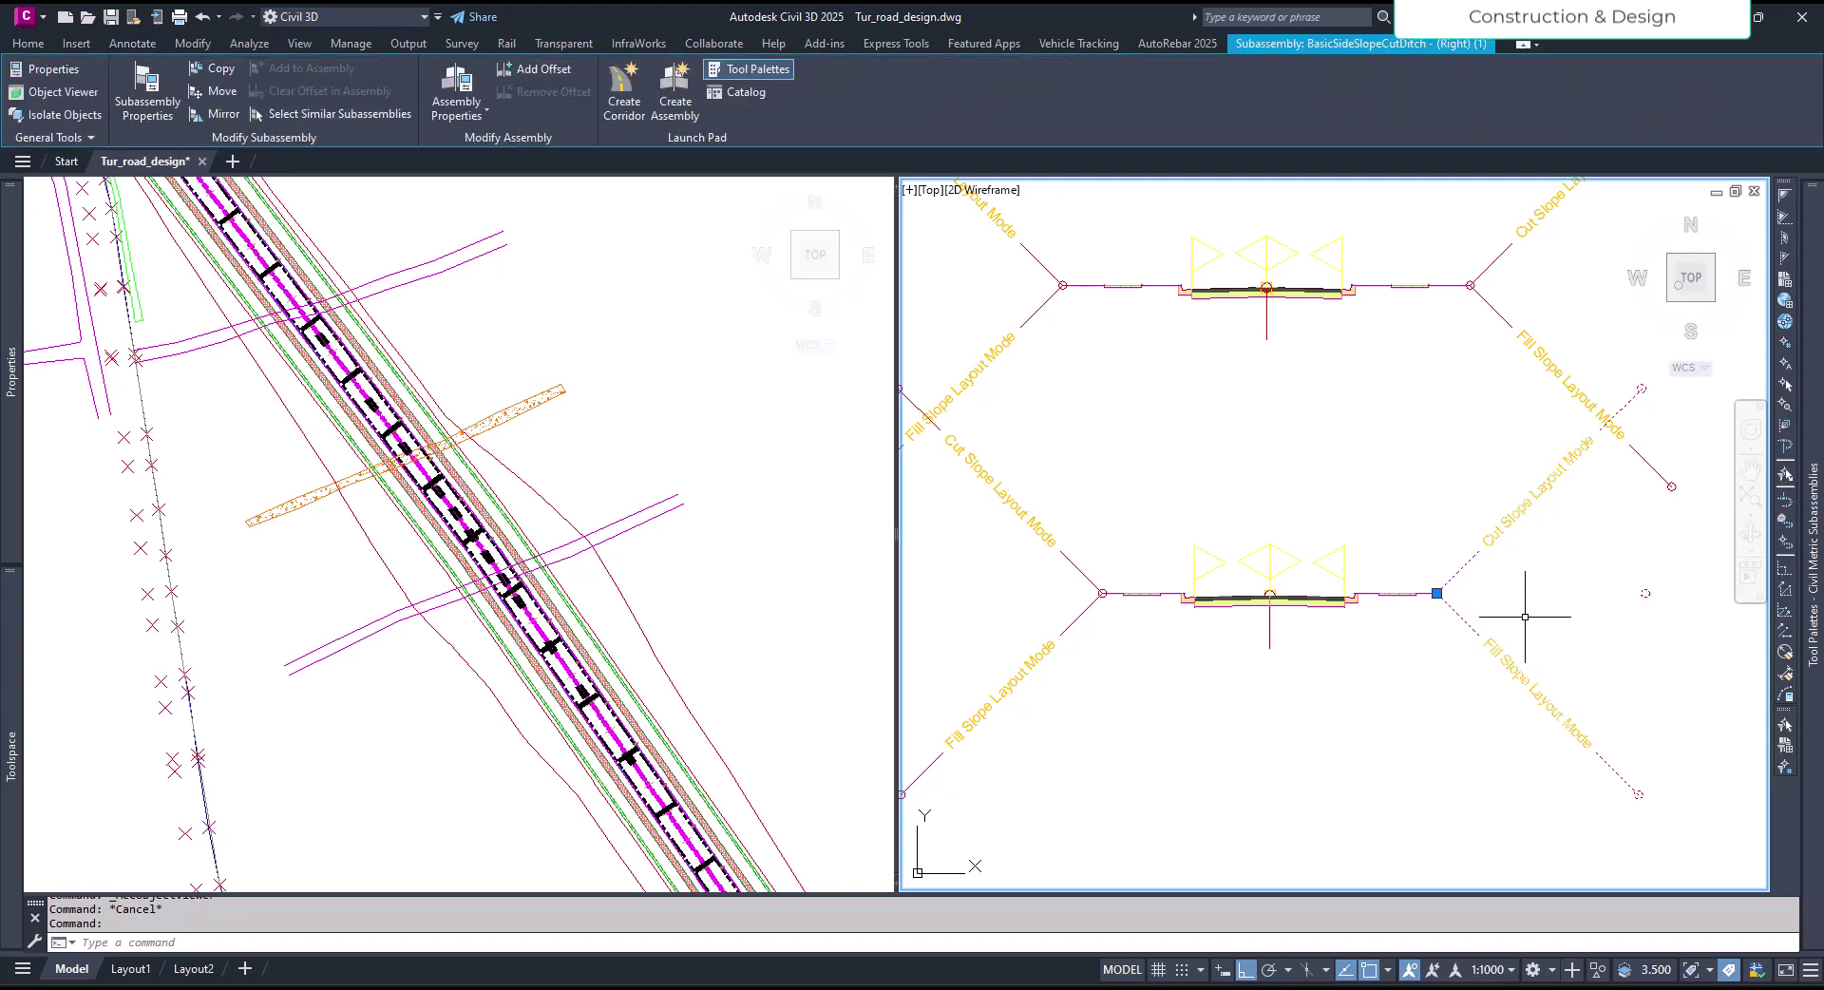
{"action": "key", "text": "Delete"}
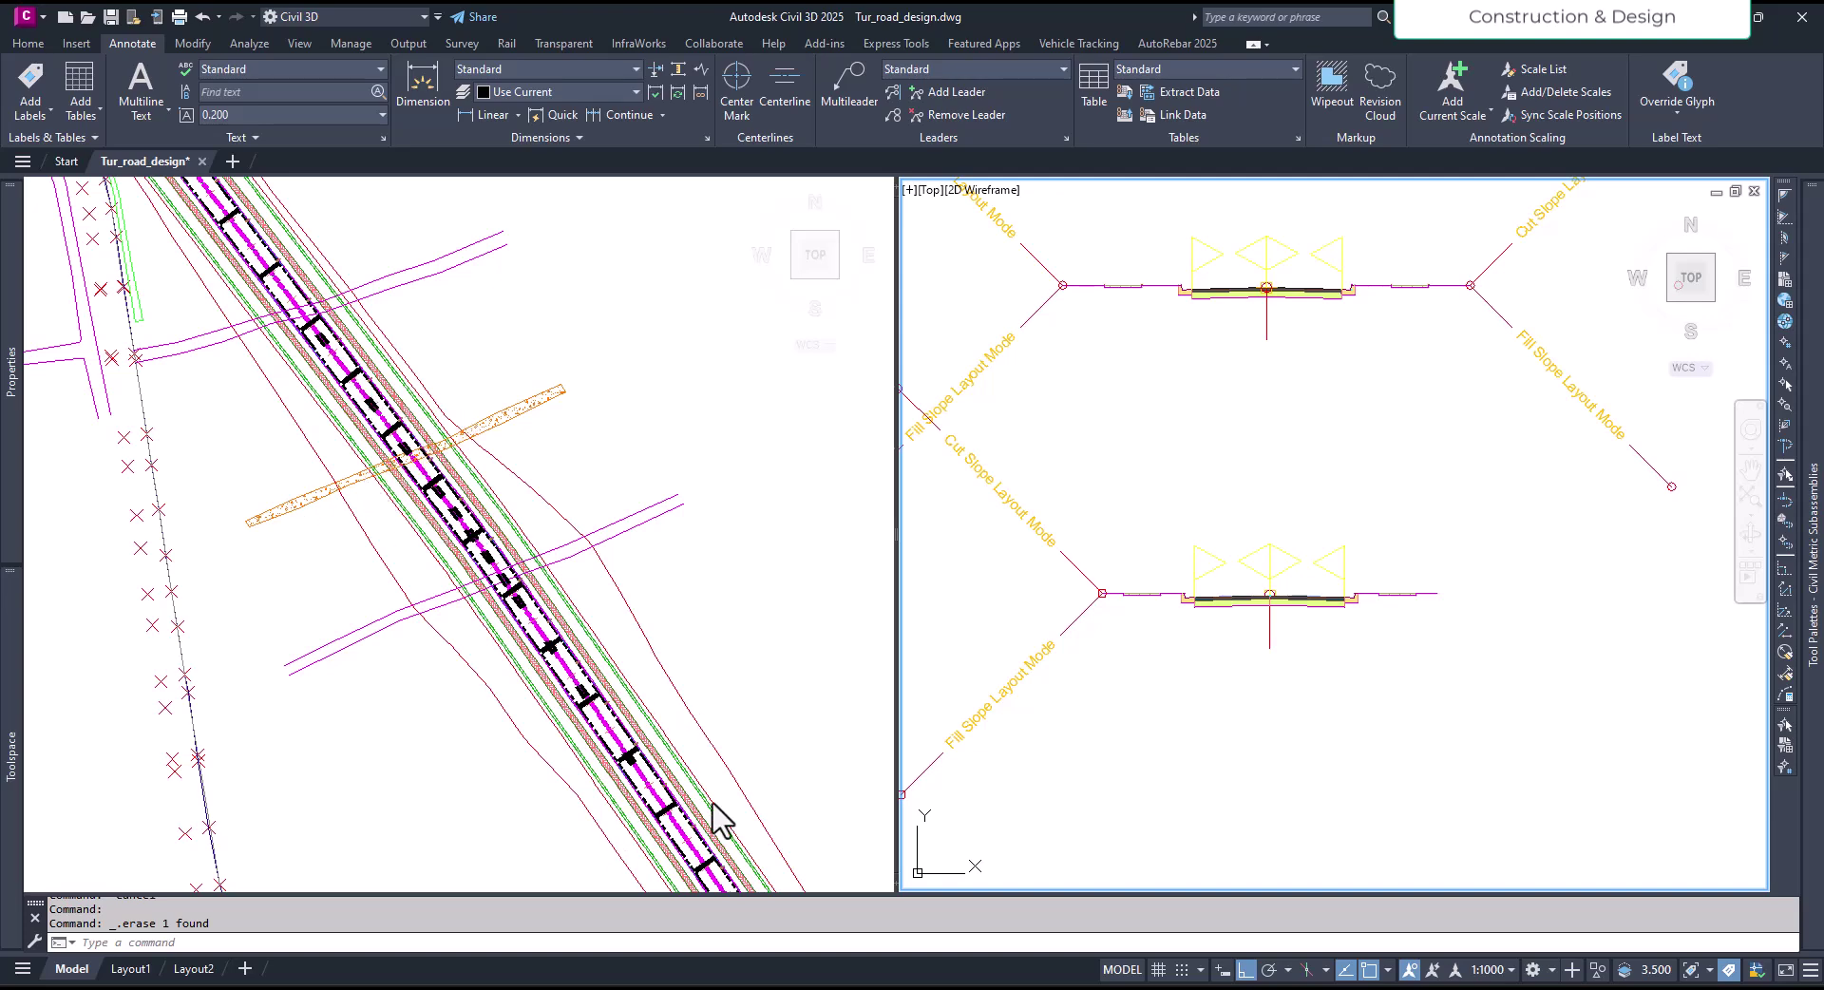
Step: Erase the cut and fill side slope subassembly from the left side of the lower assembly
{"action": "left_click", "coordinate": [750, 650]}
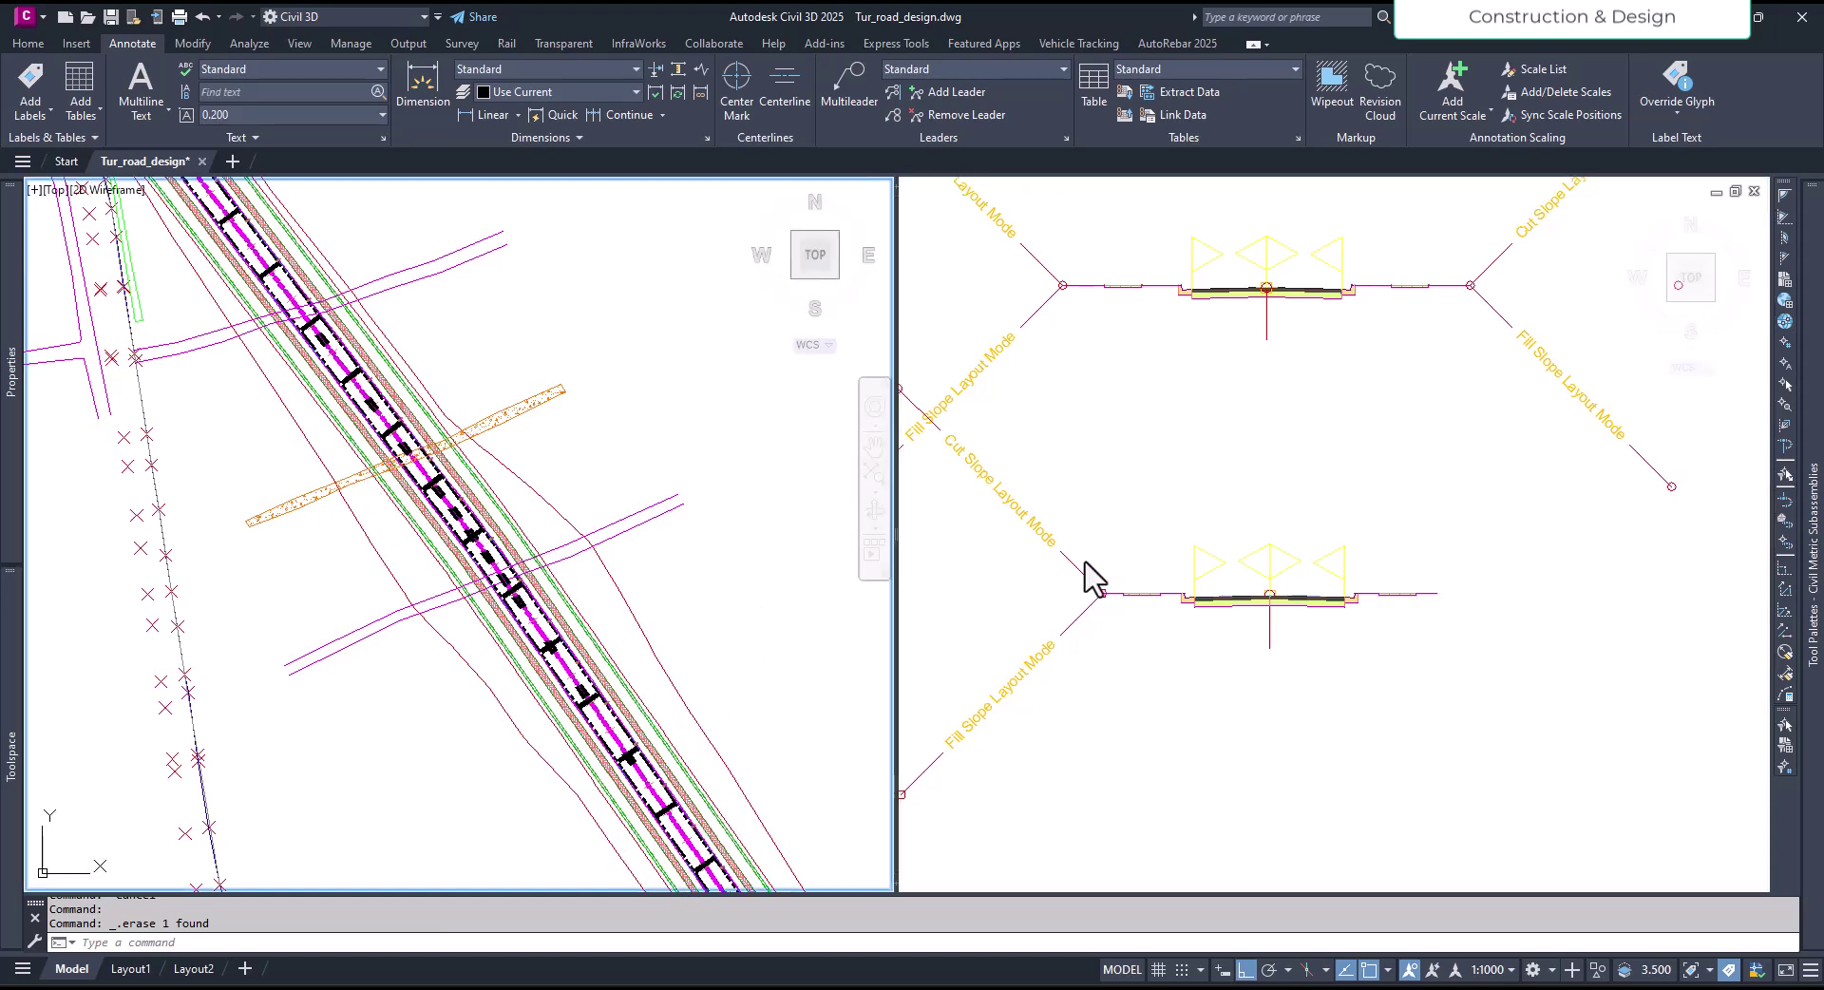
{"action": "left_click", "coordinate": [1064, 537]}
{"action": "left_click", "coordinate": [1040, 520]}
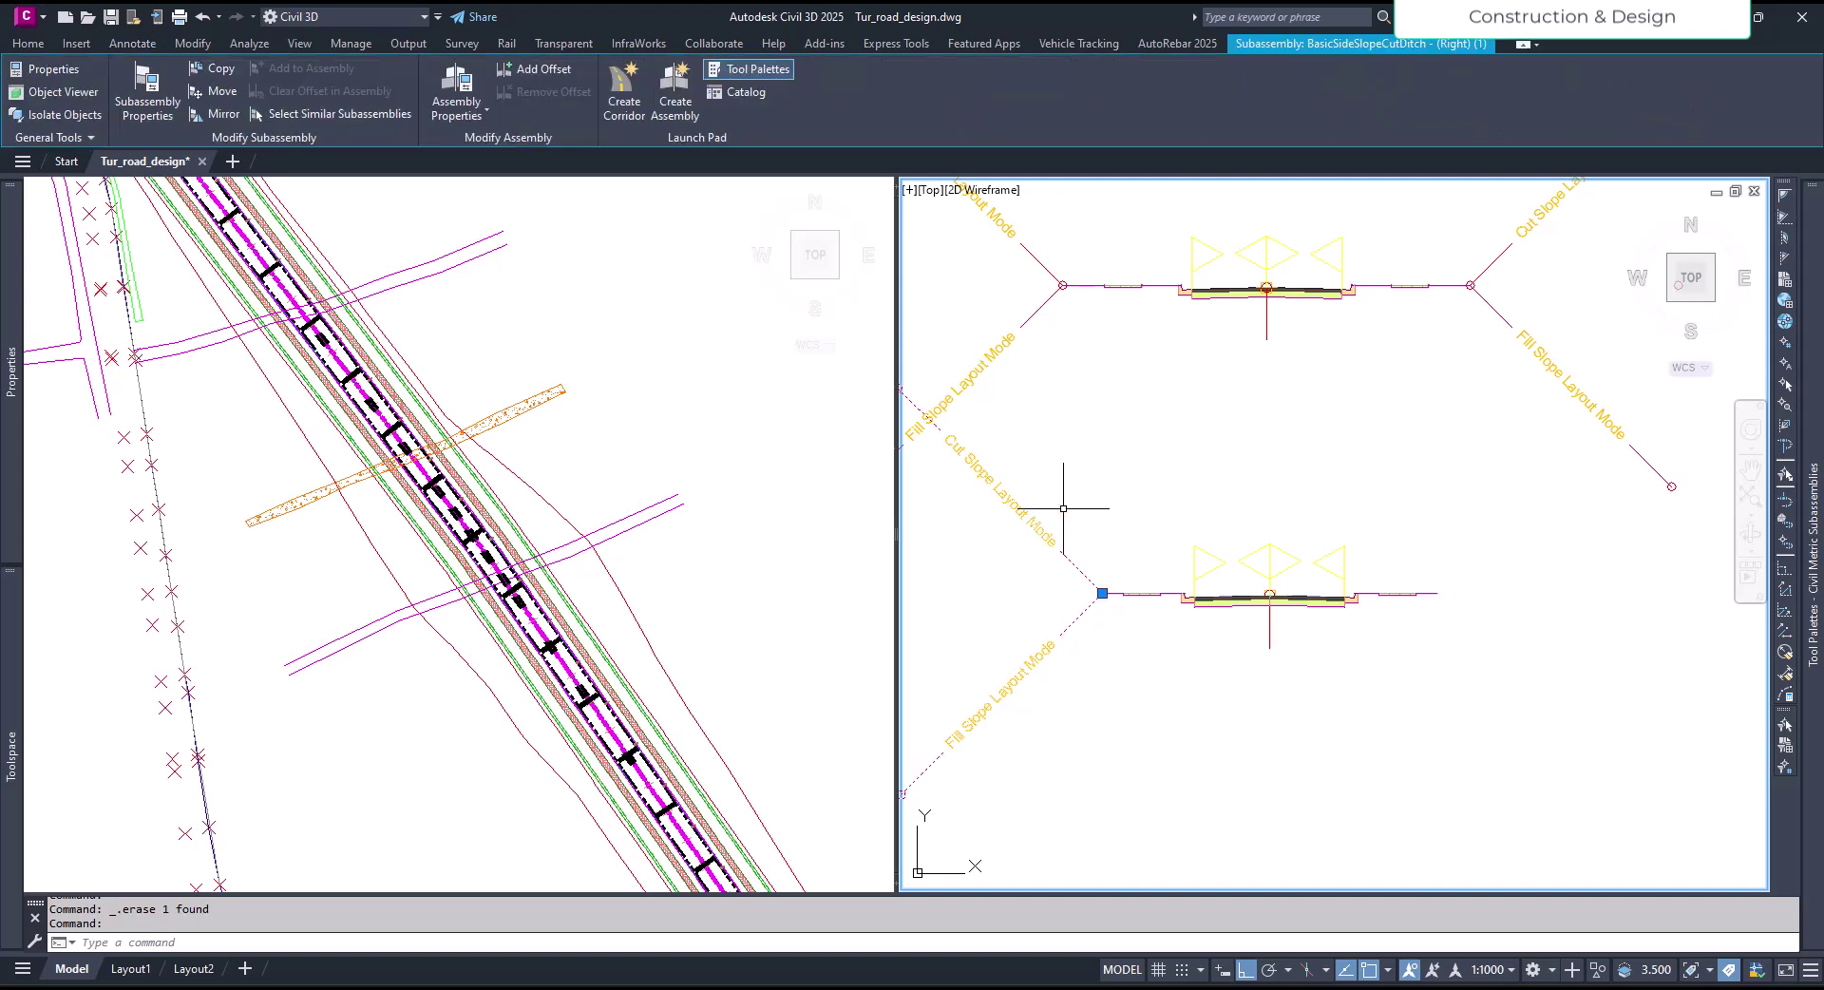
{"action": "key", "text": "Delete"}
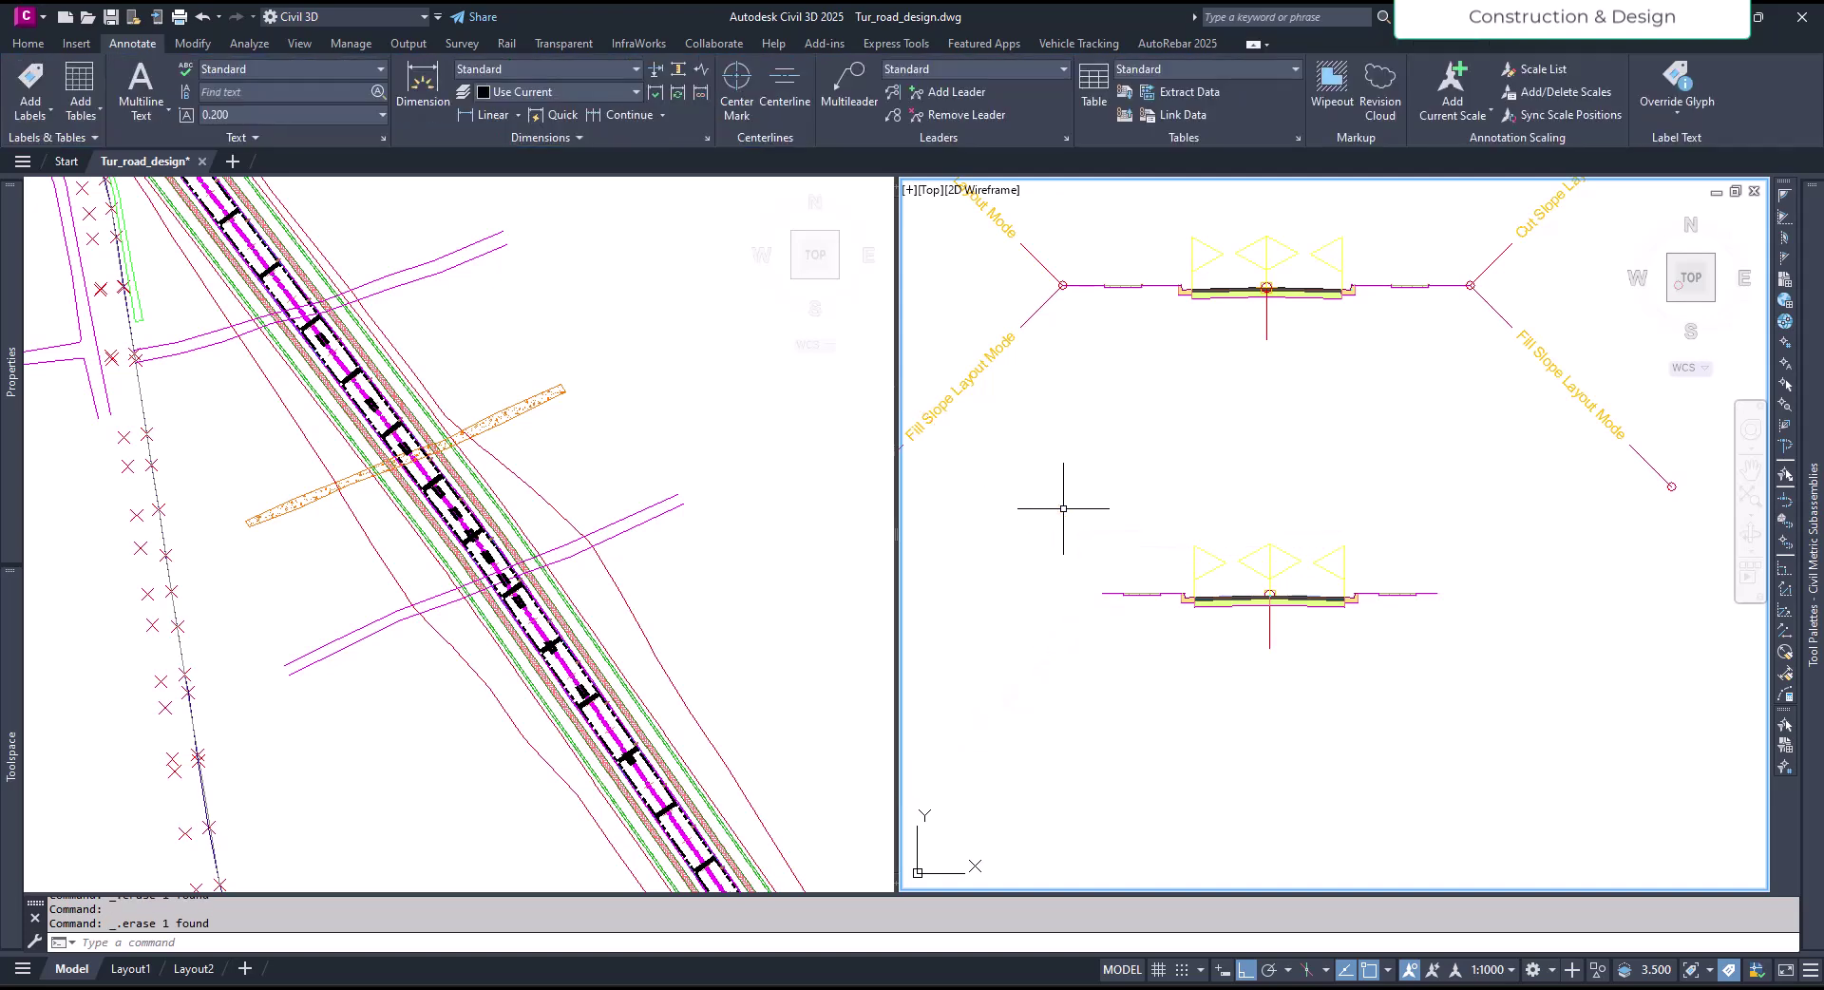
Step: Attach a DaylightBench subassembly to the right outer end of the lower assembly
{"action": "mouse_move", "coordinate": [1817, 665]}
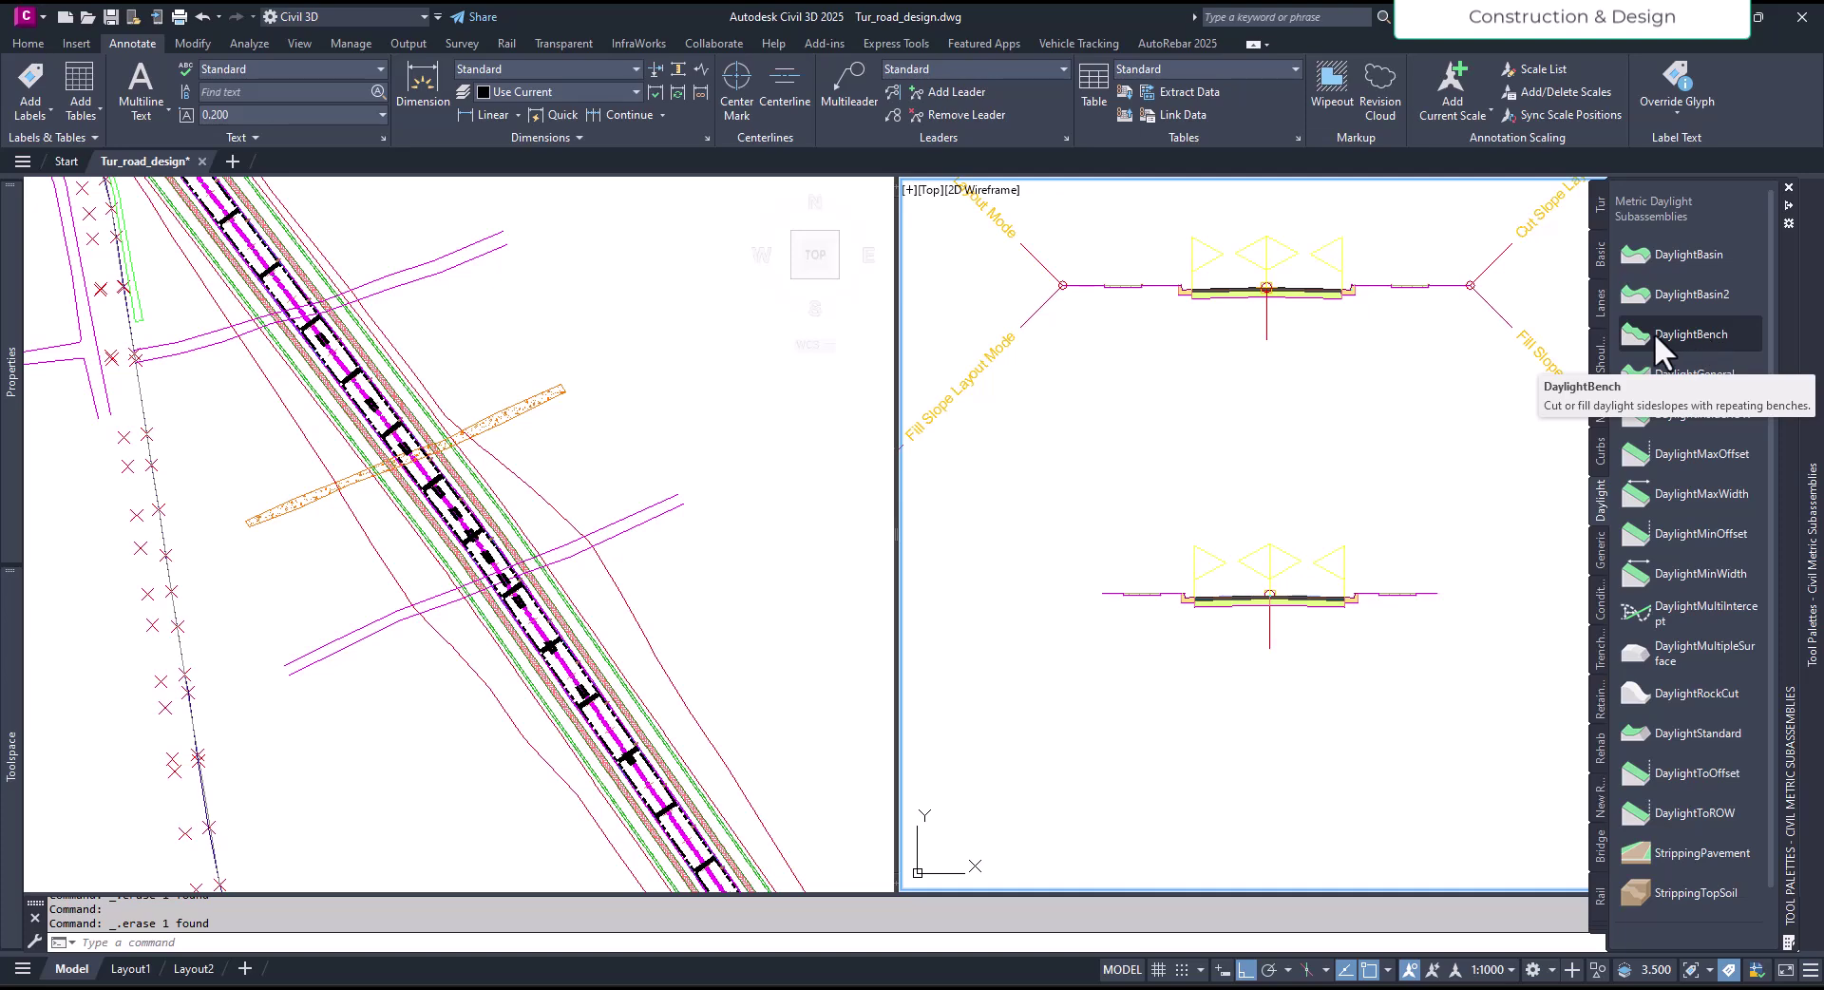
{"action": "left_click", "coordinate": [1687, 333]}
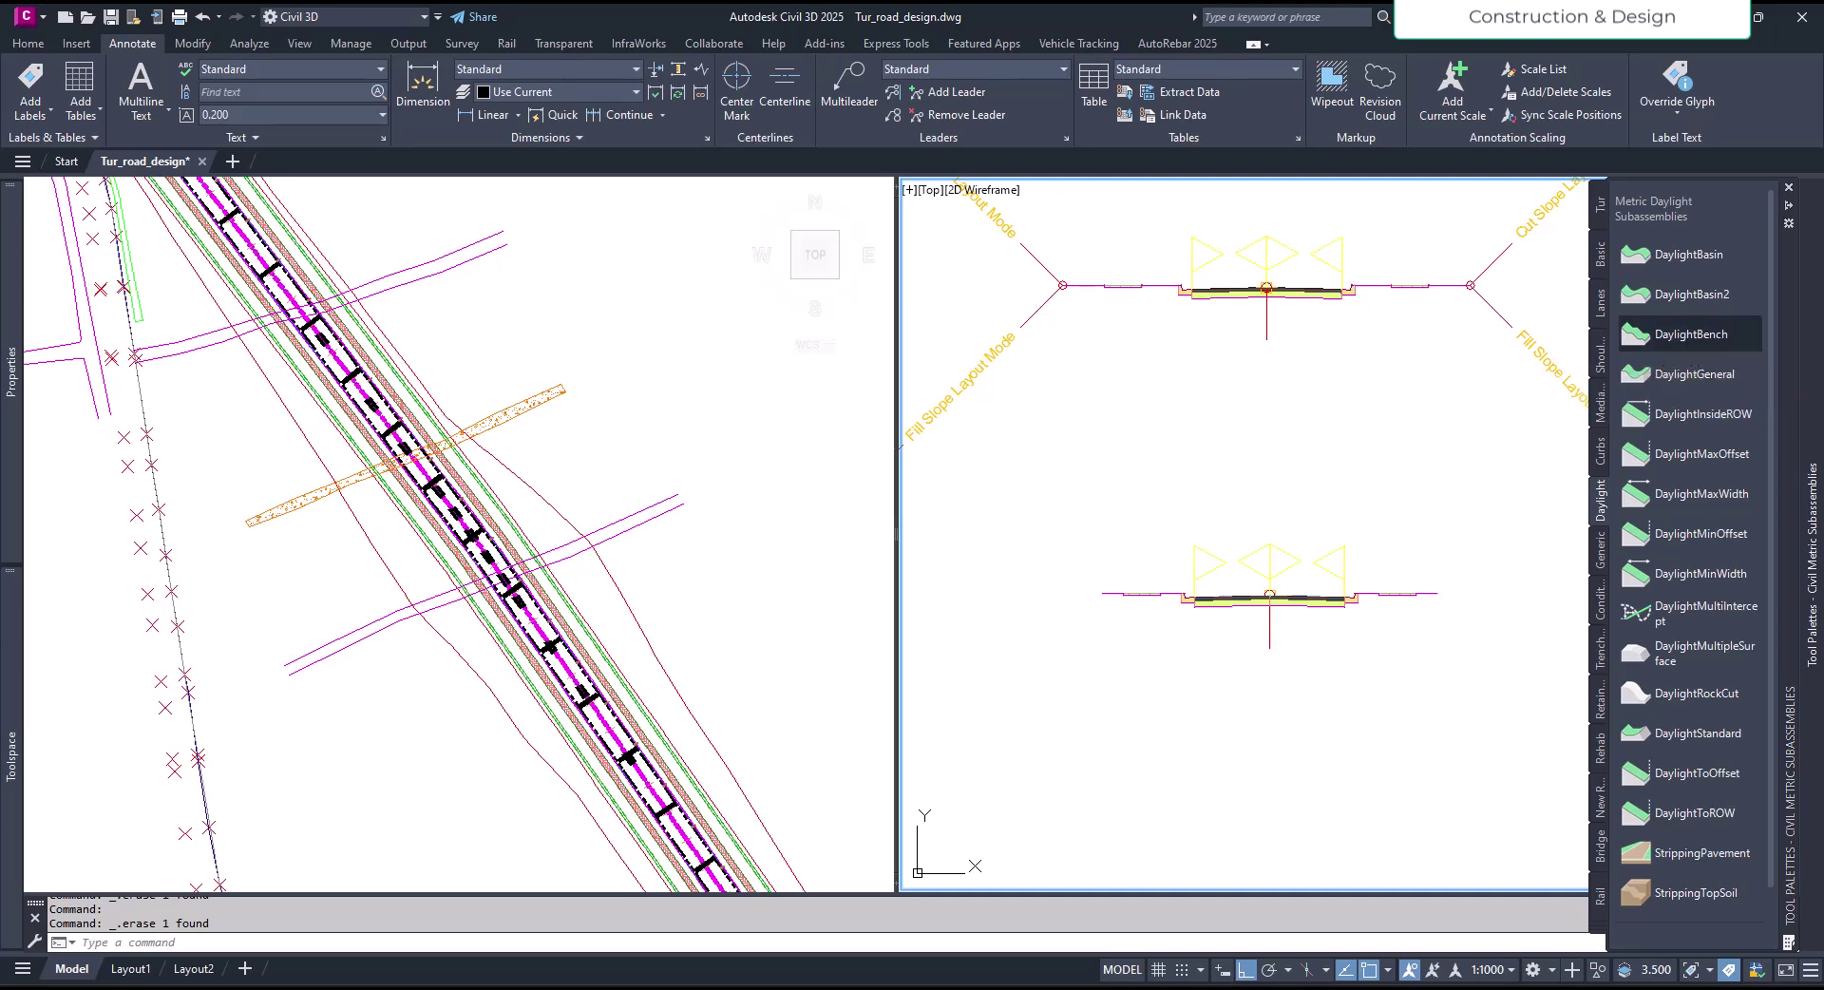
{"action": "scroll", "coordinate": [1445, 587], "scroll_direction": "up", "scroll_amount": 6}
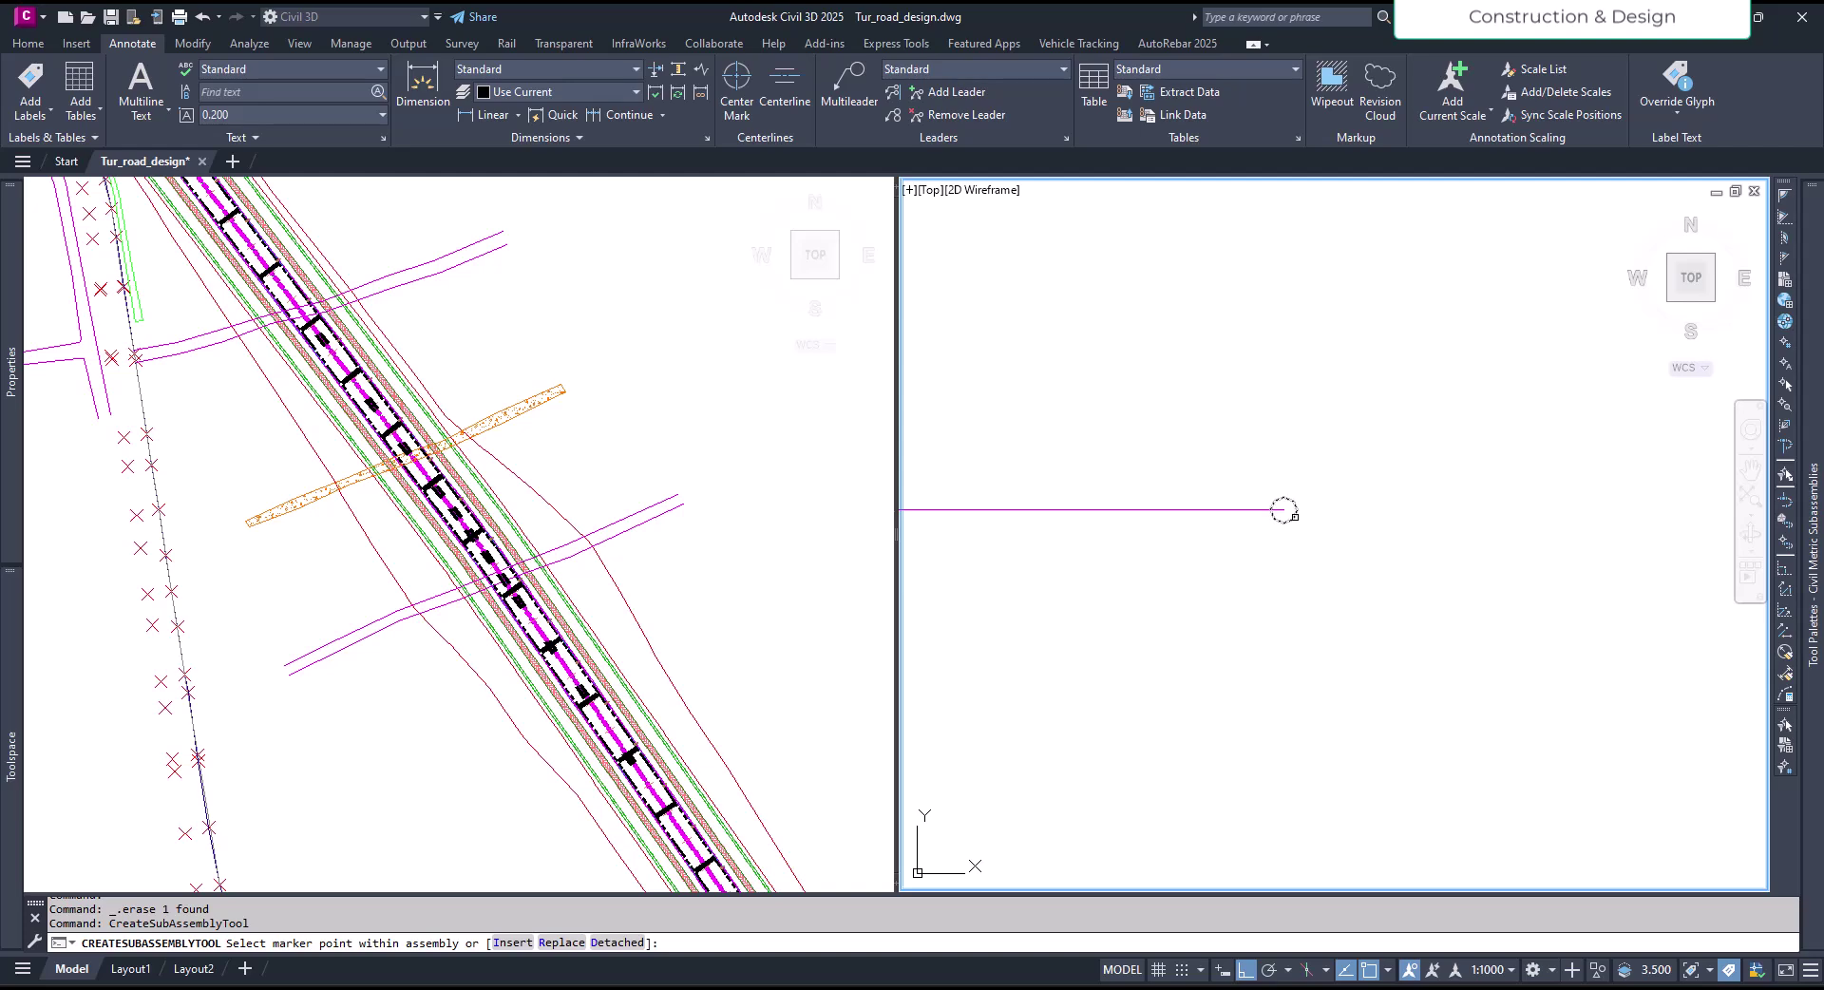
Step: Attach a DaylightBench subassembly to the left outer end of the lower assembly and end the placement
{"action": "scroll", "coordinate": [1283, 510], "scroll_direction": "down", "scroll_amount": 8}
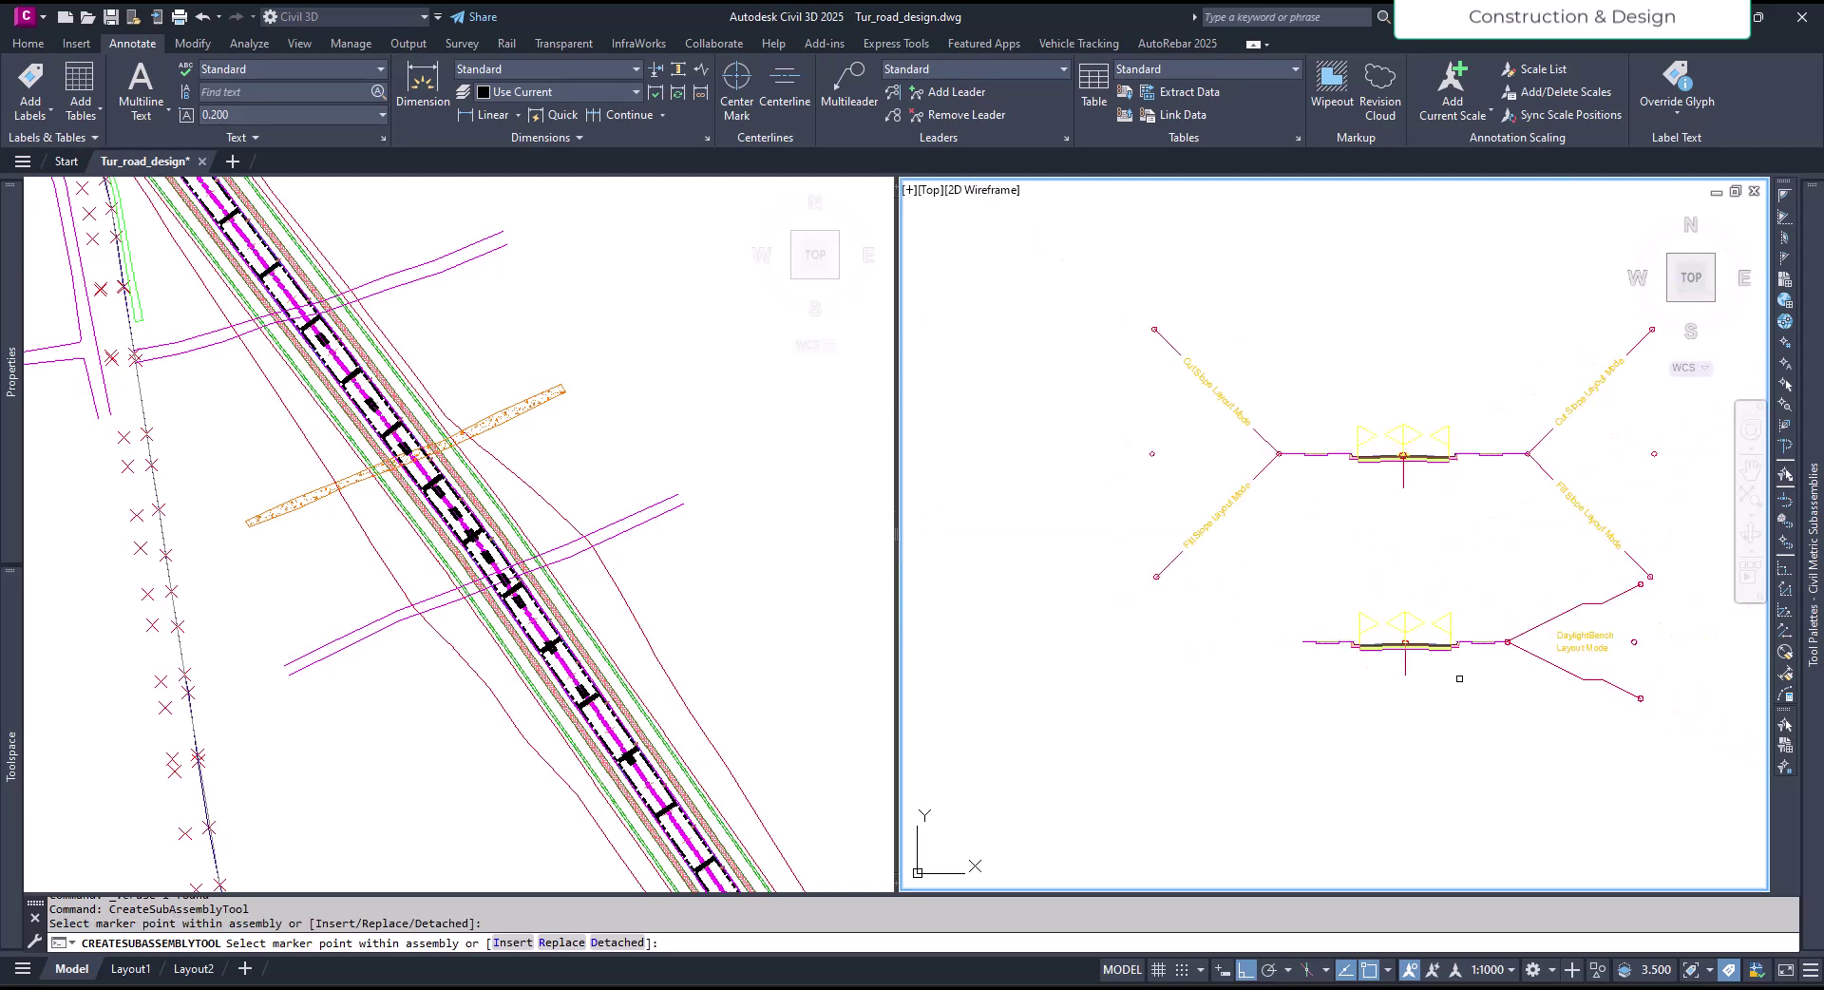
{"action": "scroll", "coordinate": [1459, 678], "scroll_direction": "up", "scroll_amount": 6}
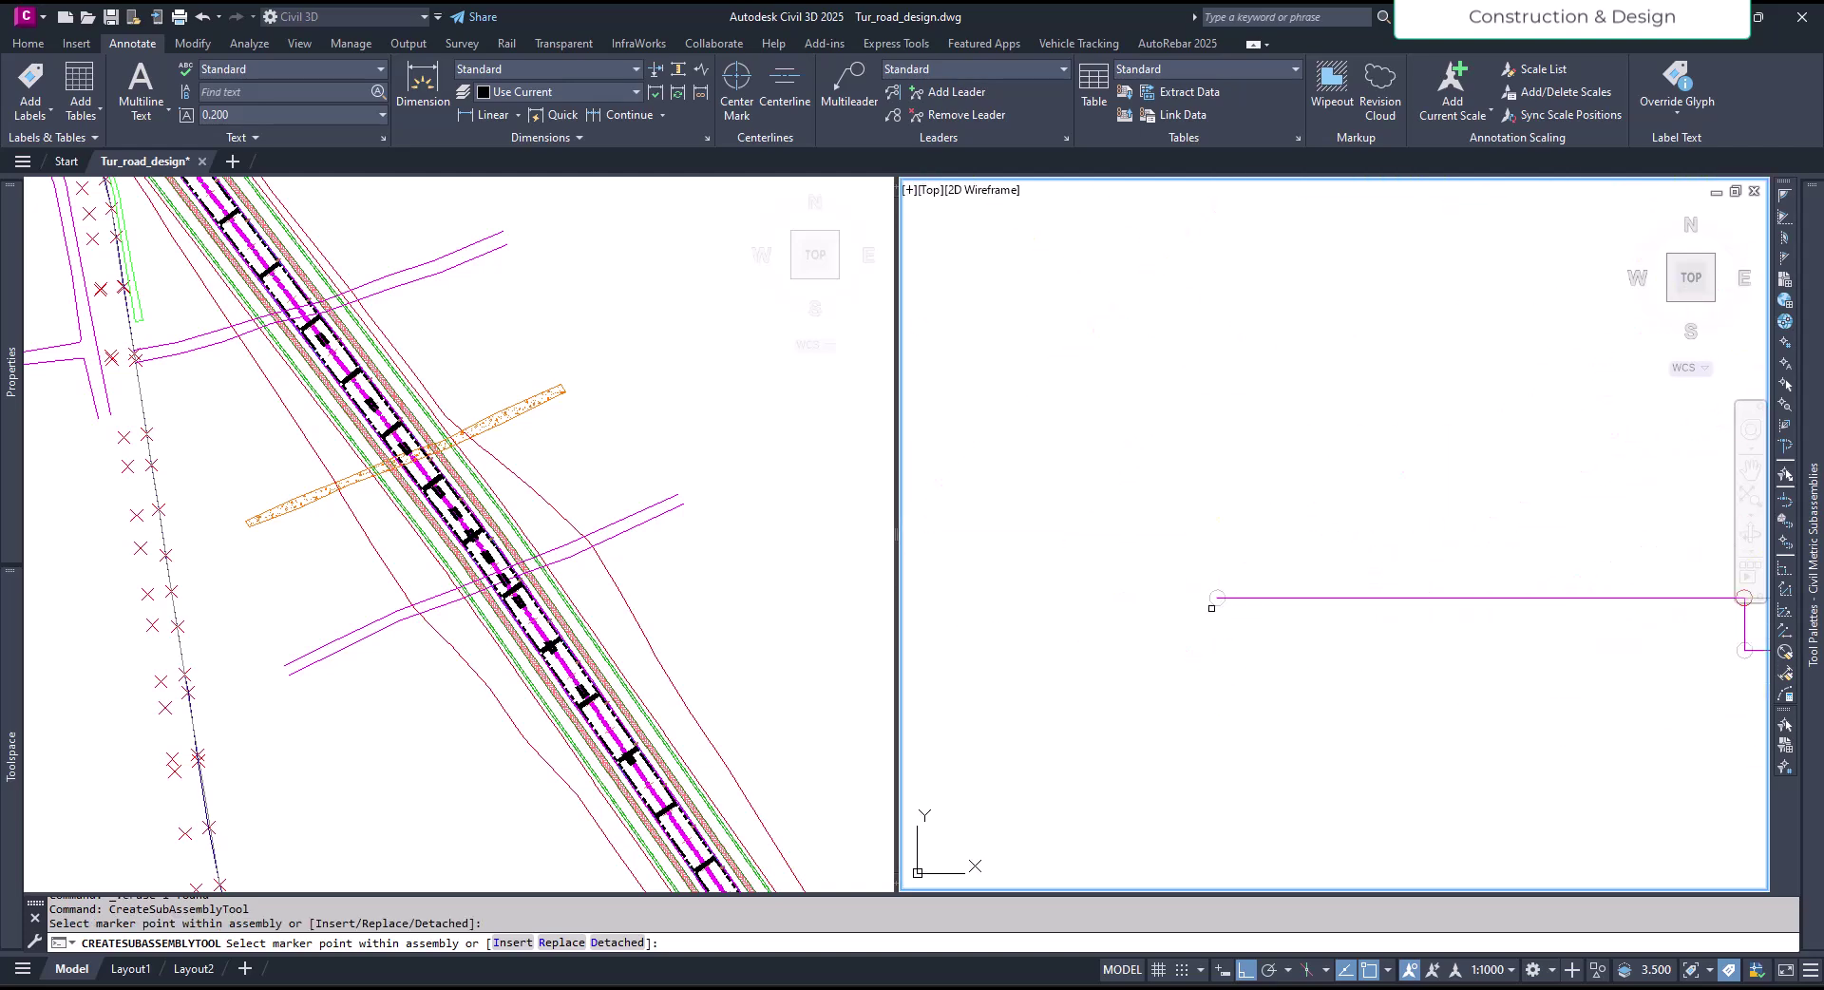
{"action": "left_click", "coordinate": [1215, 600]}
{"action": "scroll", "coordinate": [1335, 724], "scroll_direction": "down", "scroll_amount": 8}
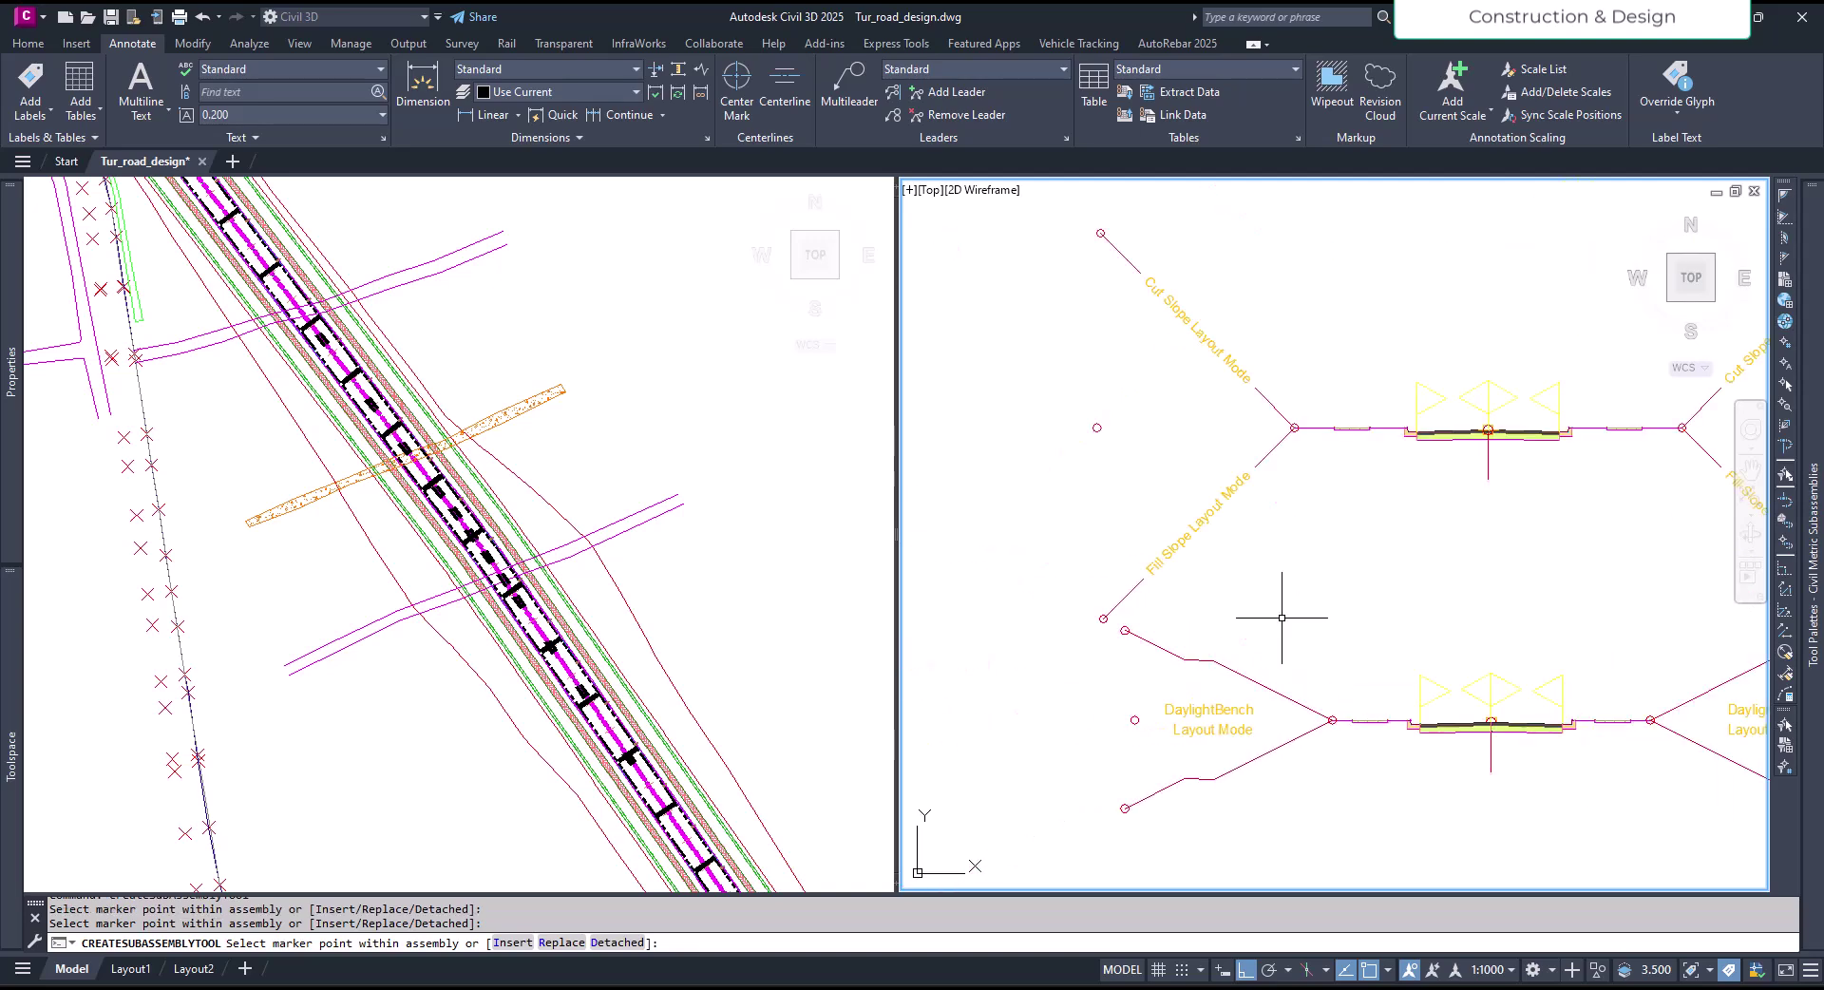
{"action": "key", "text": "Escape"}
{"action": "scroll", "coordinate": [1282, 617], "scroll_direction": "down", "scroll_amount": 2}
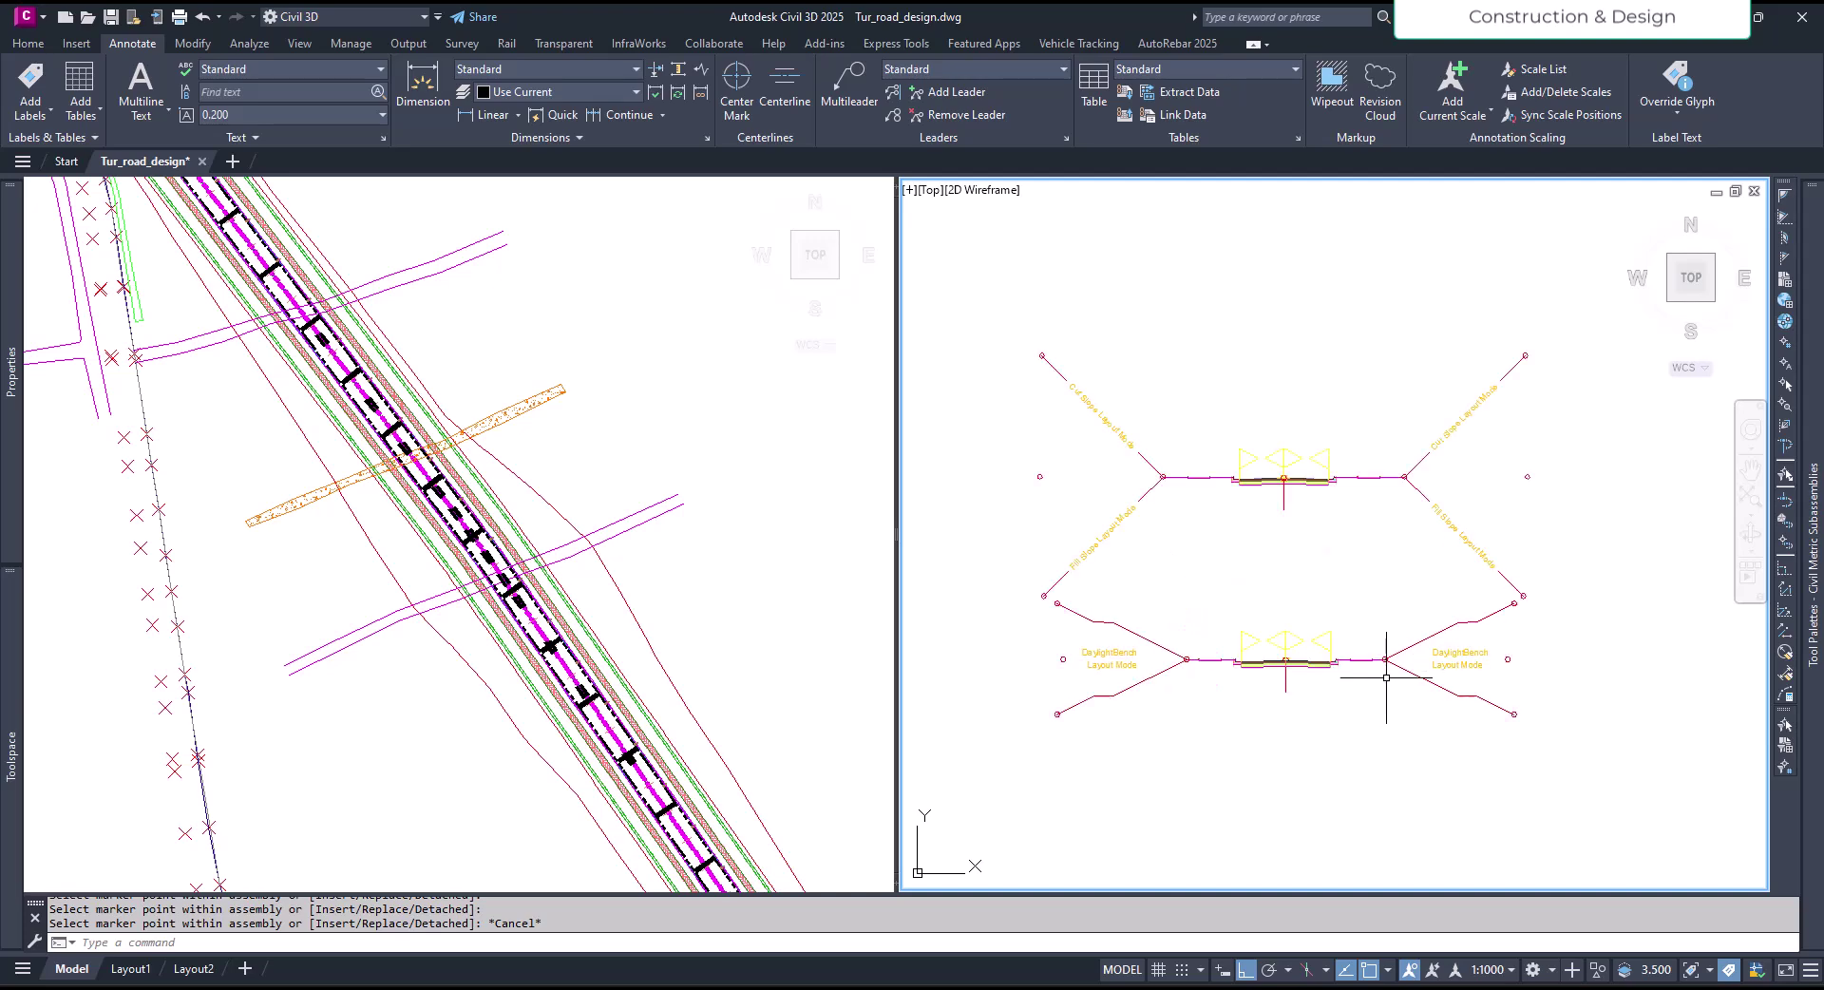
Step: Erase the DaylightBench subassembly on the left side of the lower assembly
{"action": "left_click", "coordinate": [1108, 622]}
{"action": "key", "text": "Delete"}
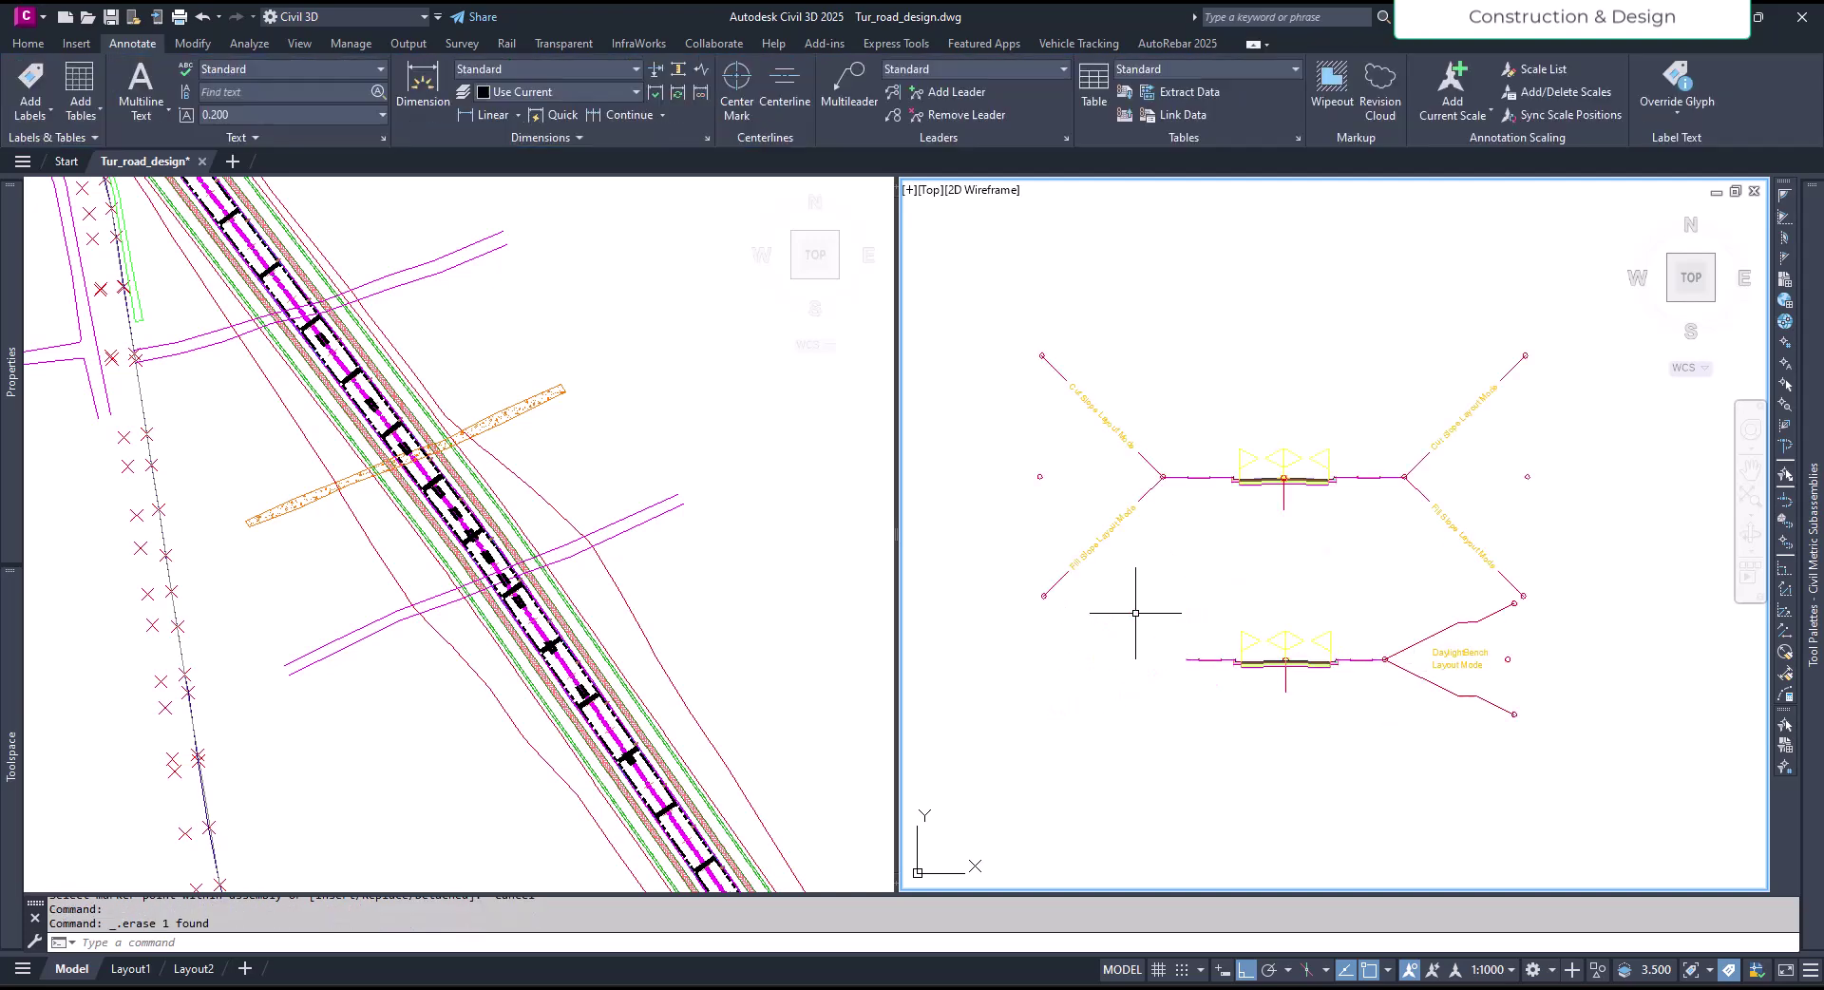
Step: Set the cut slope of the right DaylightBench subassembly on the lower assembly to 3:2
{"action": "scroll", "coordinate": [1427, 674], "scroll_direction": "up", "scroll_amount": 5}
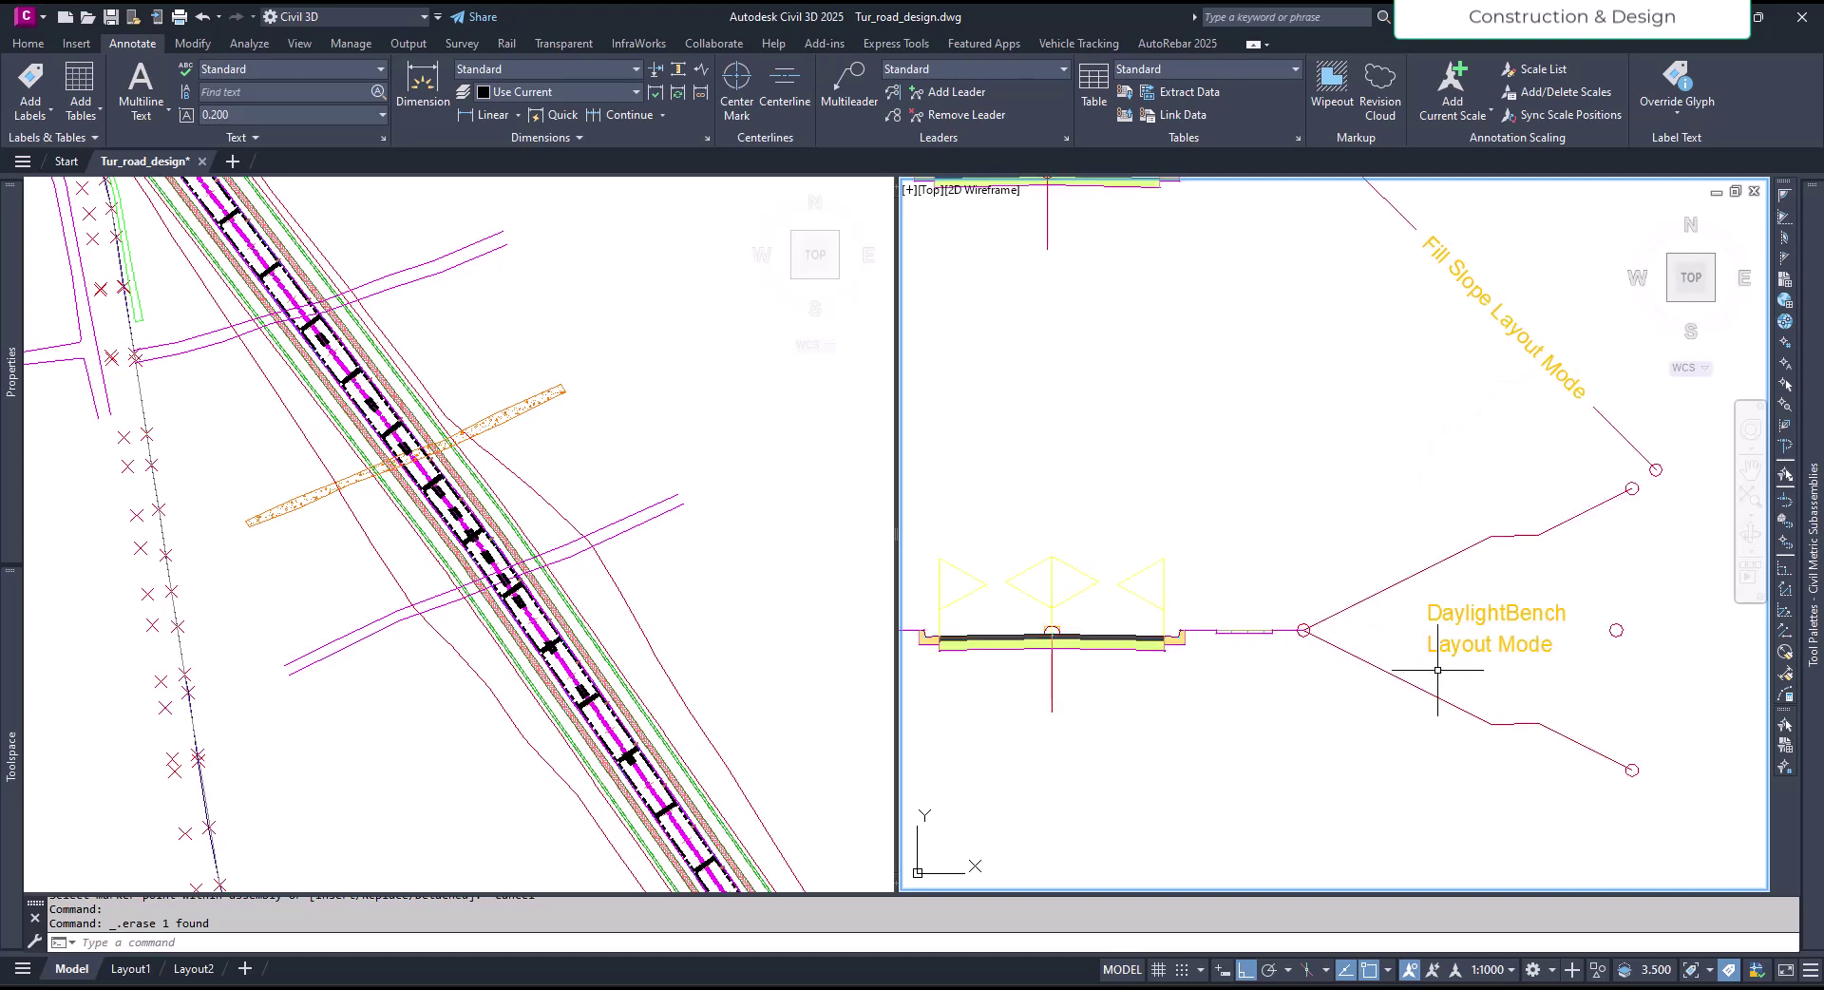
{"action": "left_click", "coordinate": [1385, 596]}
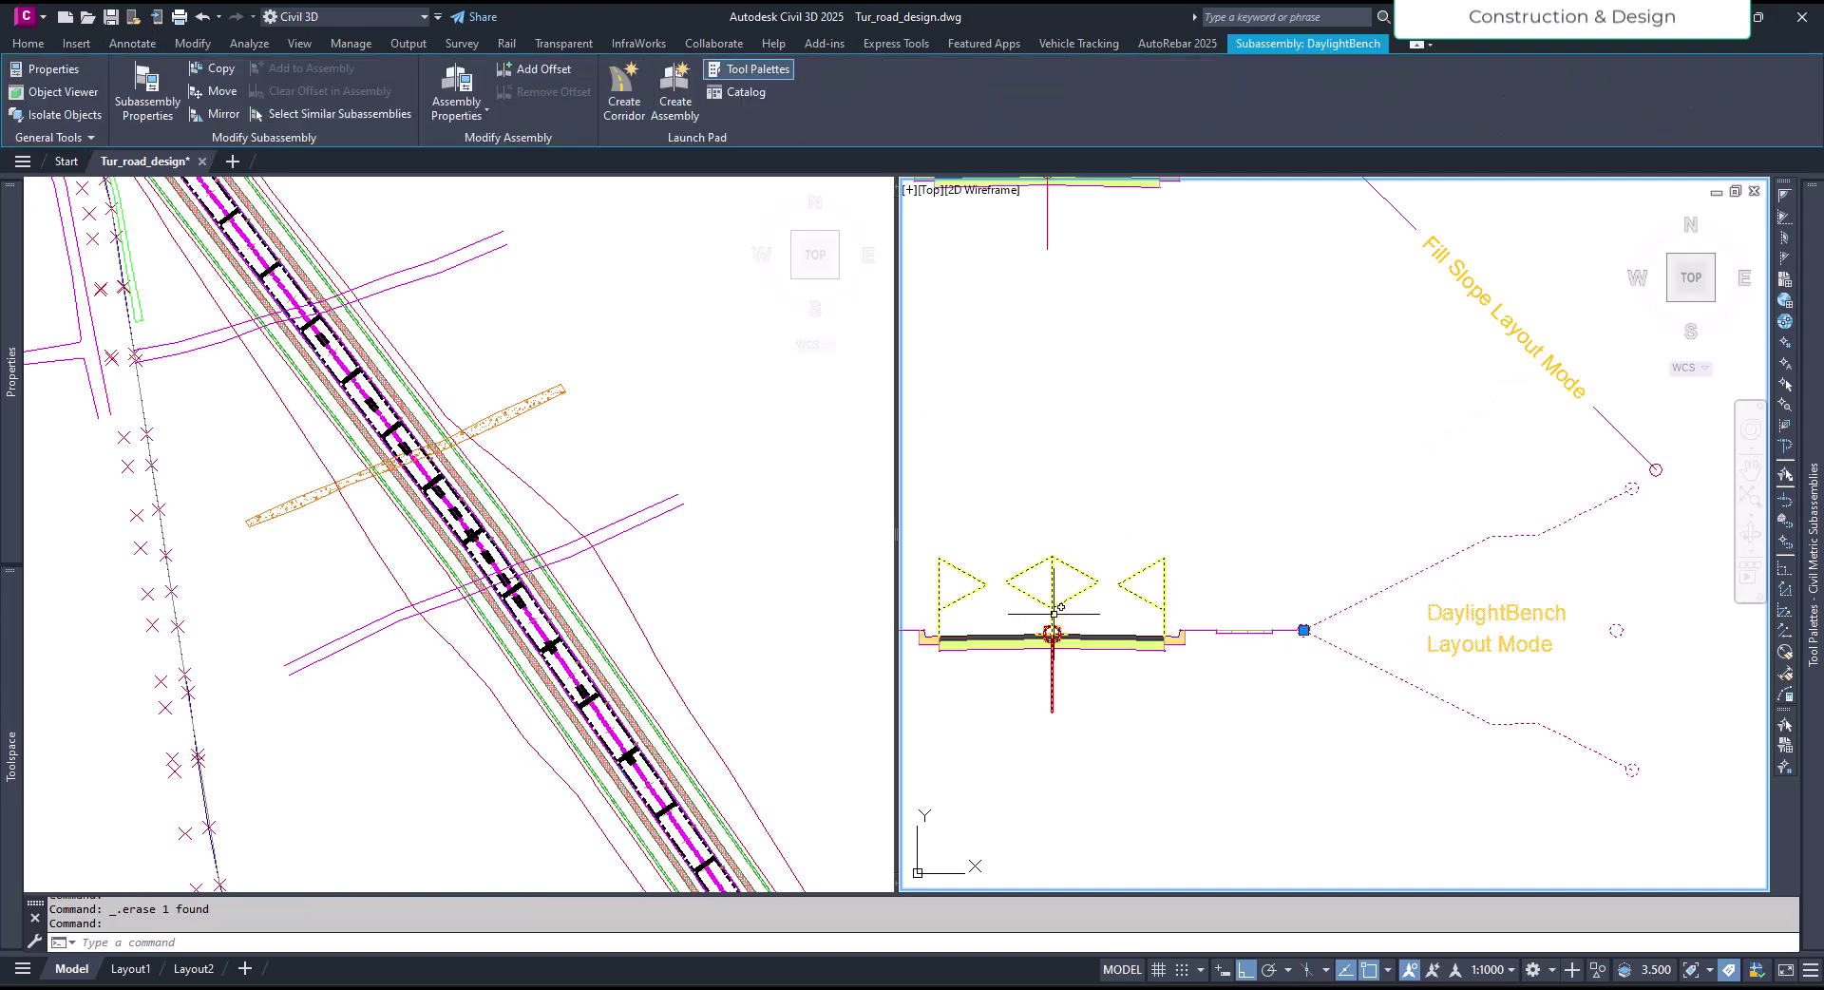
{"action": "mouse_move", "coordinate": [15, 431]}
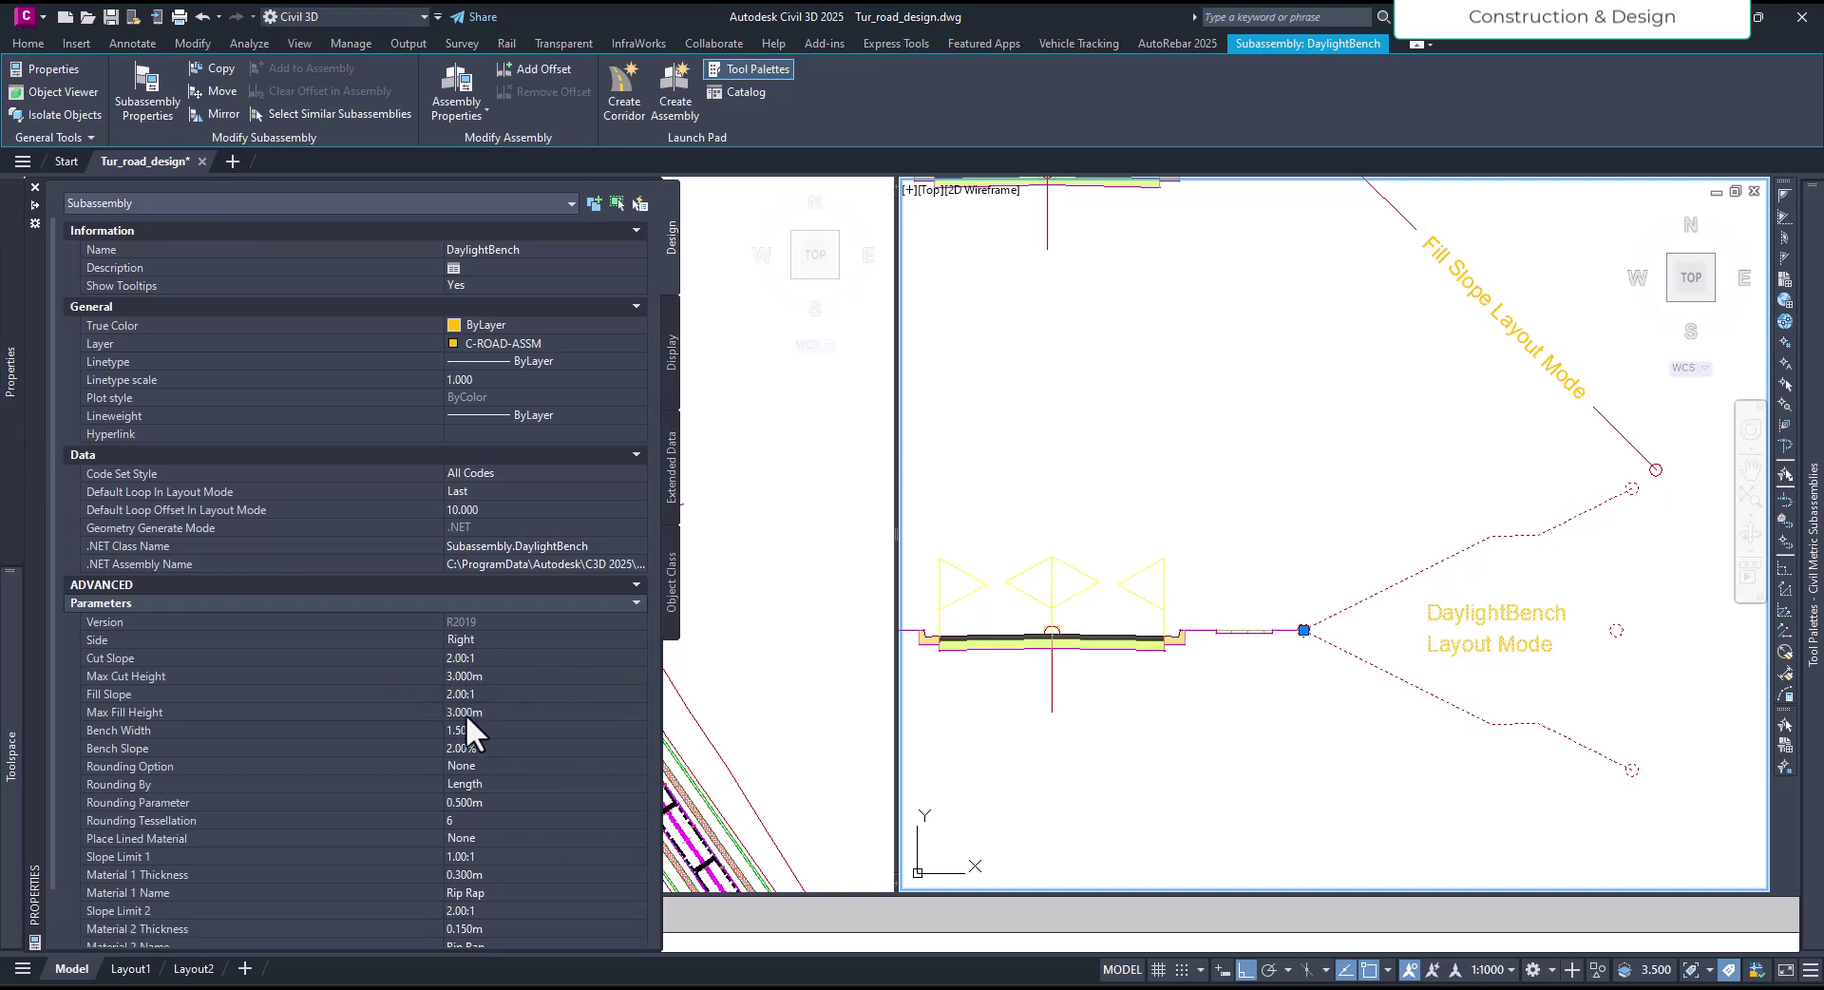
{"action": "scroll", "coordinate": [483, 777], "scroll_direction": "down", "scroll_amount": 2}
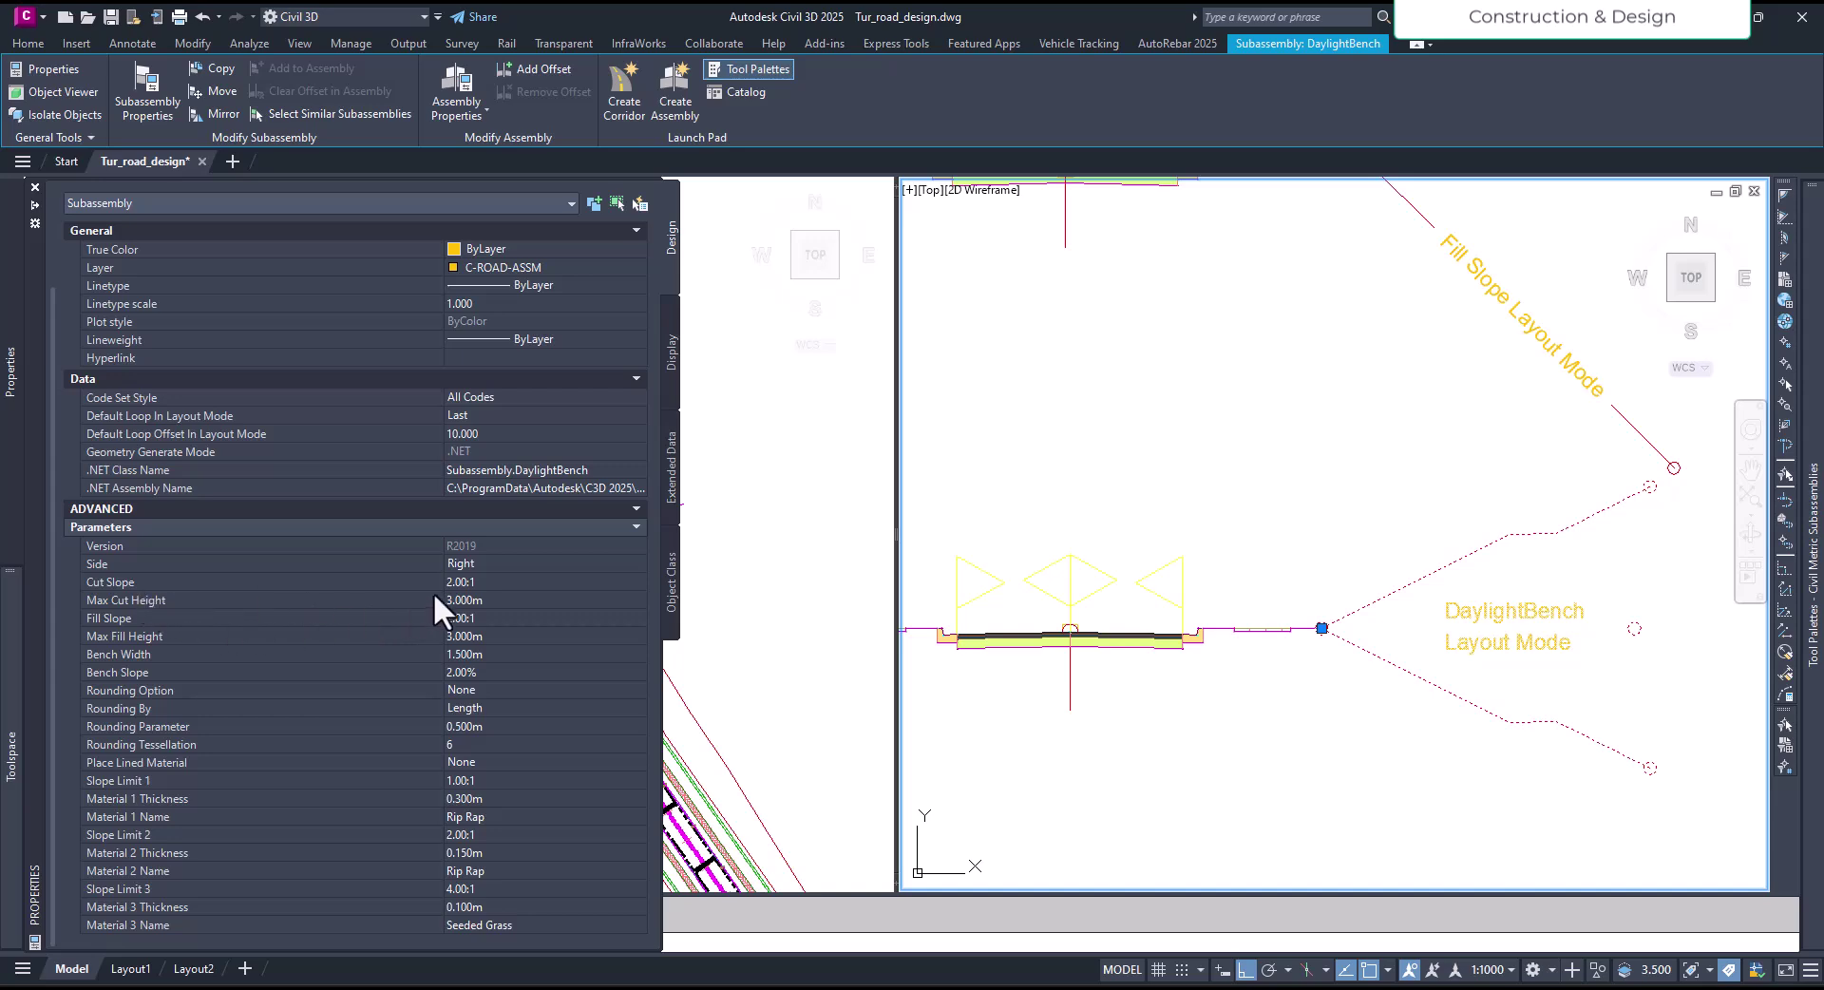
{"action": "left_click", "coordinate": [481, 583]}
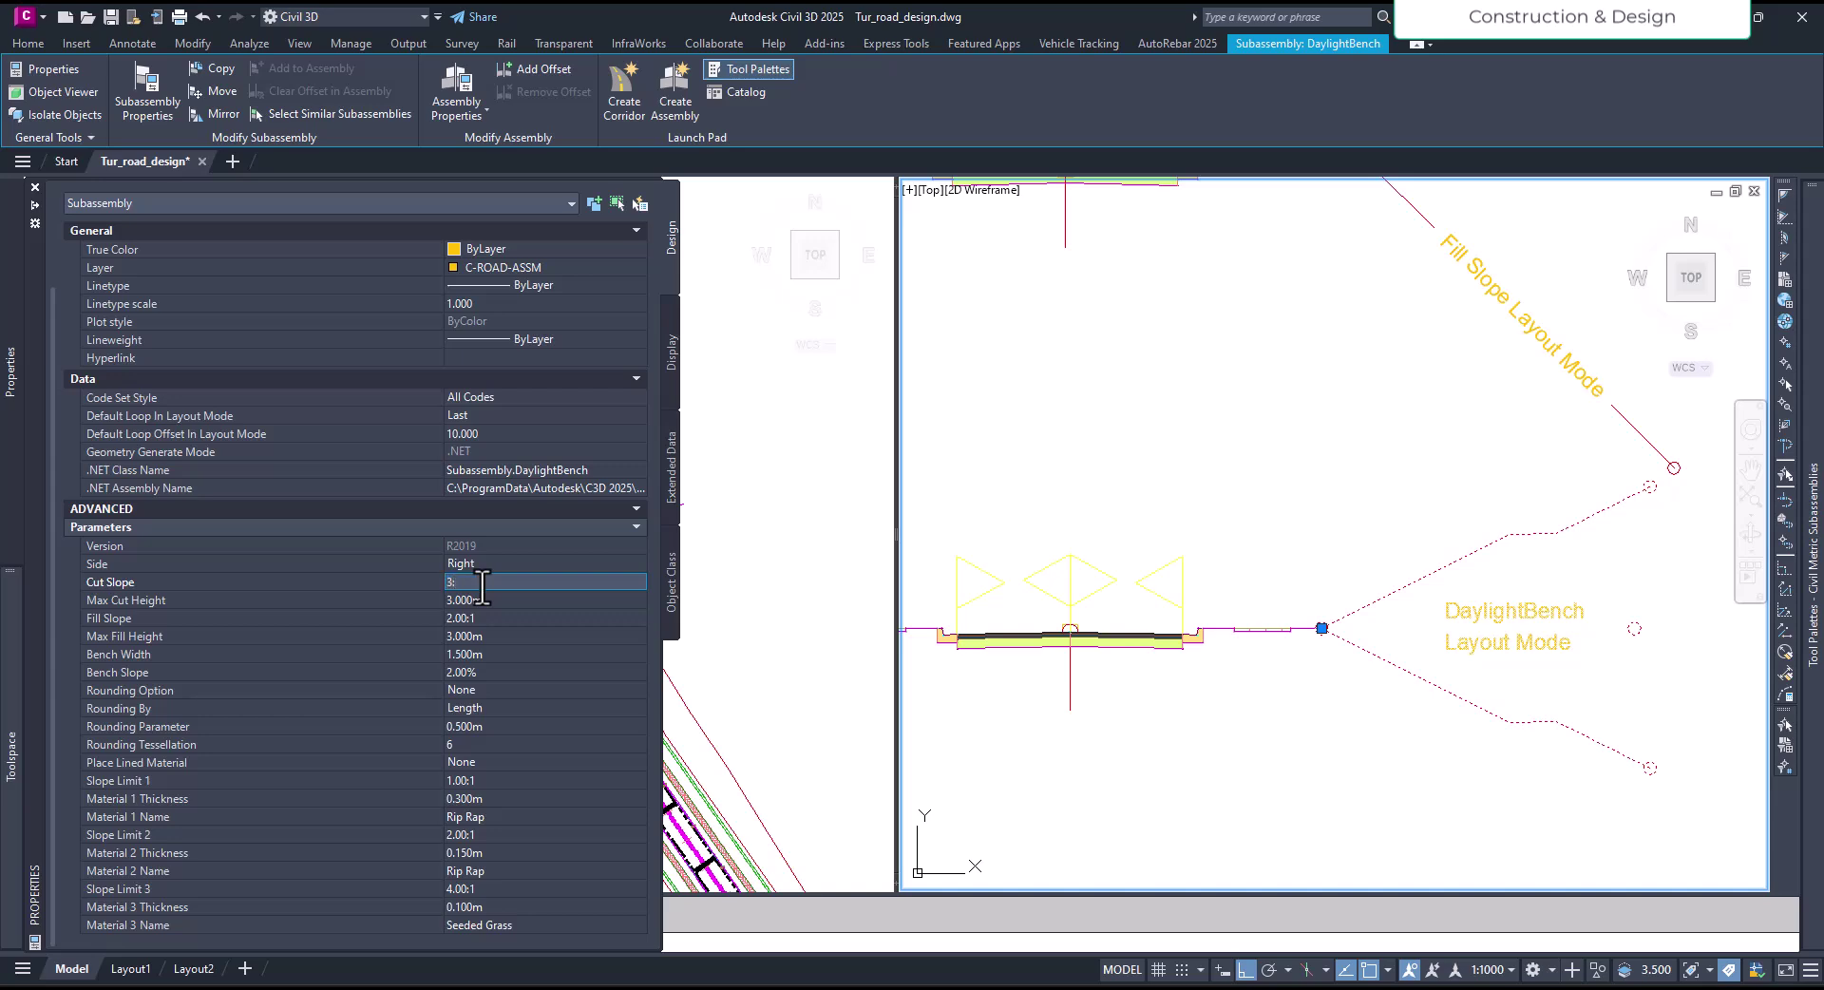
{"action": "type", "text": "3:2"}
{"action": "key", "text": "Tab"}
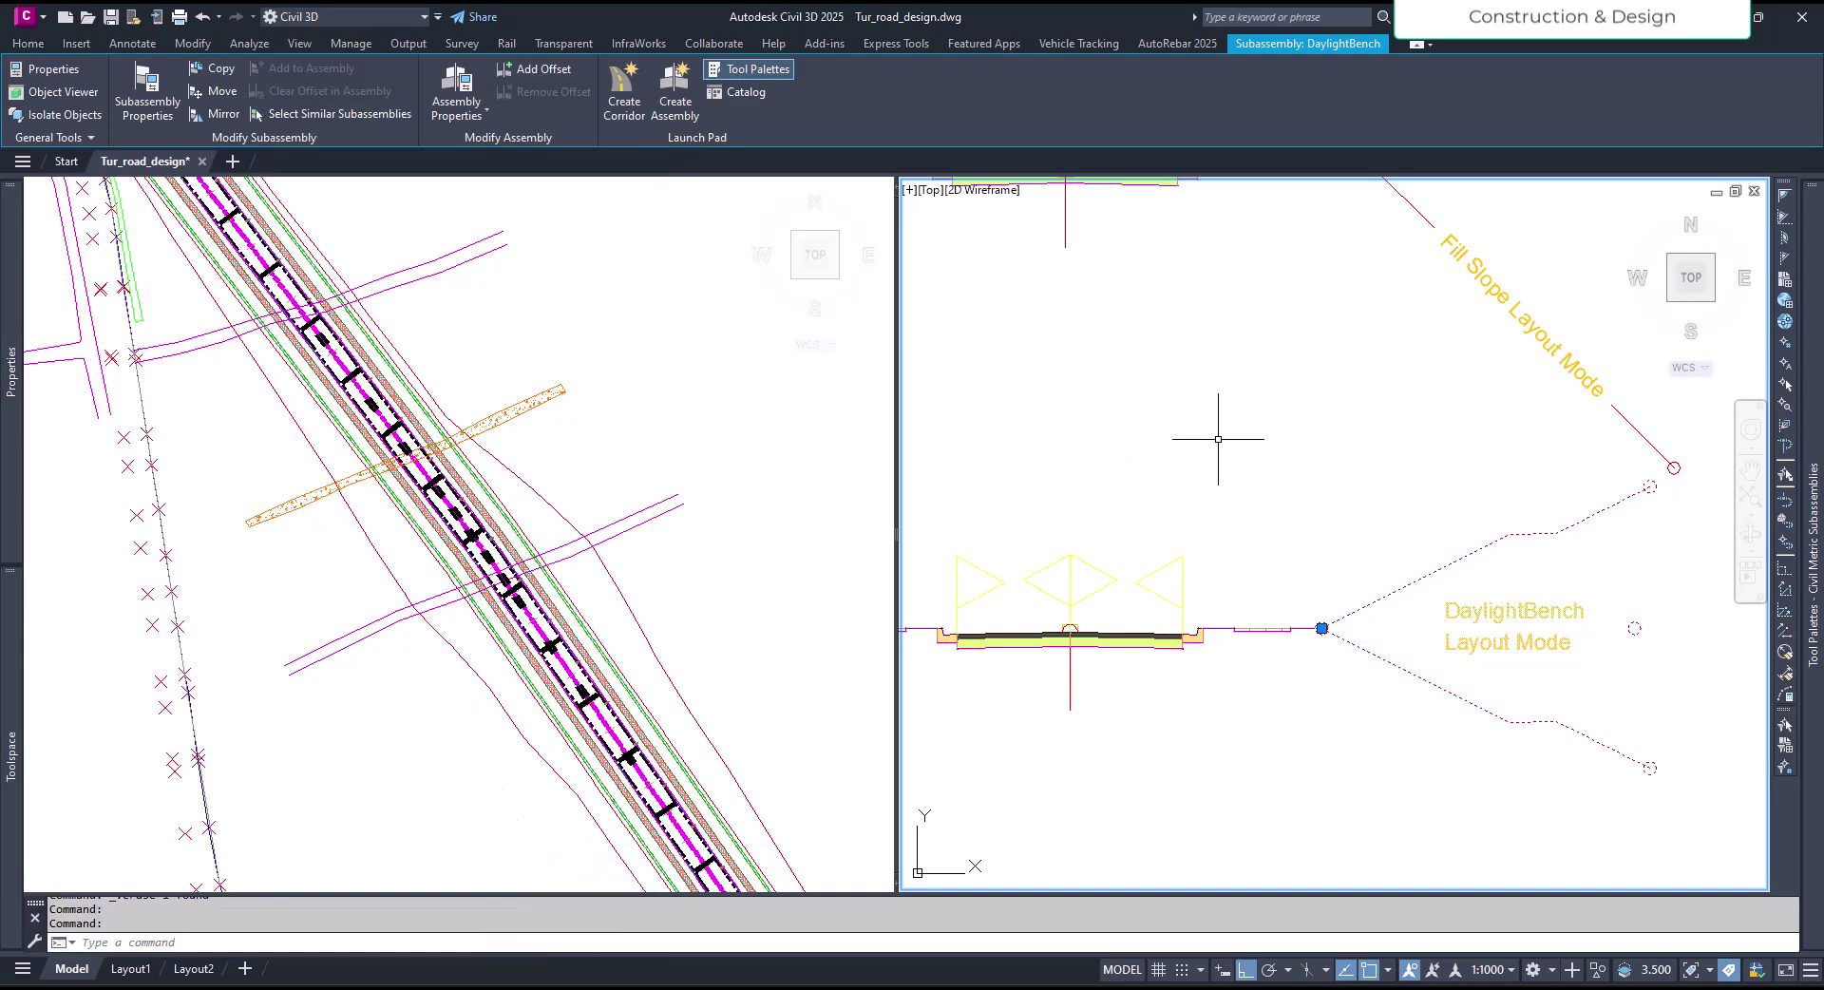
Step: Sketch a stepped polyline above the lower assembly with two rising slopes, each followed by a flat bench, with Ortho off
{"action": "type", "text": "pl"}
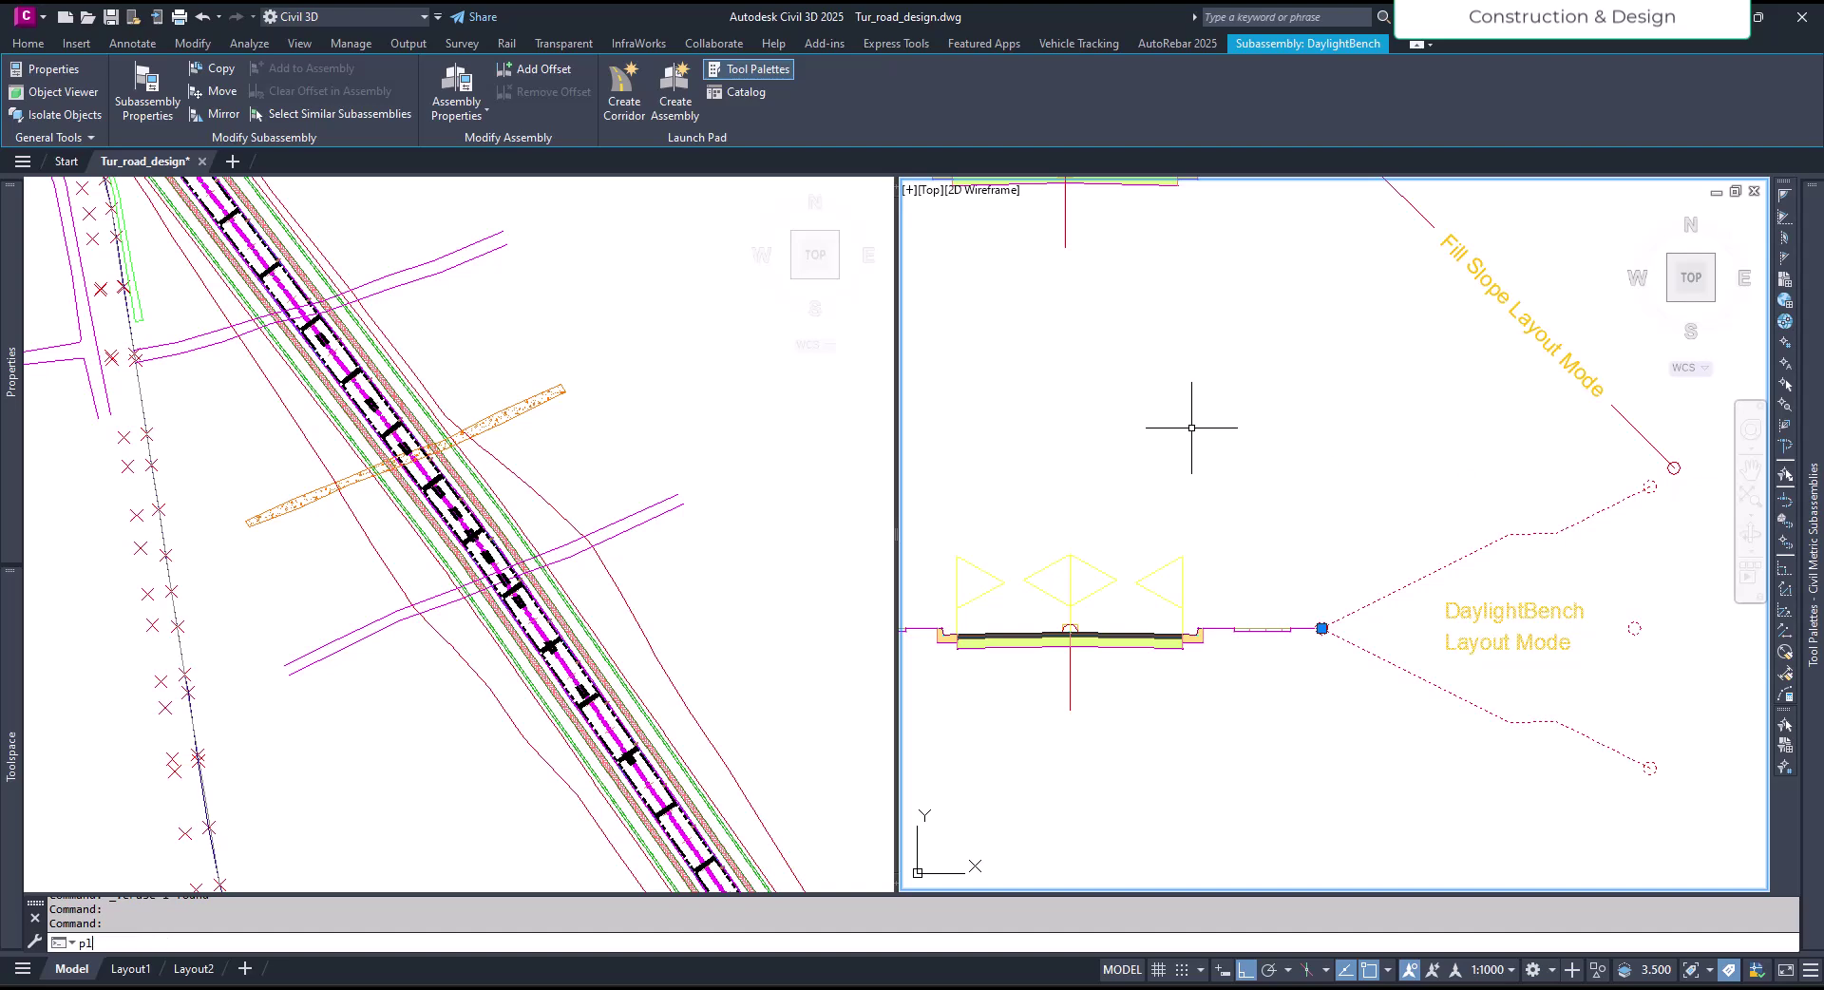
{"action": "key", "text": "Return"}
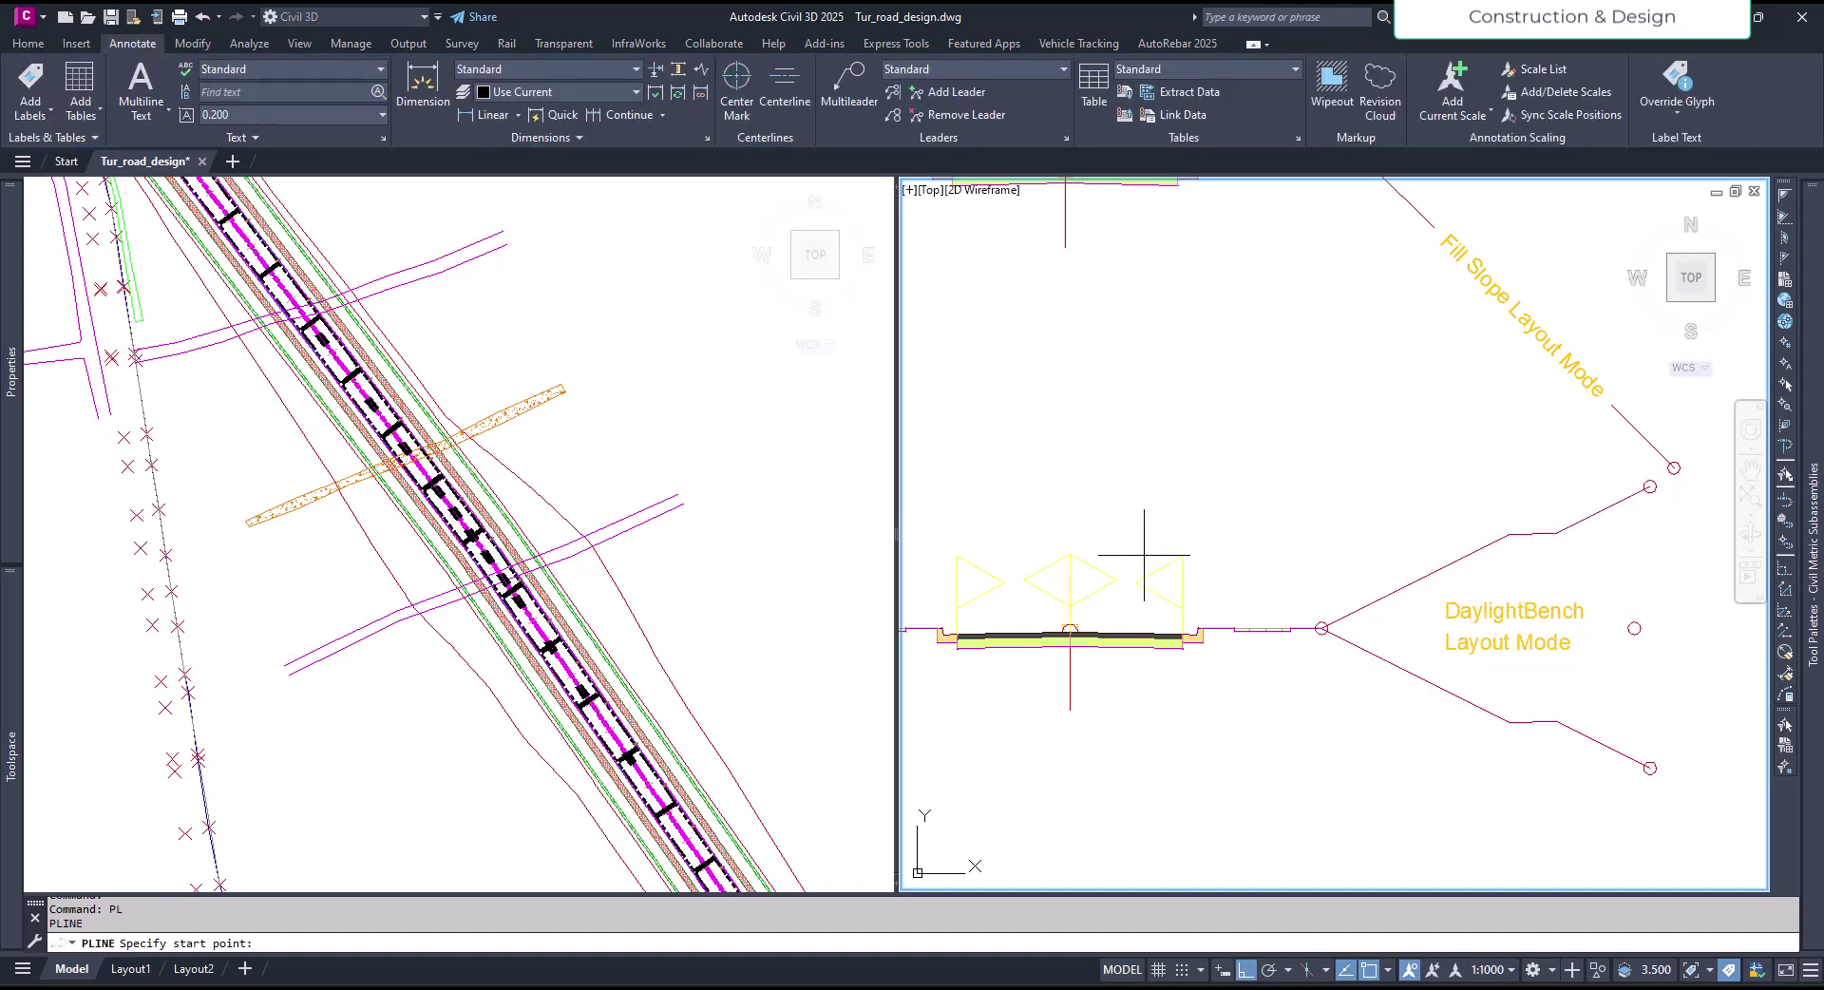
{"action": "left_click", "coordinate": [1144, 556]}
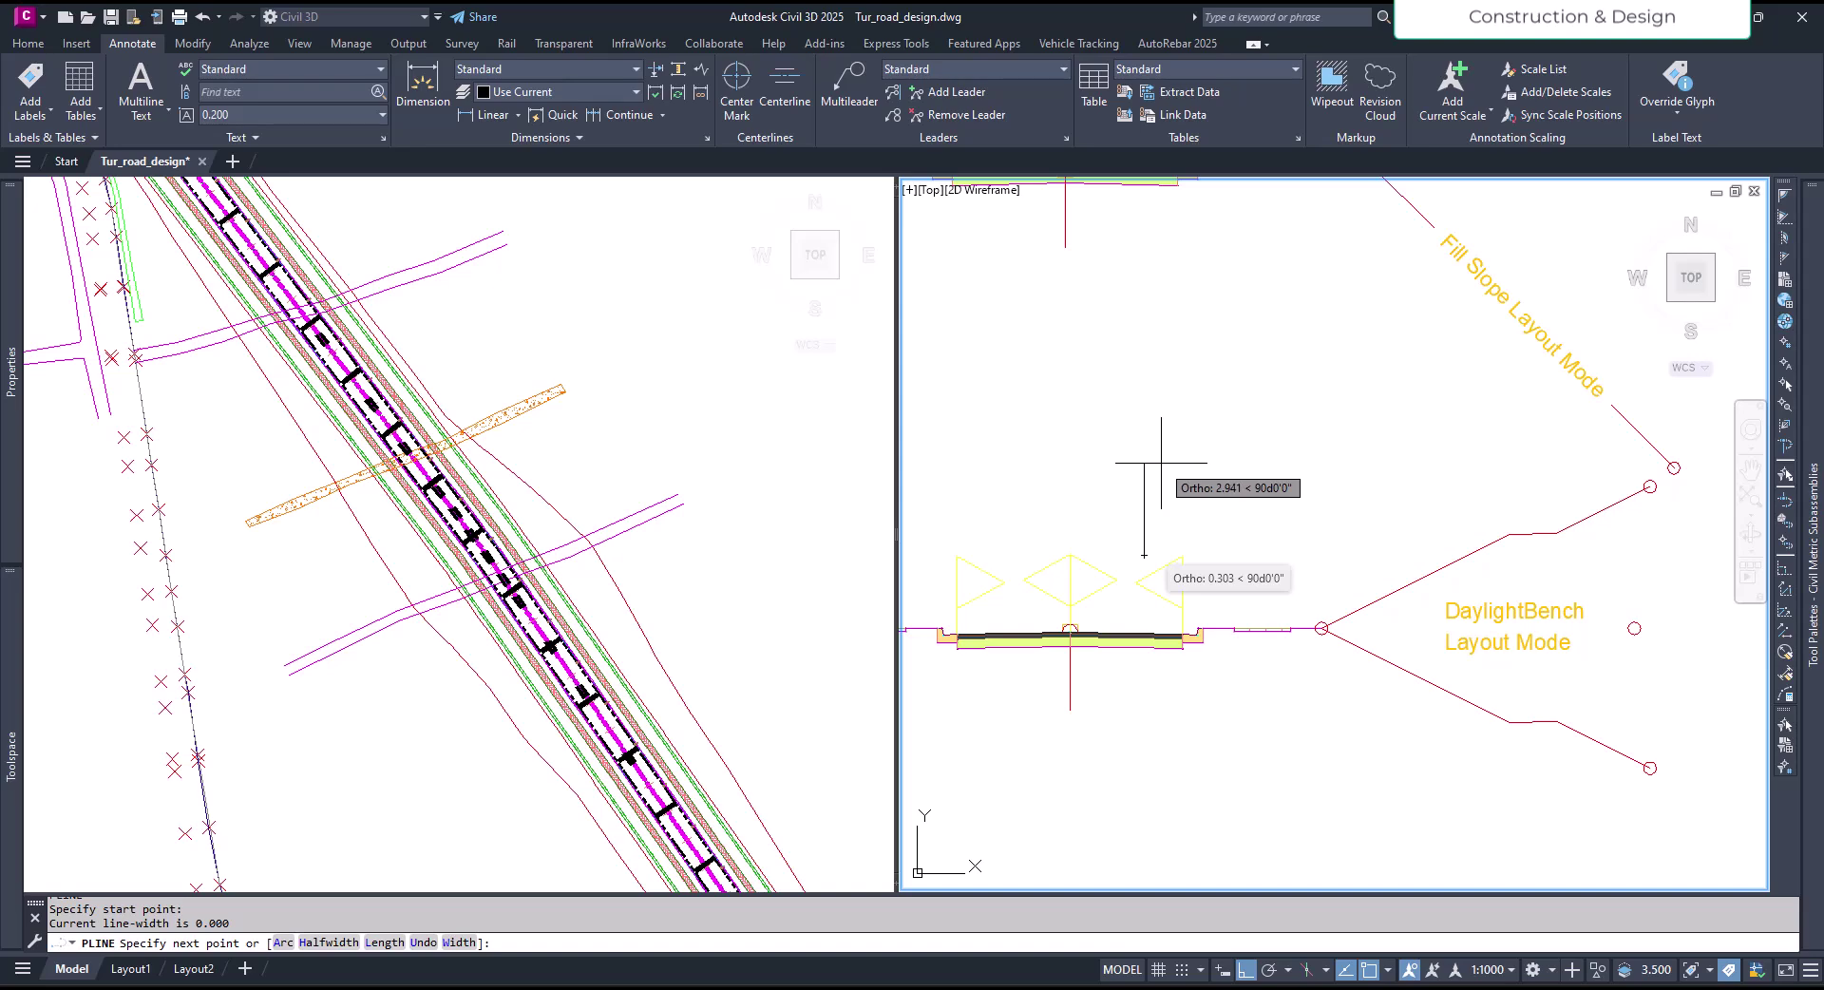
{"action": "key", "text": "F8"}
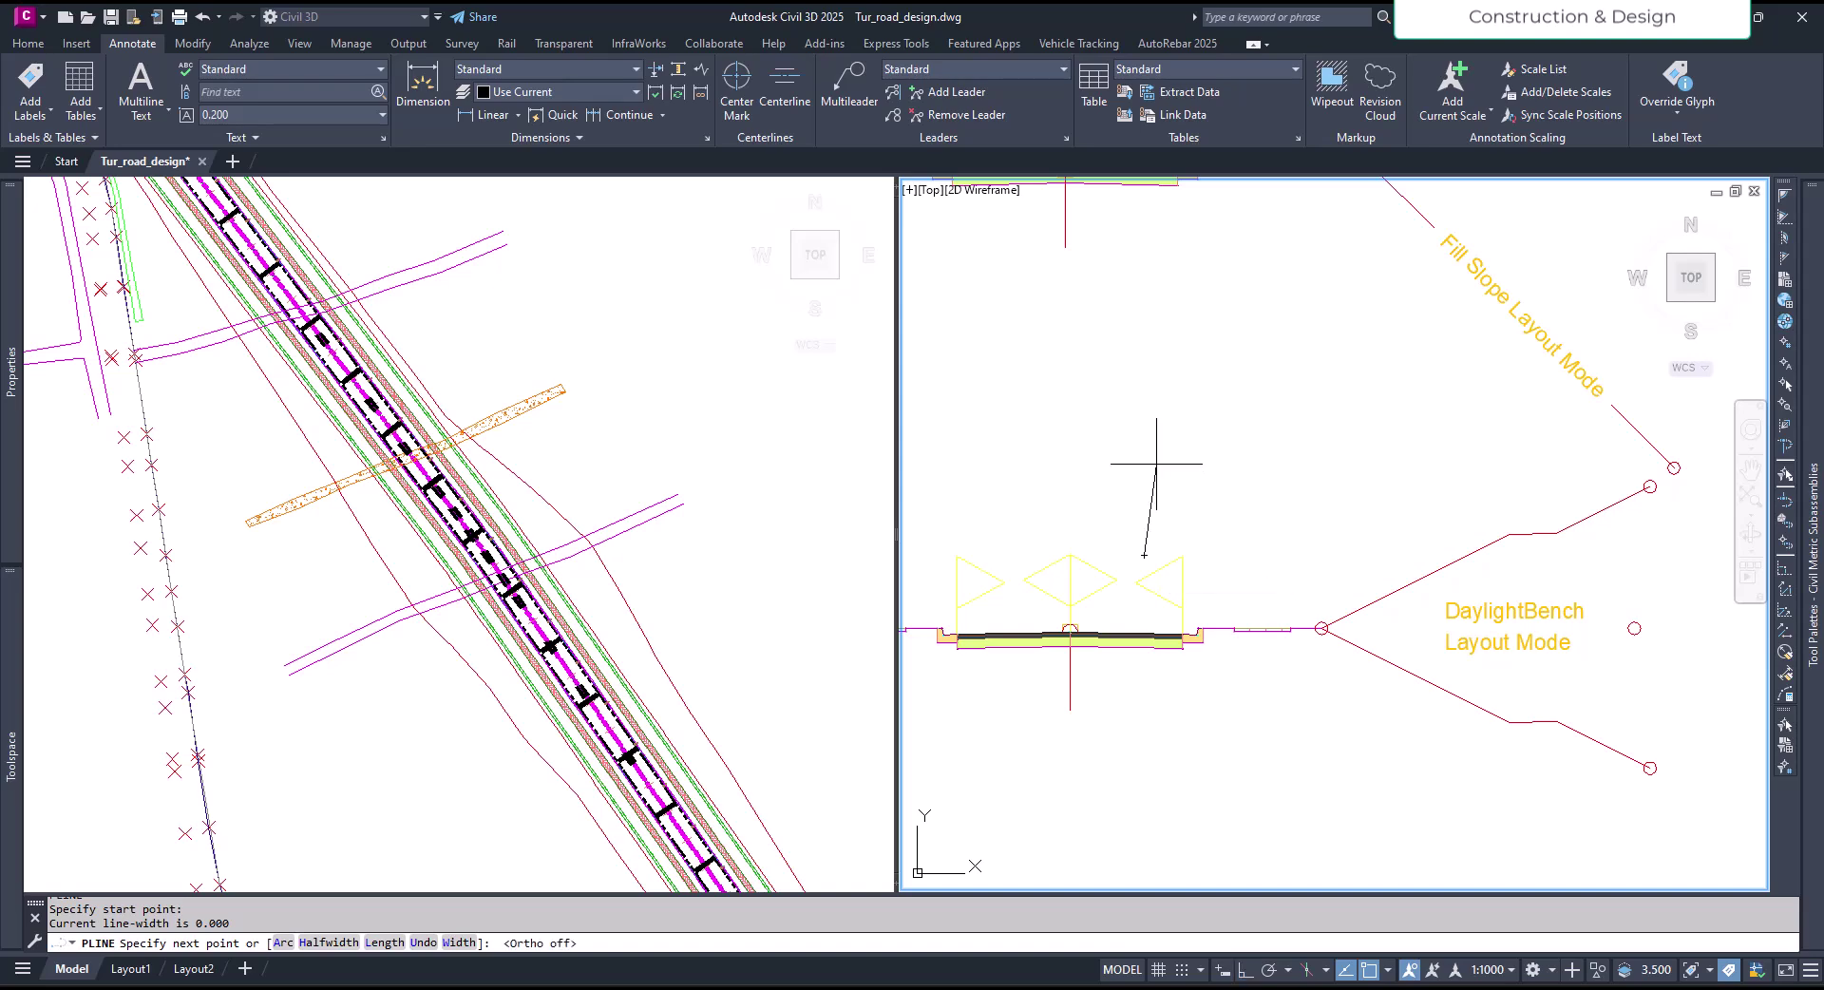
{"action": "left_click", "coordinate": [1208, 463]}
{"action": "left_click", "coordinate": [1346, 464]}
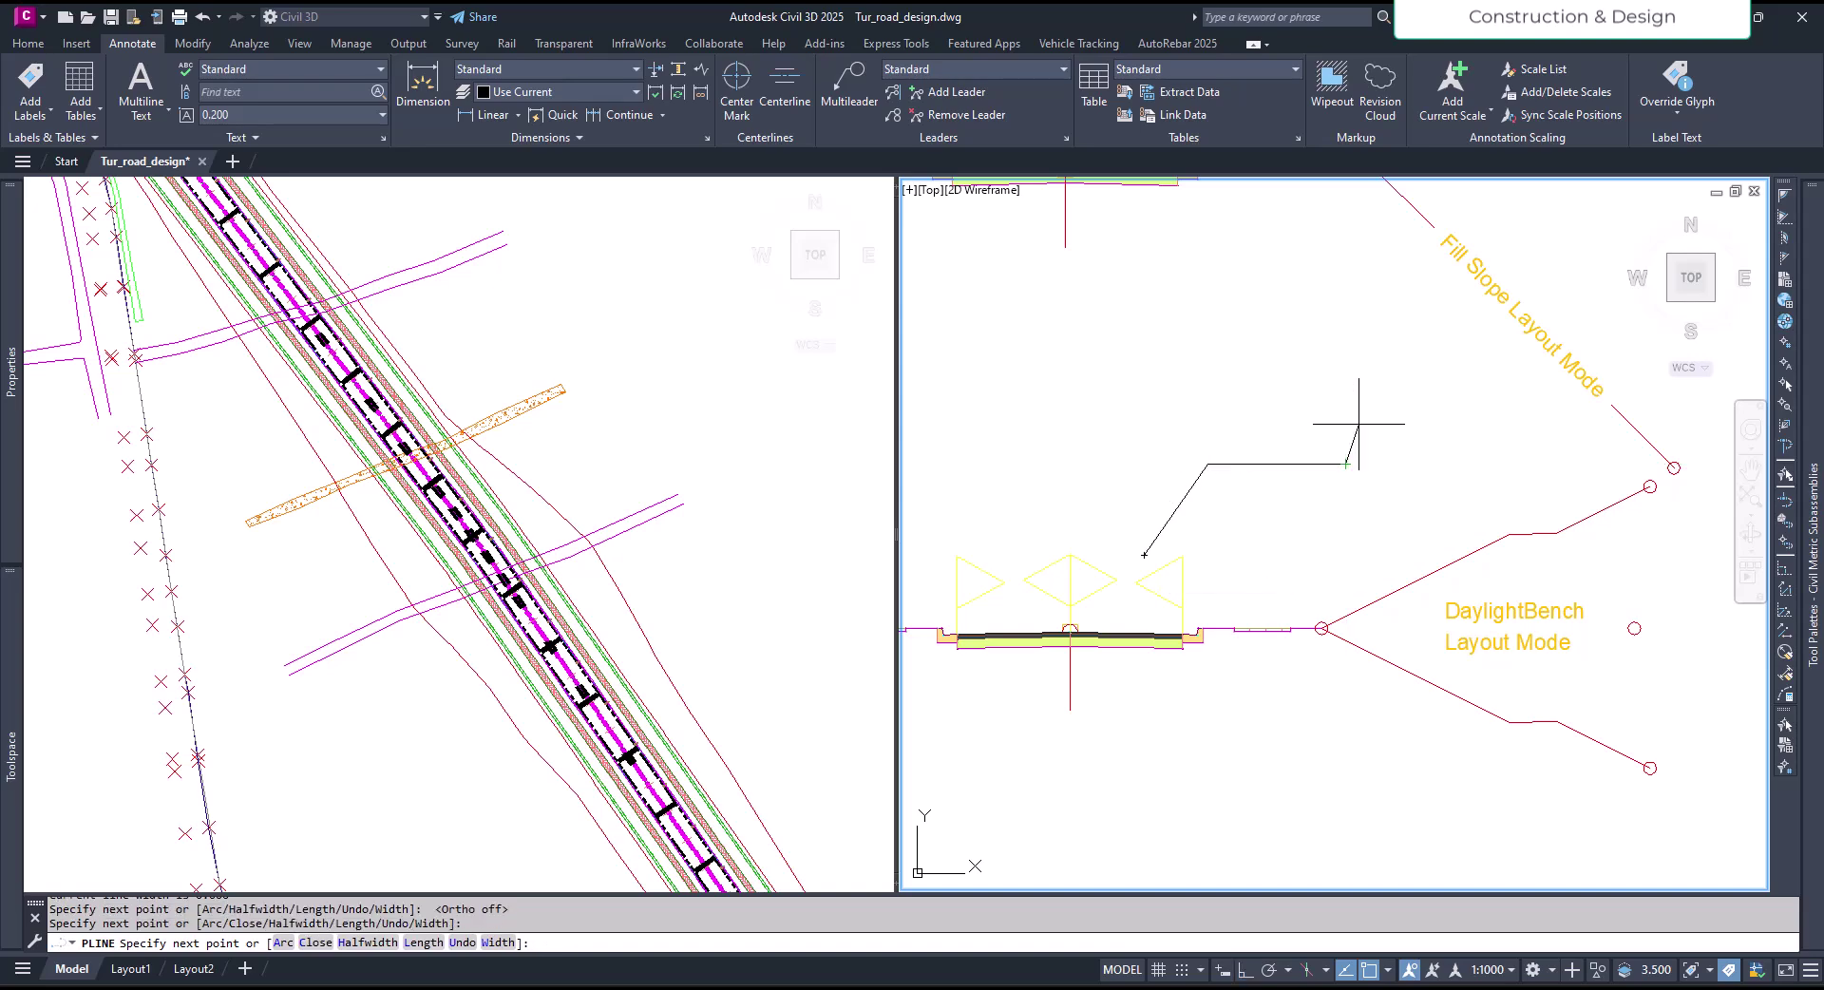
{"action": "left_click", "coordinate": [1401, 377]}
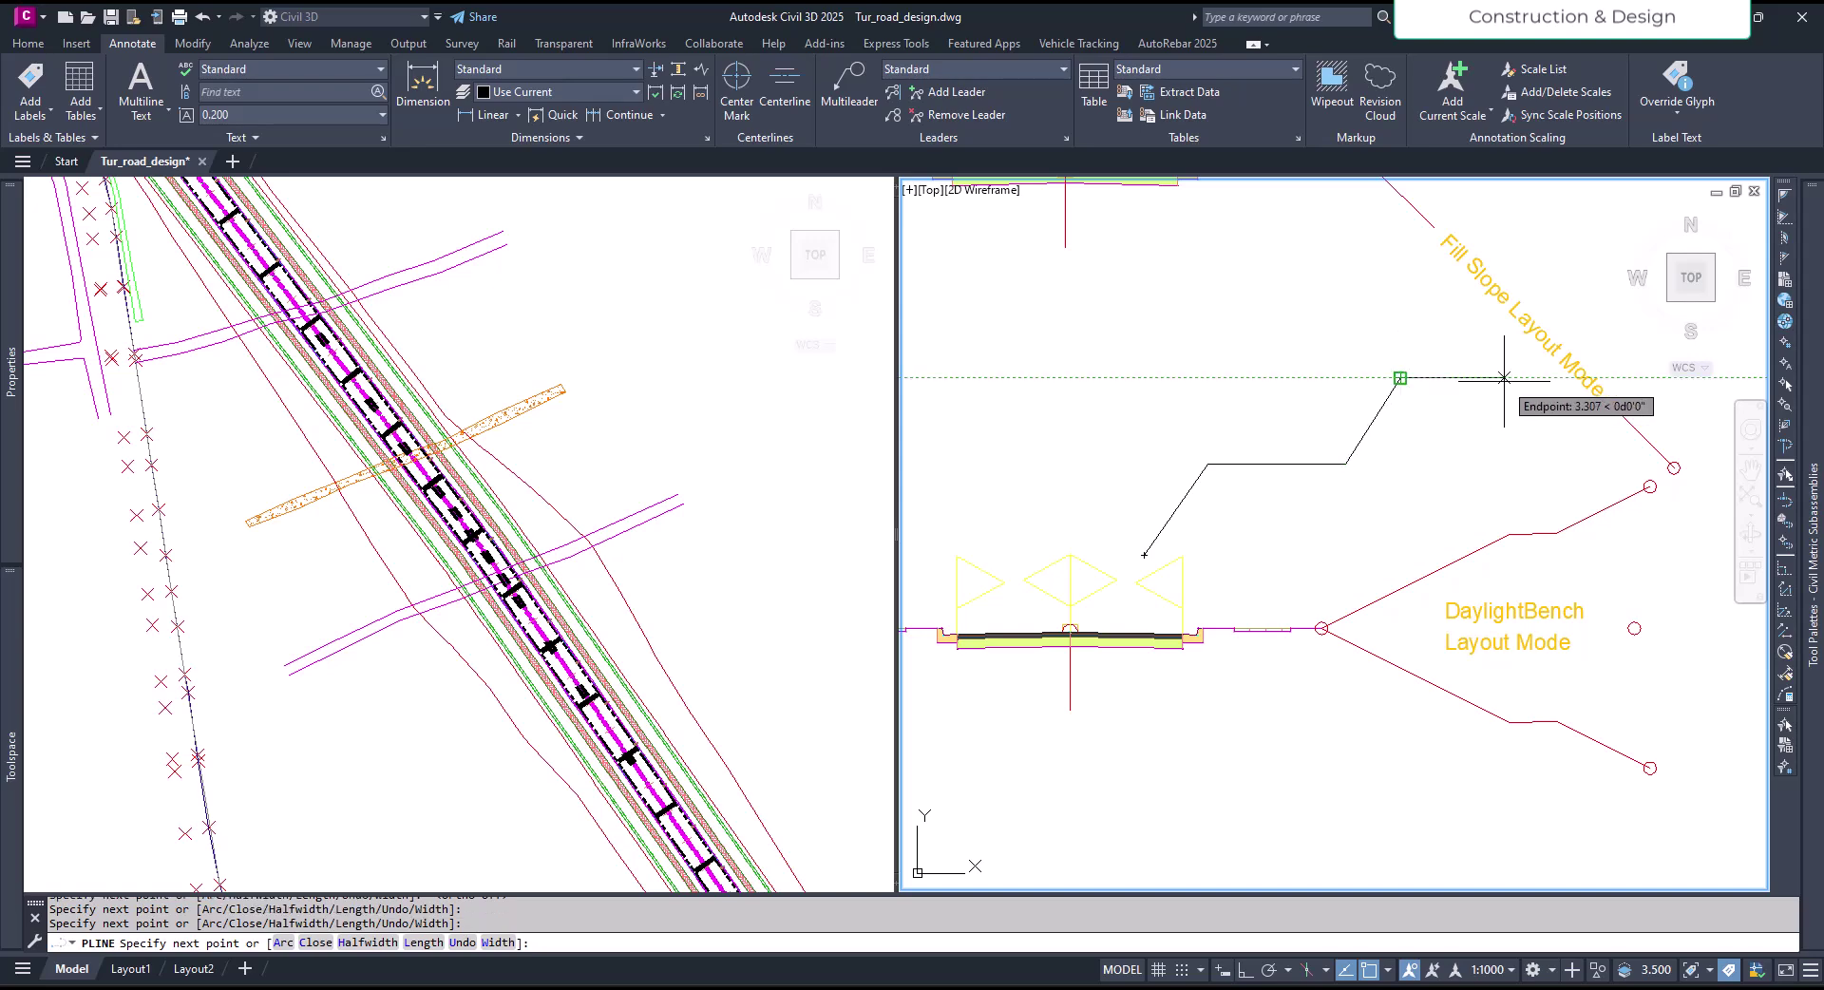
{"action": "left_click", "coordinate": [1505, 377]}
{"action": "key", "text": "Escape"}
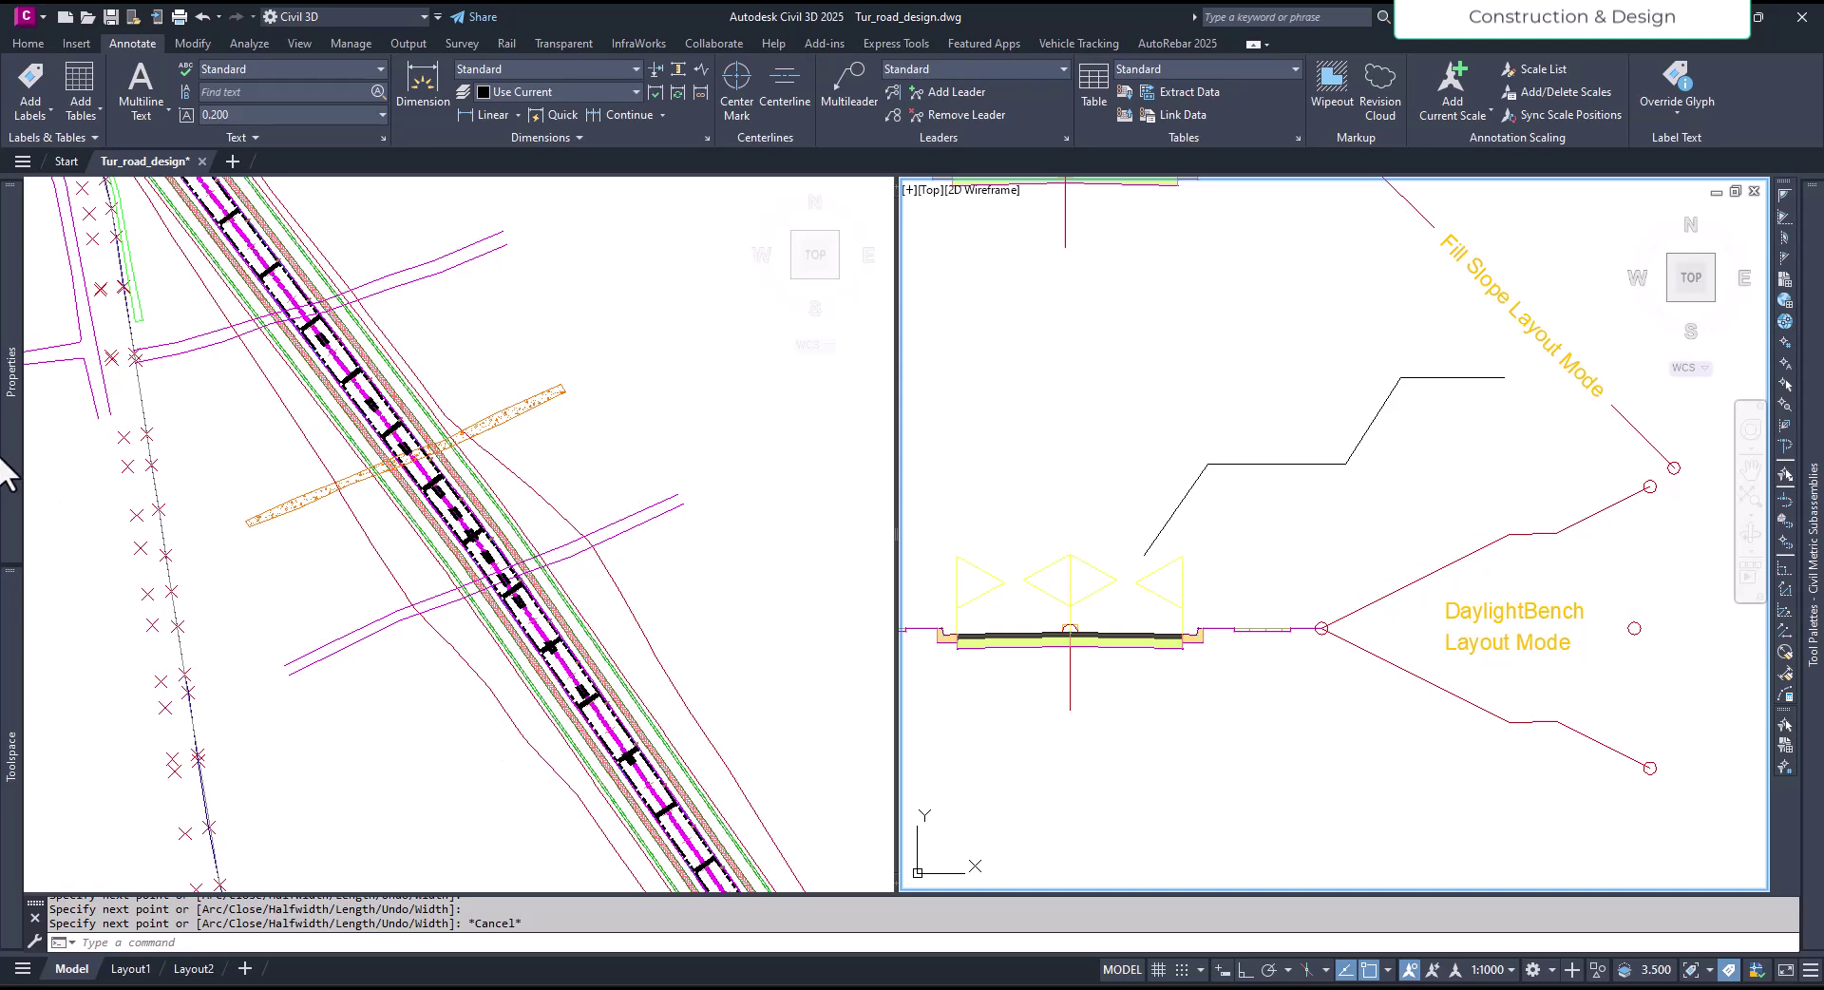
Step: Review the right DaylightBench's fill slope, maximum cut and fill heights, bench width and bench slope parameters
{"action": "mouse_move", "coordinate": [10, 469]}
{"action": "left_click", "coordinate": [1323, 624]}
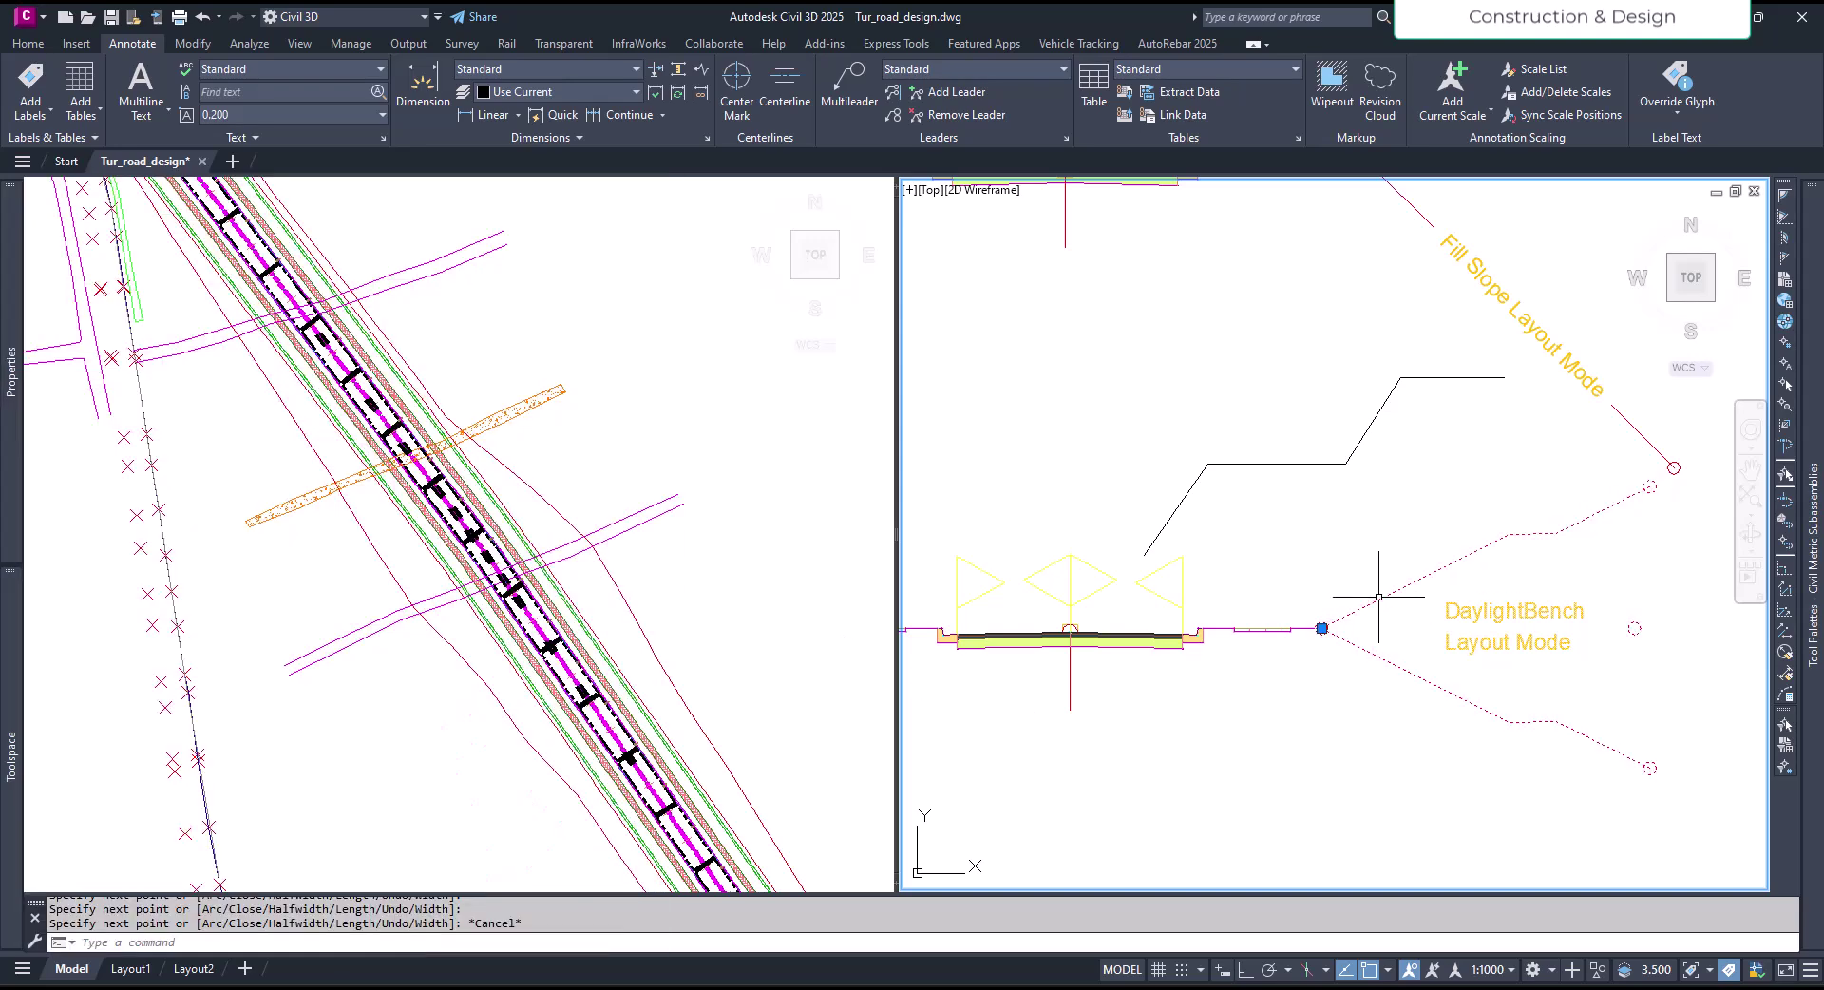
{"action": "mouse_move", "coordinate": [15, 485]}
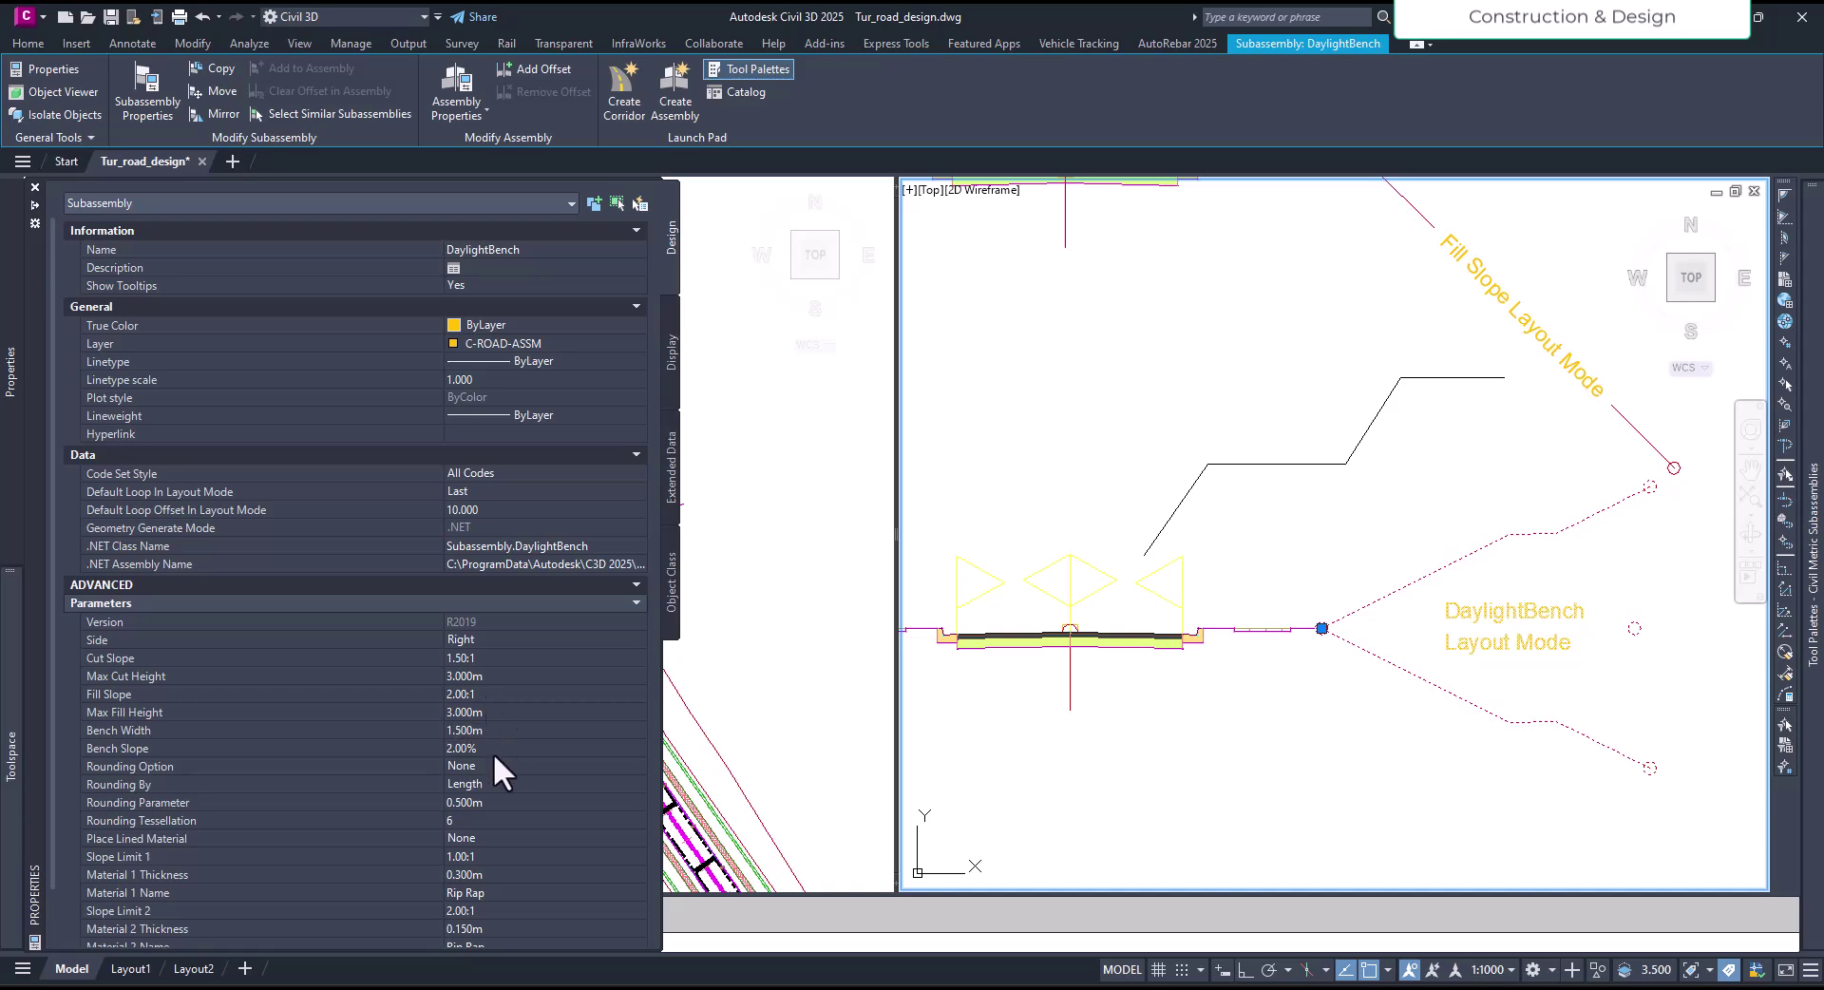
{"action": "left_click", "coordinate": [487, 697]}
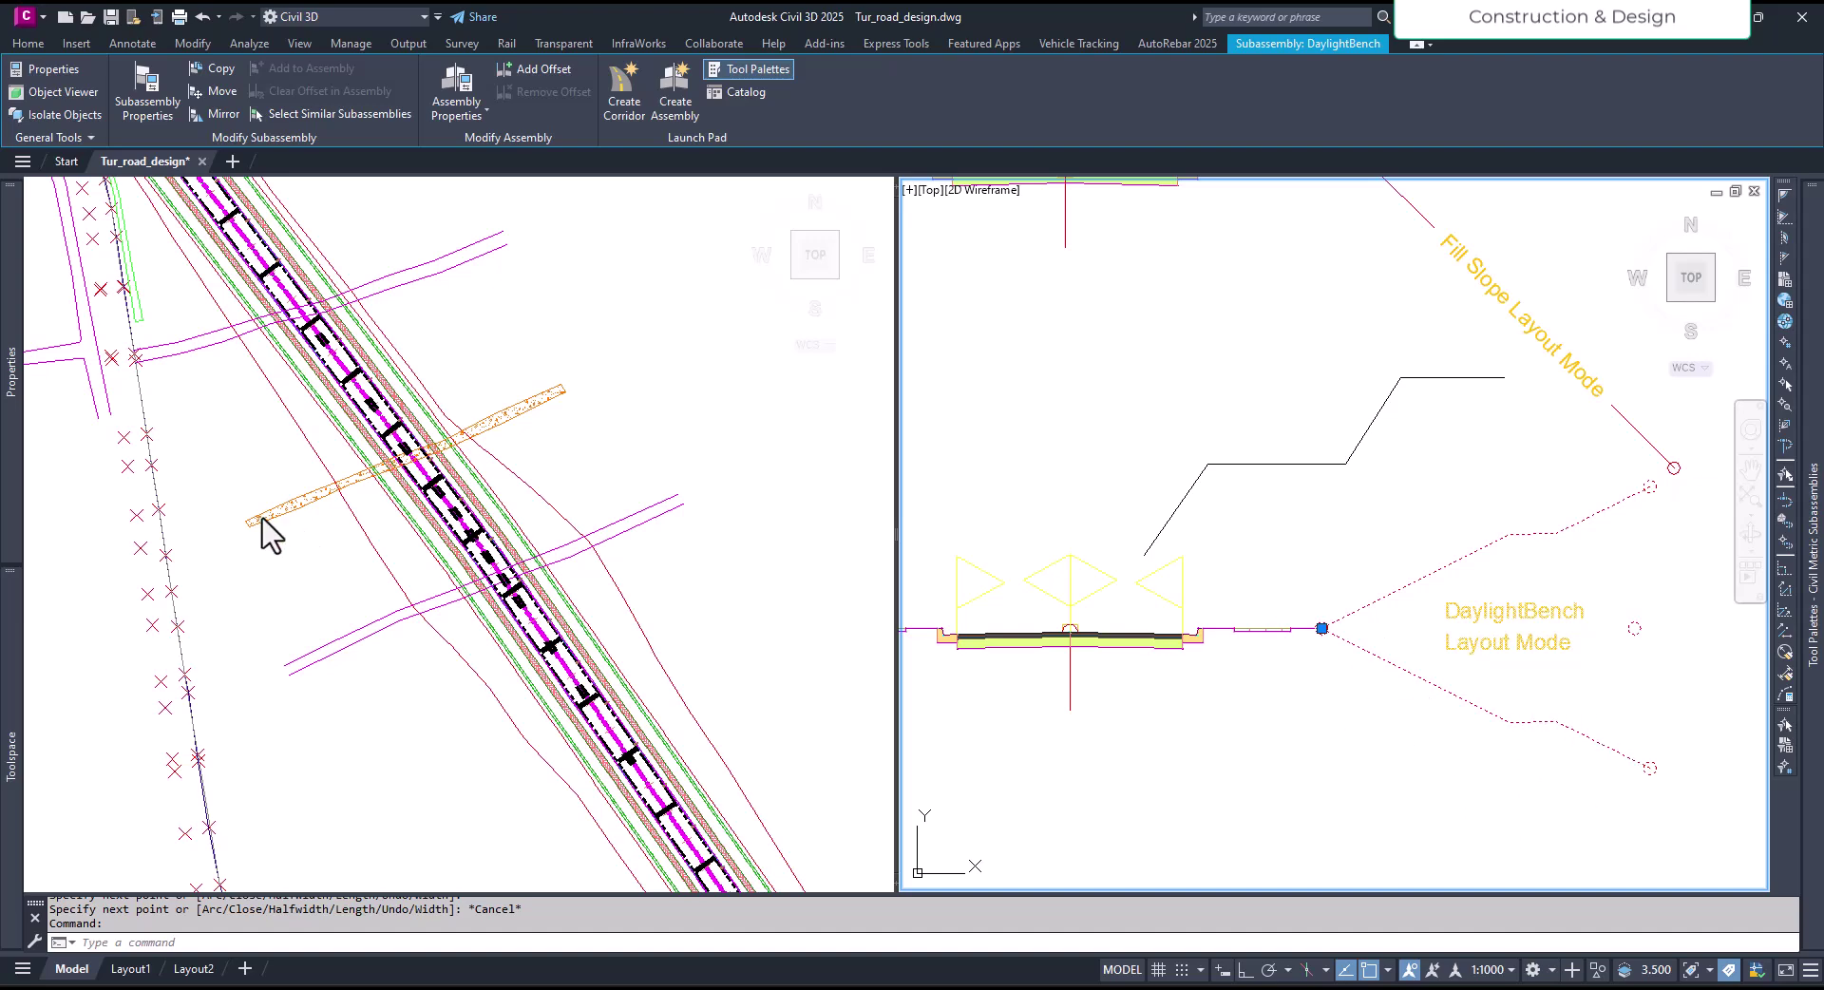
{"action": "mouse_move", "coordinate": [8, 442]}
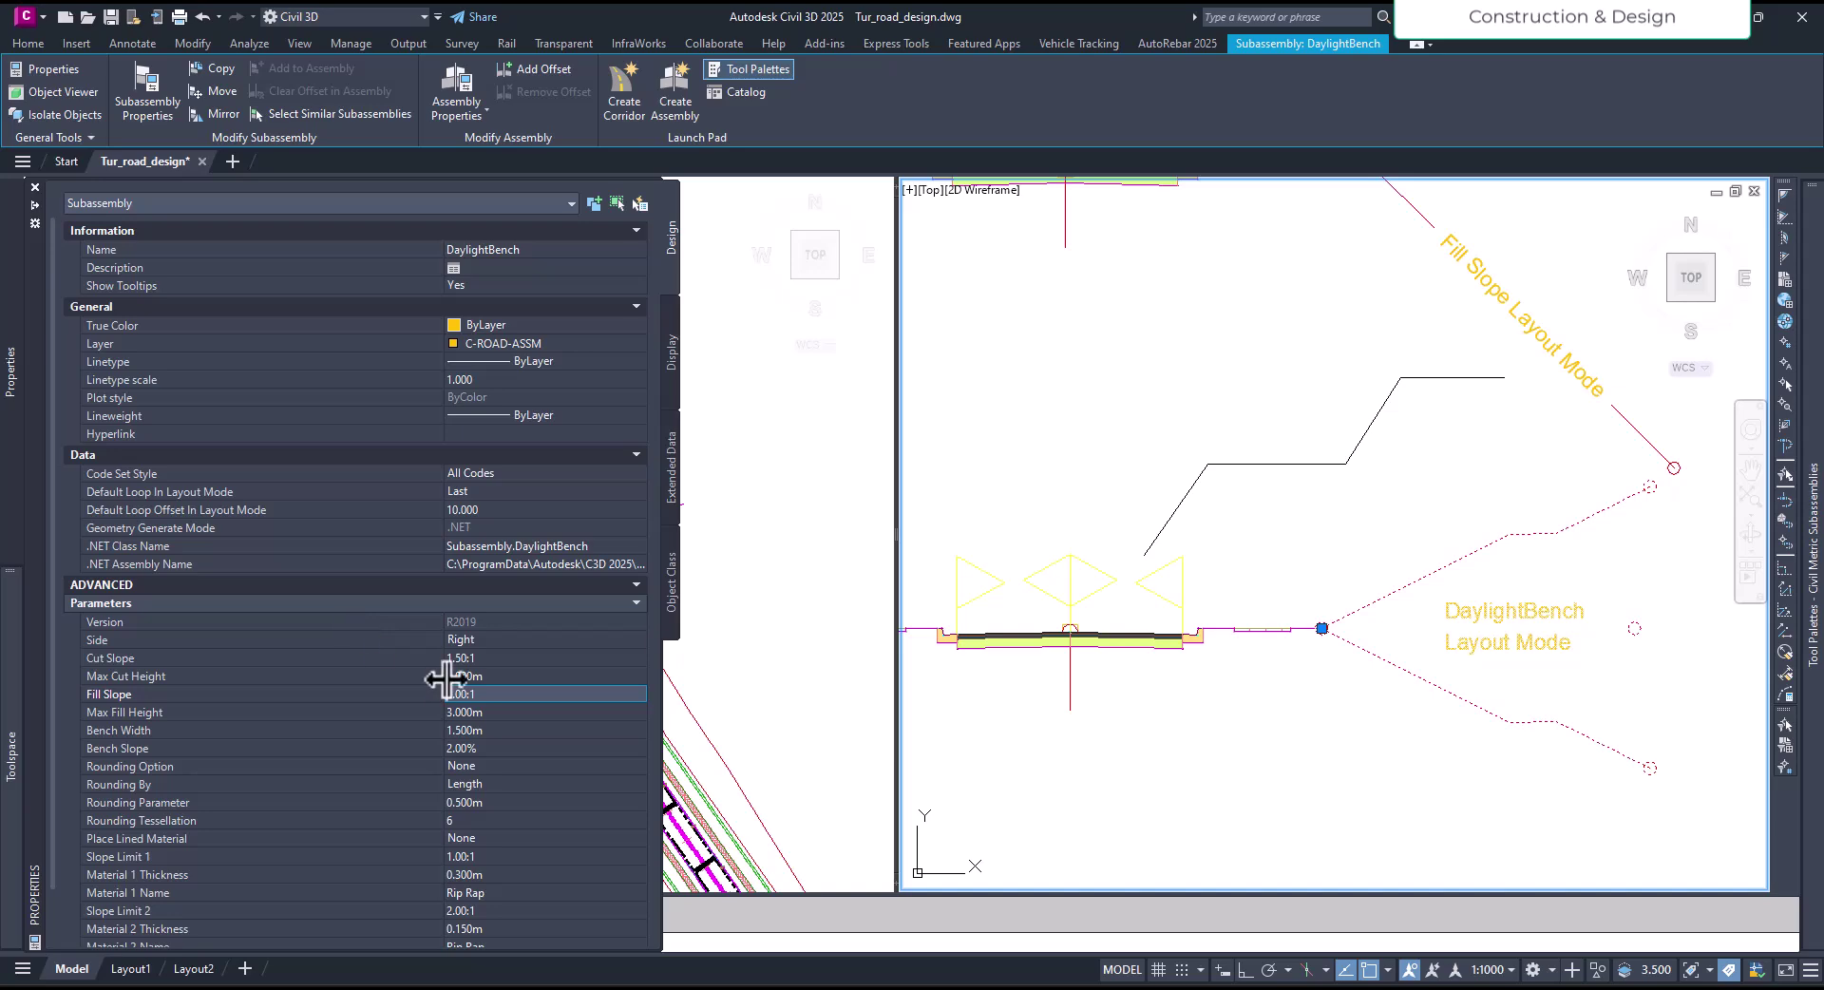
{"action": "left_click", "coordinate": [486, 695]}
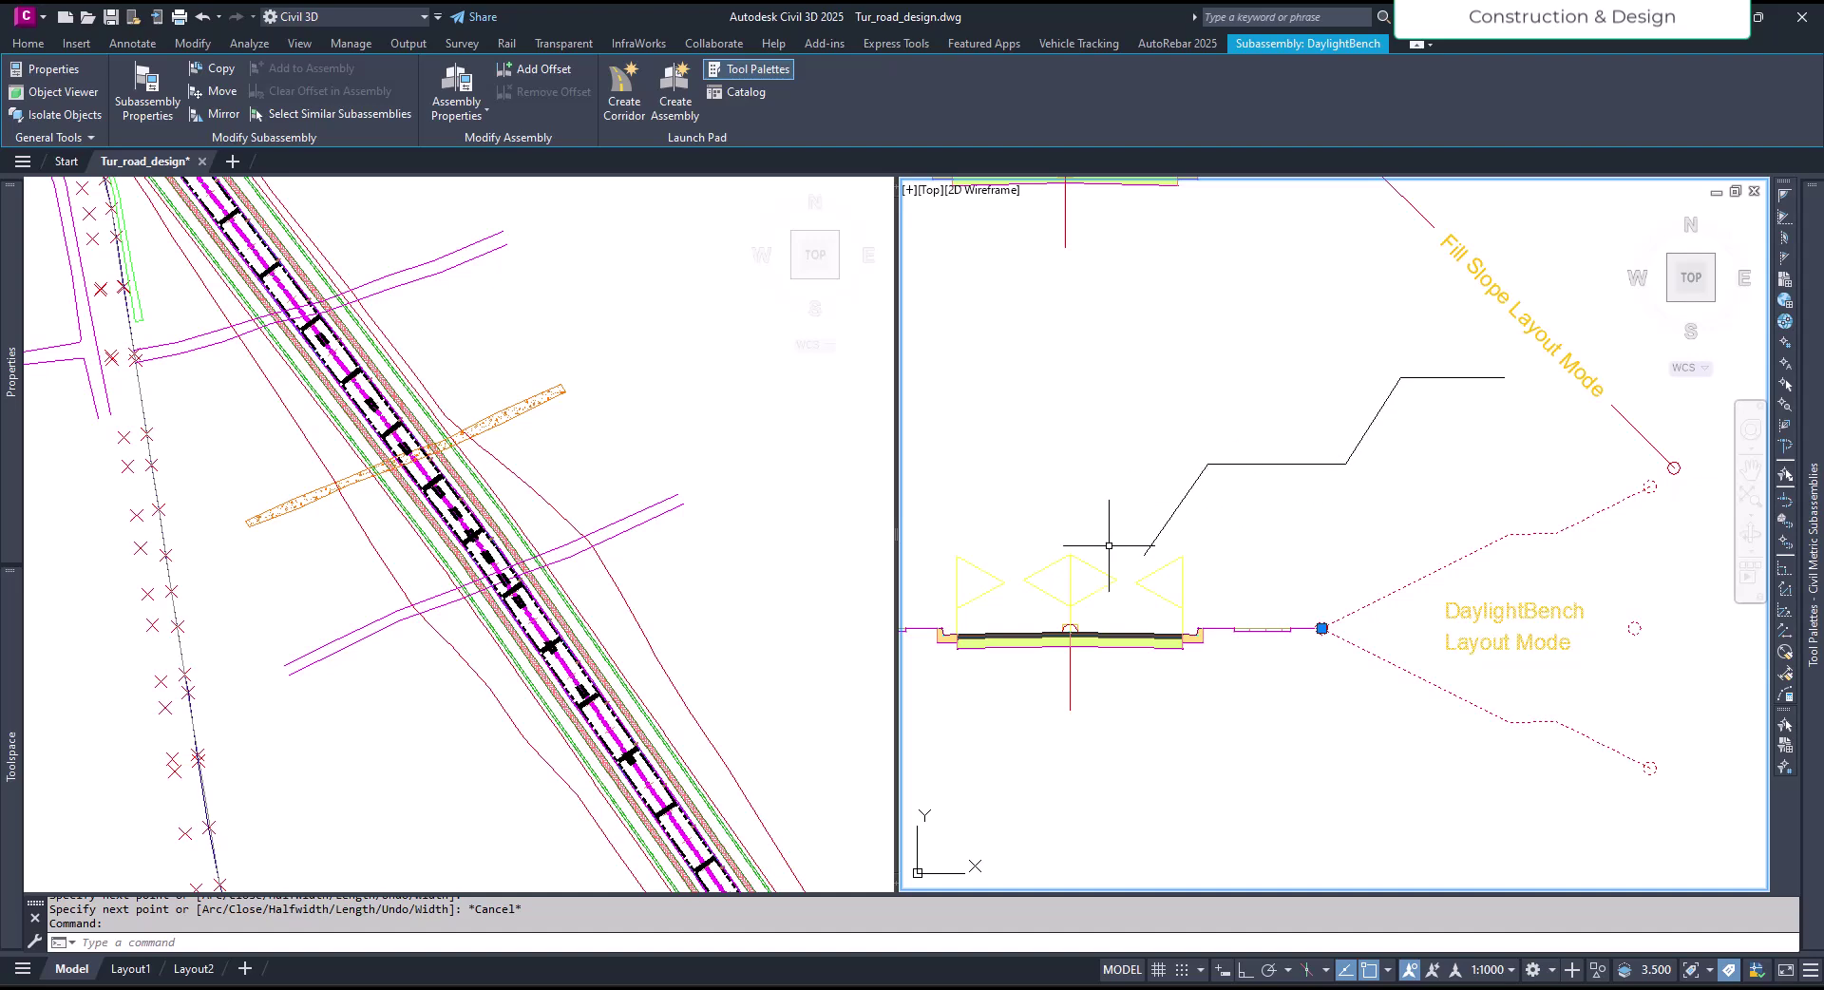
{"action": "mouse_move", "coordinate": [11, 371]}
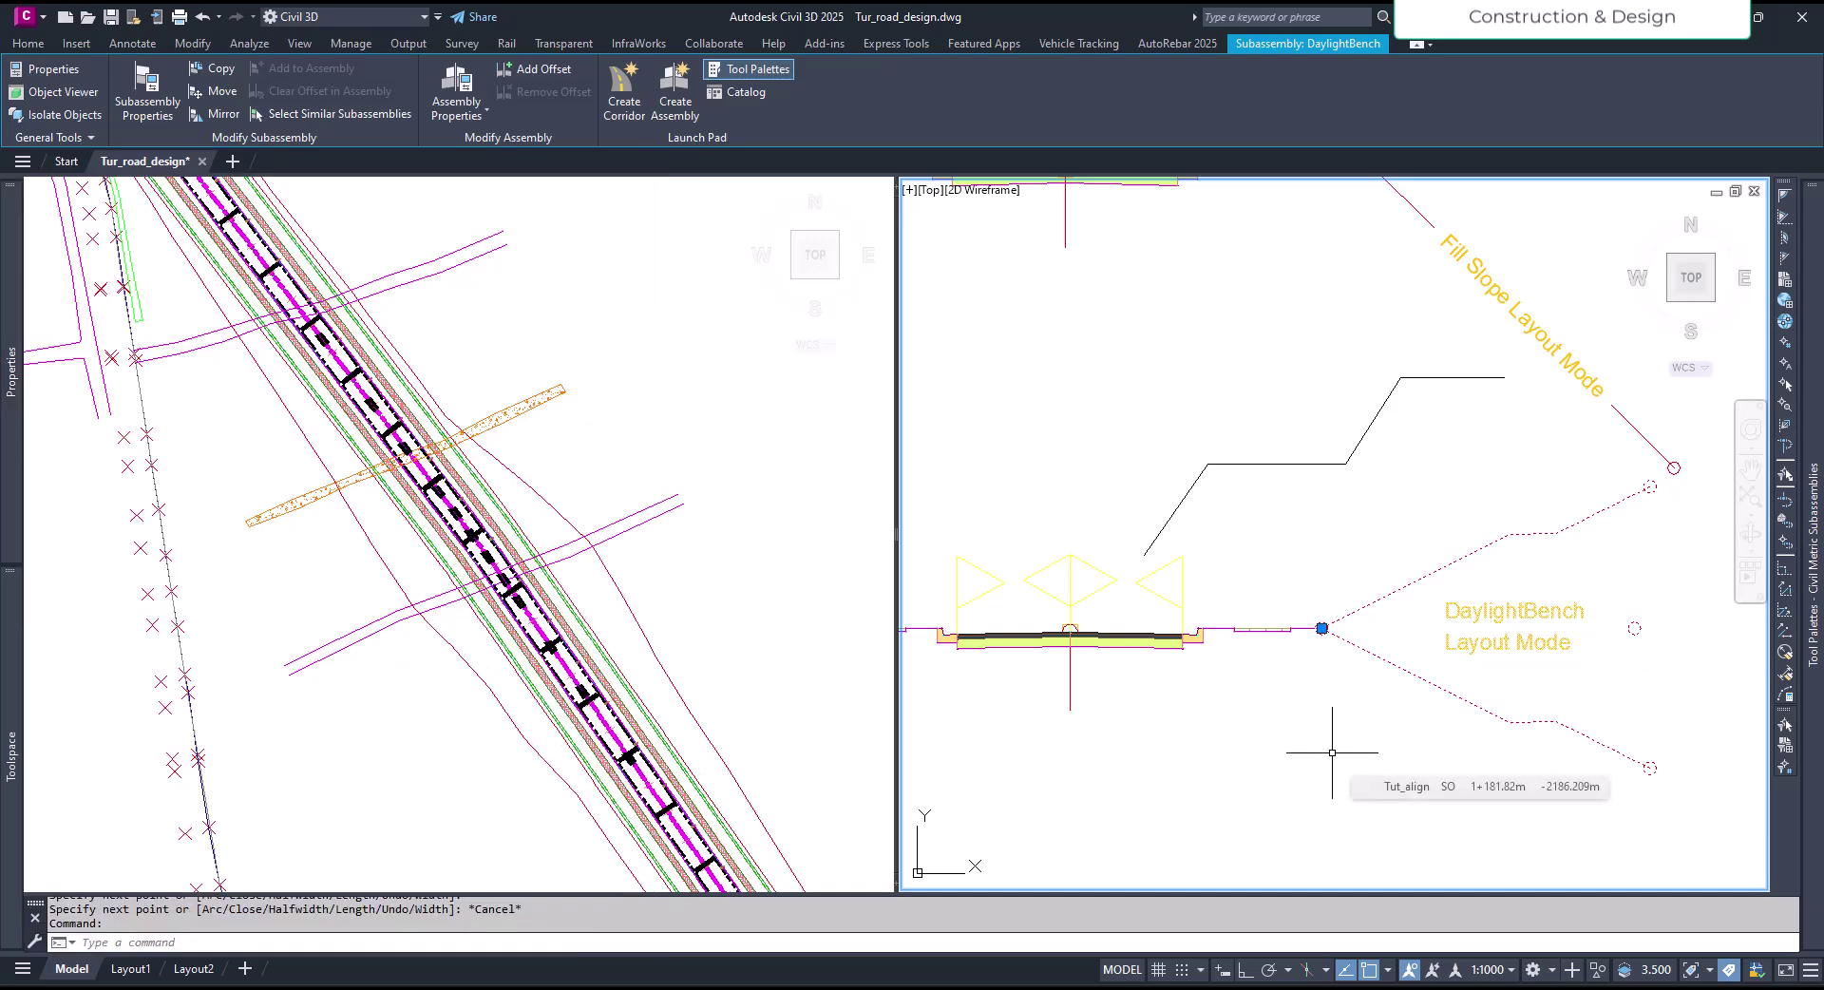
{"action": "key", "text": "Escape"}
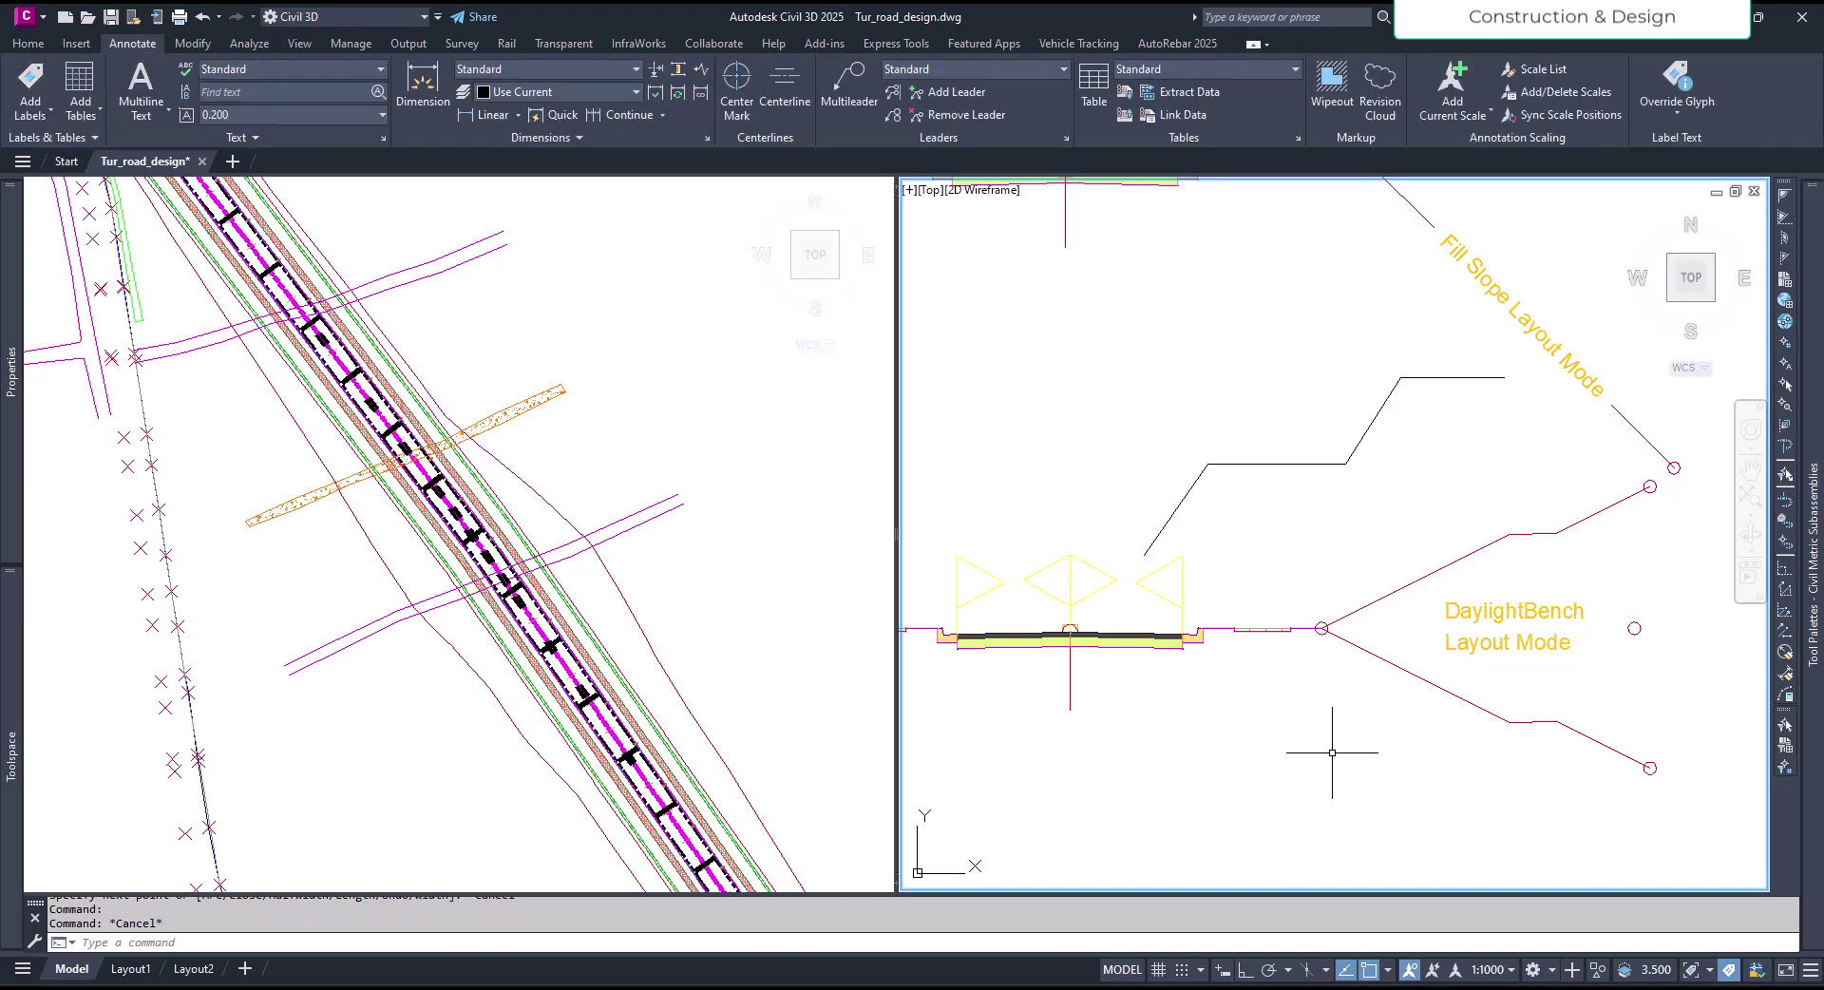
Step: Mirror the right DaylightBench subassembly onto the left outer end of the lower assembly
{"action": "left_click", "coordinate": [1382, 659]}
{"action": "scroll", "coordinate": [1437, 715], "scroll_direction": "down", "scroll_amount": 4}
{"action": "scroll", "coordinate": [1322, 709], "scroll_direction": "up", "scroll_amount": 2}
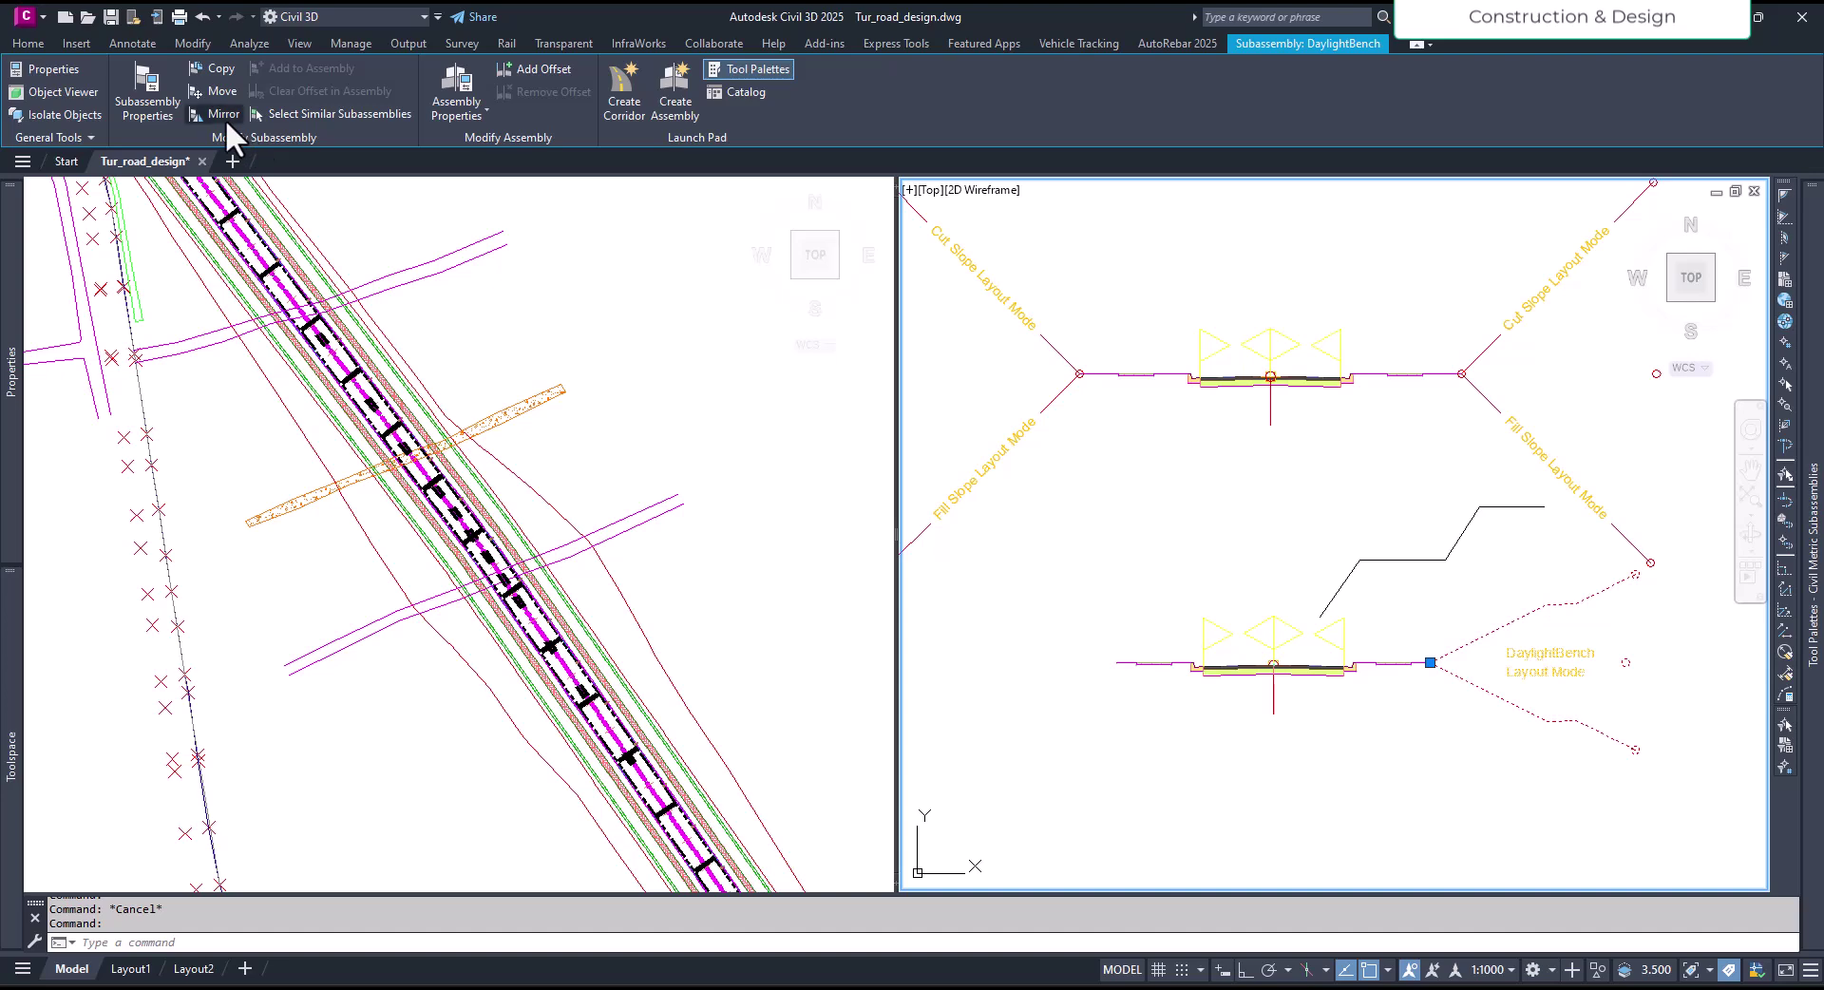
{"action": "left_click", "coordinate": [224, 114]}
{"action": "scroll", "coordinate": [1140, 680], "scroll_direction": "up", "scroll_amount": 5}
{"action": "scroll", "coordinate": [1140, 679], "scroll_direction": "up", "scroll_amount": 2}
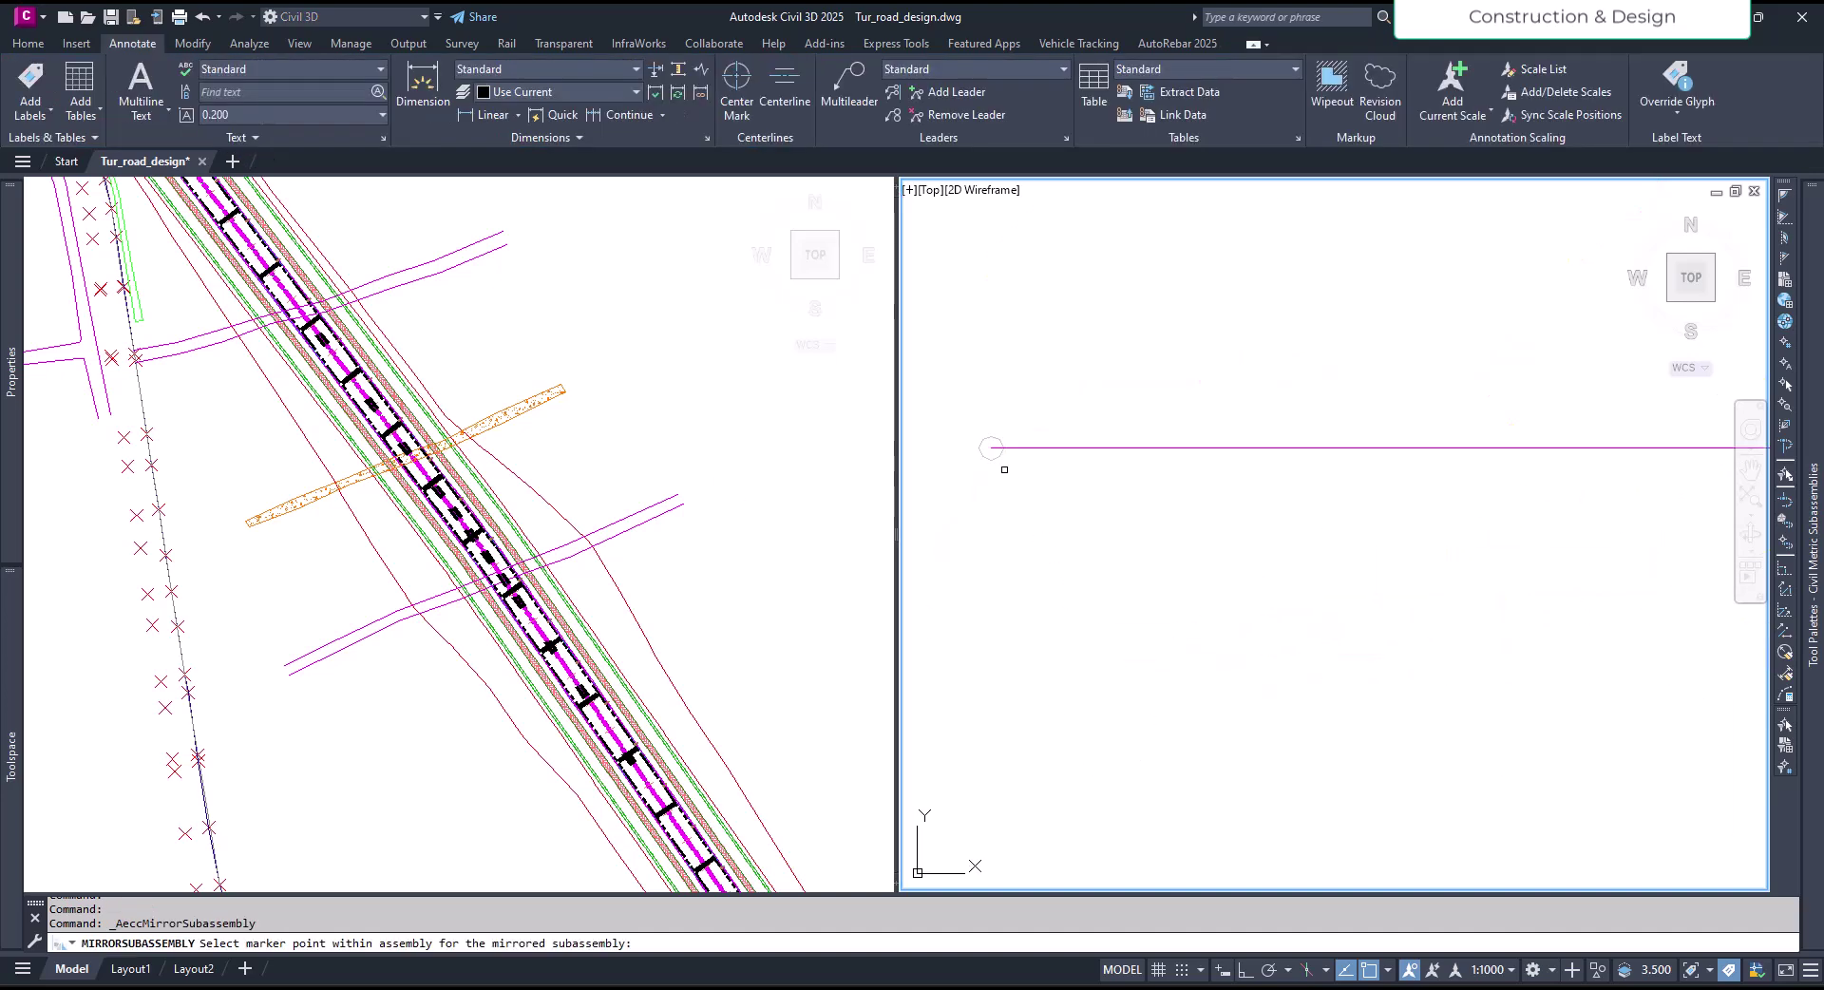
{"action": "scroll", "coordinate": [988, 460], "scroll_direction": "down", "scroll_amount": 3}
{"action": "left_click", "coordinate": [1214, 631]}
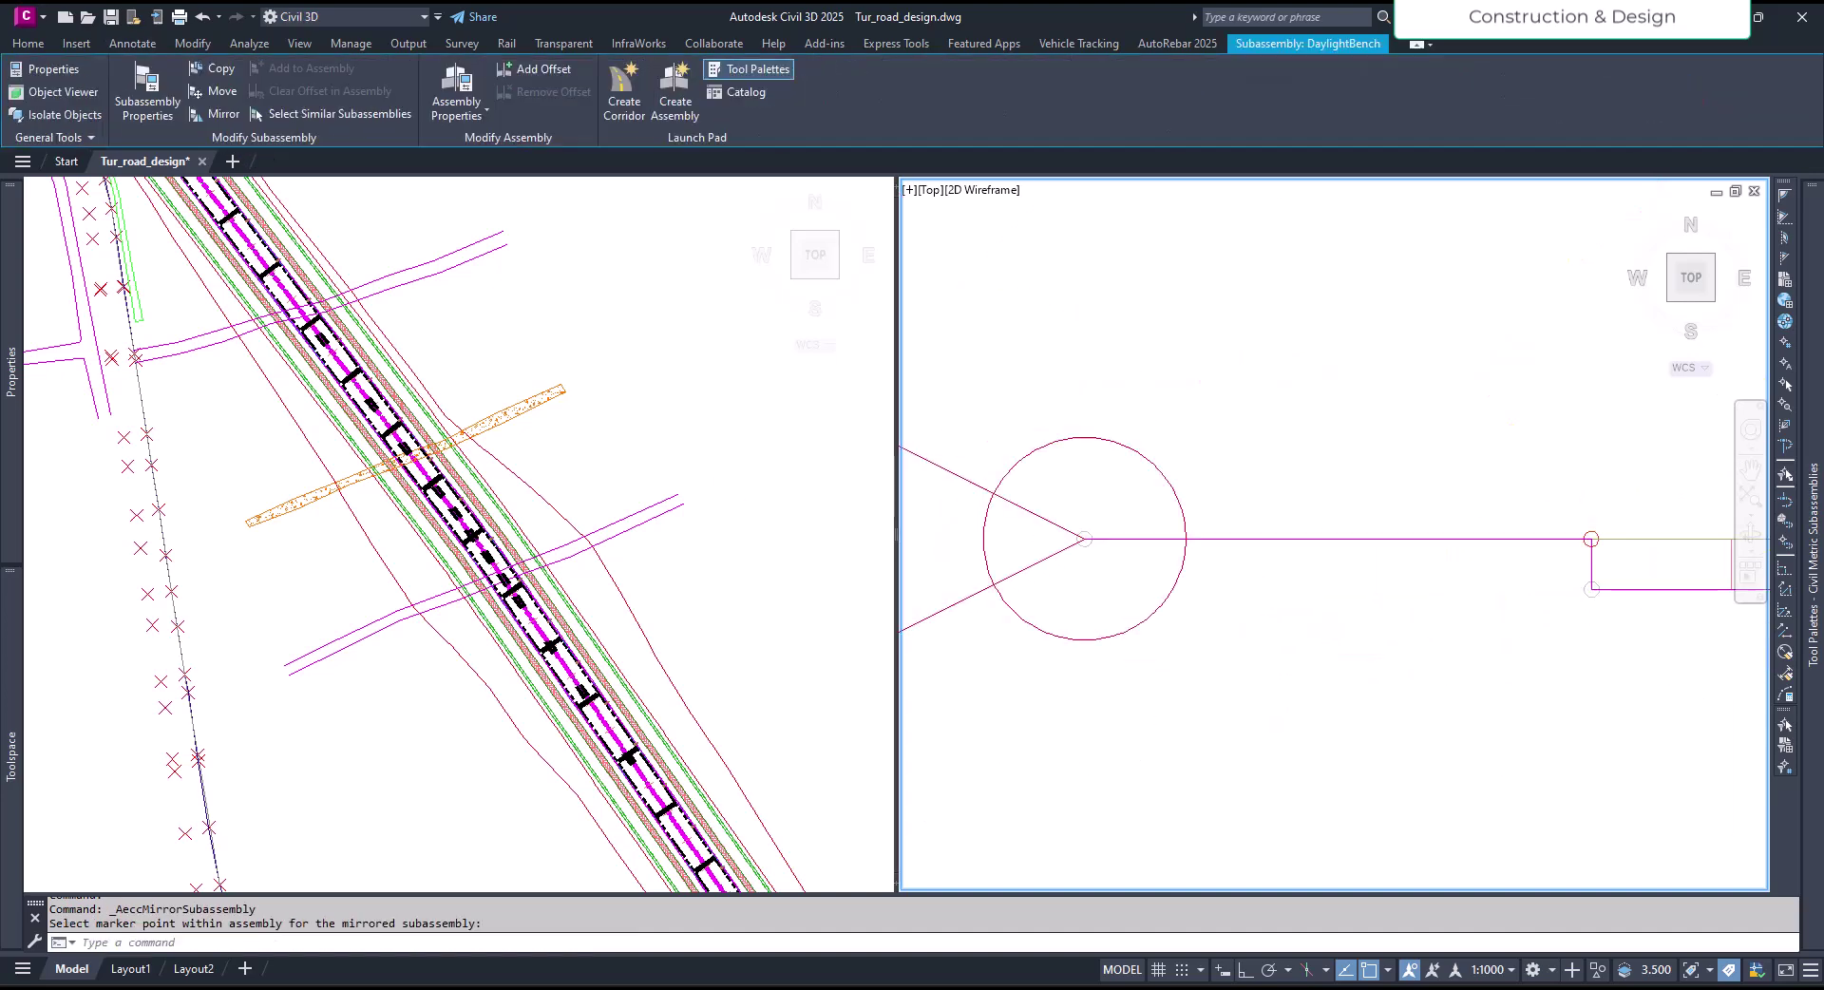
{"action": "scroll", "coordinate": [1258, 729], "scroll_direction": "up", "scroll_amount": 3}
{"action": "scroll", "coordinate": [1258, 728], "scroll_direction": "down", "scroll_amount": 2}
{"action": "middle_click_drag", "start_coordinate": [1274, 773], "coordinate": [1325, 678]}
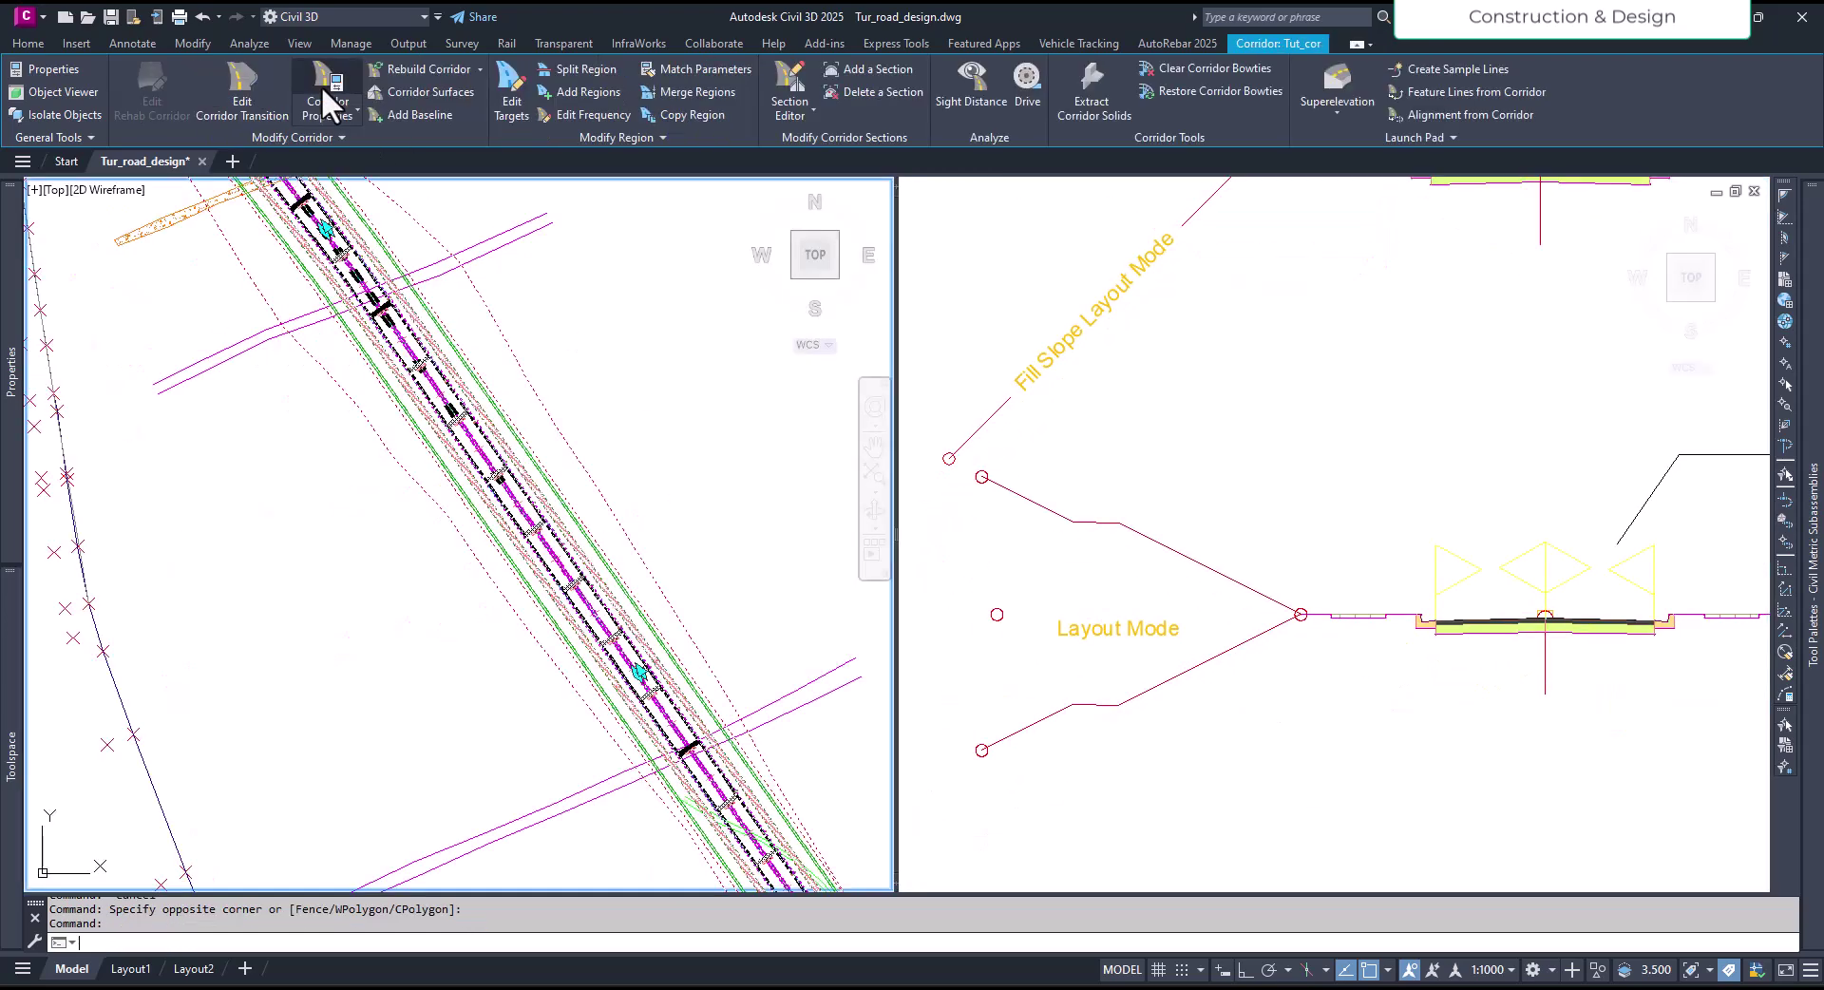
Step: Assign the lower benched assembly to the middle region of corridor Tut_cor, from station 1+170.13 to 1+332.21
{"action": "left_click", "coordinate": [324, 92]}
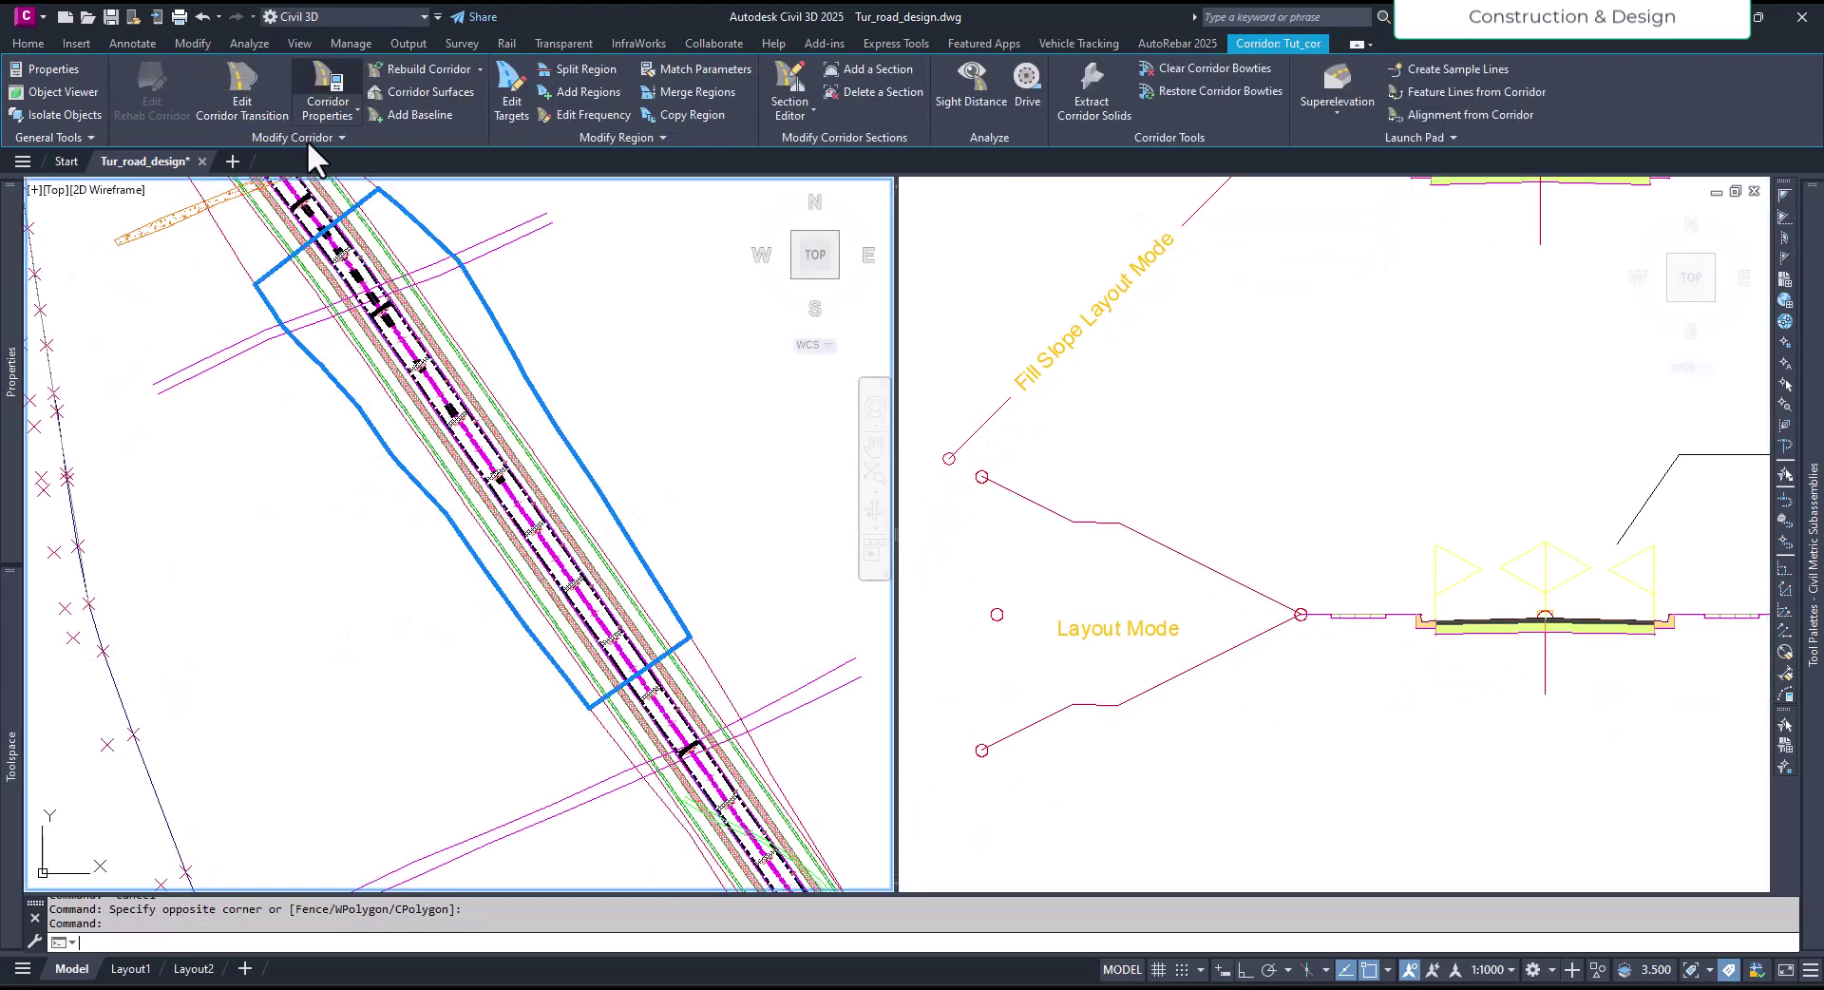
{"action": "left_click_drag", "start_coordinate": [758, 161], "coordinate": [459, 40]}
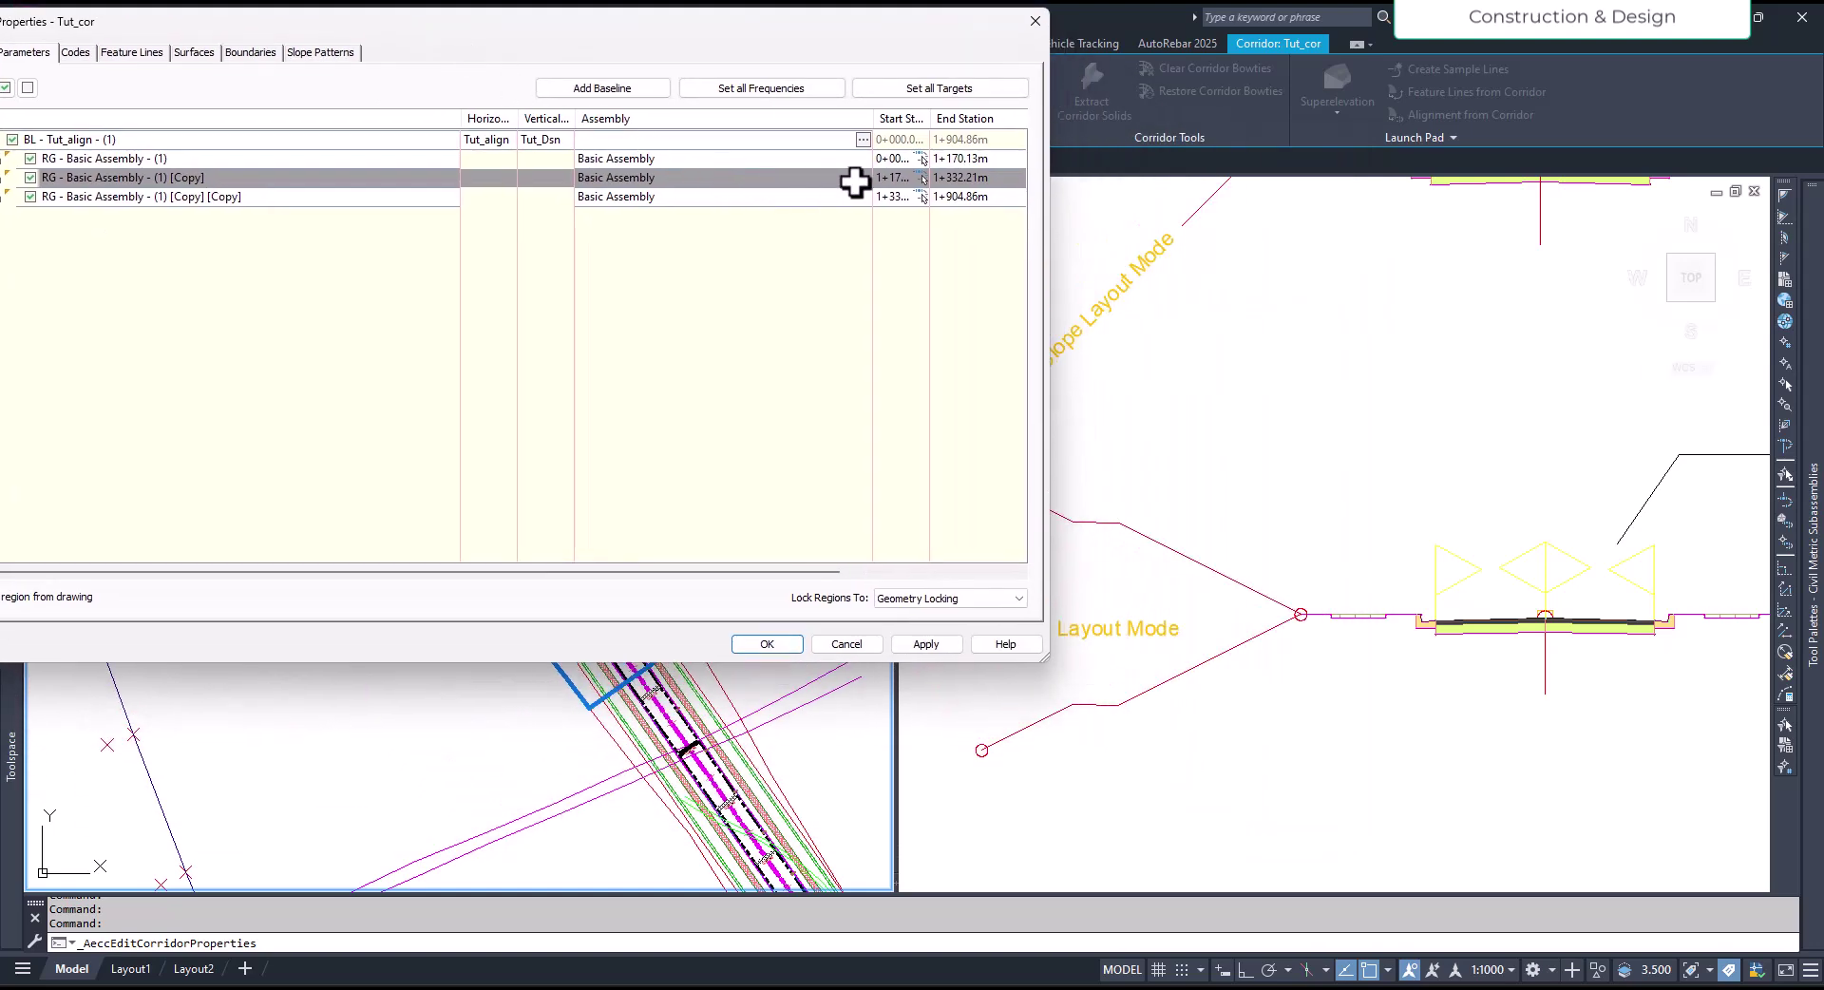
{"action": "double_click", "coordinate": [861, 180]}
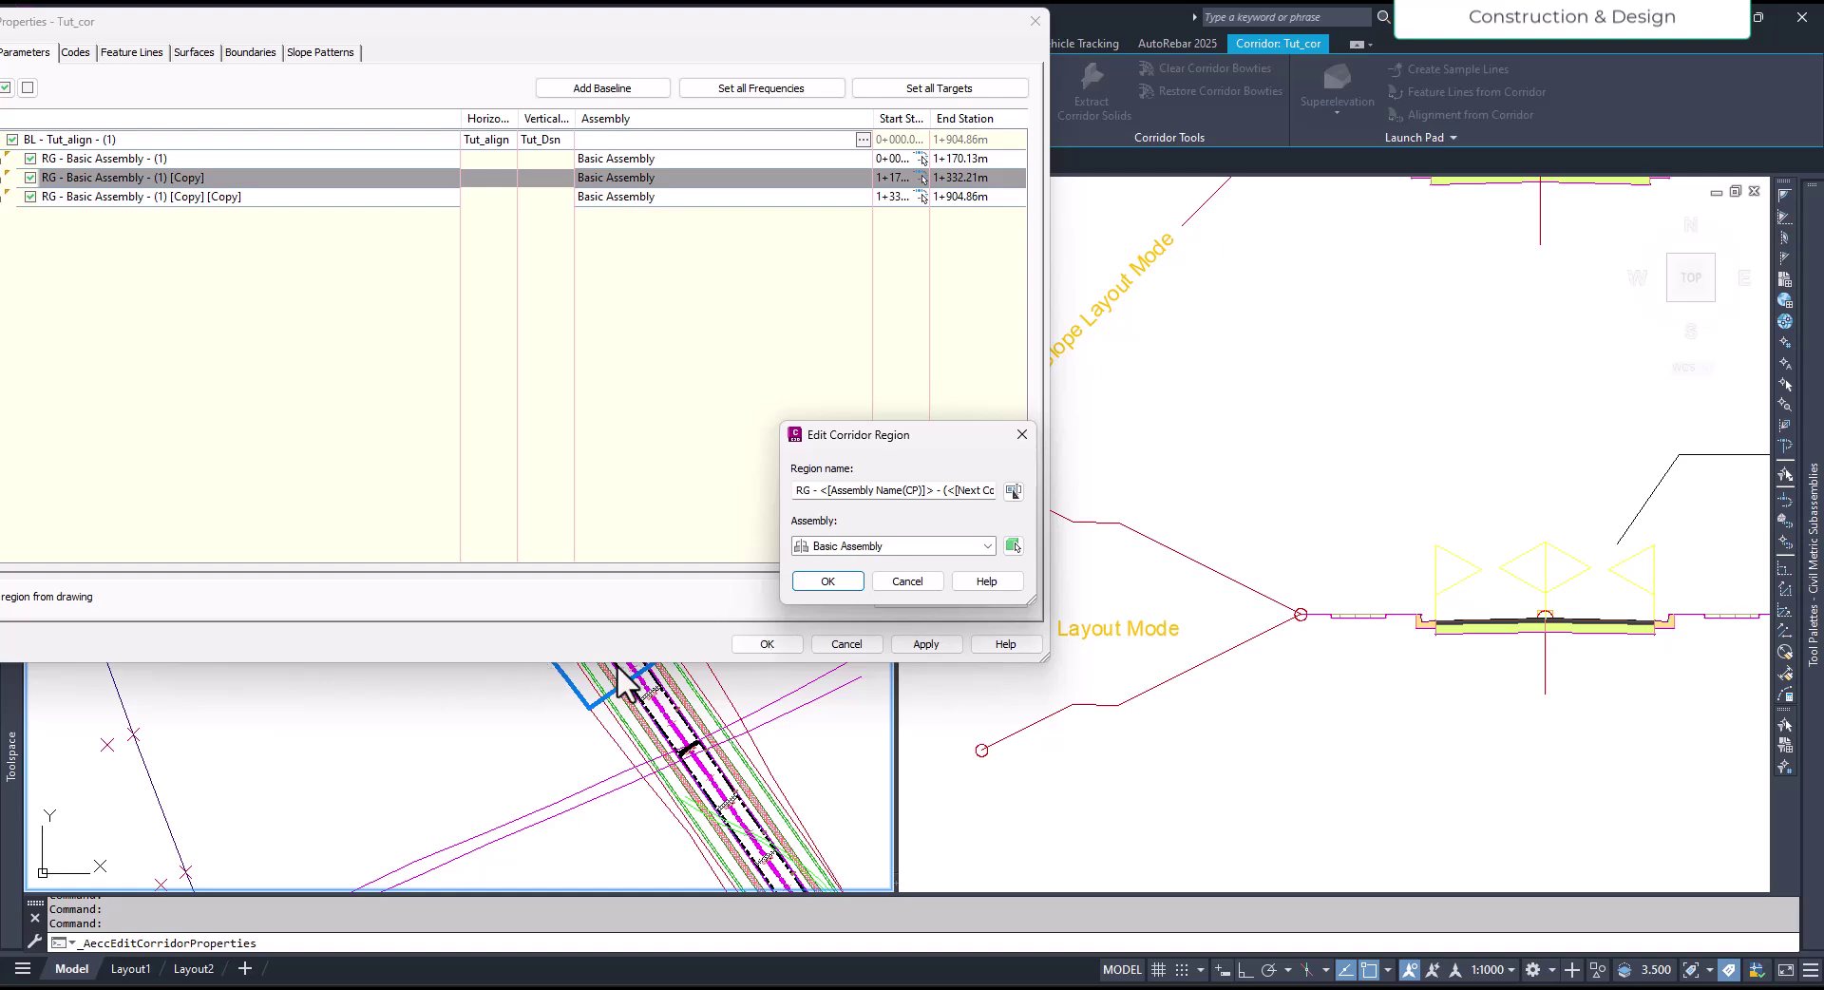
{"action": "left_click", "coordinate": [1013, 545]}
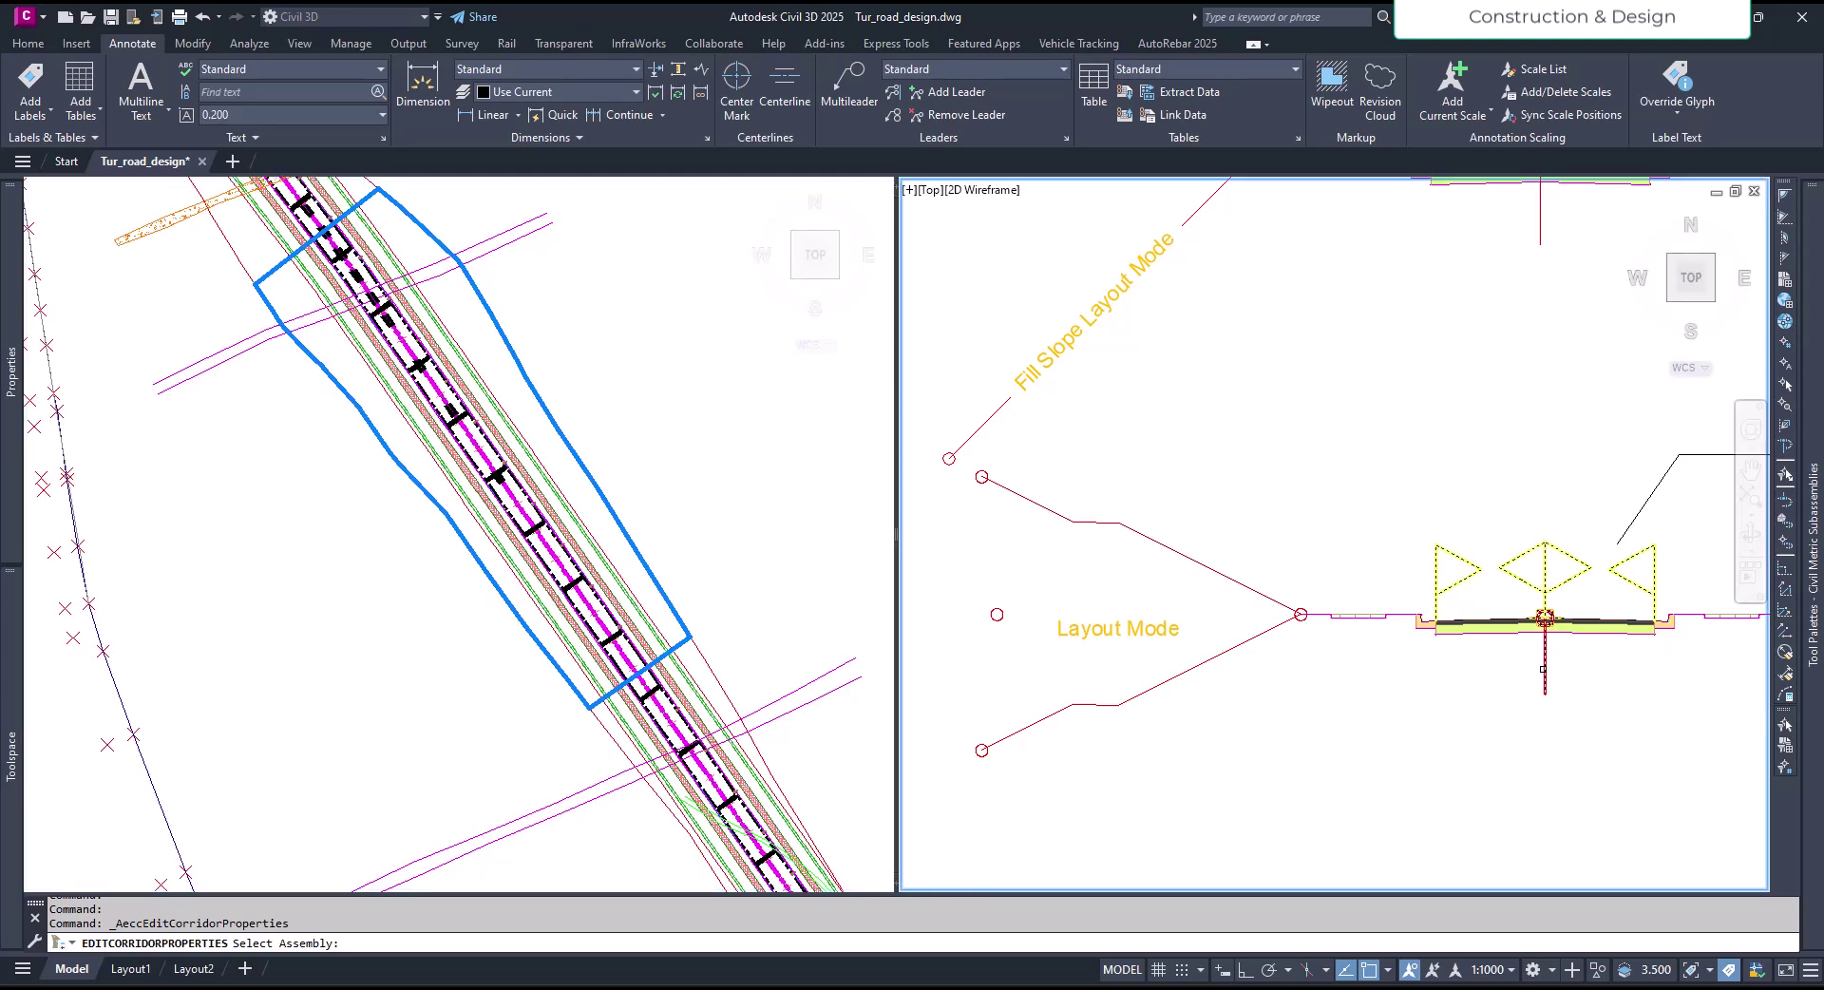
{"action": "left_click", "coordinate": [1545, 672]}
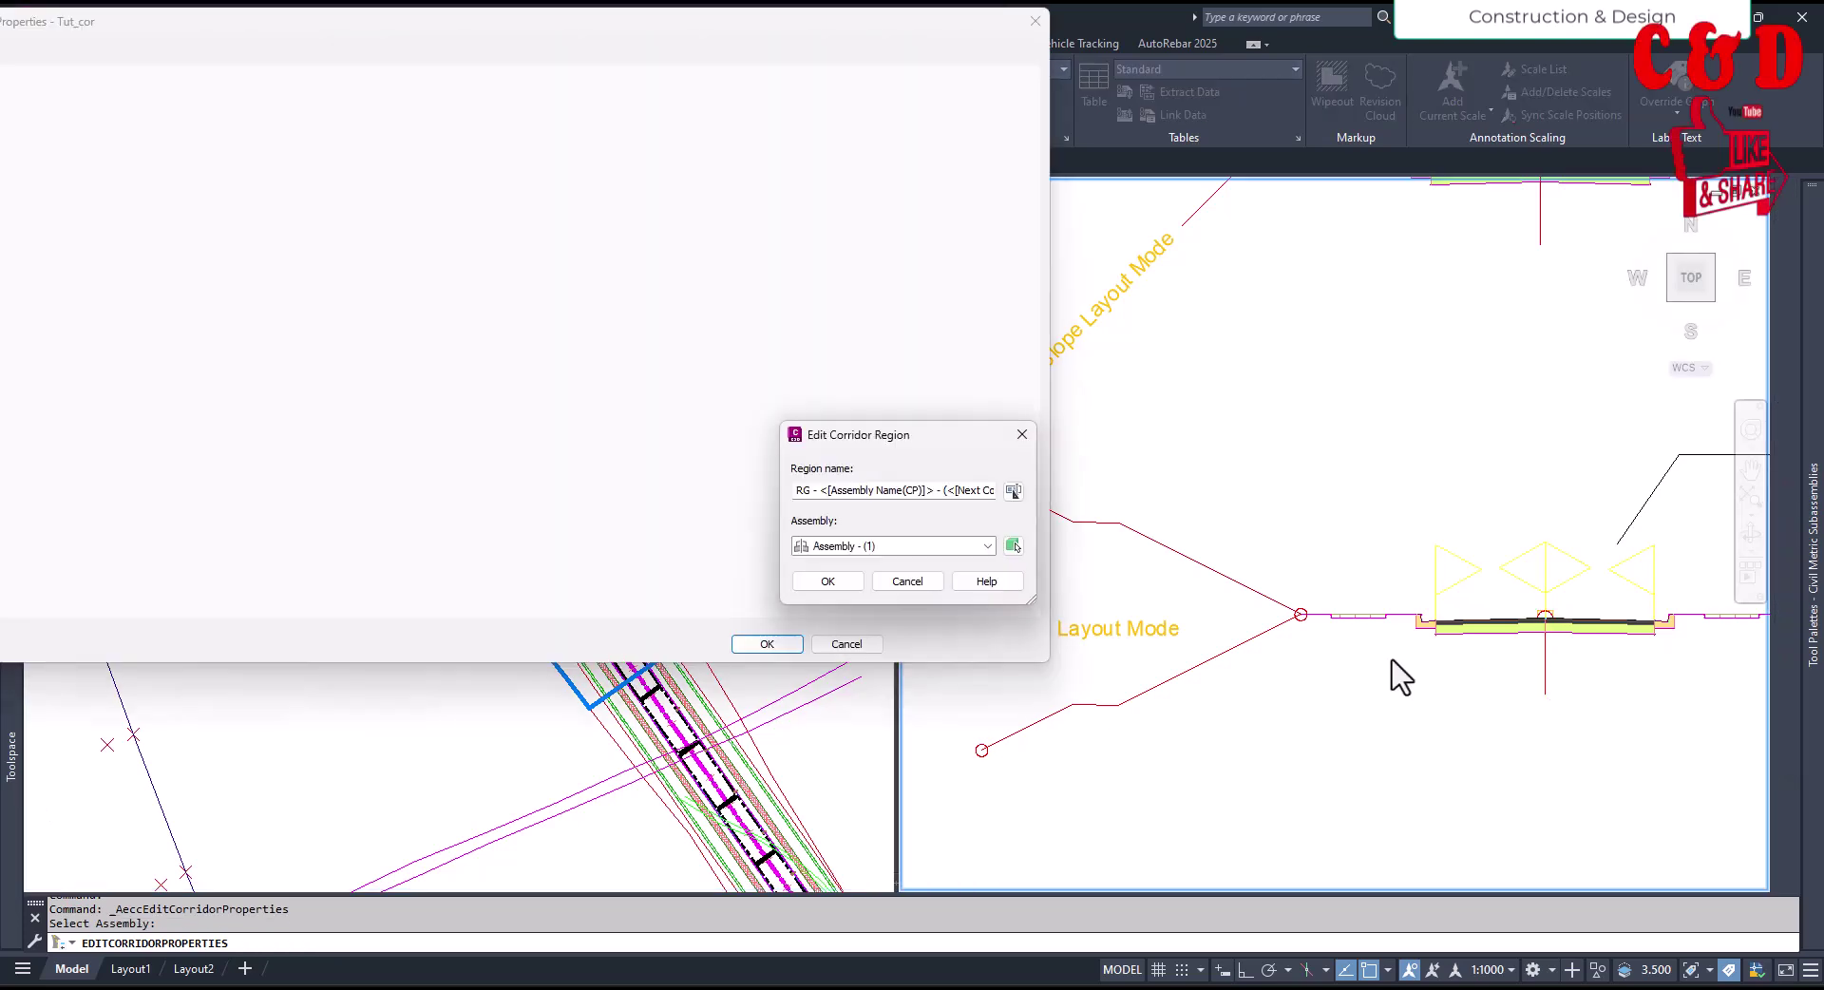
{"action": "left_click", "coordinate": [834, 582]}
Step: Map all DaylightBench surface targets of the middle region to the drawing's available surface and rebuild the corridor
{"action": "left_click_drag", "start_coordinate": [712, 573], "coordinate": [932, 573]}
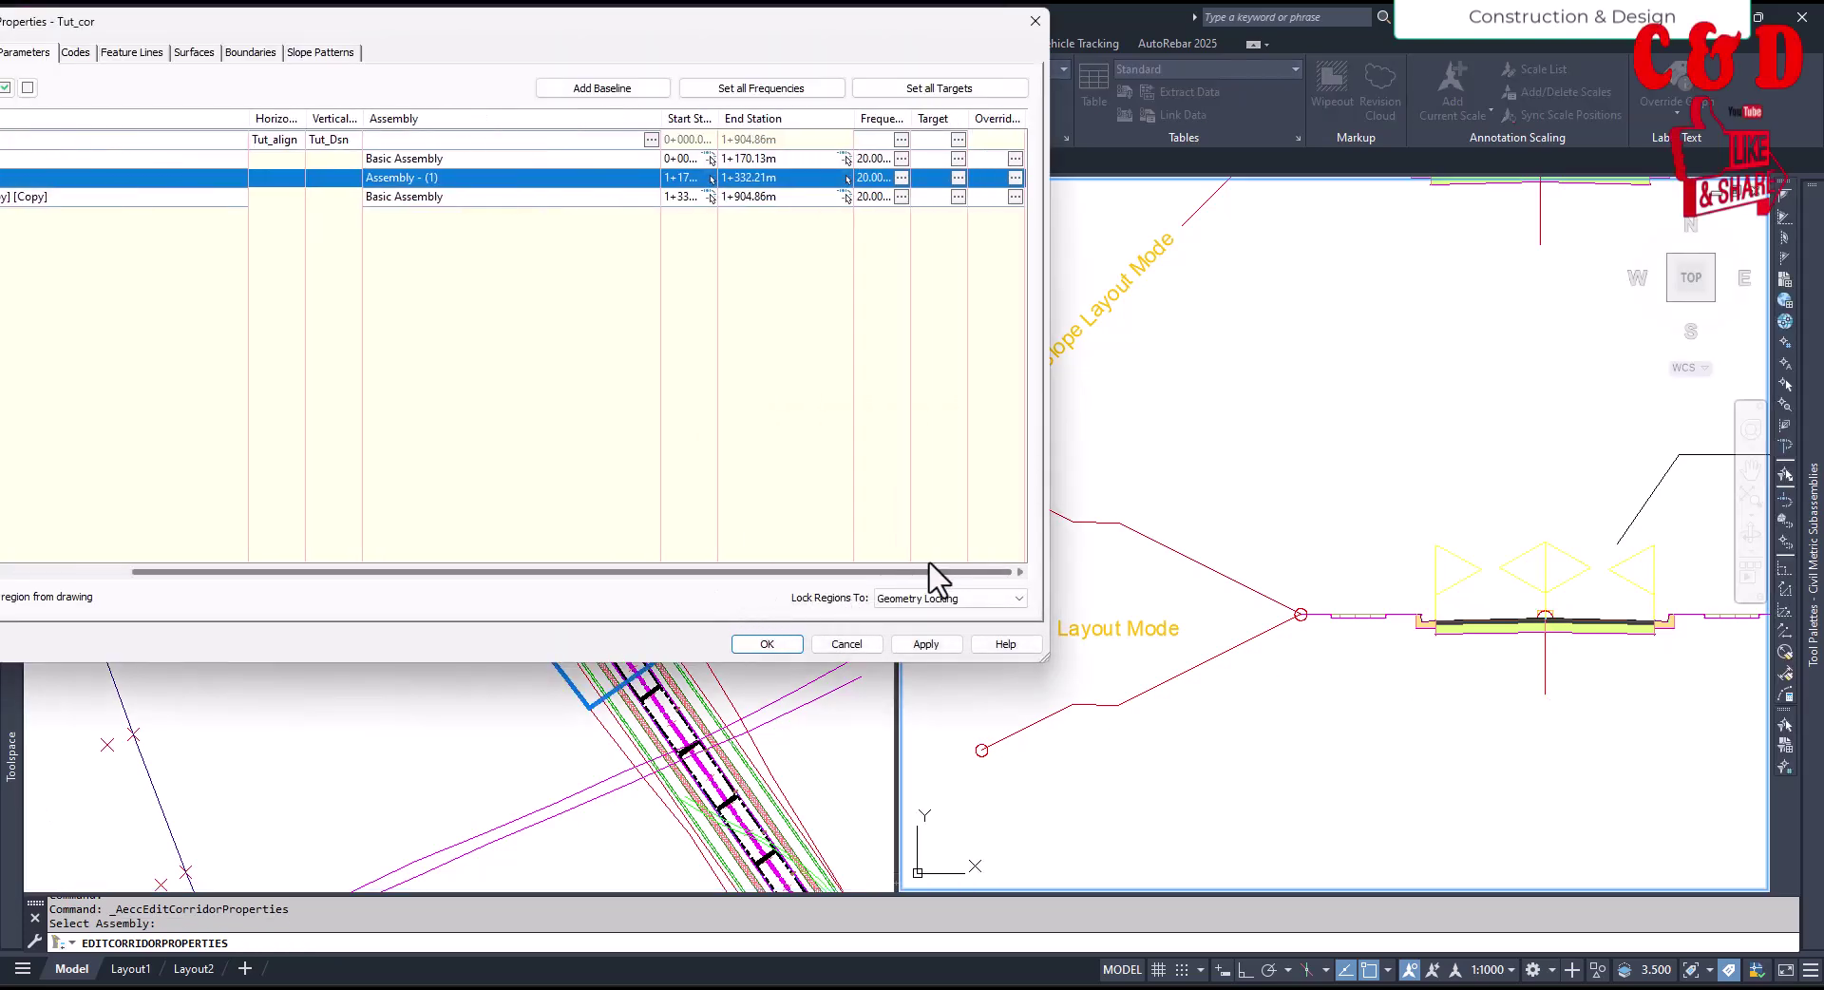
{"action": "left_click", "coordinate": [958, 178]}
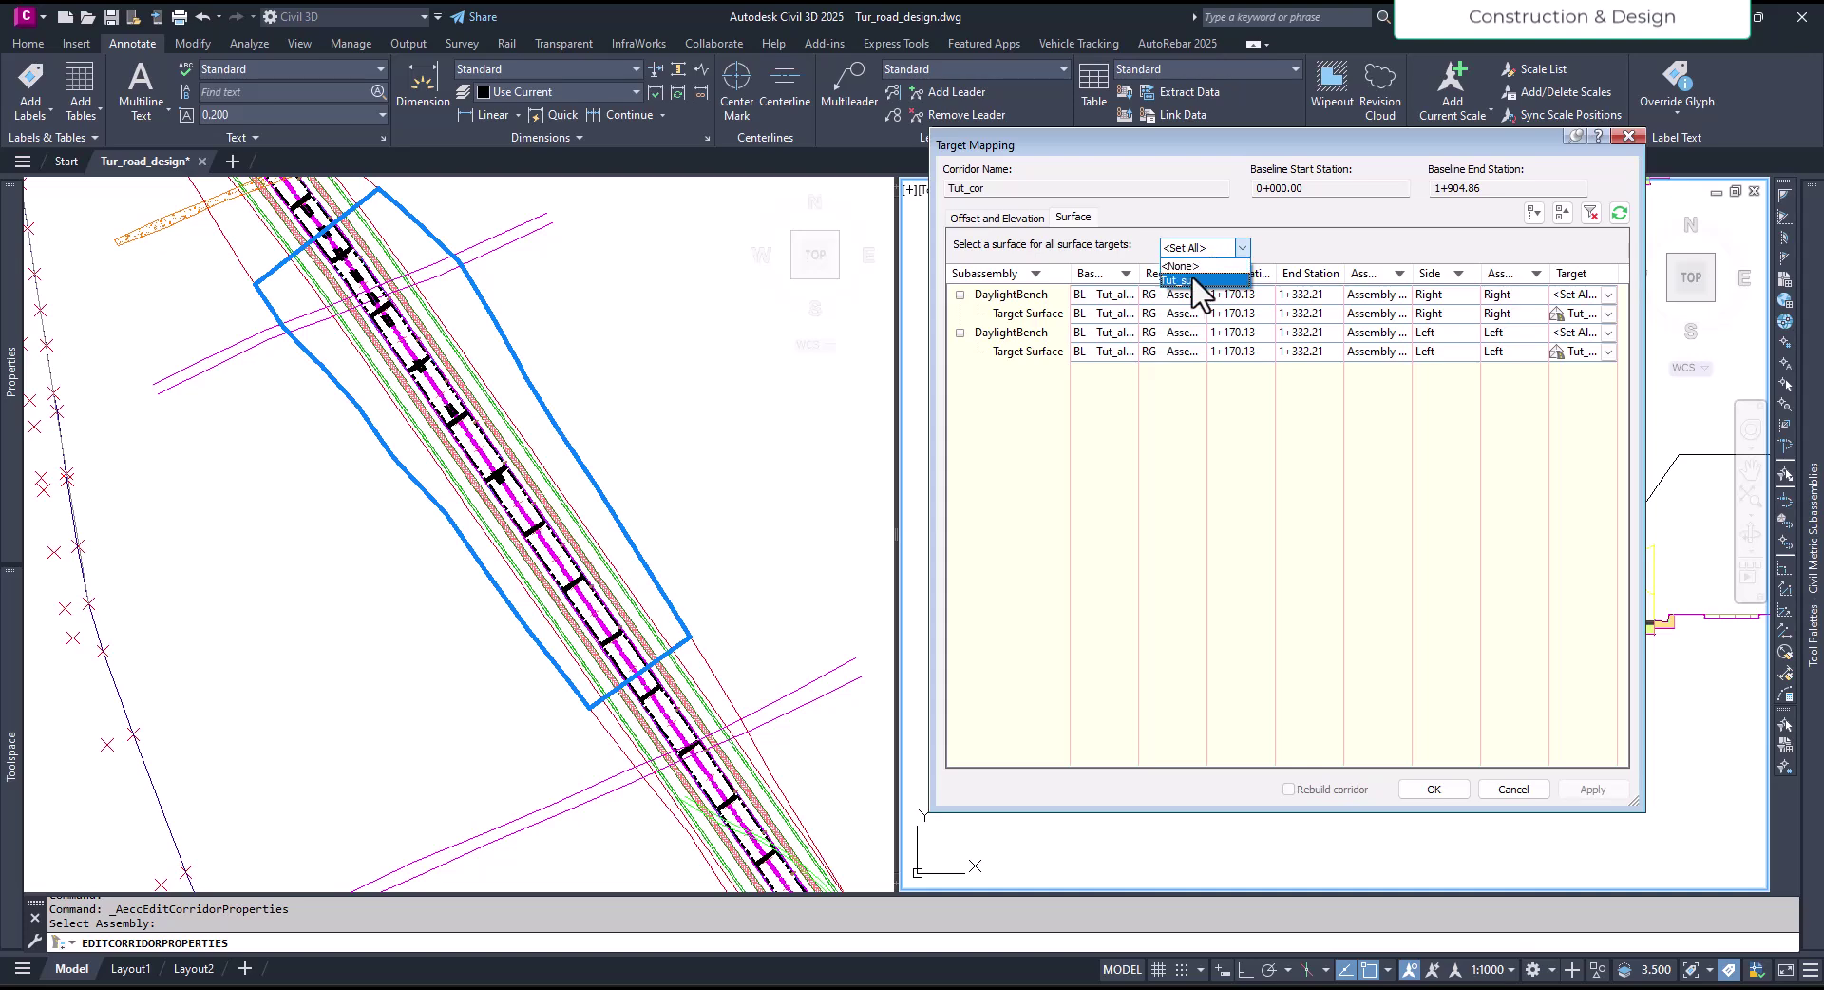
{"action": "left_click", "coordinate": [1216, 276]}
{"action": "left_click", "coordinate": [1449, 792]}
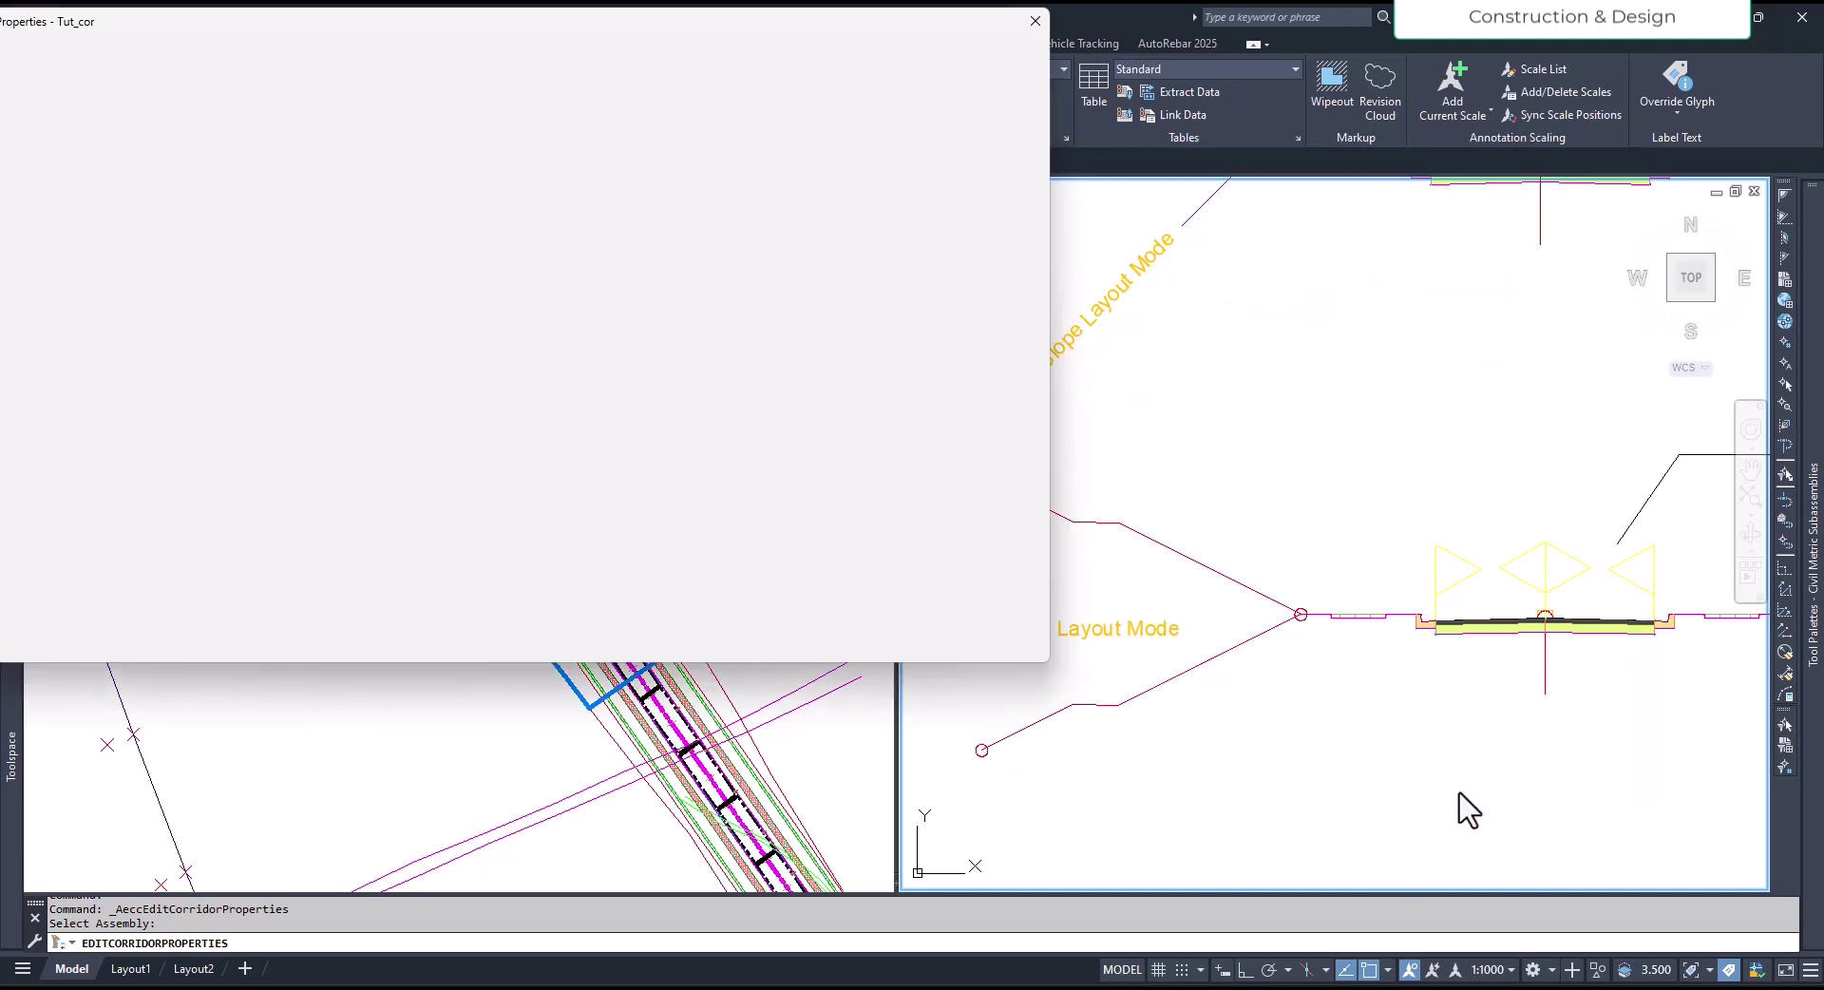
{"action": "left_click", "coordinate": [770, 645]}
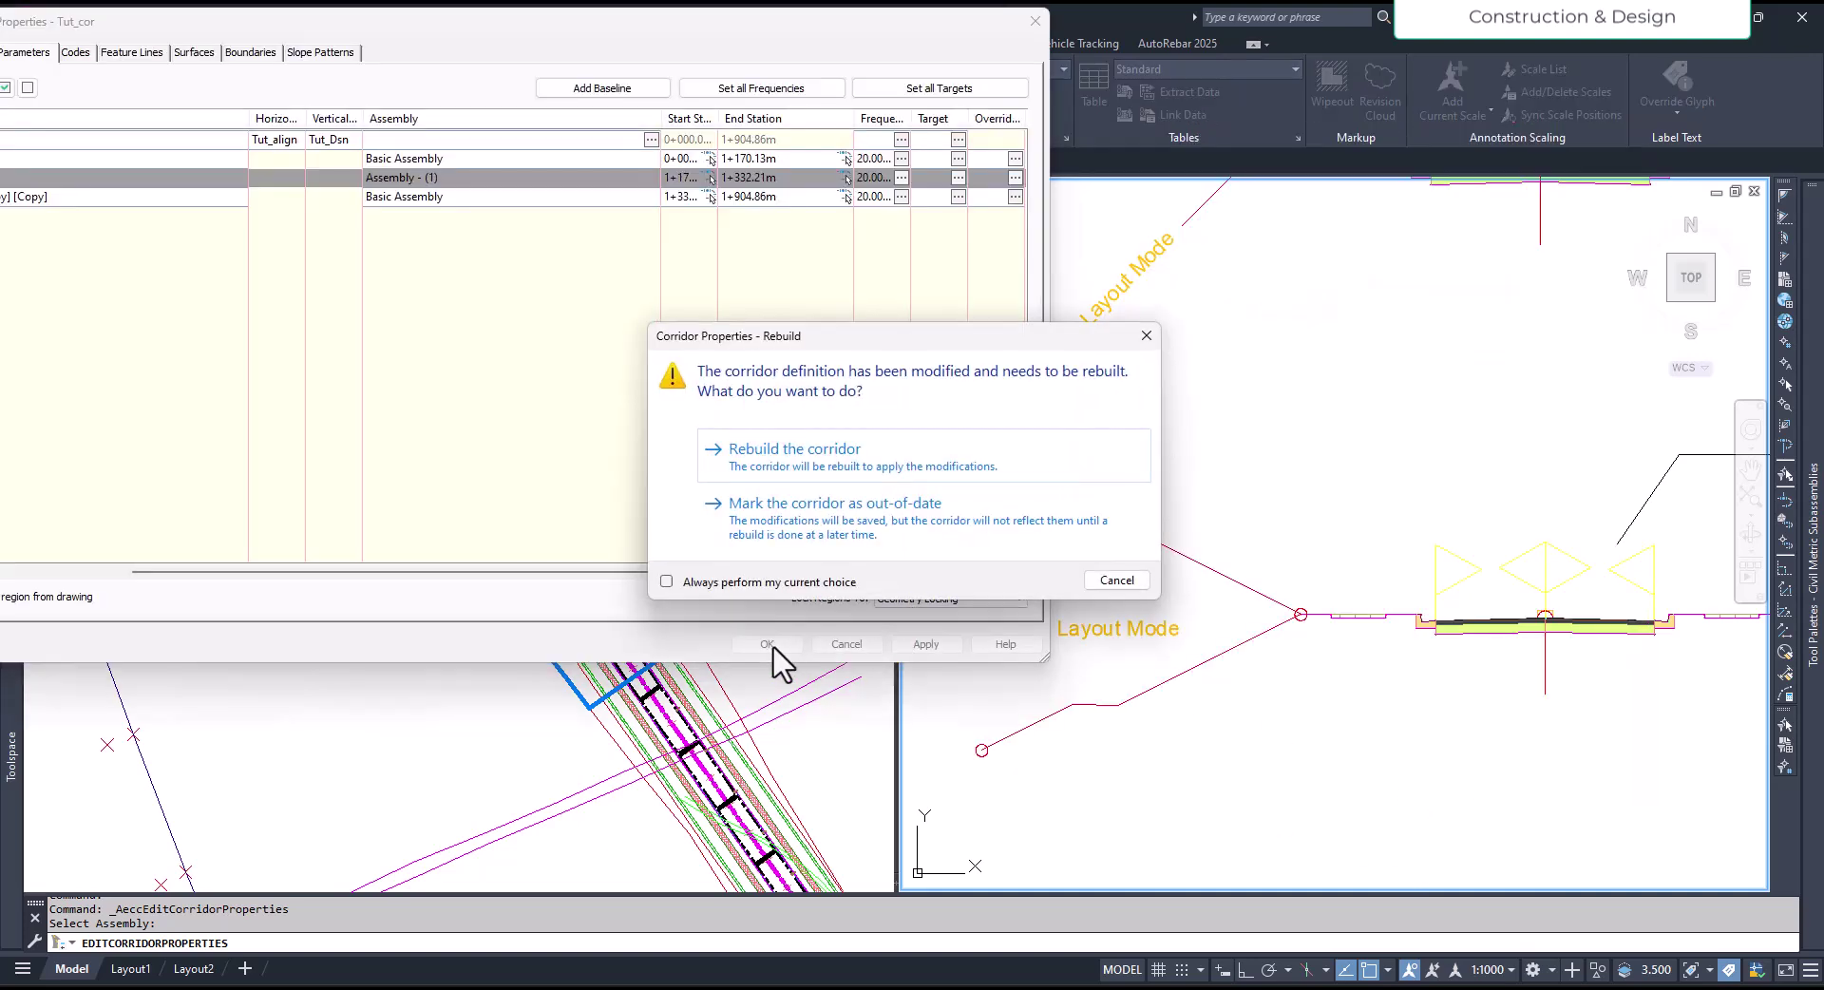
{"action": "left_click", "coordinate": [789, 459]}
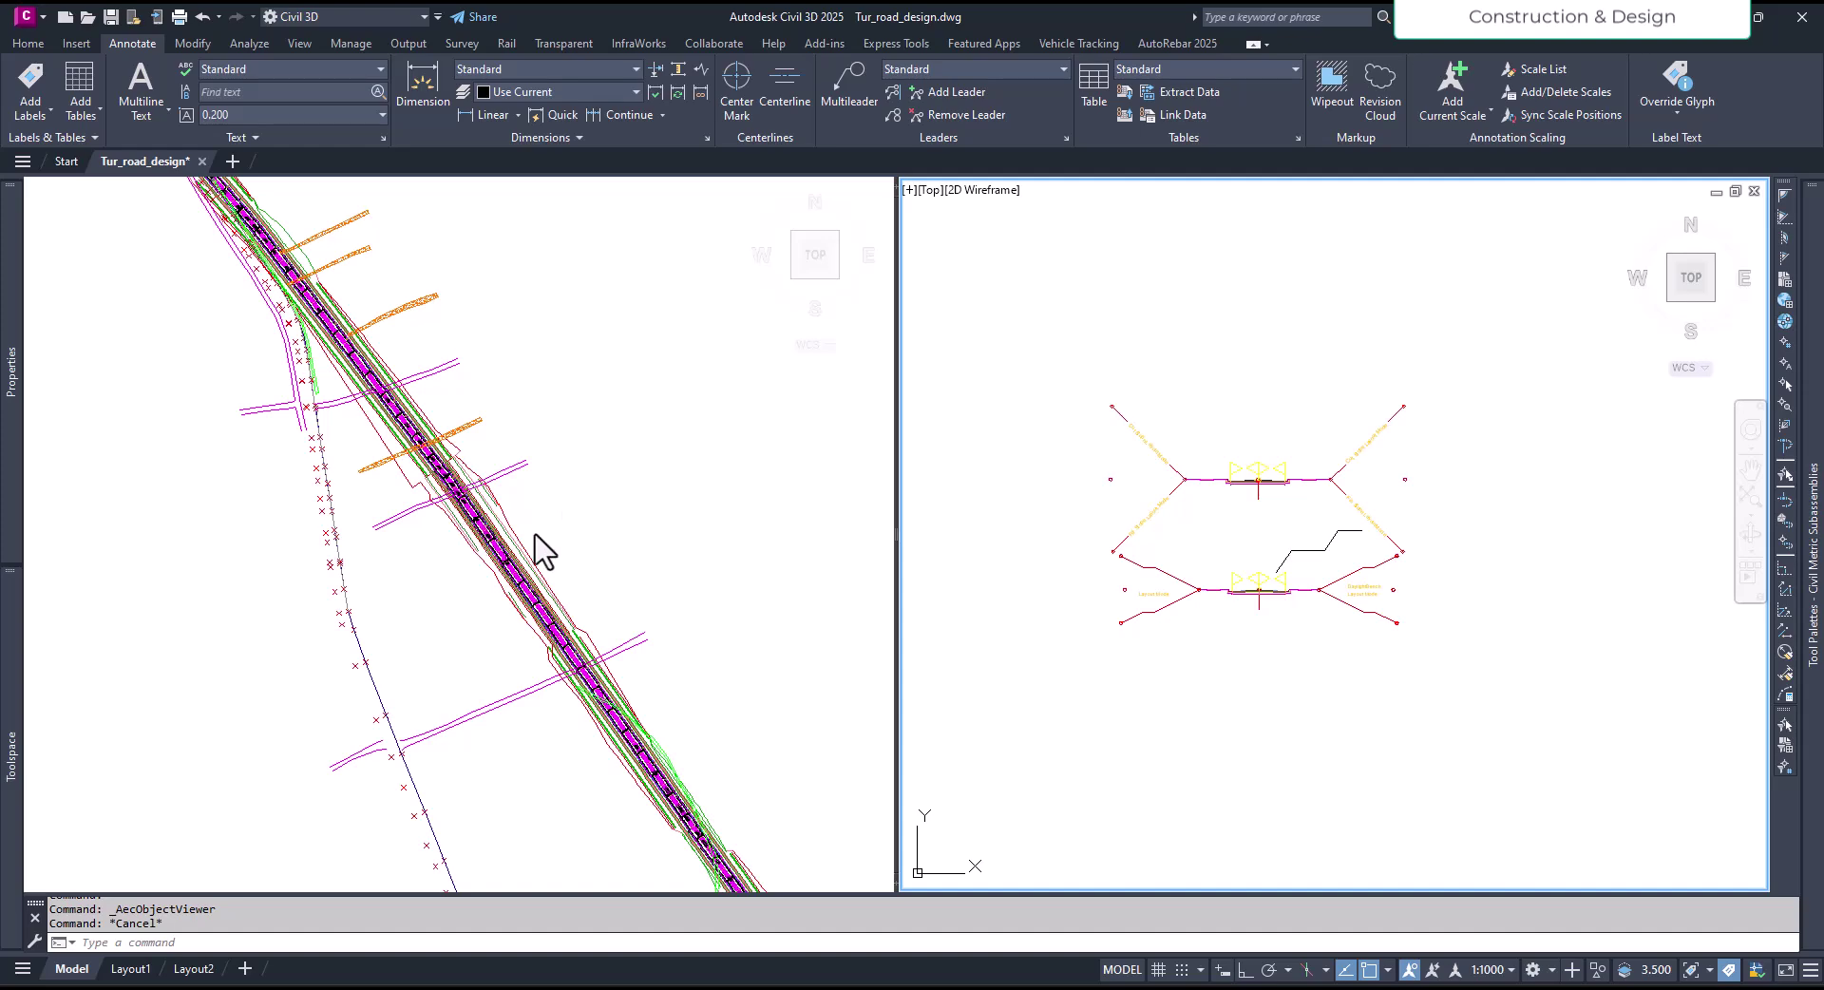
Step: Find the cross section at station 1+200.00 among the section sheets and examine its left benched cut slope
{"action": "left_click", "coordinate": [608, 533]}
{"action": "left_click", "coordinate": [1051, 614]}
{"action": "scroll", "coordinate": [1090, 651], "scroll_direction": "down", "scroll_amount": 8}
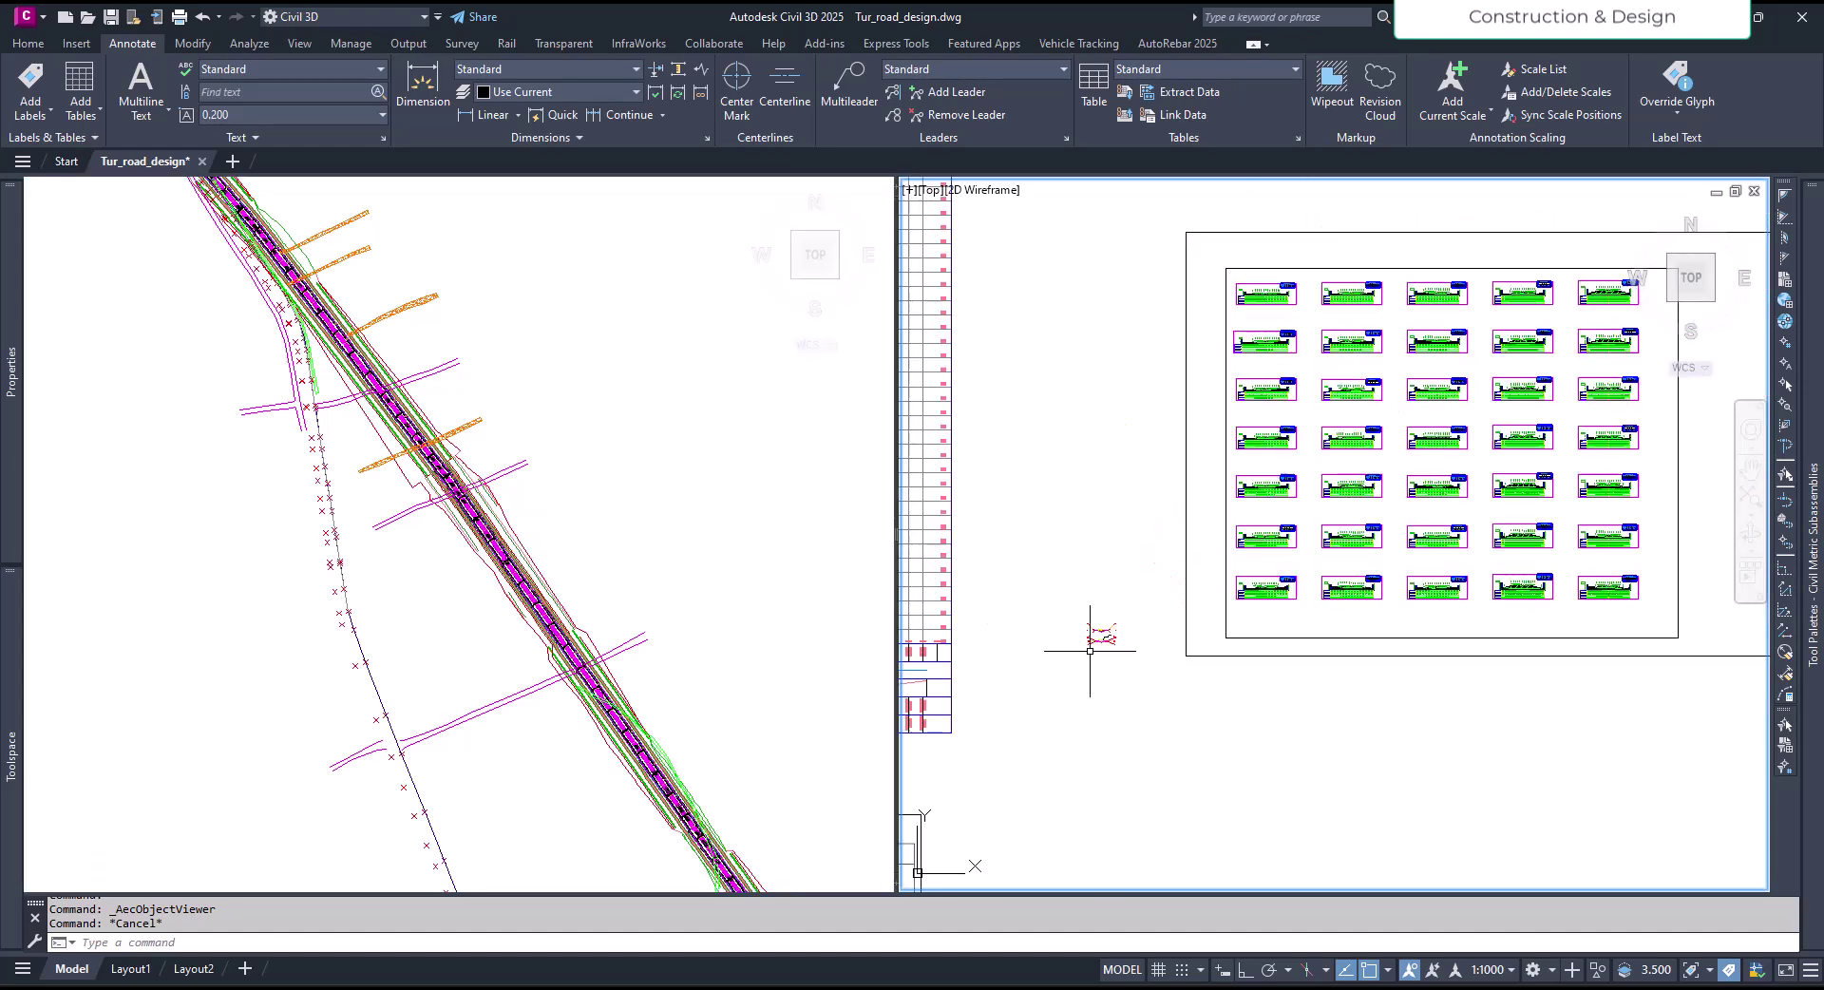
{"action": "middle_click_drag", "start_coordinate": [1533, 506], "coordinate": [1100, 478]}
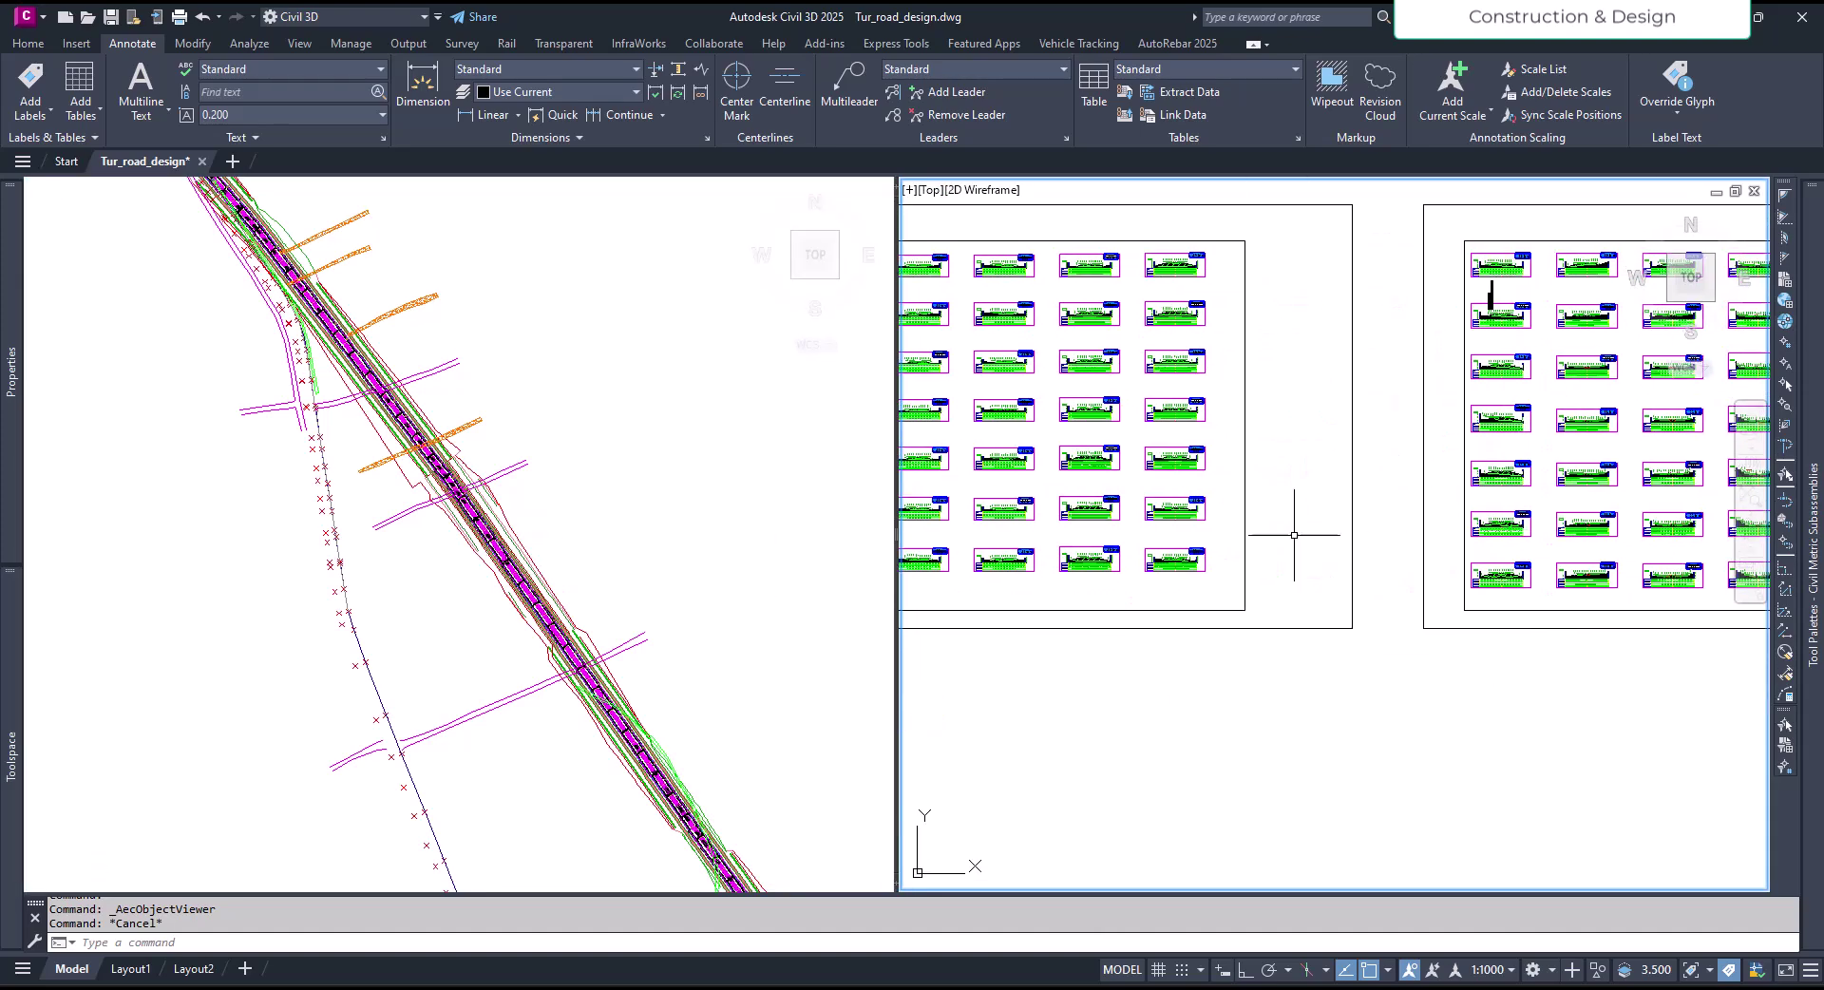
{"action": "middle_click_drag", "start_coordinate": [1409, 518], "coordinate": [1141, 549]}
{"action": "scroll", "coordinate": [1481, 542], "scroll_direction": "up", "scroll_amount": 10}
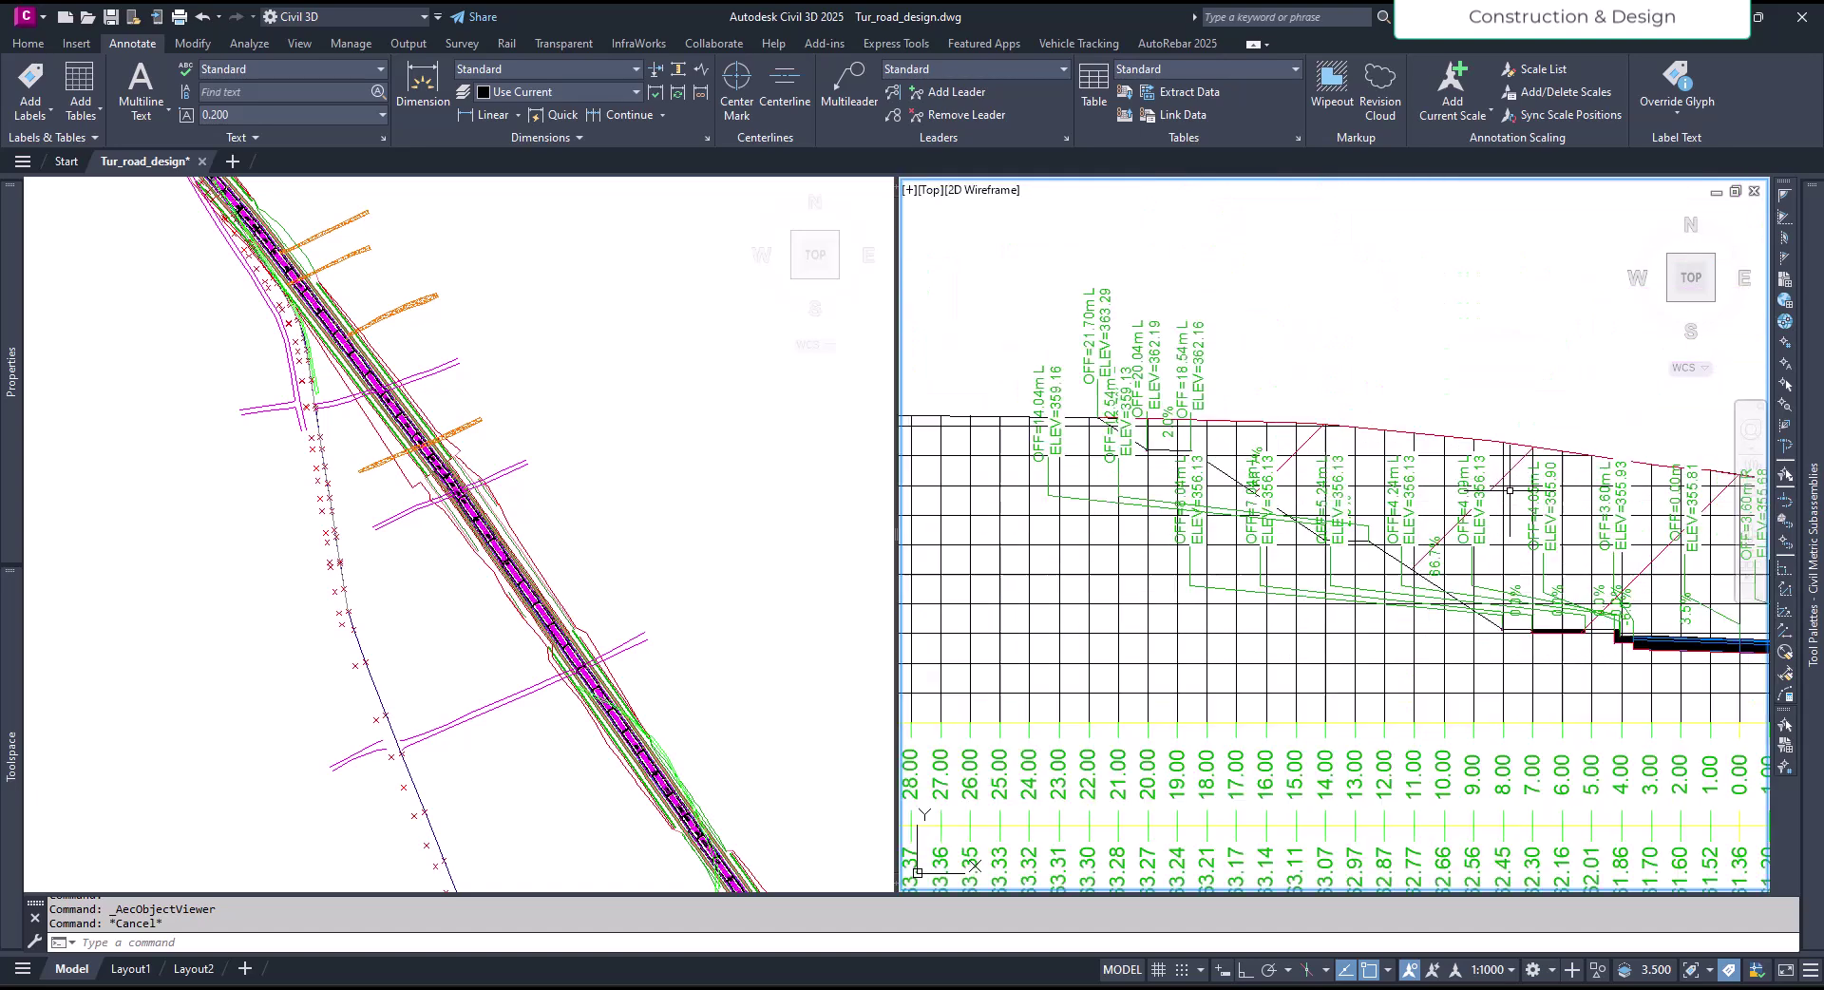
{"action": "left_click", "coordinate": [1229, 472]}
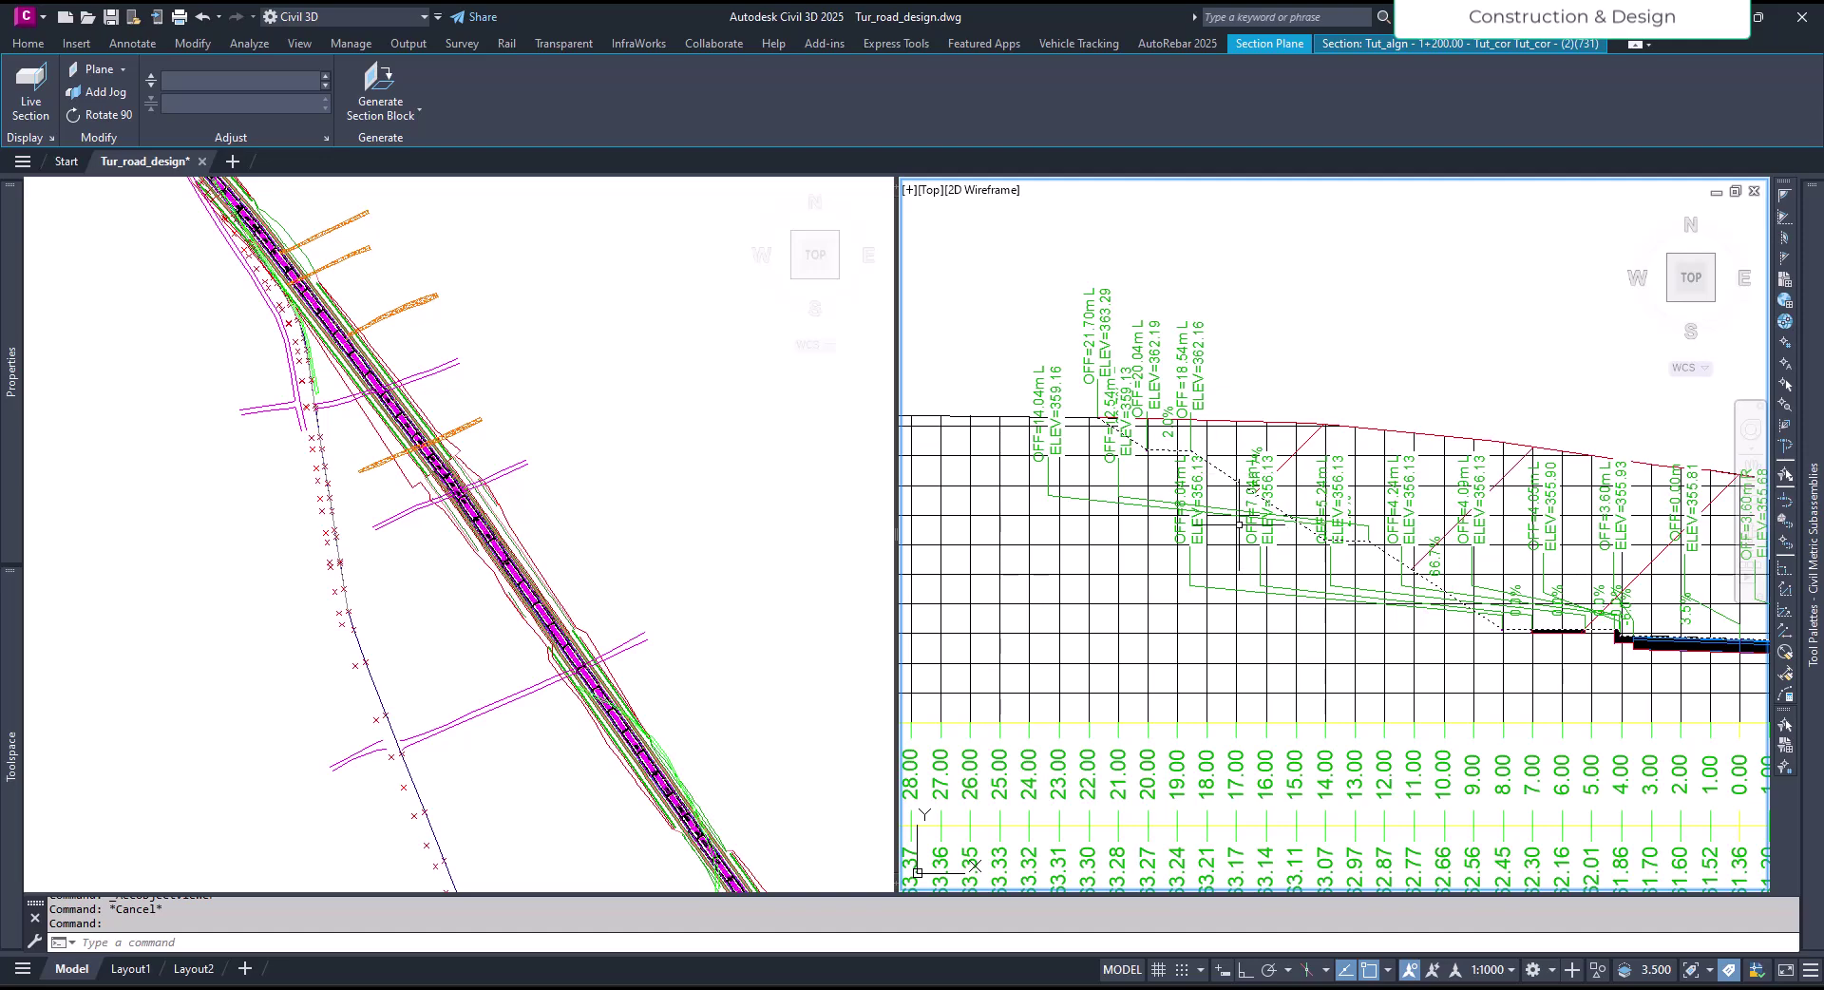
{"action": "scroll", "coordinate": [1402, 670], "scroll_direction": "up", "scroll_amount": 3}
{"action": "scroll", "coordinate": [1506, 611], "scroll_direction": "down", "scroll_amount": 8}
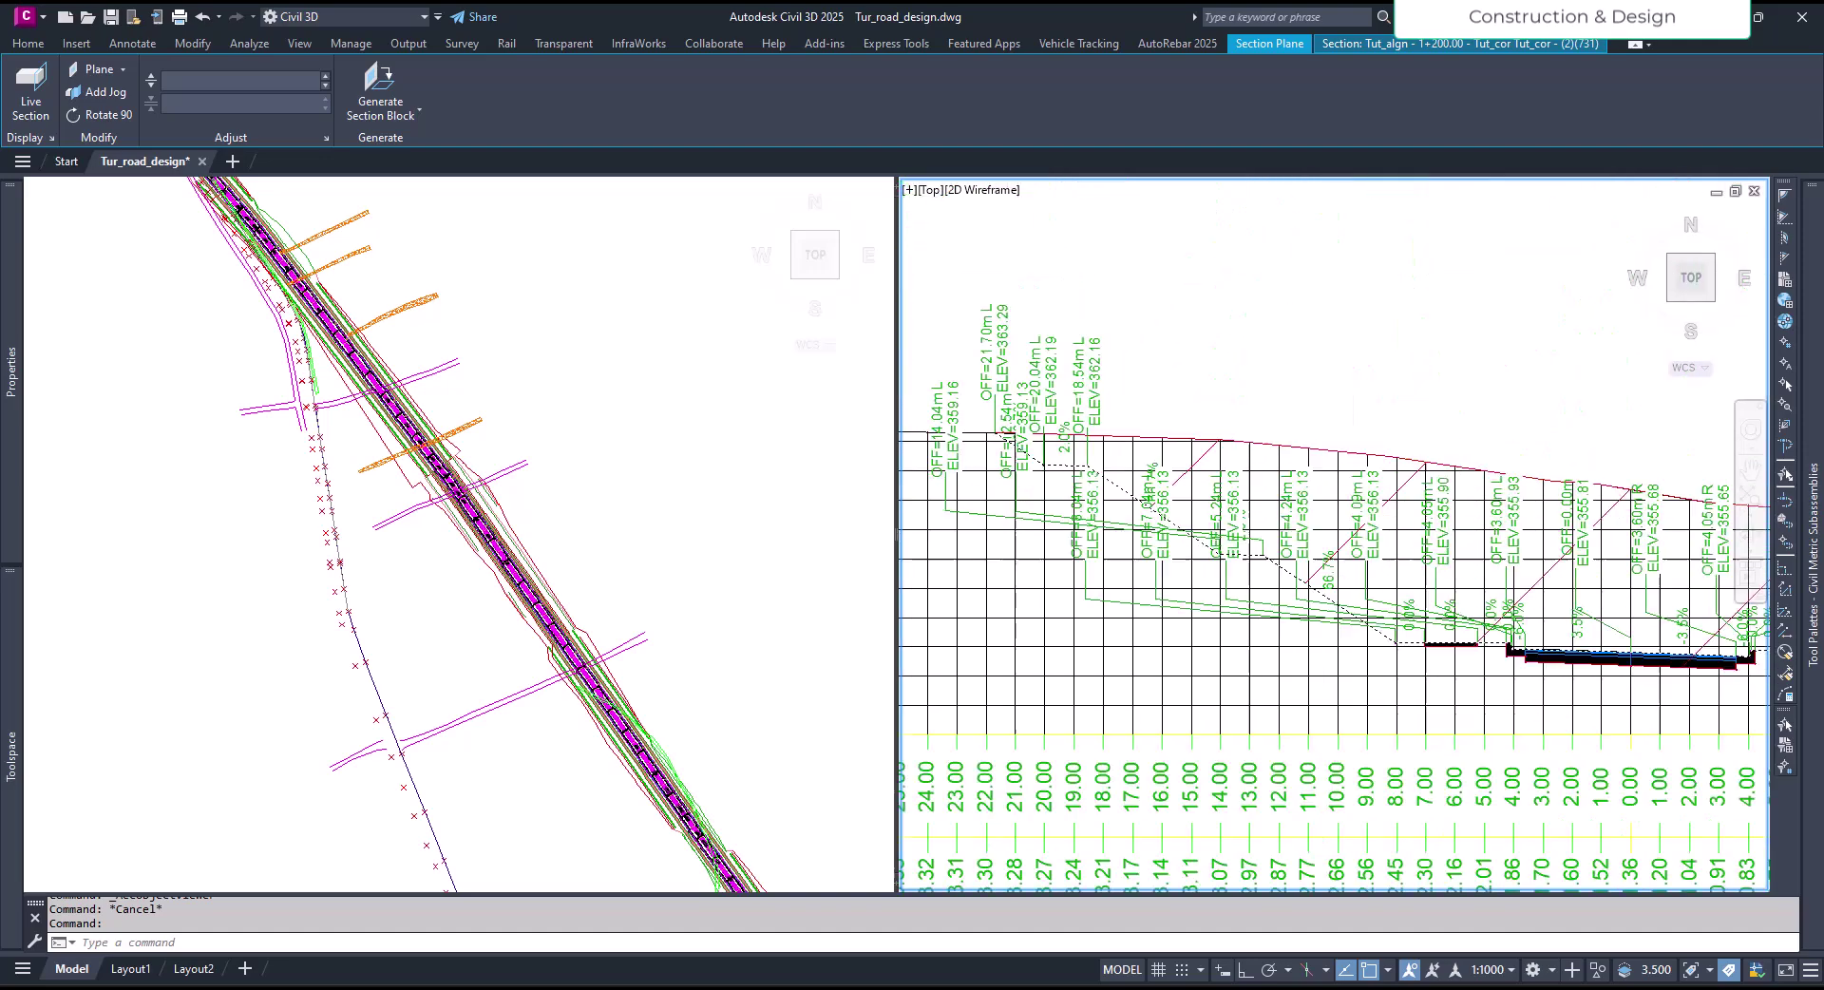
Step: Examine the right benched cut slope of the station 1+200.00 cross section where it meets the existing ground
{"action": "scroll", "coordinate": [1330, 653], "scroll_direction": "down", "scroll_amount": 3}
{"action": "scroll", "coordinate": [1400, 658], "scroll_direction": "up", "scroll_amount": 8}
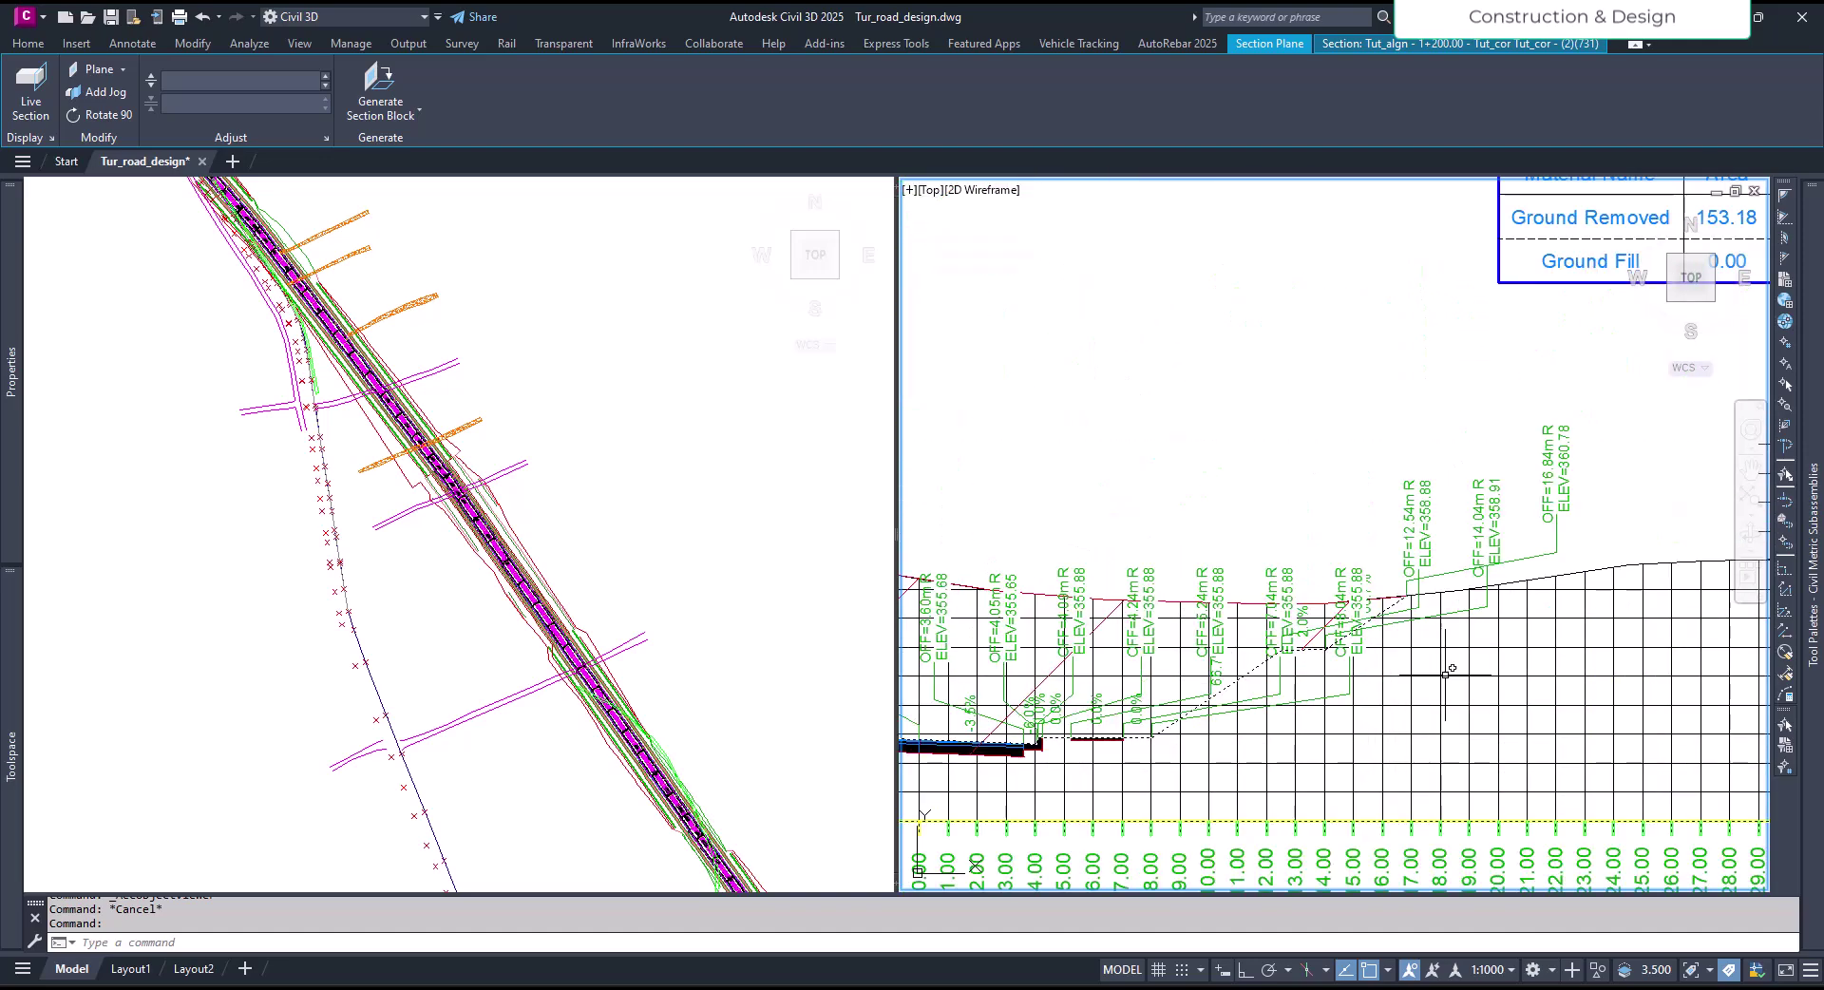
{"action": "scroll", "coordinate": [1400, 658], "scroll_direction": "up", "scroll_amount": 2}
{"action": "key", "text": "Escape"}
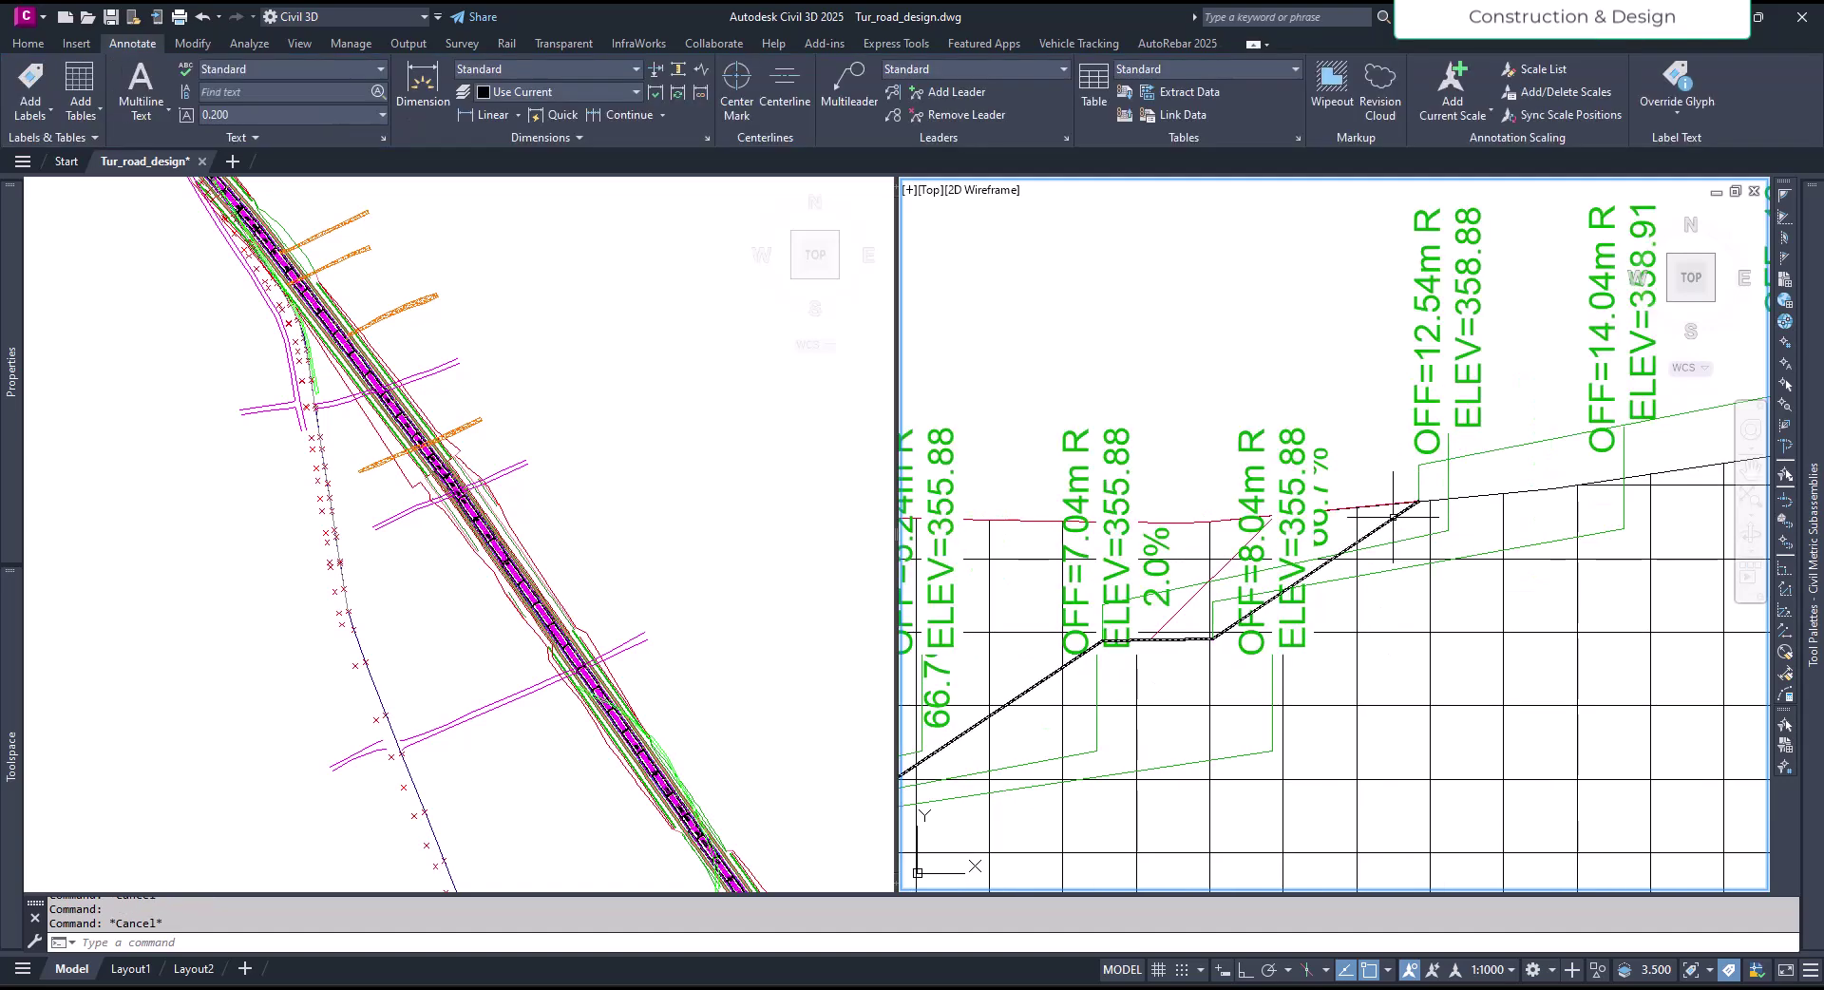
{"action": "left_click", "coordinate": [1392, 517]}
{"action": "scroll", "coordinate": [1469, 624], "scroll_direction": "down", "scroll_amount": 6}
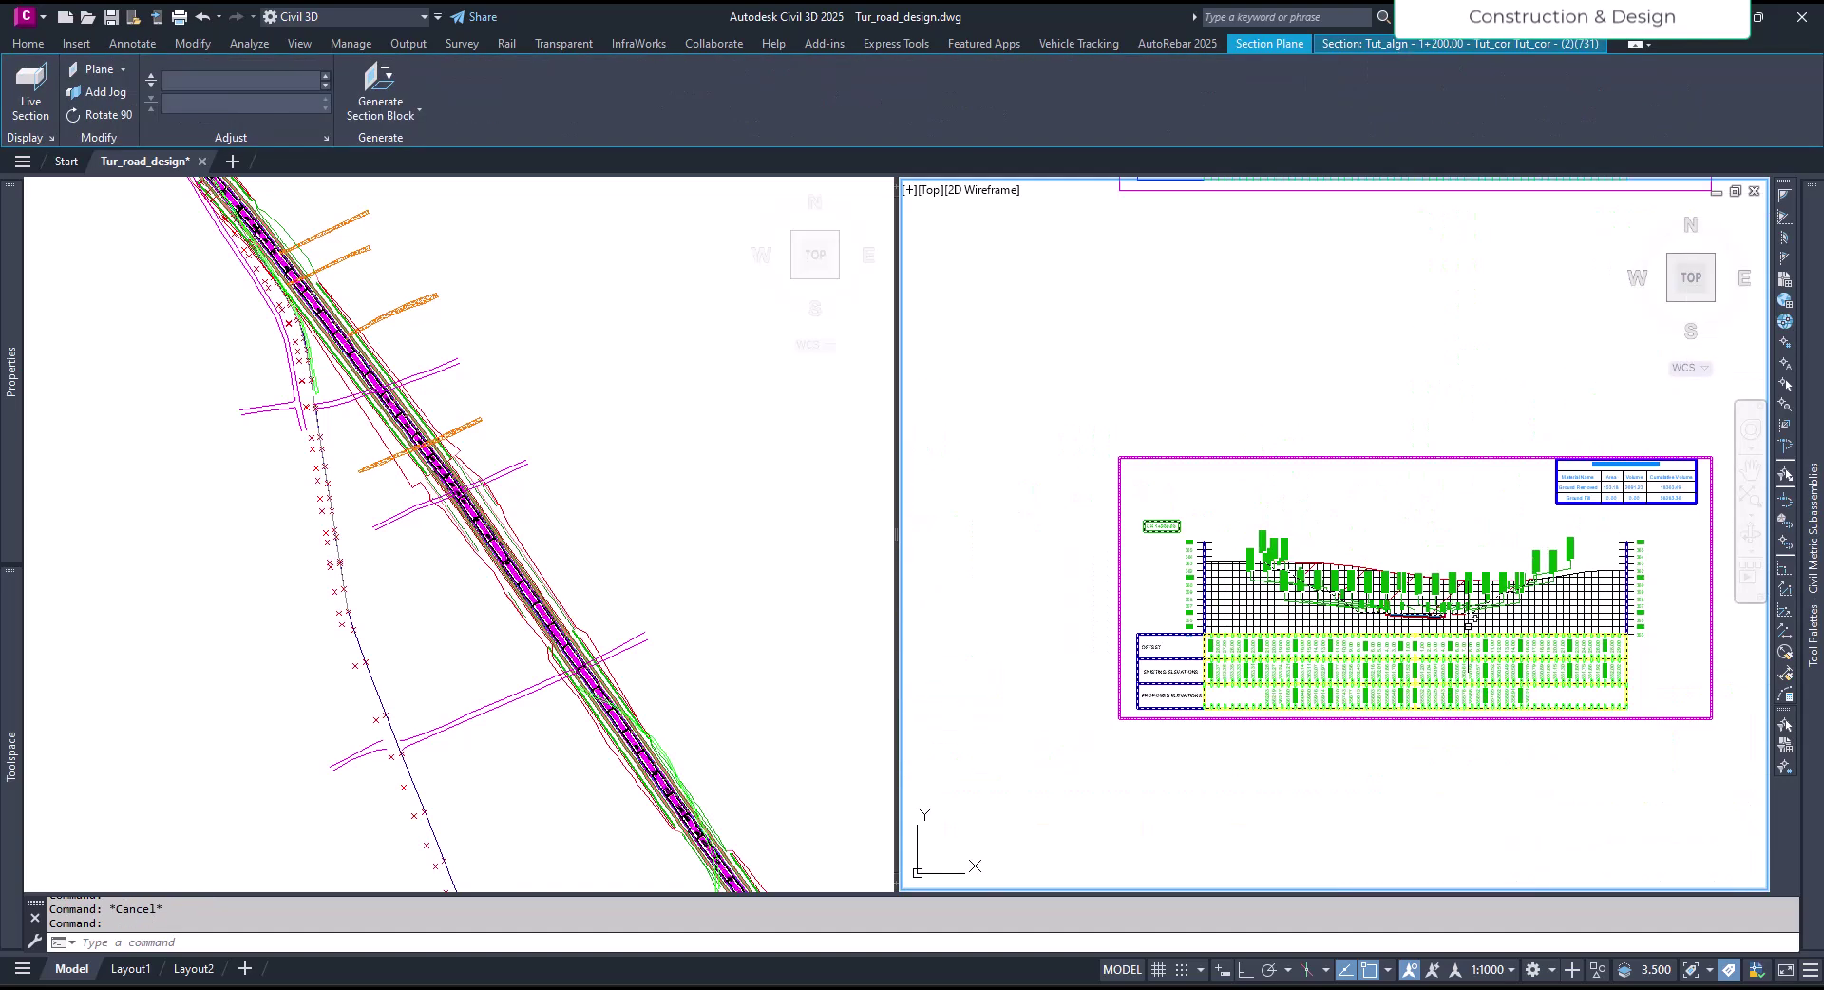
{"action": "scroll", "coordinate": [1188, 537], "scroll_direction": "up", "scroll_amount": 5}
Step: Hide the grade break label group with the offset and elevation labels in the station 1+200.00 section view
{"action": "scroll", "coordinate": [1146, 561], "scroll_direction": "down", "scroll_amount": 4}
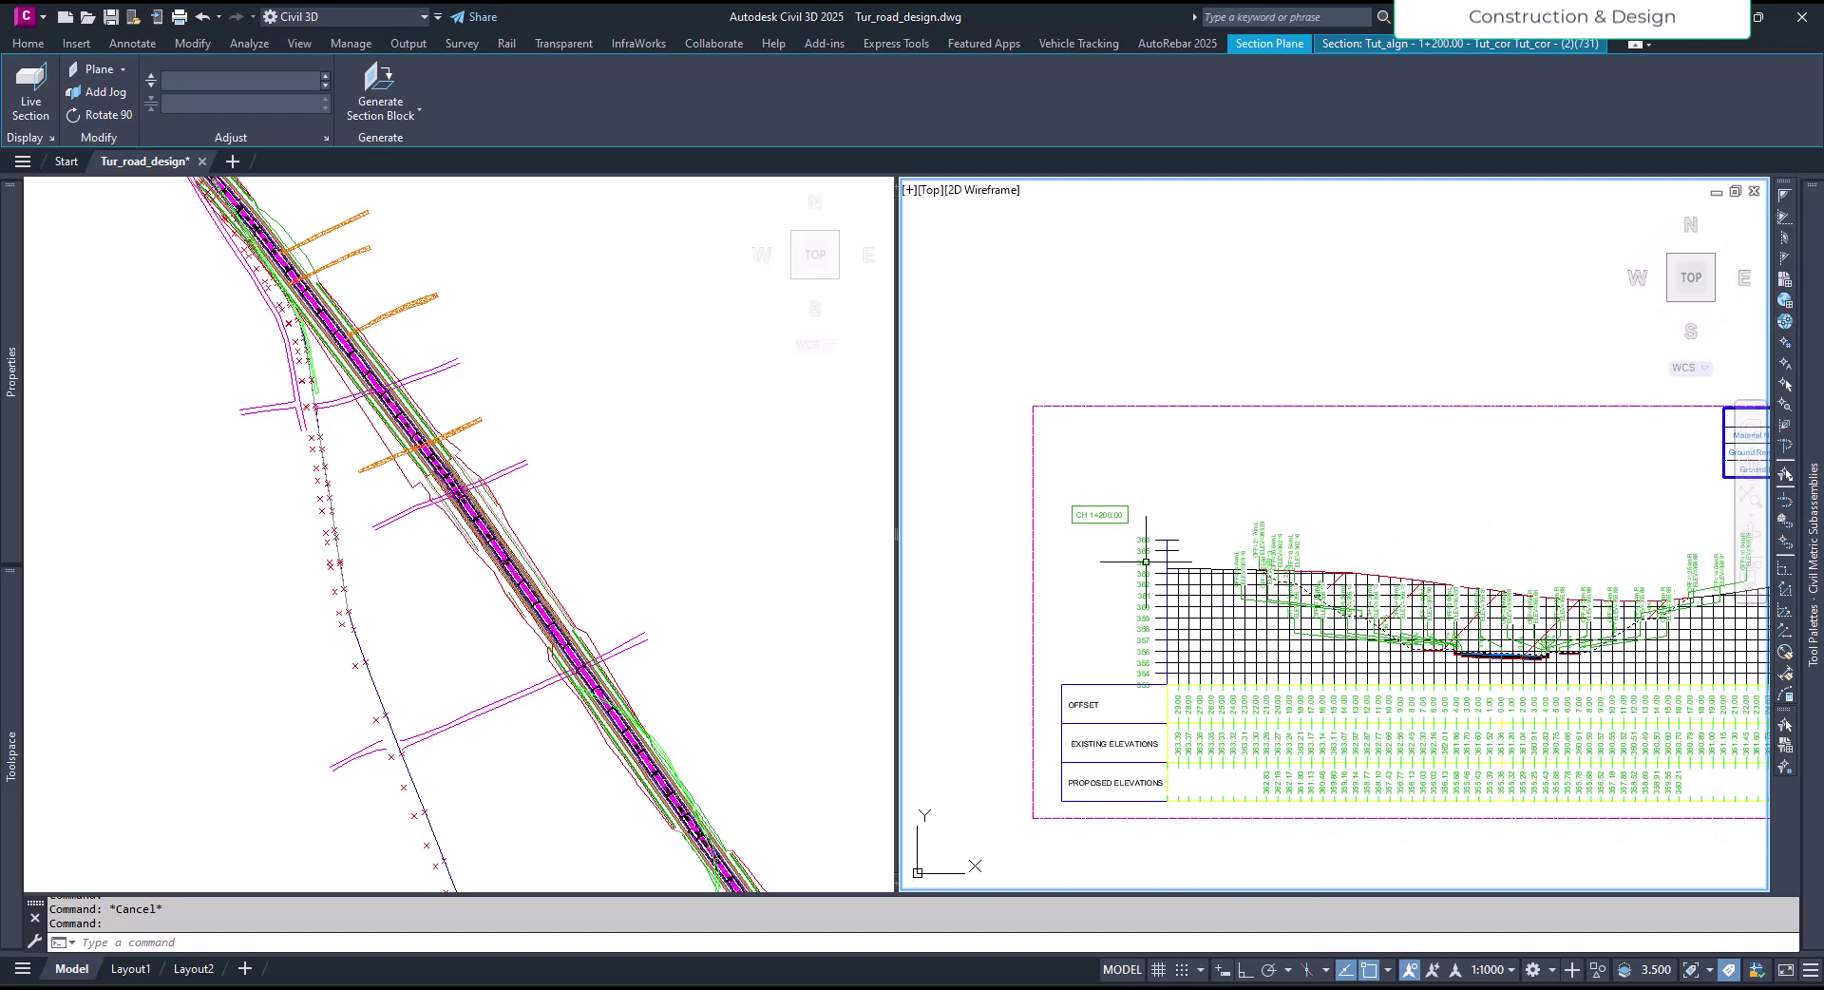
{"action": "scroll", "coordinate": [1317, 606], "scroll_direction": "up", "scroll_amount": 4}
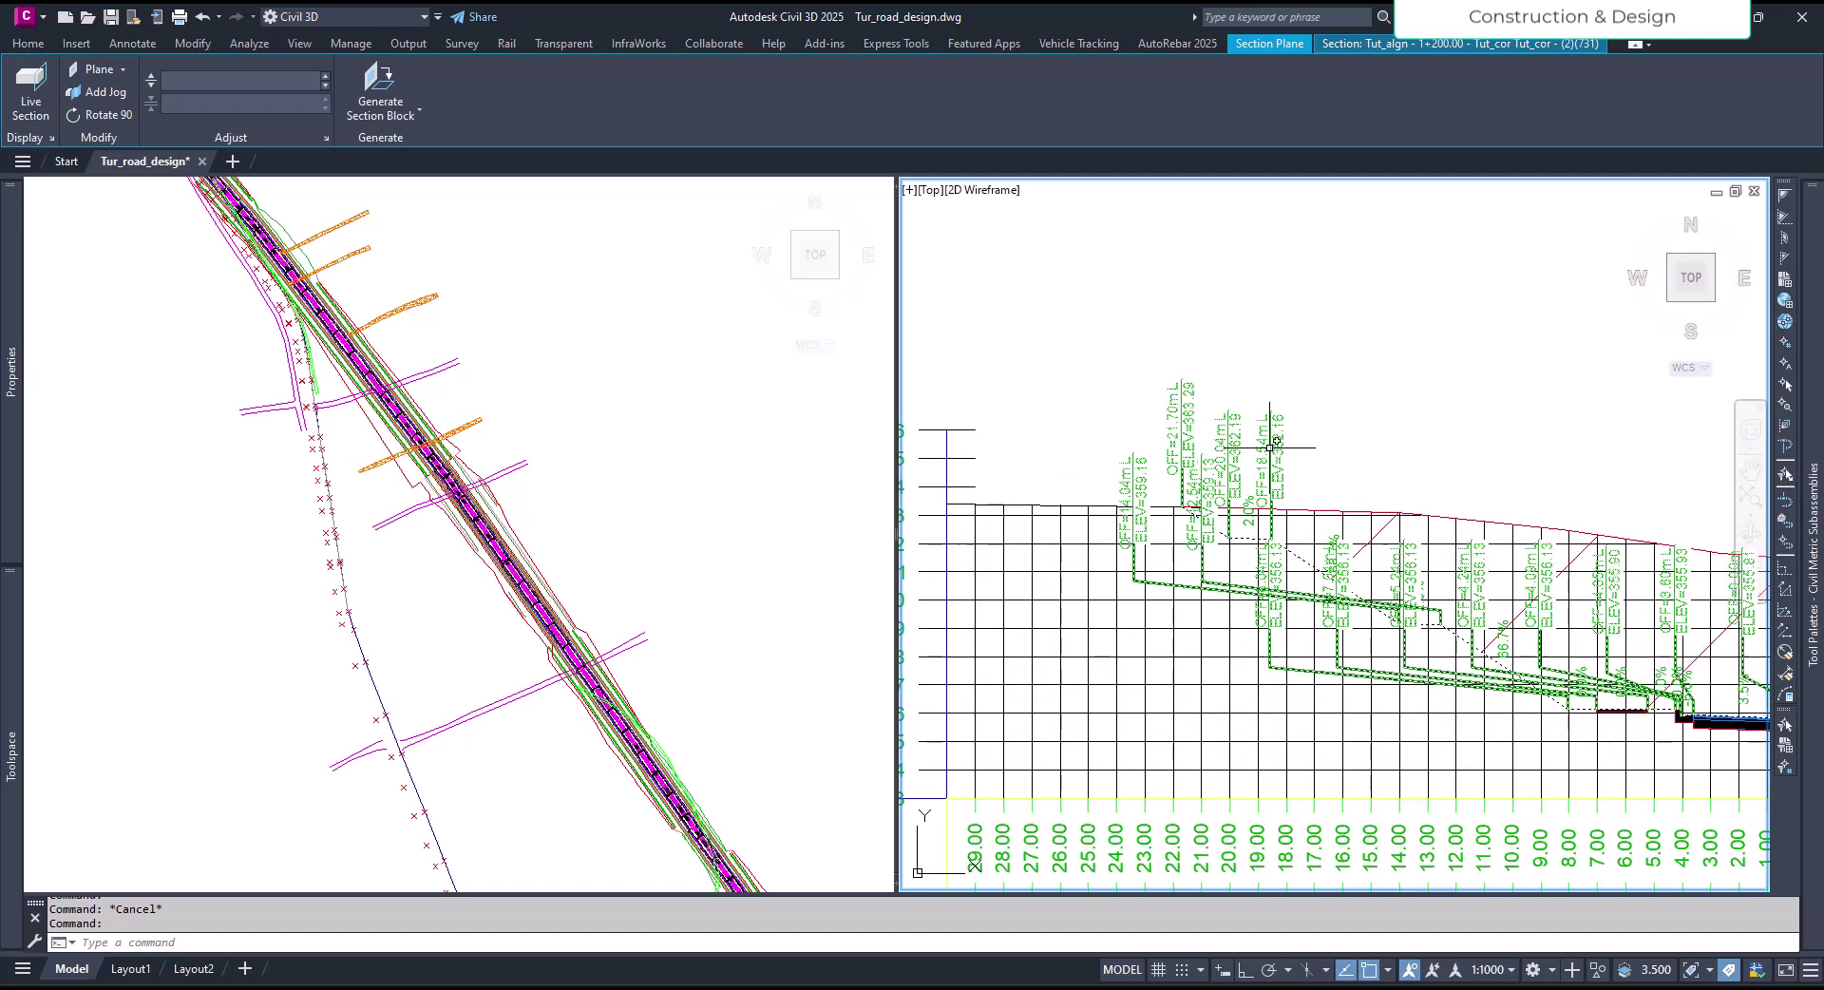
{"action": "key", "text": "Escape"}
{"action": "left_click", "coordinate": [1303, 427]}
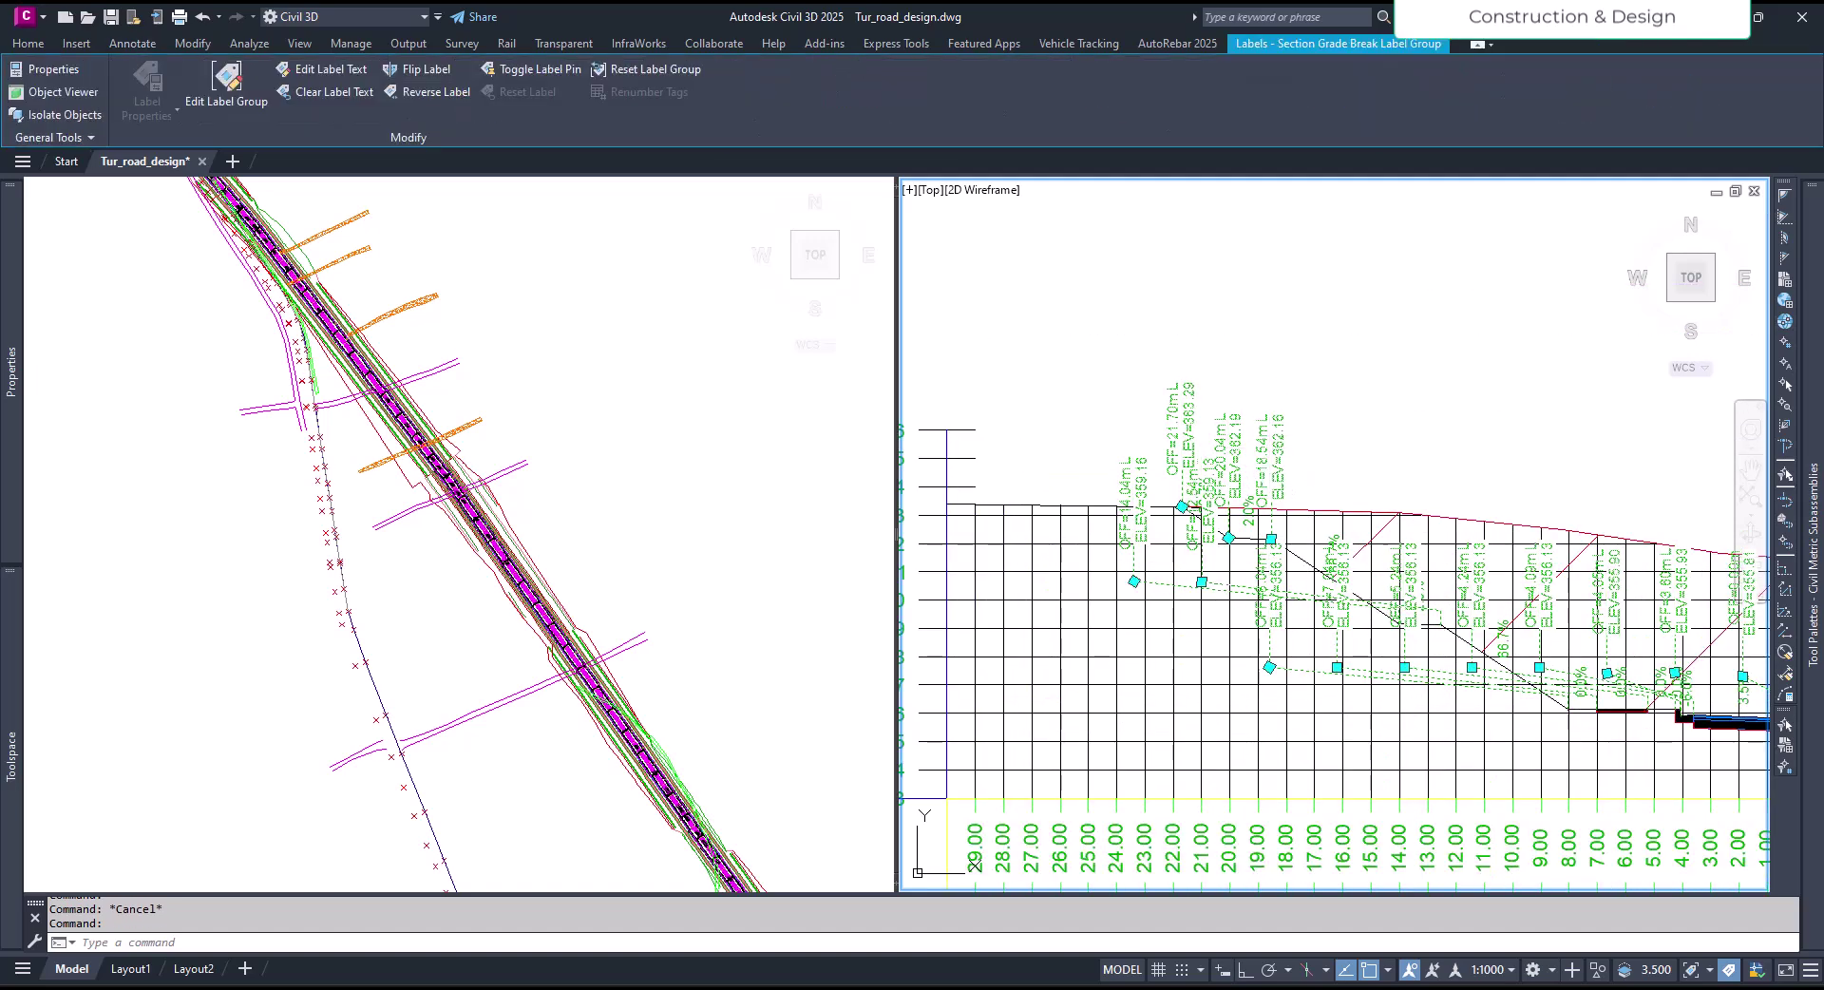
{"action": "right_click", "coordinate": [1372, 385]}
{"action": "mouse_move", "coordinate": [1482, 443]}
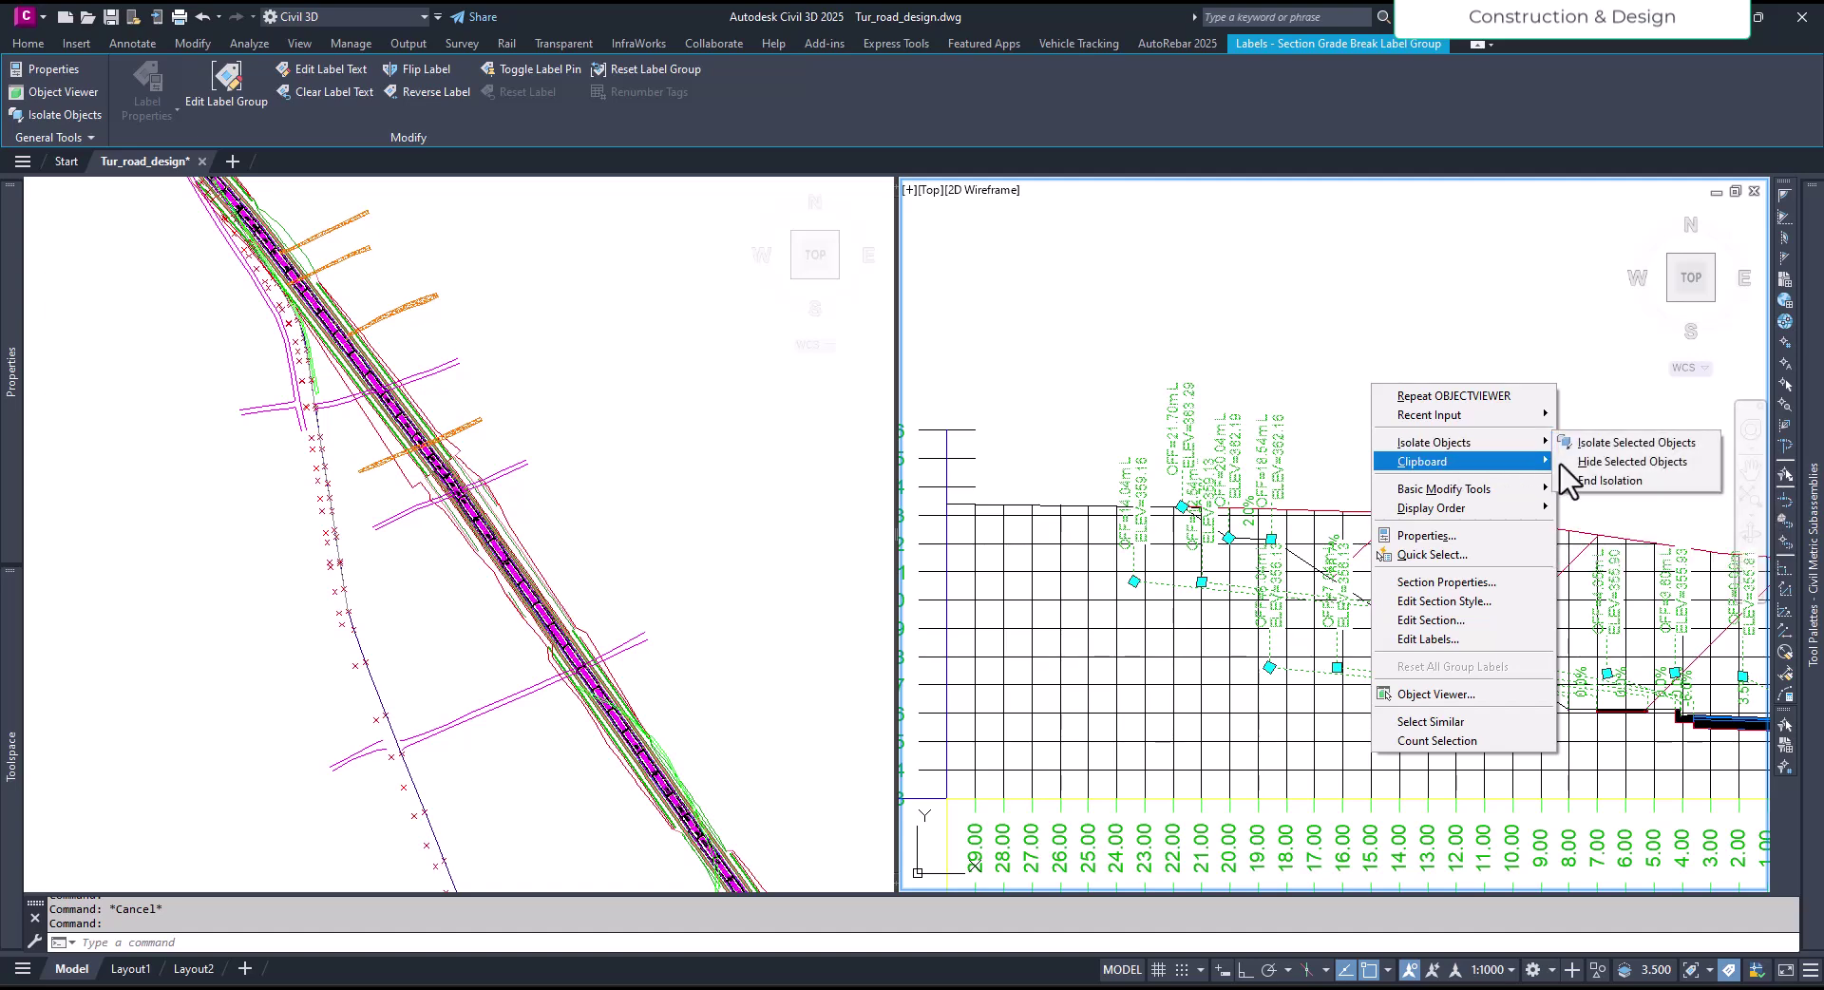
{"action": "left_click", "coordinate": [1581, 468]}
Step: Examine the cut slope and bench grade labels on both sides of the road in the station 1+200.00 section
{"action": "mouse_move", "coordinate": [1458, 436]}
{"action": "middle_mouse_down"}
{"action": "mouse_move", "coordinate": [1295, 412]}
{"action": "mouse_move", "coordinate": [1243, 383]}
{"action": "middle_mouse_up"}
{"action": "scroll", "coordinate": [1330, 564], "scroll_direction": "up", "scroll_amount": 4}
{"action": "scroll", "coordinate": [1319, 630], "scroll_direction": "down", "scroll_amount": 3}
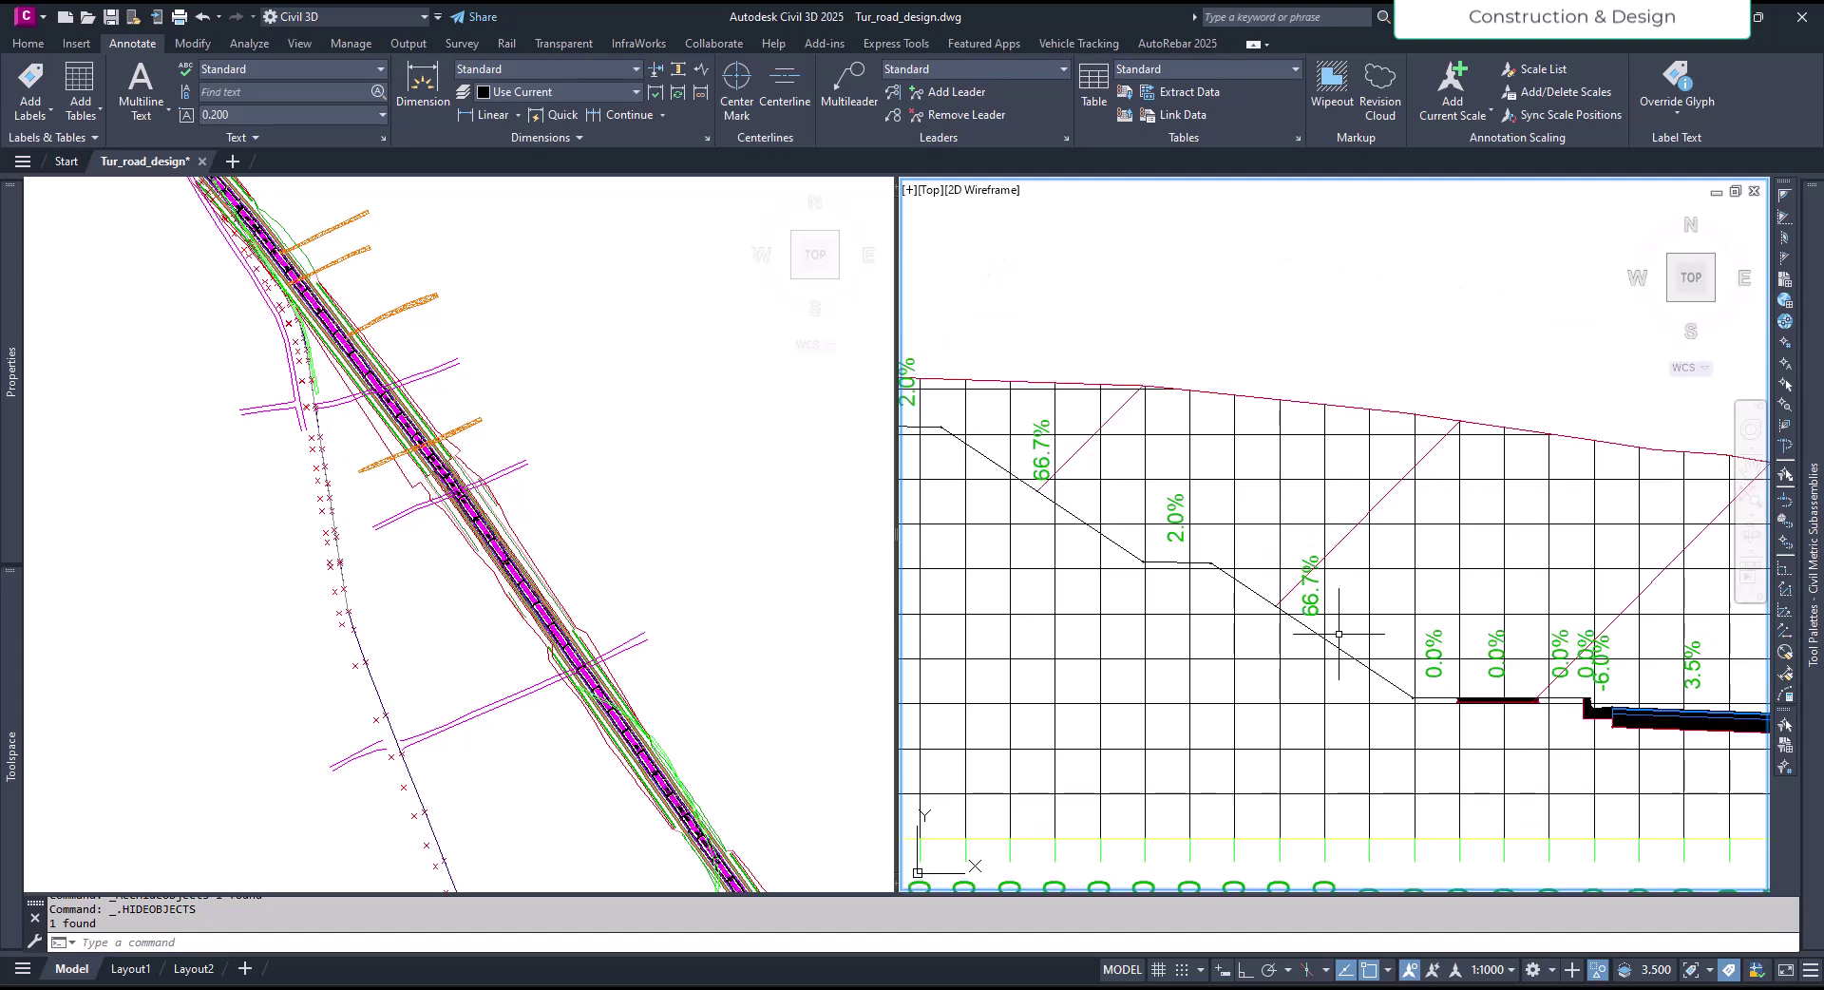
{"action": "scroll", "coordinate": [1303, 666], "scroll_direction": "up", "scroll_amount": 2}
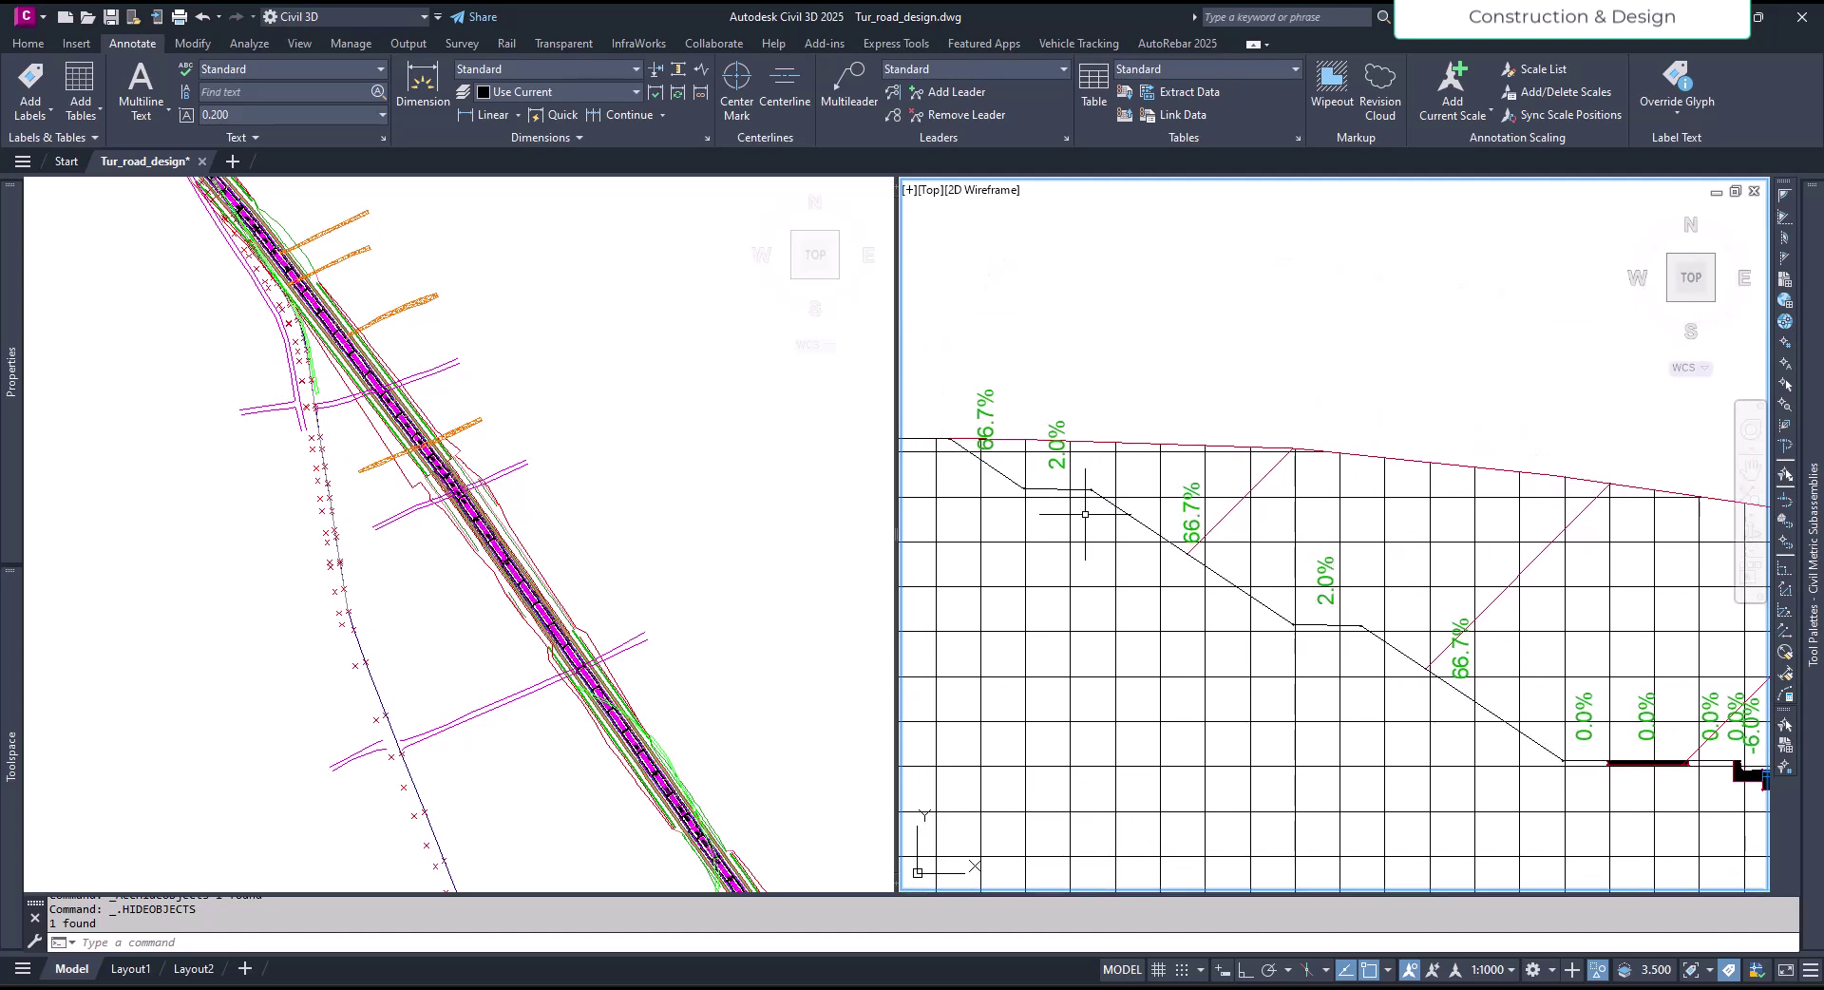
{"action": "middle_click_drag", "start_coordinate": [1372, 722], "coordinate": [951, 376]}
{"action": "middle_click_drag", "start_coordinate": [1535, 645], "coordinate": [1079, 637]}
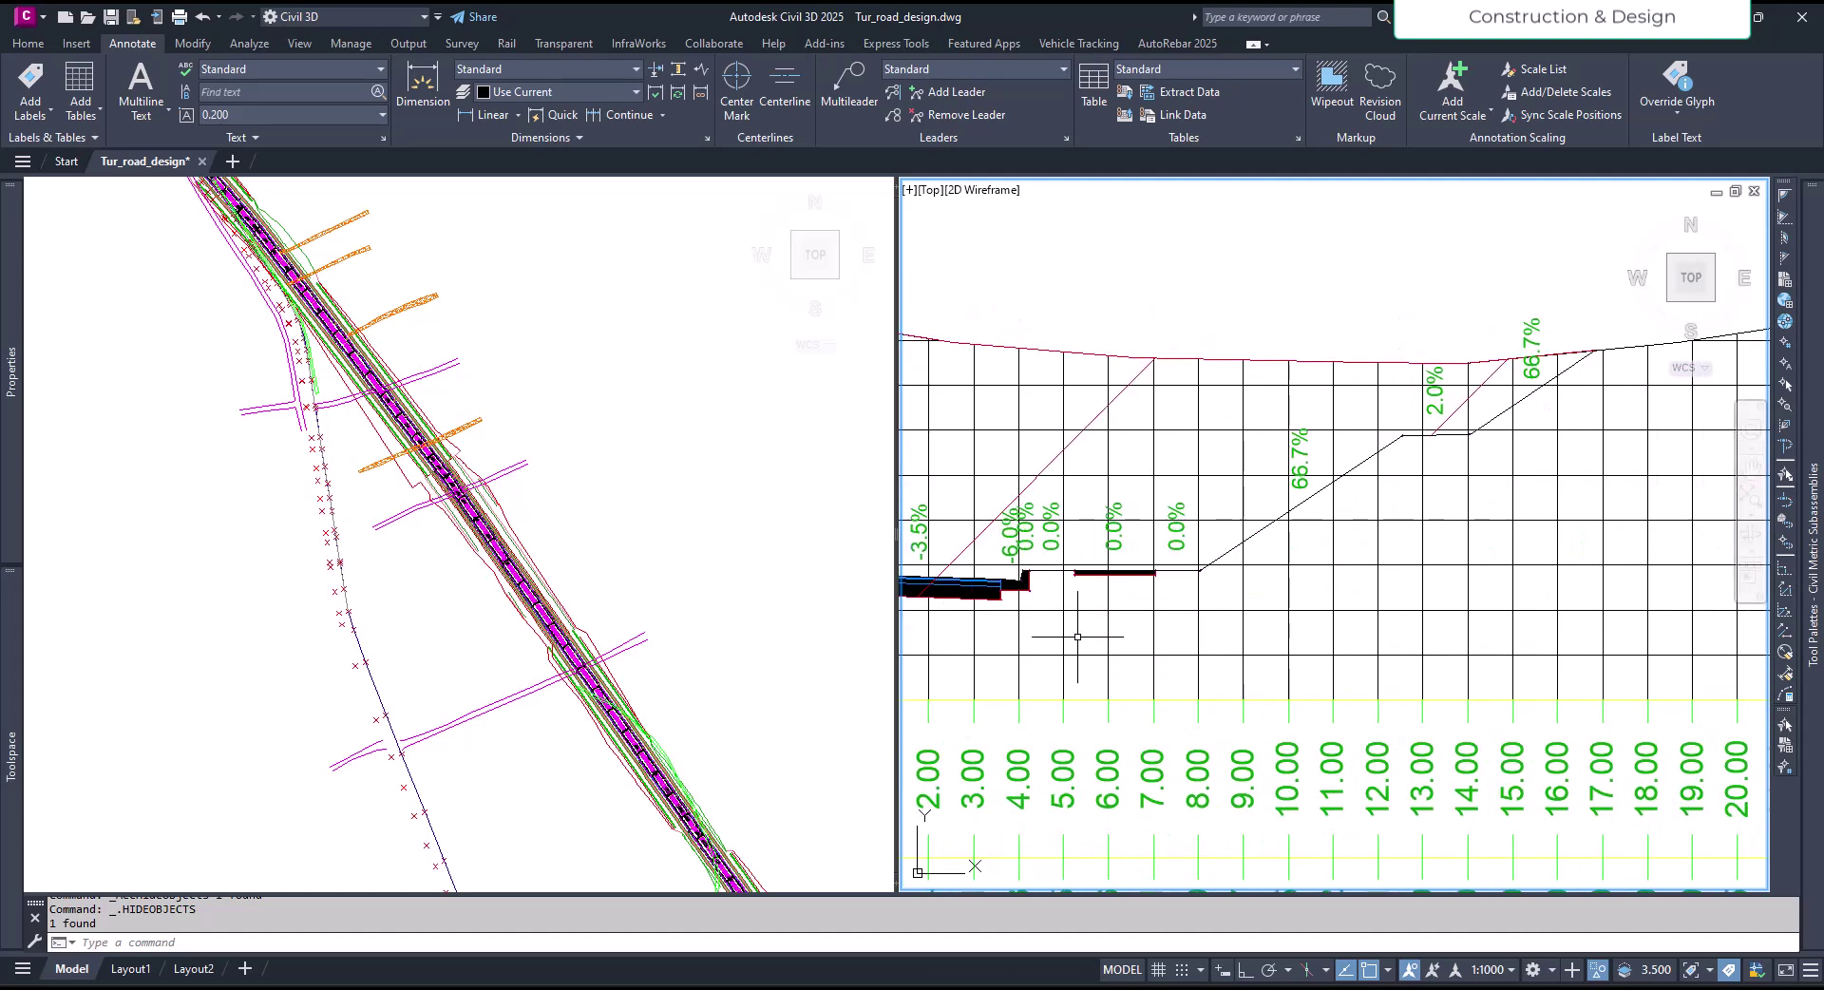
{"action": "middle_click_drag", "start_coordinate": [1469, 565], "coordinate": [1494, 664]}
{"action": "scroll", "coordinate": [1596, 621], "scroll_direction": "down", "scroll_amount": 6}
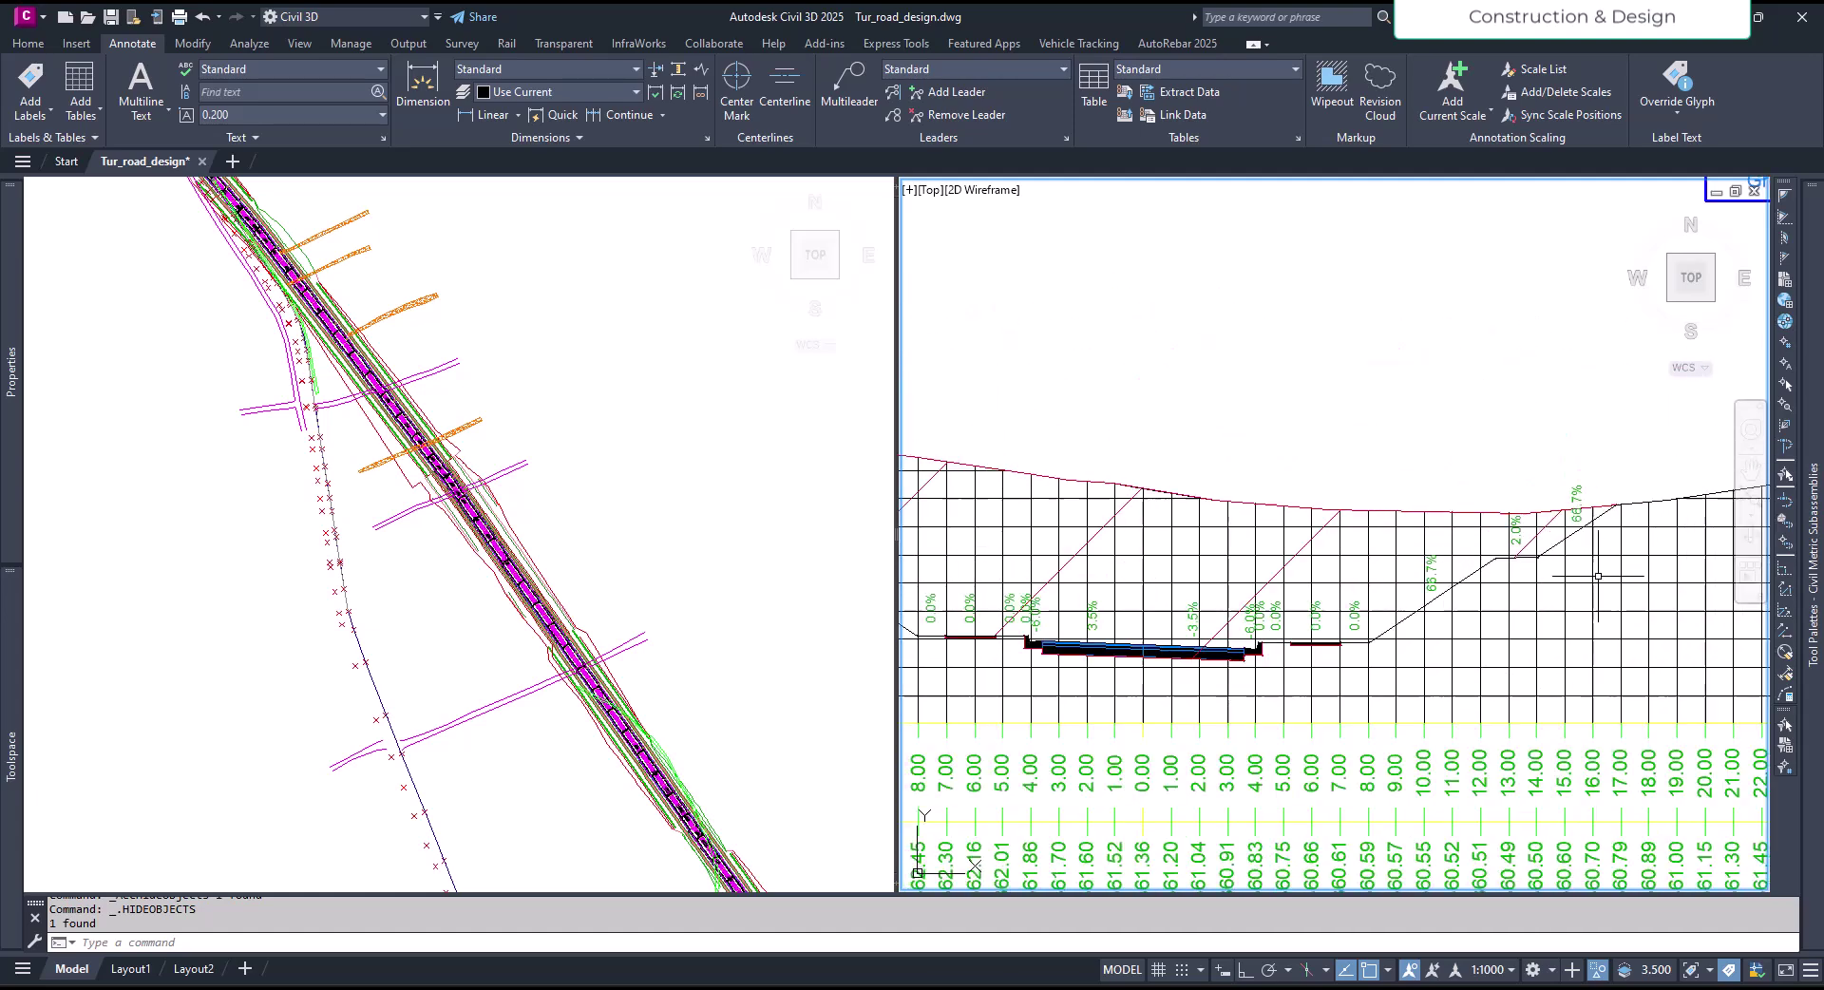
{"action": "scroll", "coordinate": [1303, 614], "scroll_direction": "up", "scroll_amount": 6}
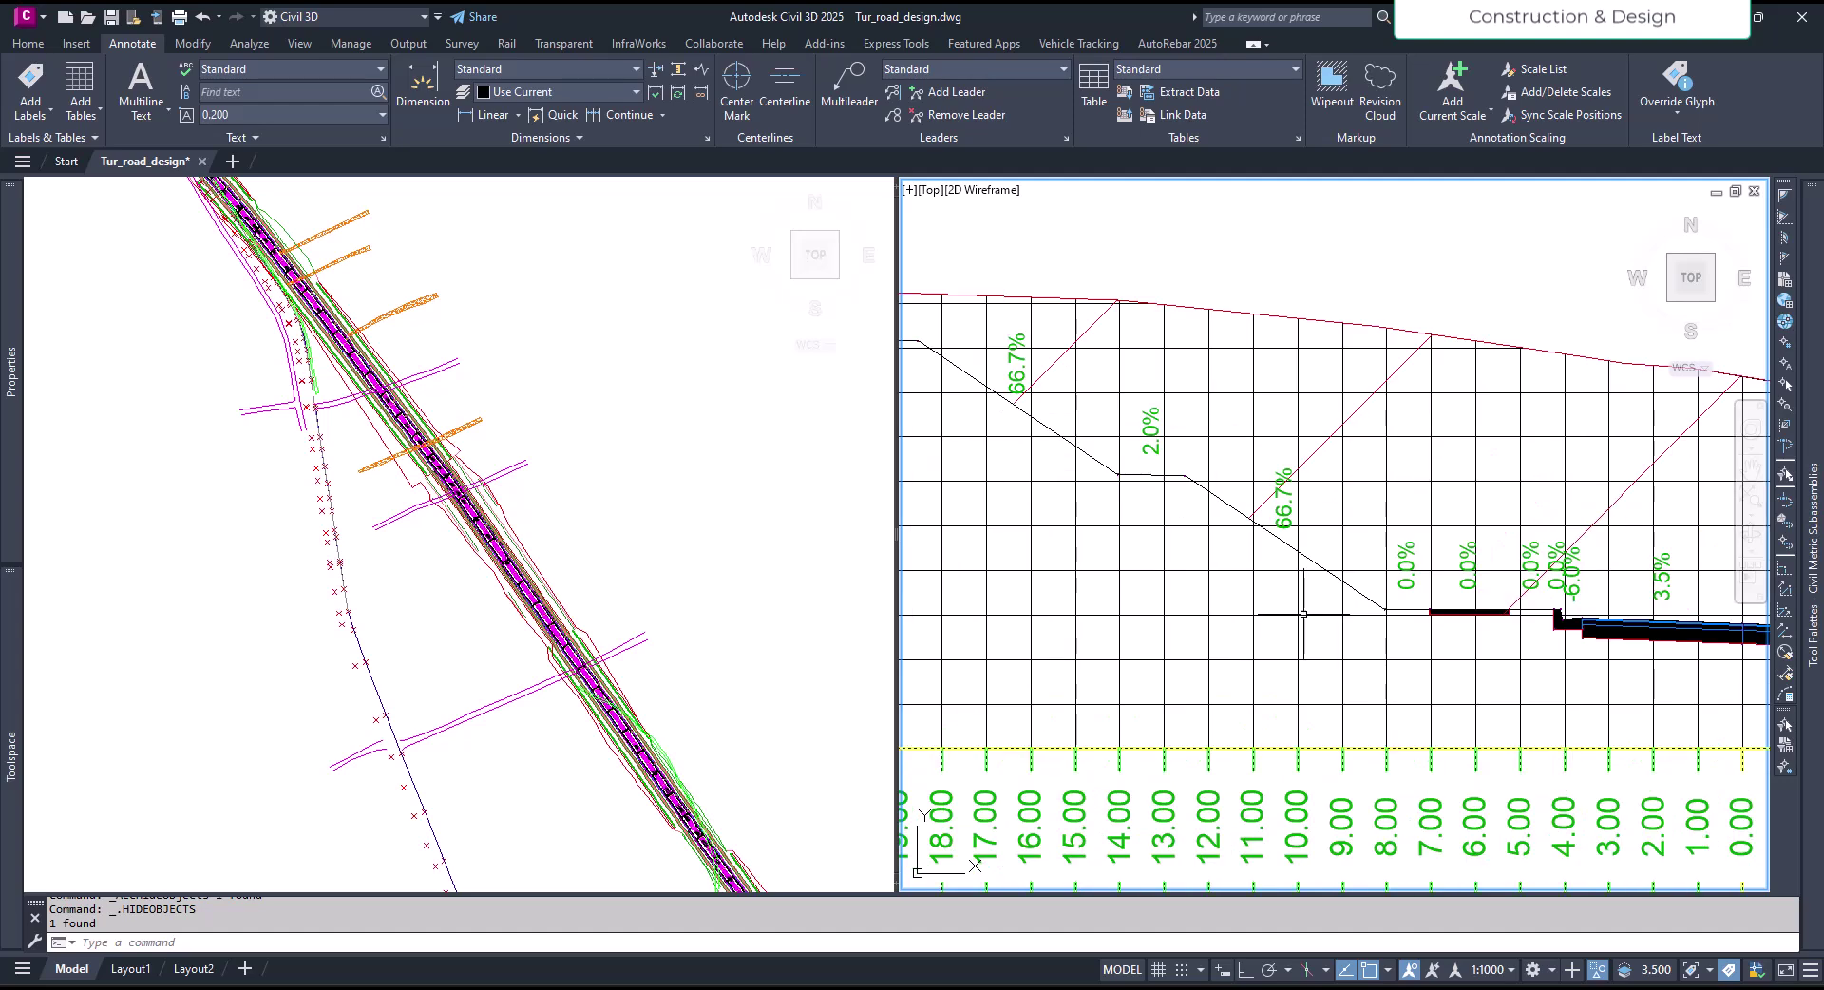
{"action": "mouse_move", "coordinate": [1220, 570]}
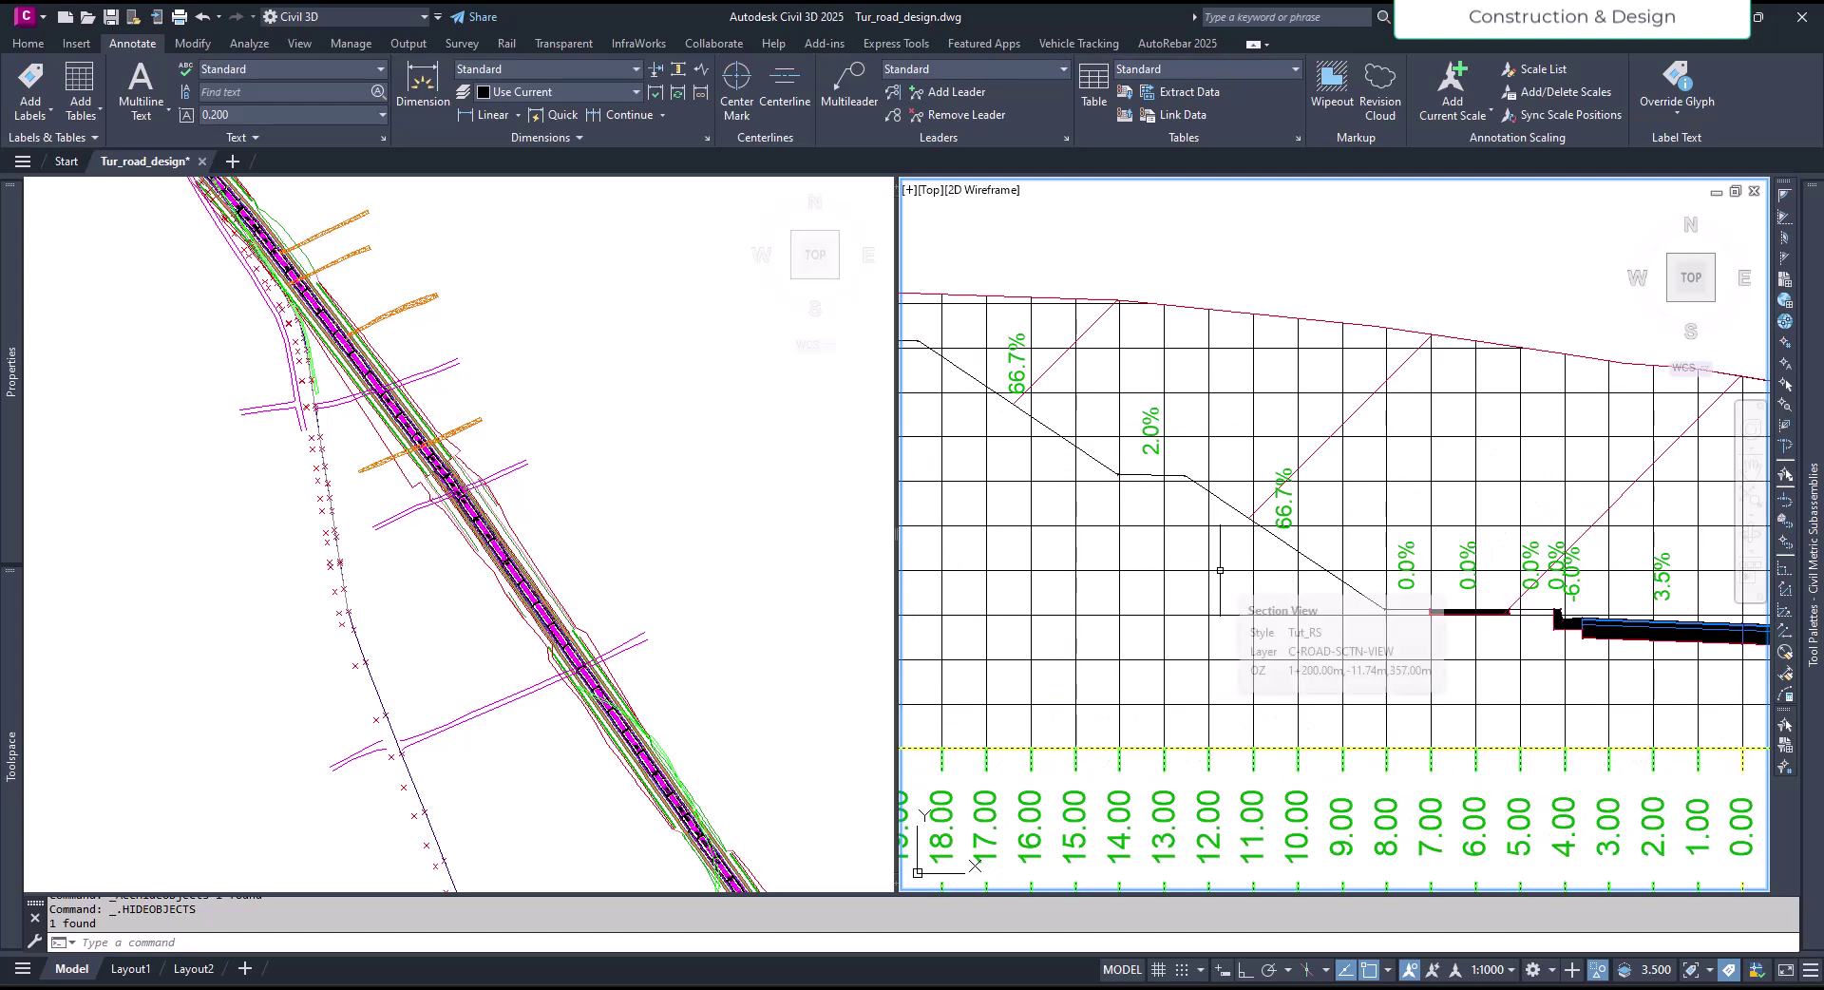
{"action": "scroll", "coordinate": [1346, 667], "scroll_direction": "down", "scroll_amount": 10}
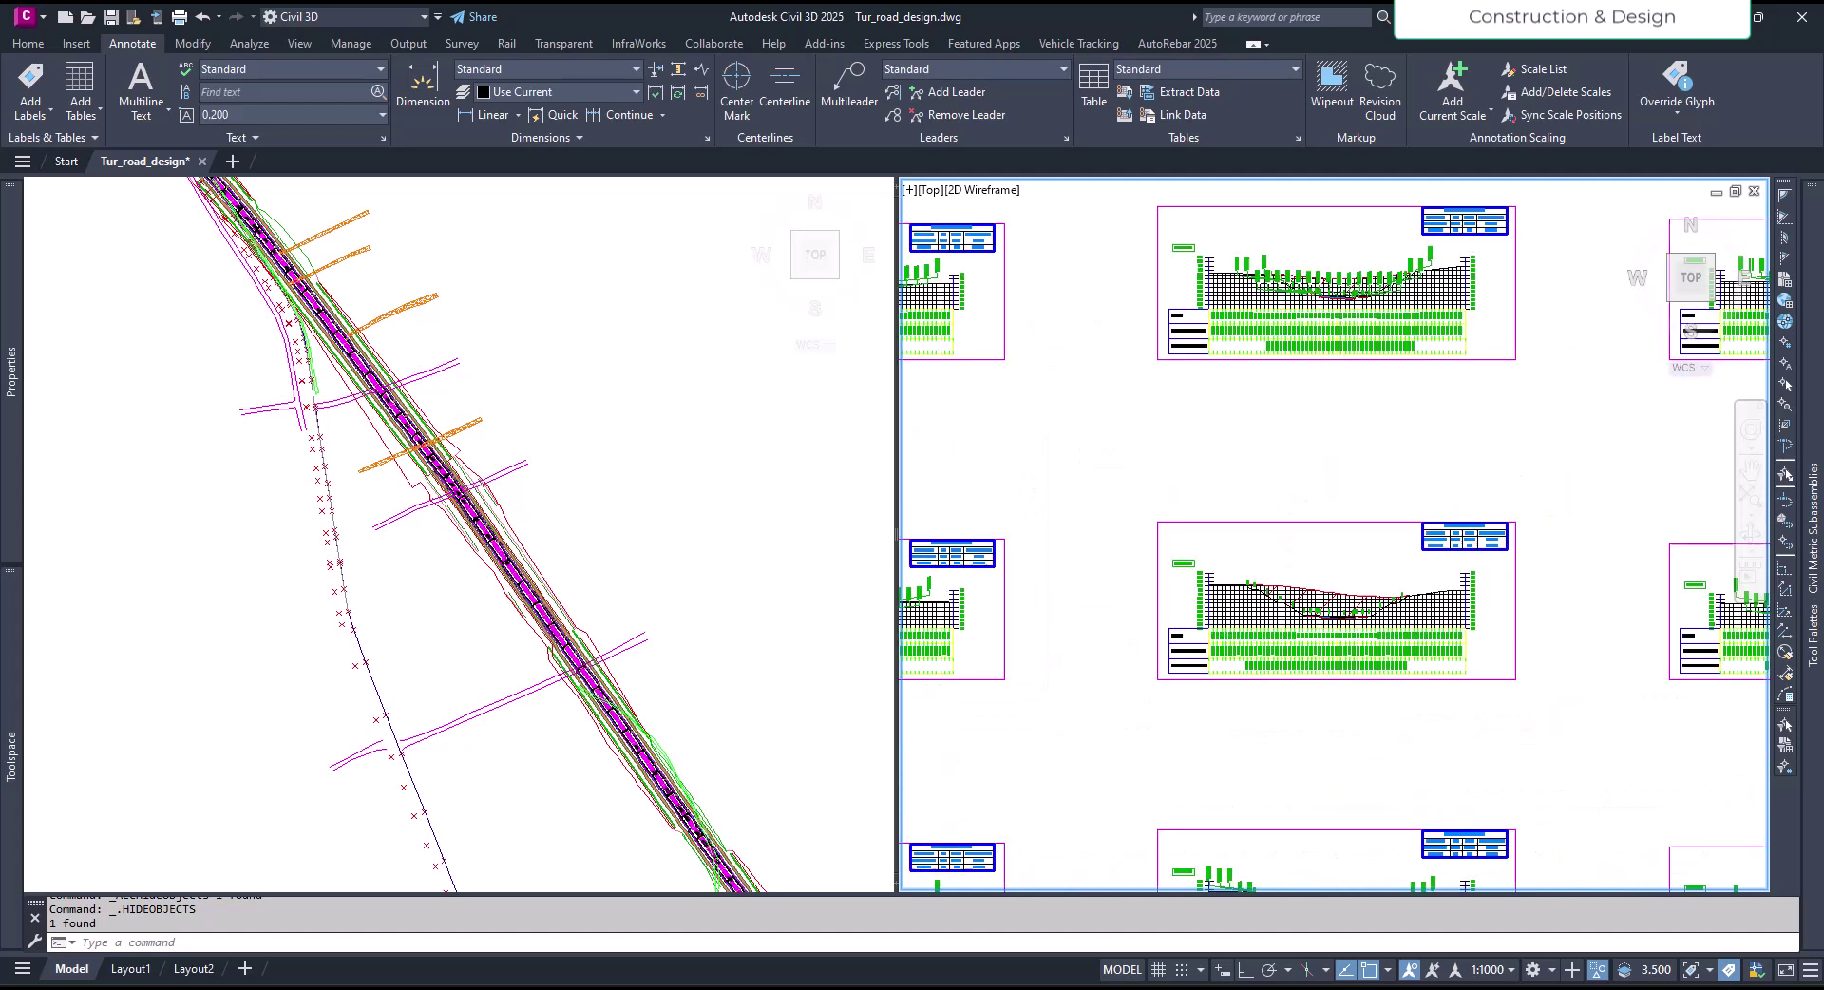
{"action": "scroll", "coordinate": [1346, 667], "scroll_direction": "up", "scroll_amount": 9}
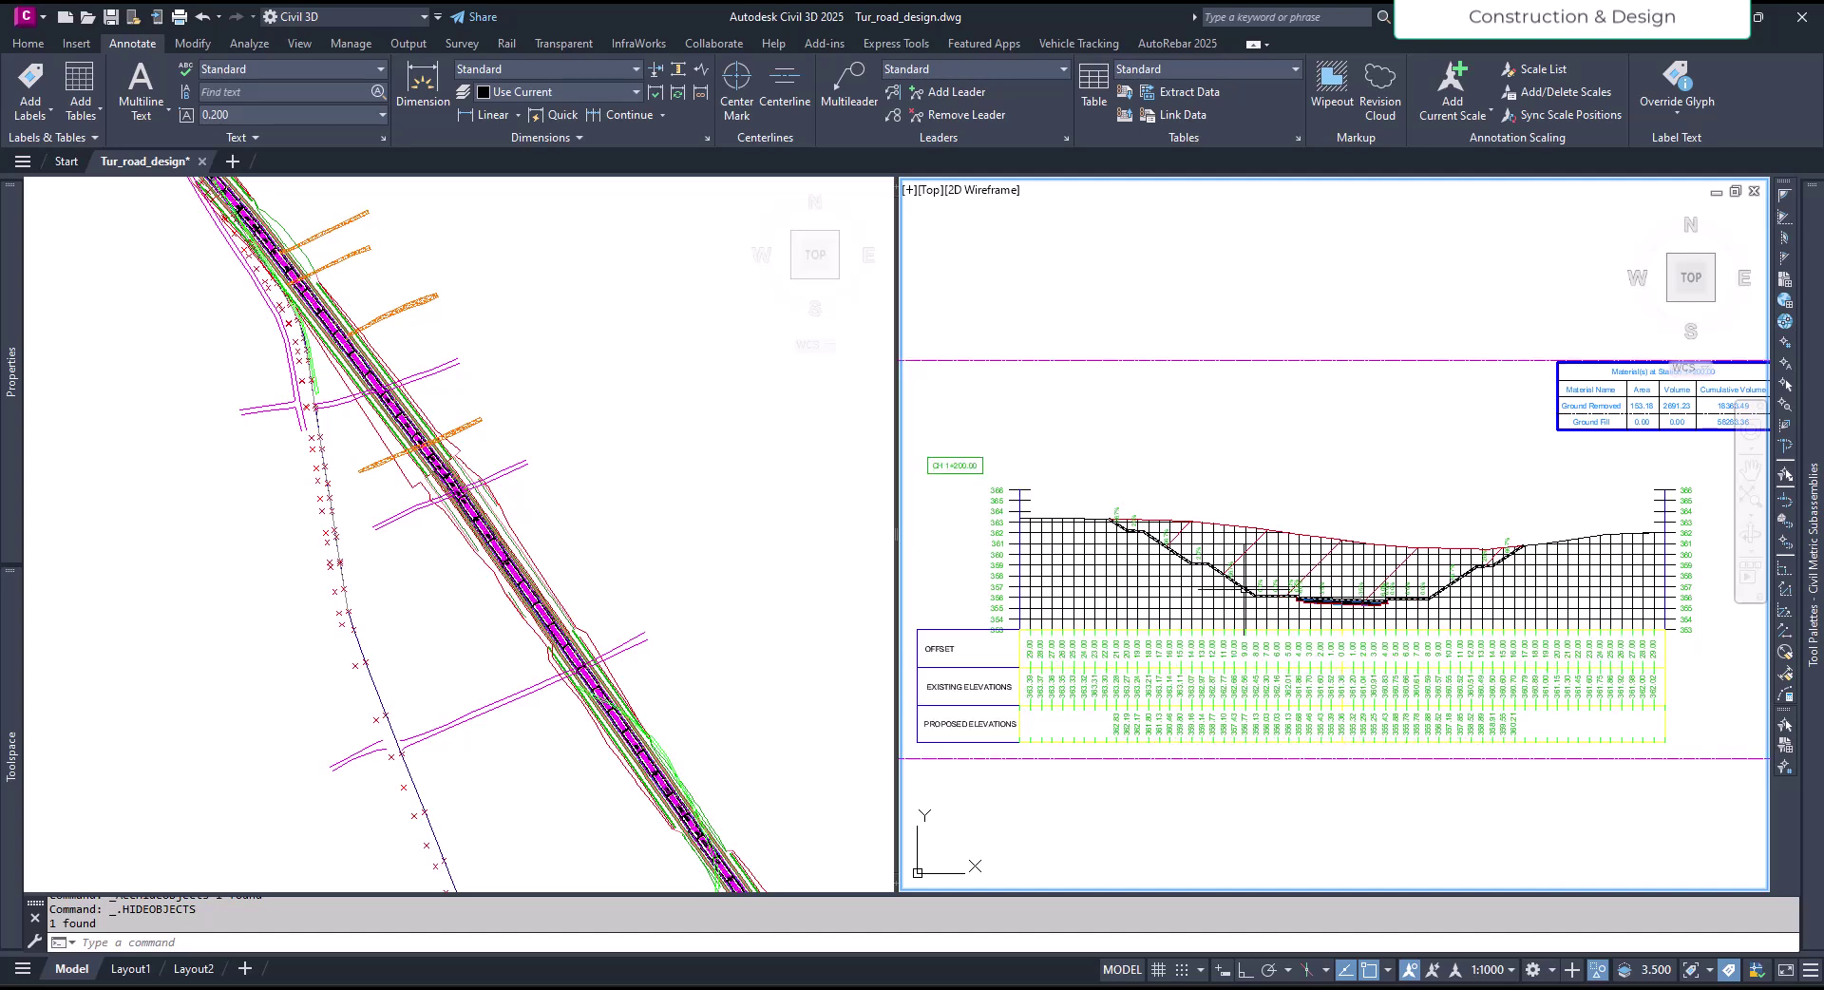
{"action": "scroll", "coordinate": [1244, 590], "scroll_direction": "up", "scroll_amount": 4}
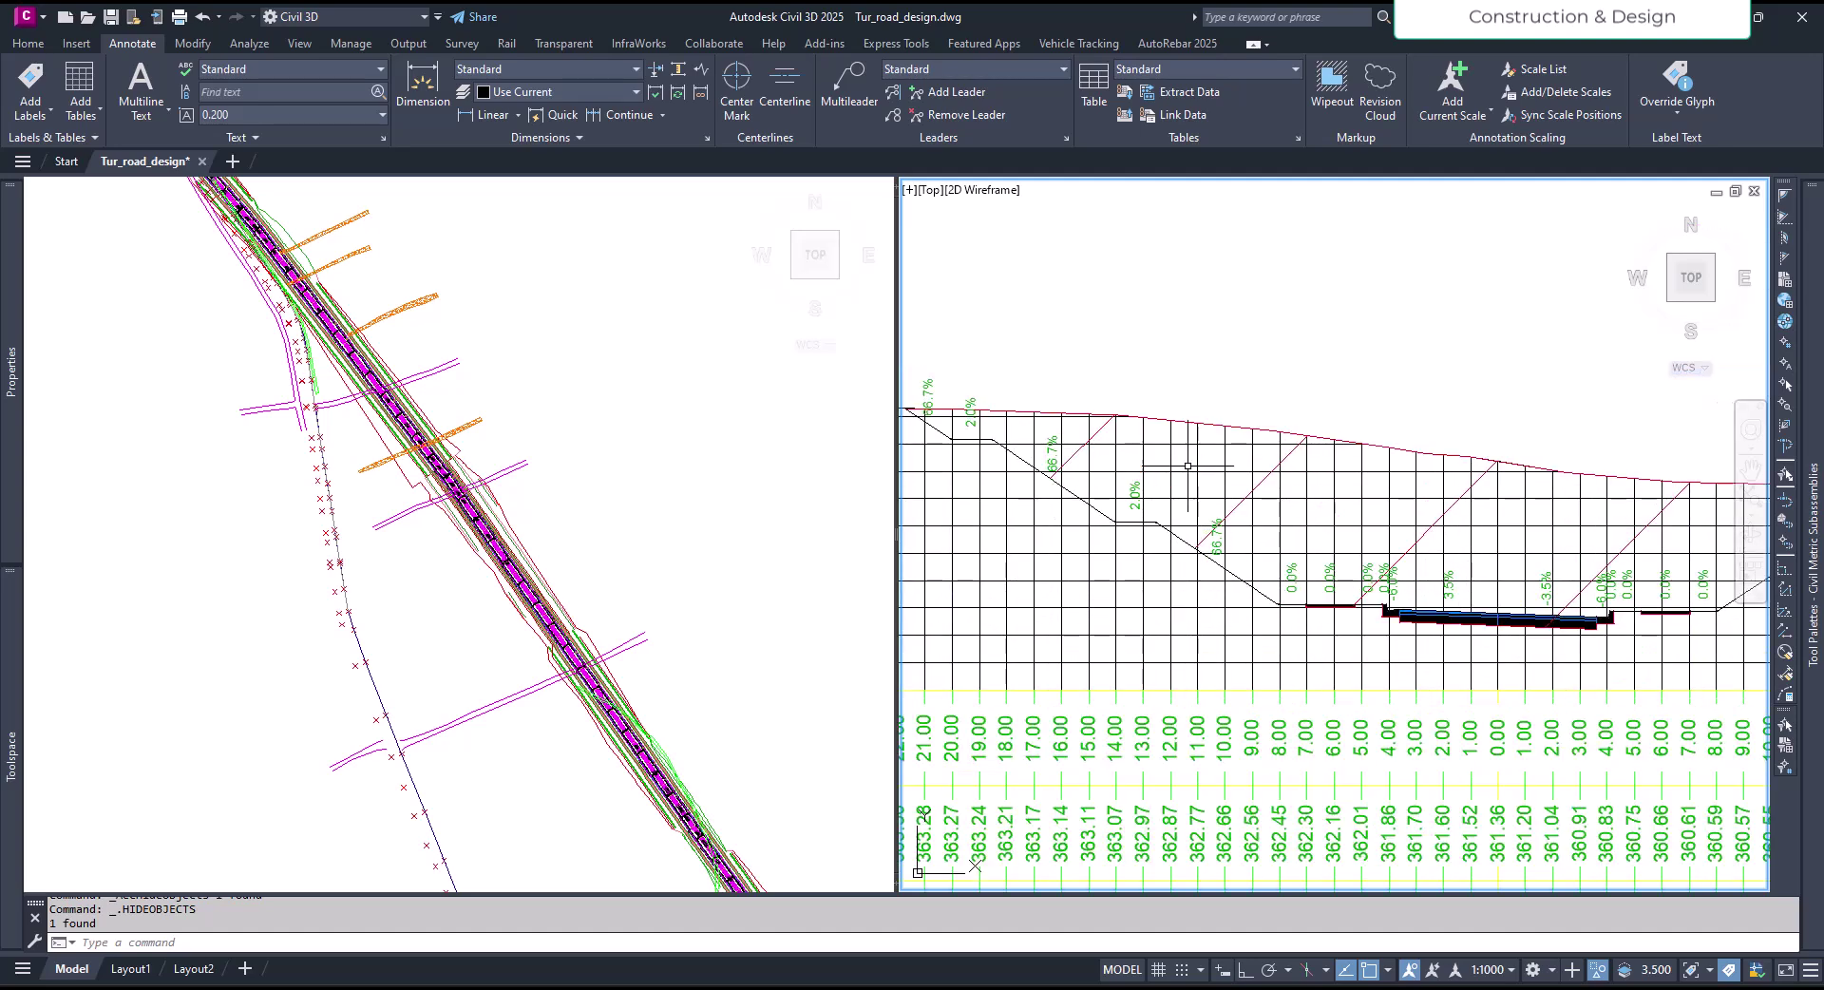
{"action": "mouse_move", "coordinate": [1808, 570]}
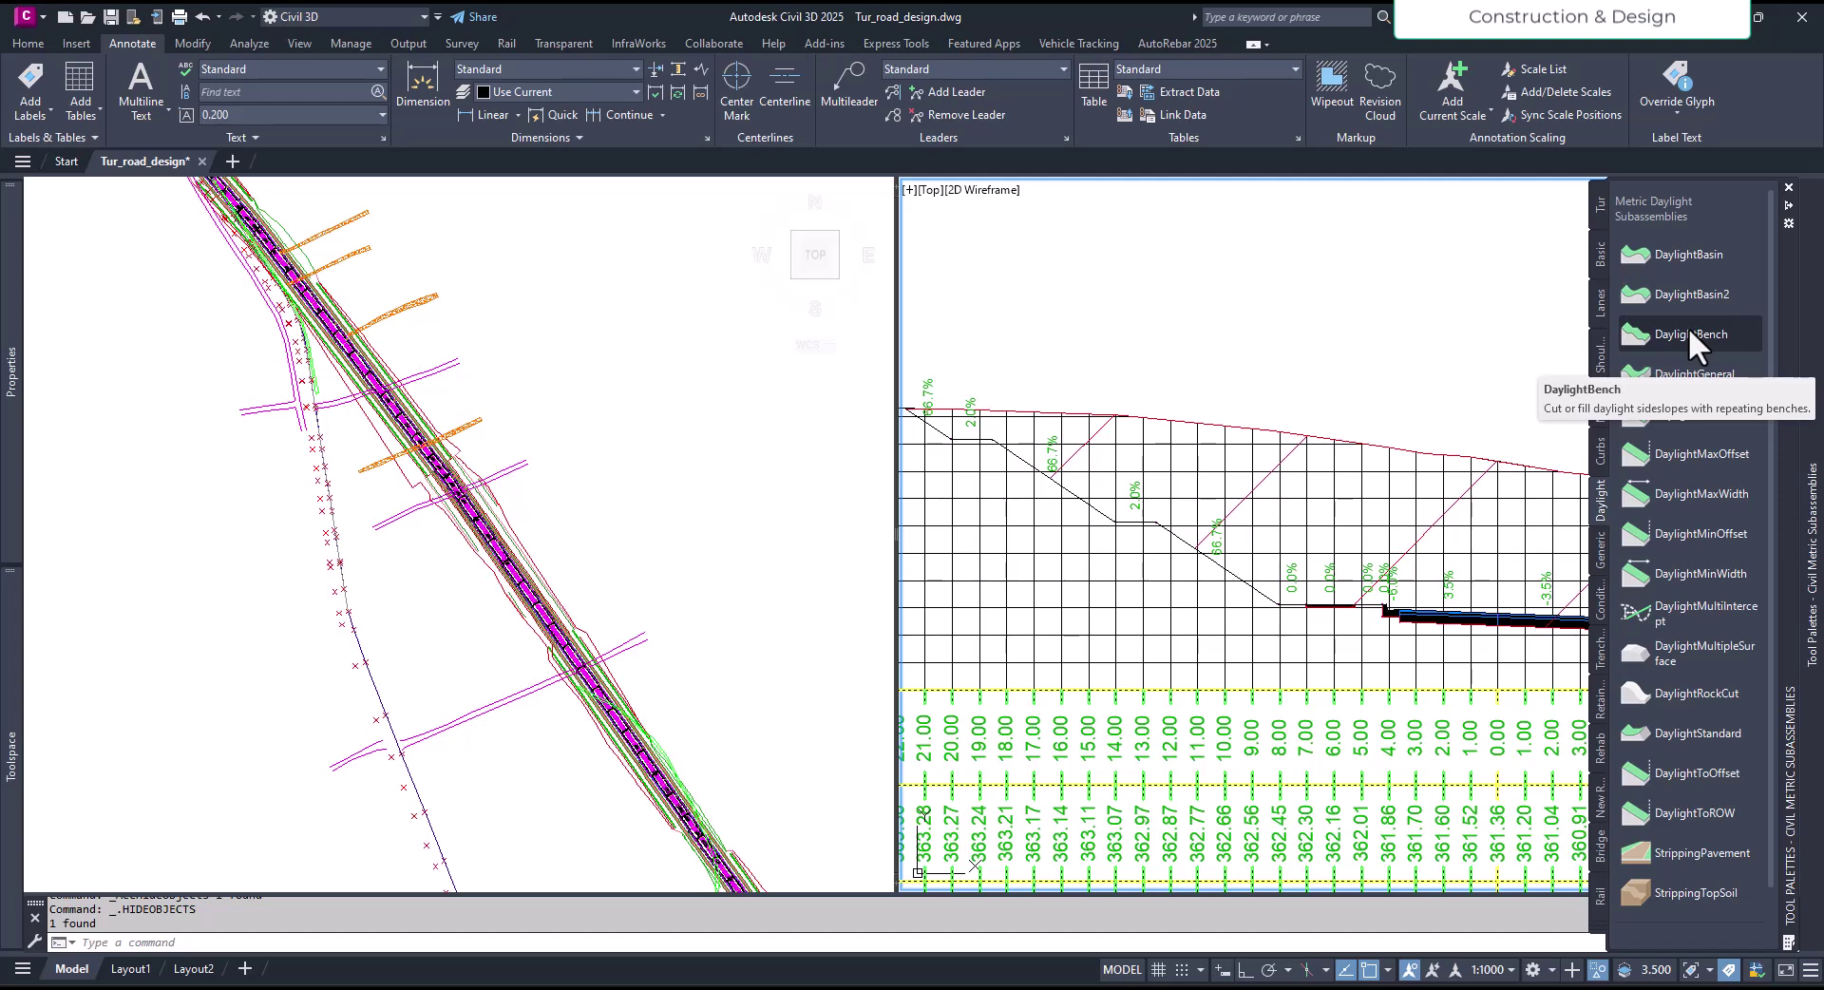
{"action": "left_click", "coordinate": [1686, 323]}
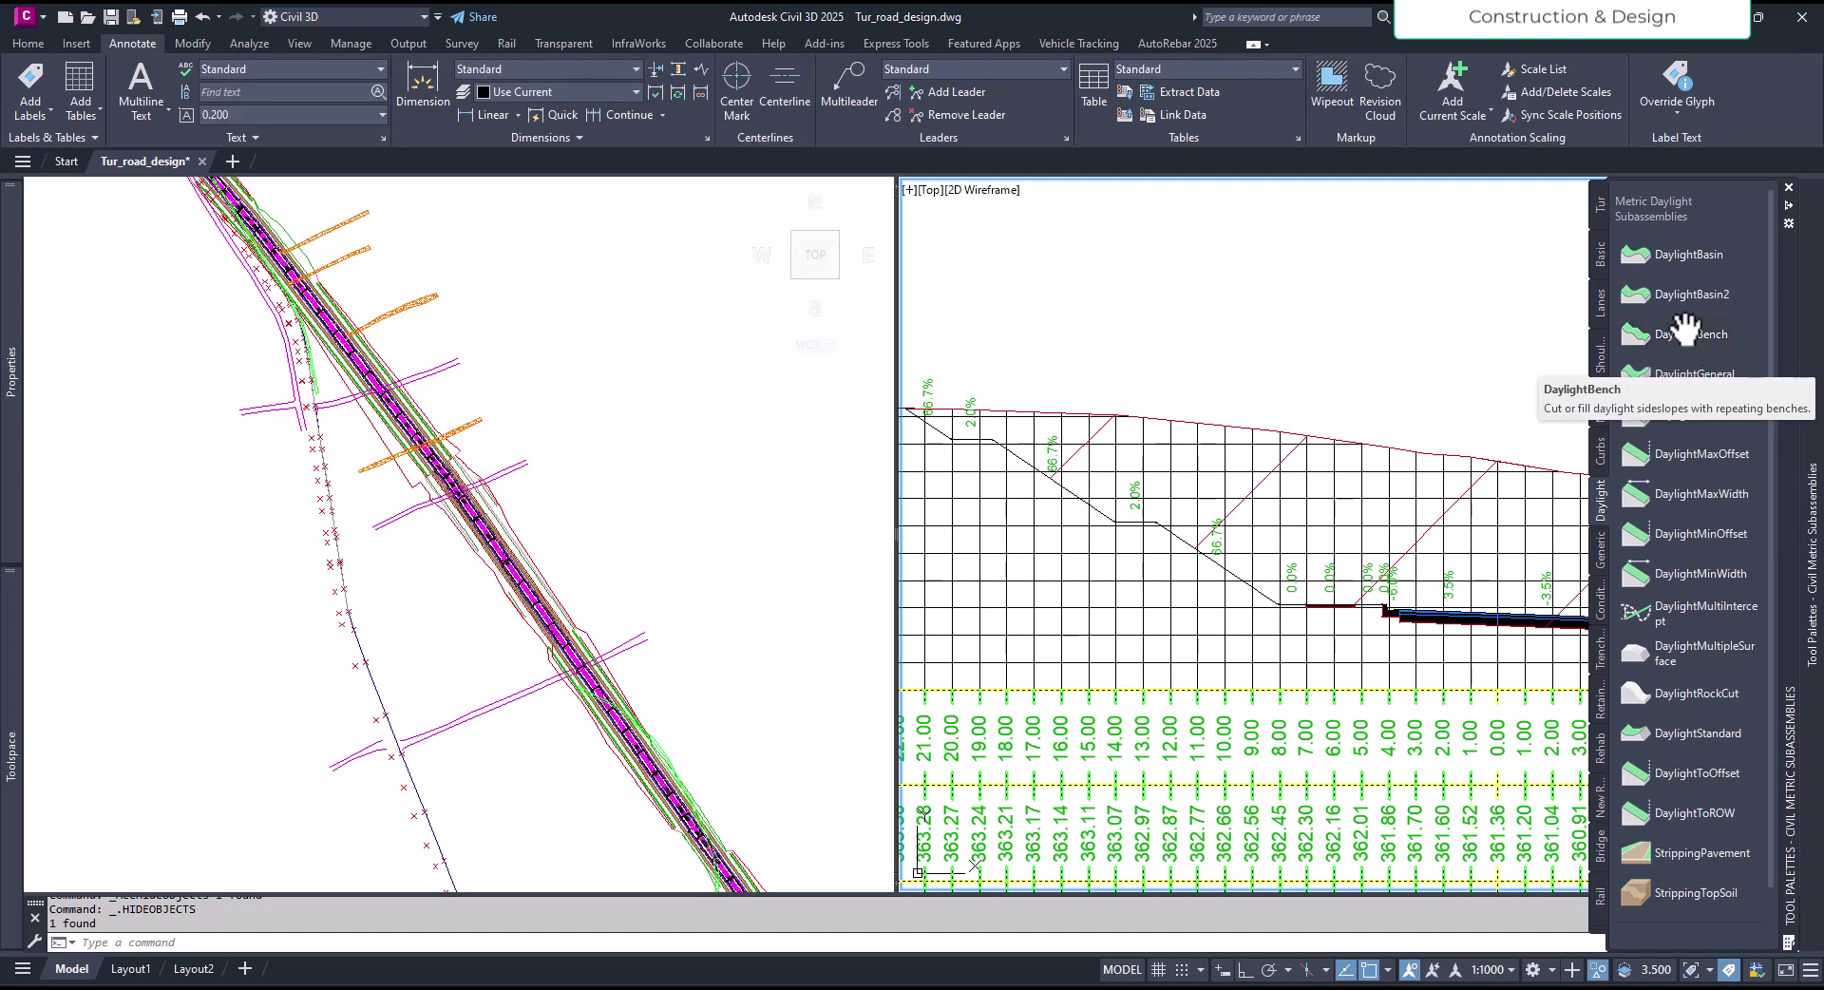
{"action": "mouse_move", "coordinate": [1686, 328]}
{"action": "left_mouse_down"}
{"action": "mouse_move", "coordinate": [1681, 449]}
{"action": "mouse_move", "coordinate": [1437, 532]}
{"action": "mouse_move", "coordinate": [1304, 369]}
{"action": "left_mouse_up"}
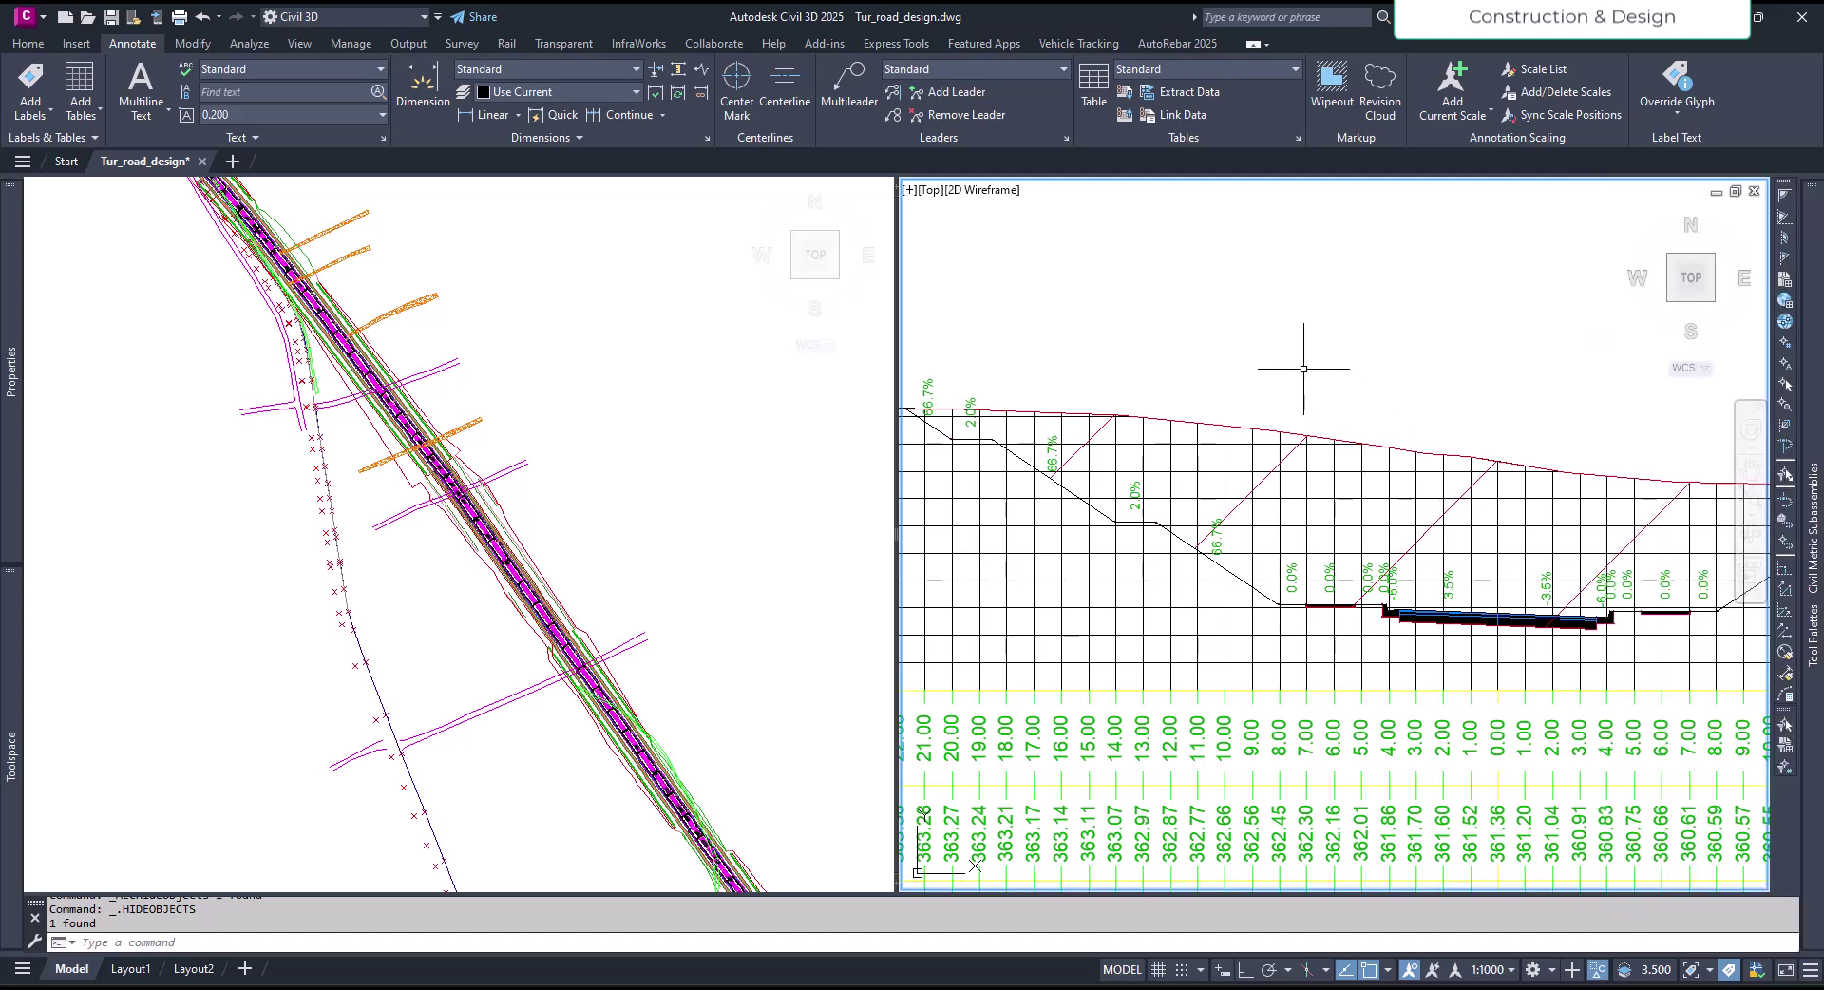
Step: Delete the right DaylightBench subassembly from the lower road assembly
{"action": "scroll", "coordinate": [1438, 556], "scroll_direction": "down", "scroll_amount": 5}
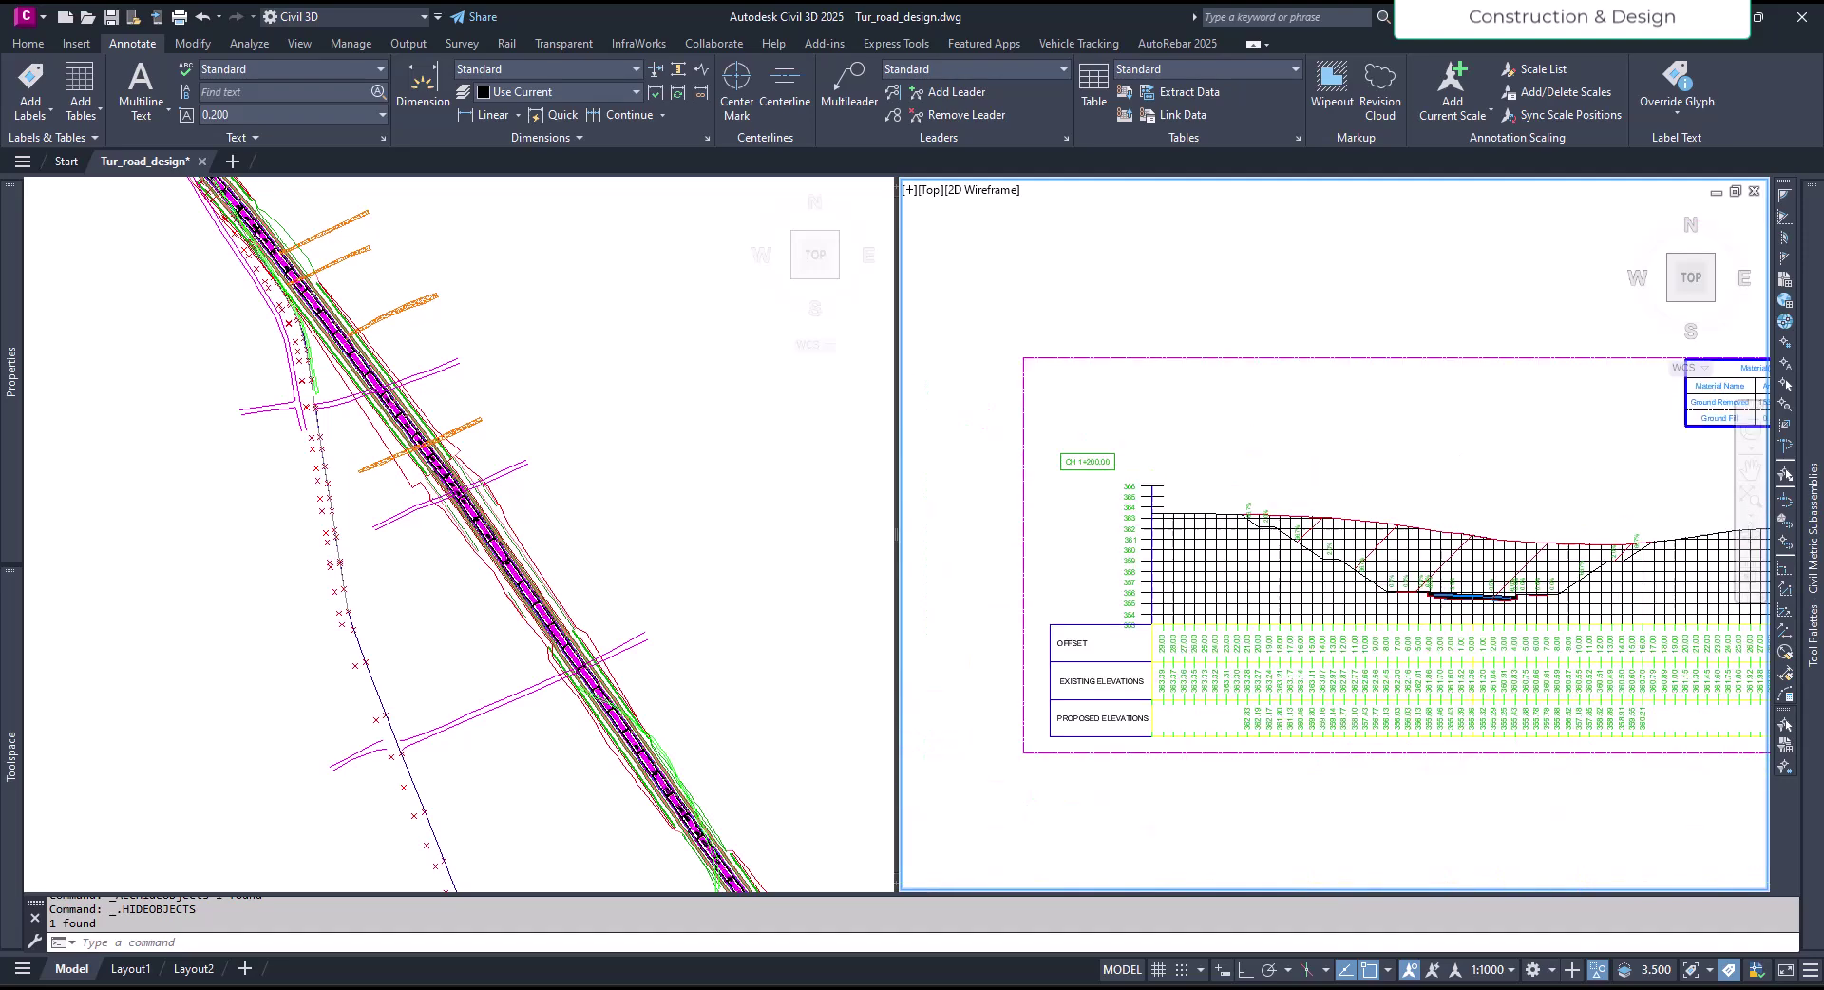
{"action": "scroll", "coordinate": [1389, 566], "scroll_direction": "down", "scroll_amount": 4}
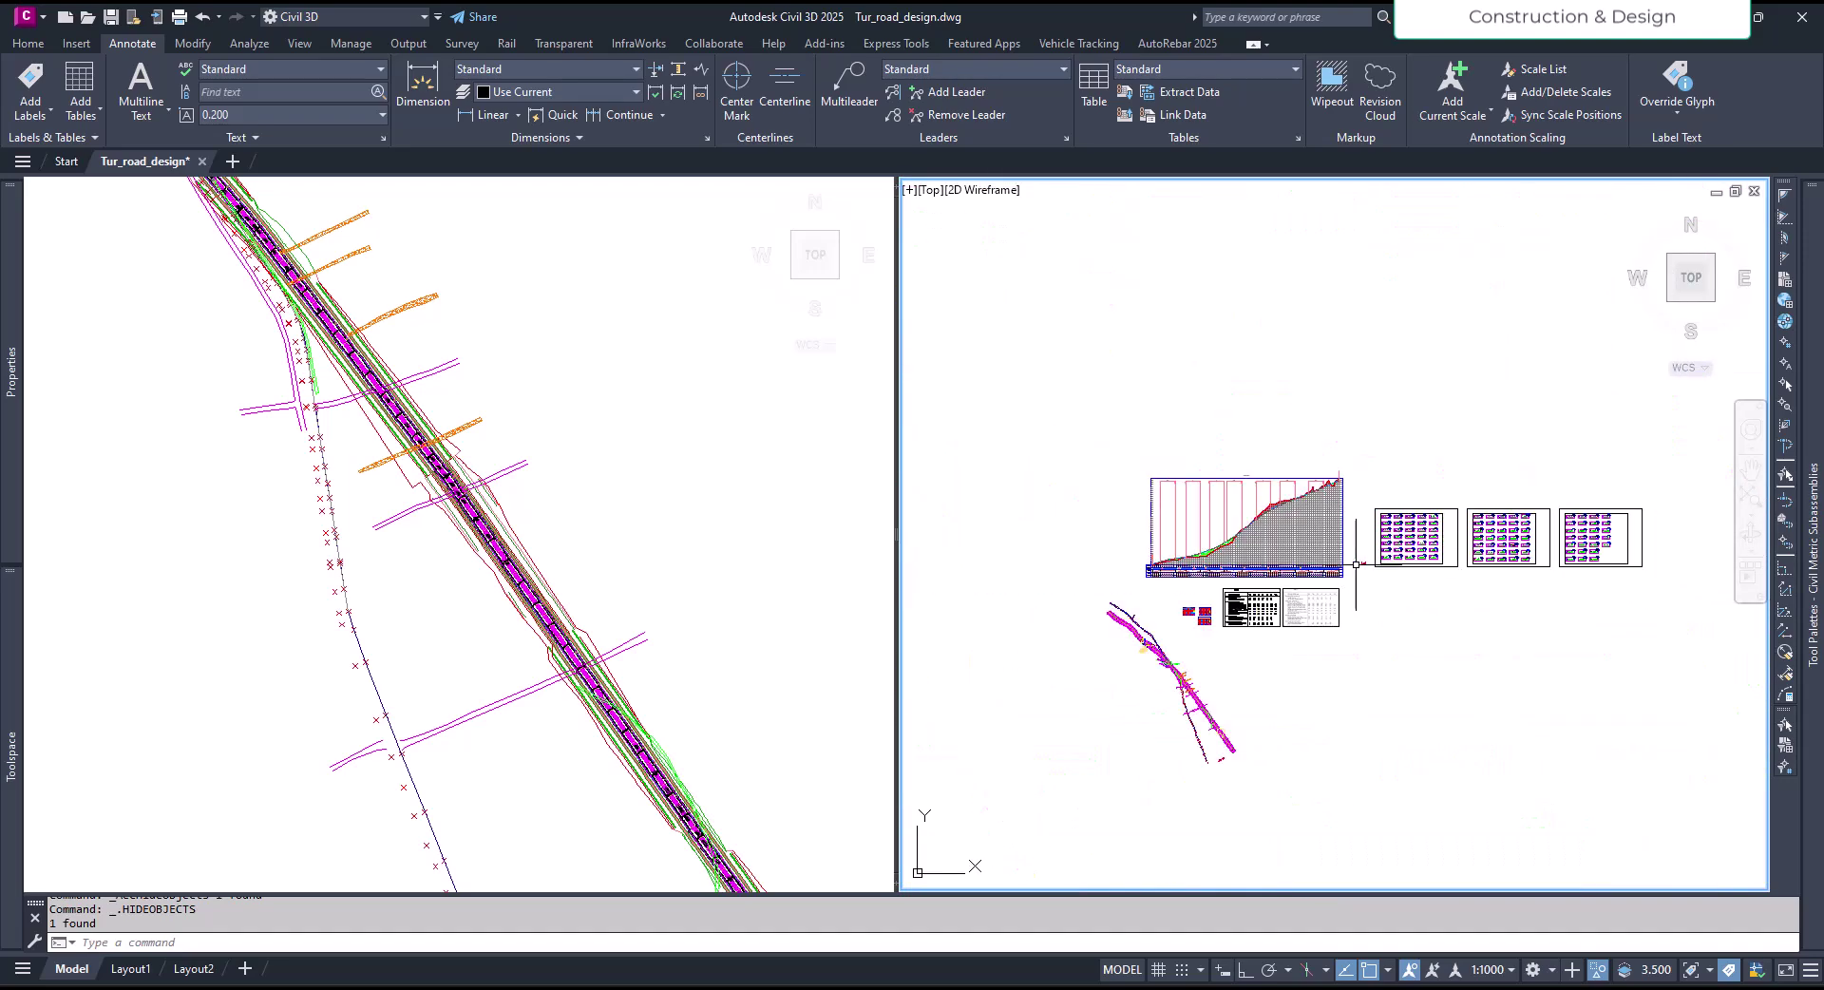
{"action": "scroll", "coordinate": [1389, 567], "scroll_direction": "up", "scroll_amount": 3}
{"action": "scroll", "coordinate": [1368, 575], "scroll_direction": "up", "scroll_amount": 7}
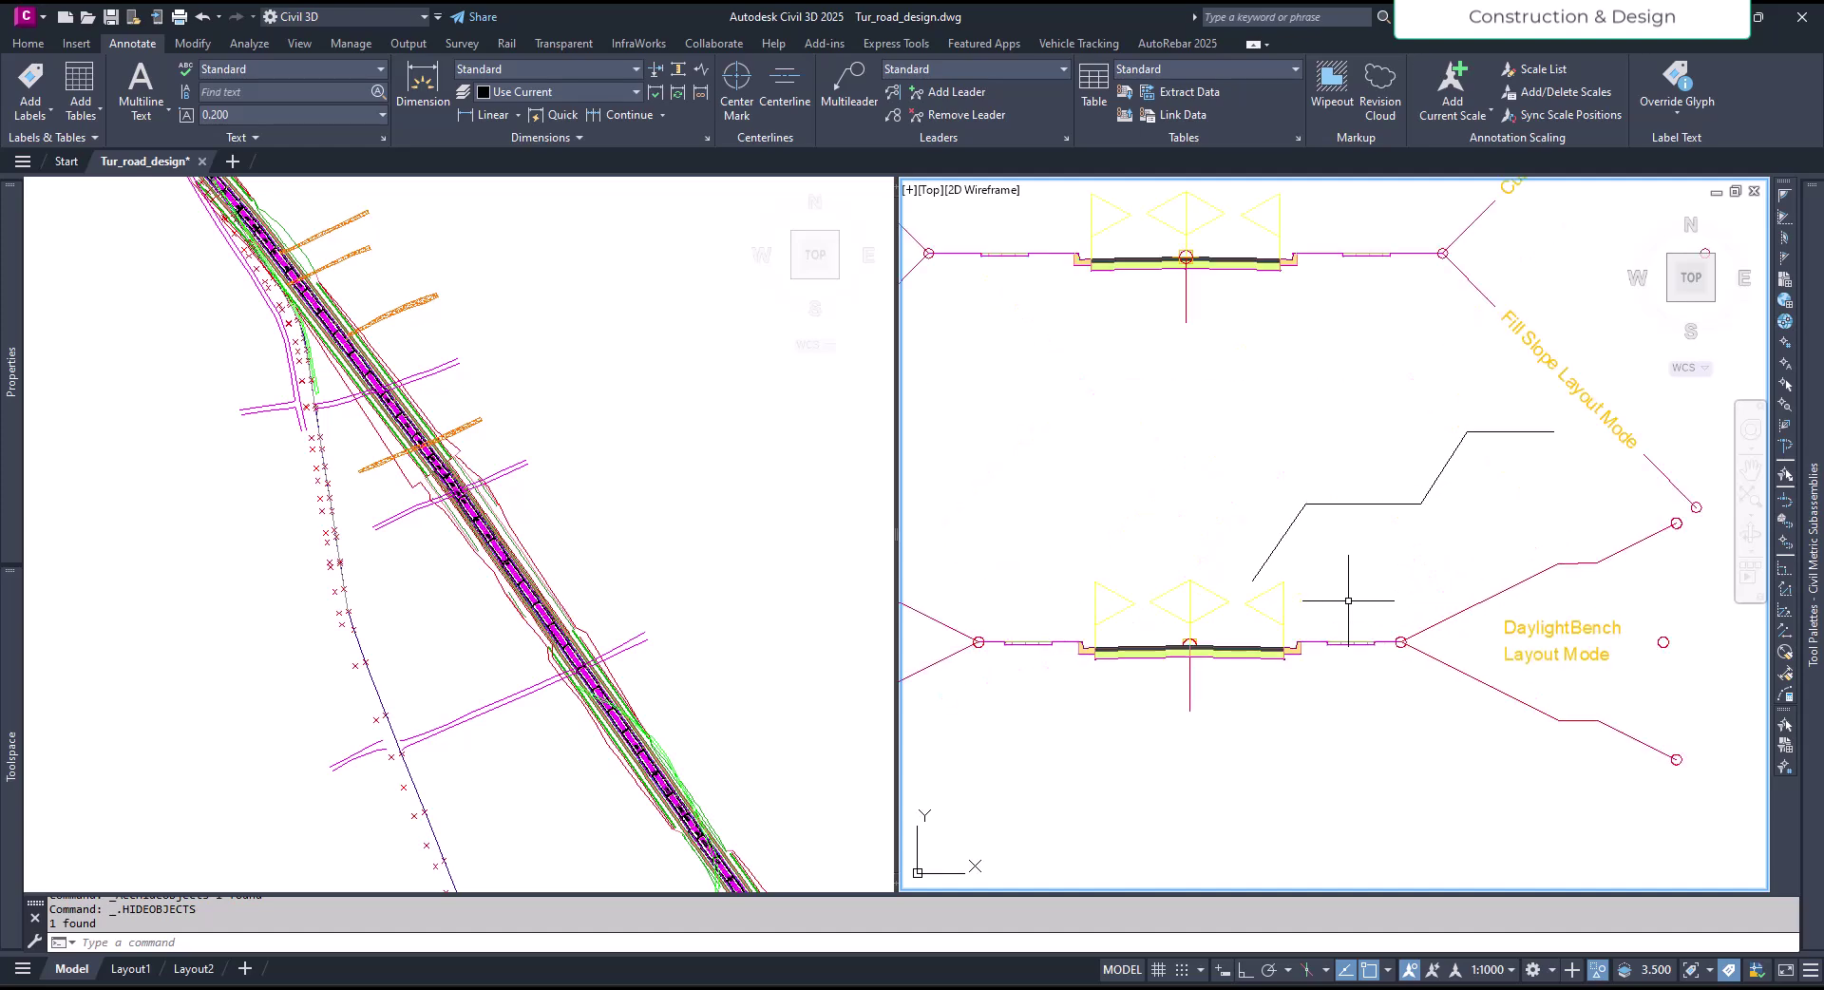
{"action": "middle_click_drag", "start_coordinate": [1389, 599], "coordinate": [1224, 574]}
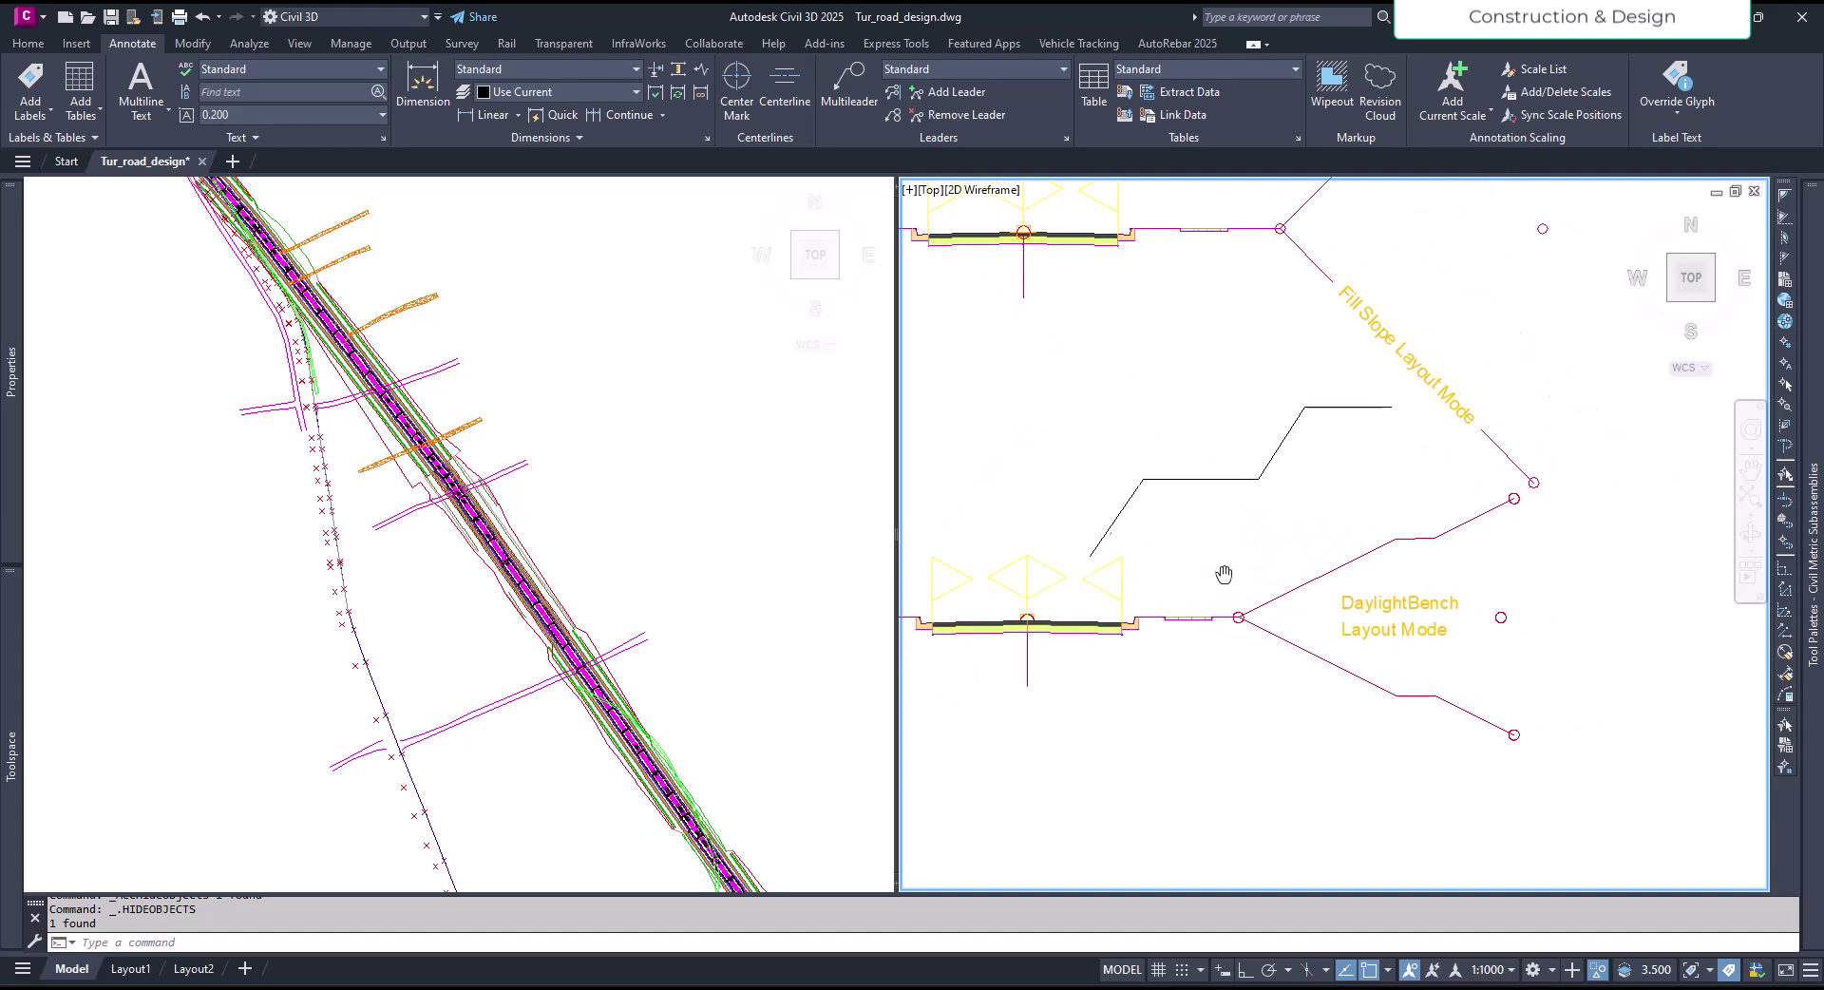
{"action": "left_click", "coordinate": [1317, 574]}
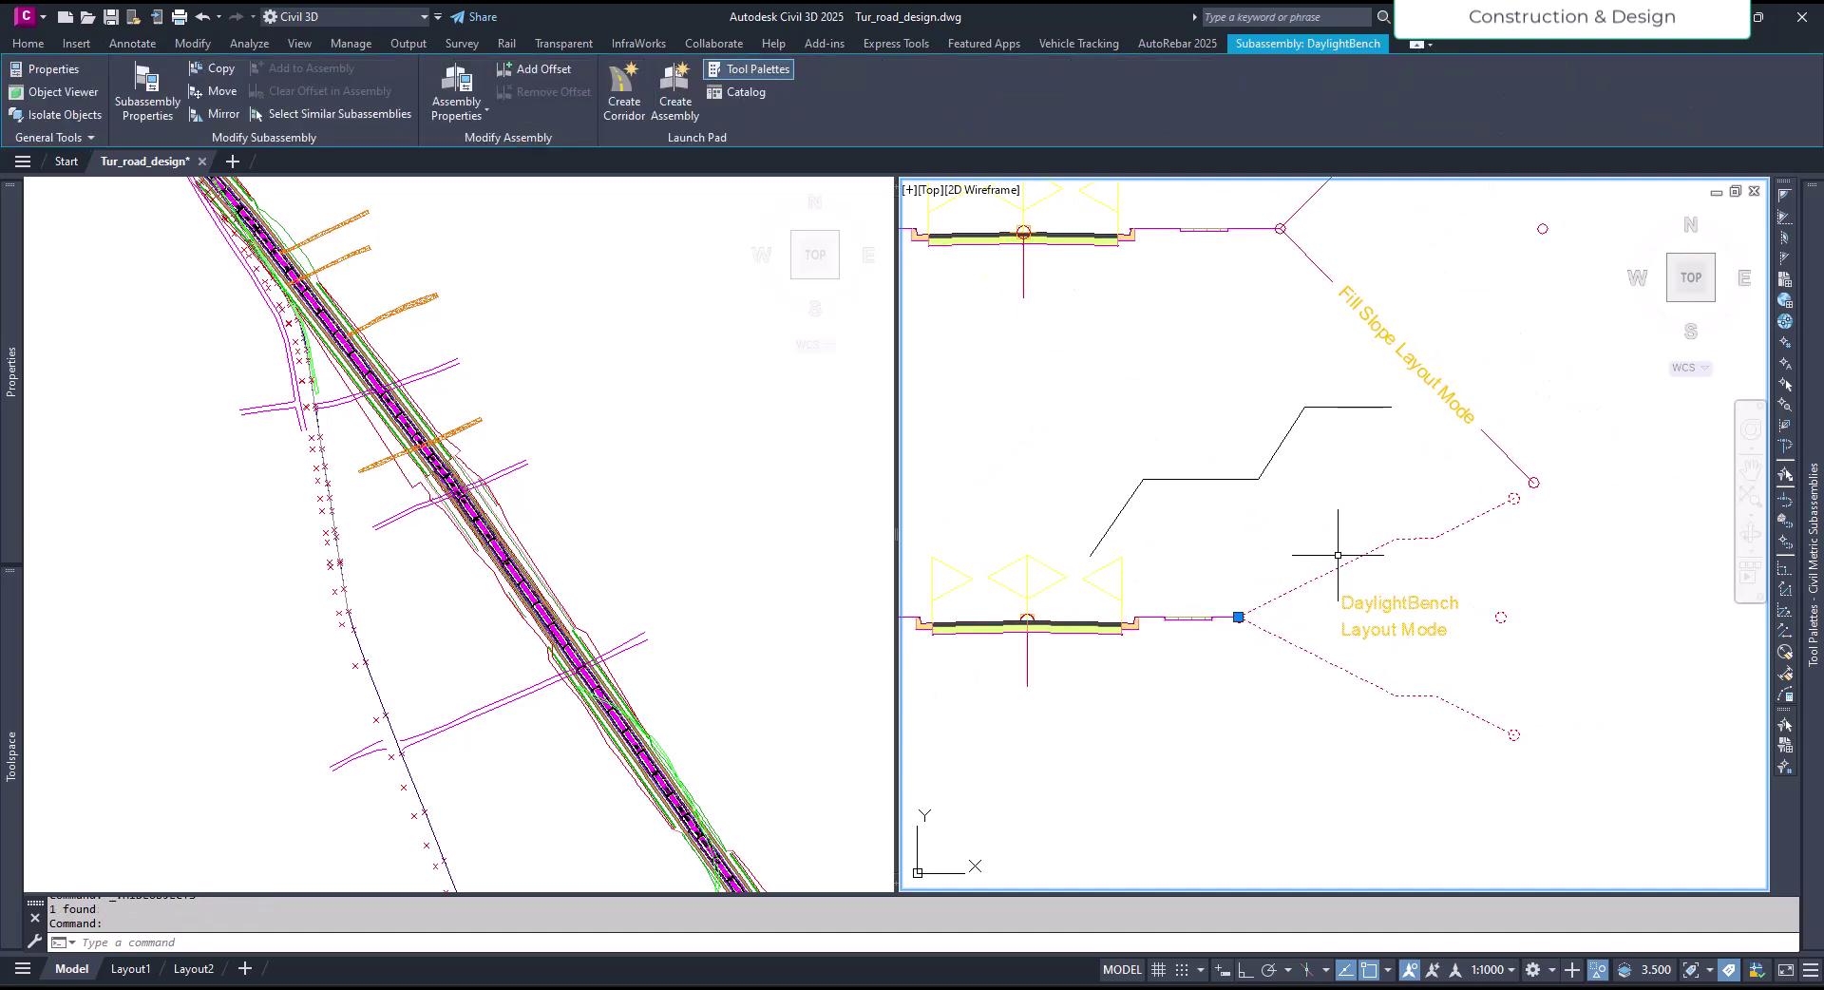
{"action": "key", "text": "Delete"}
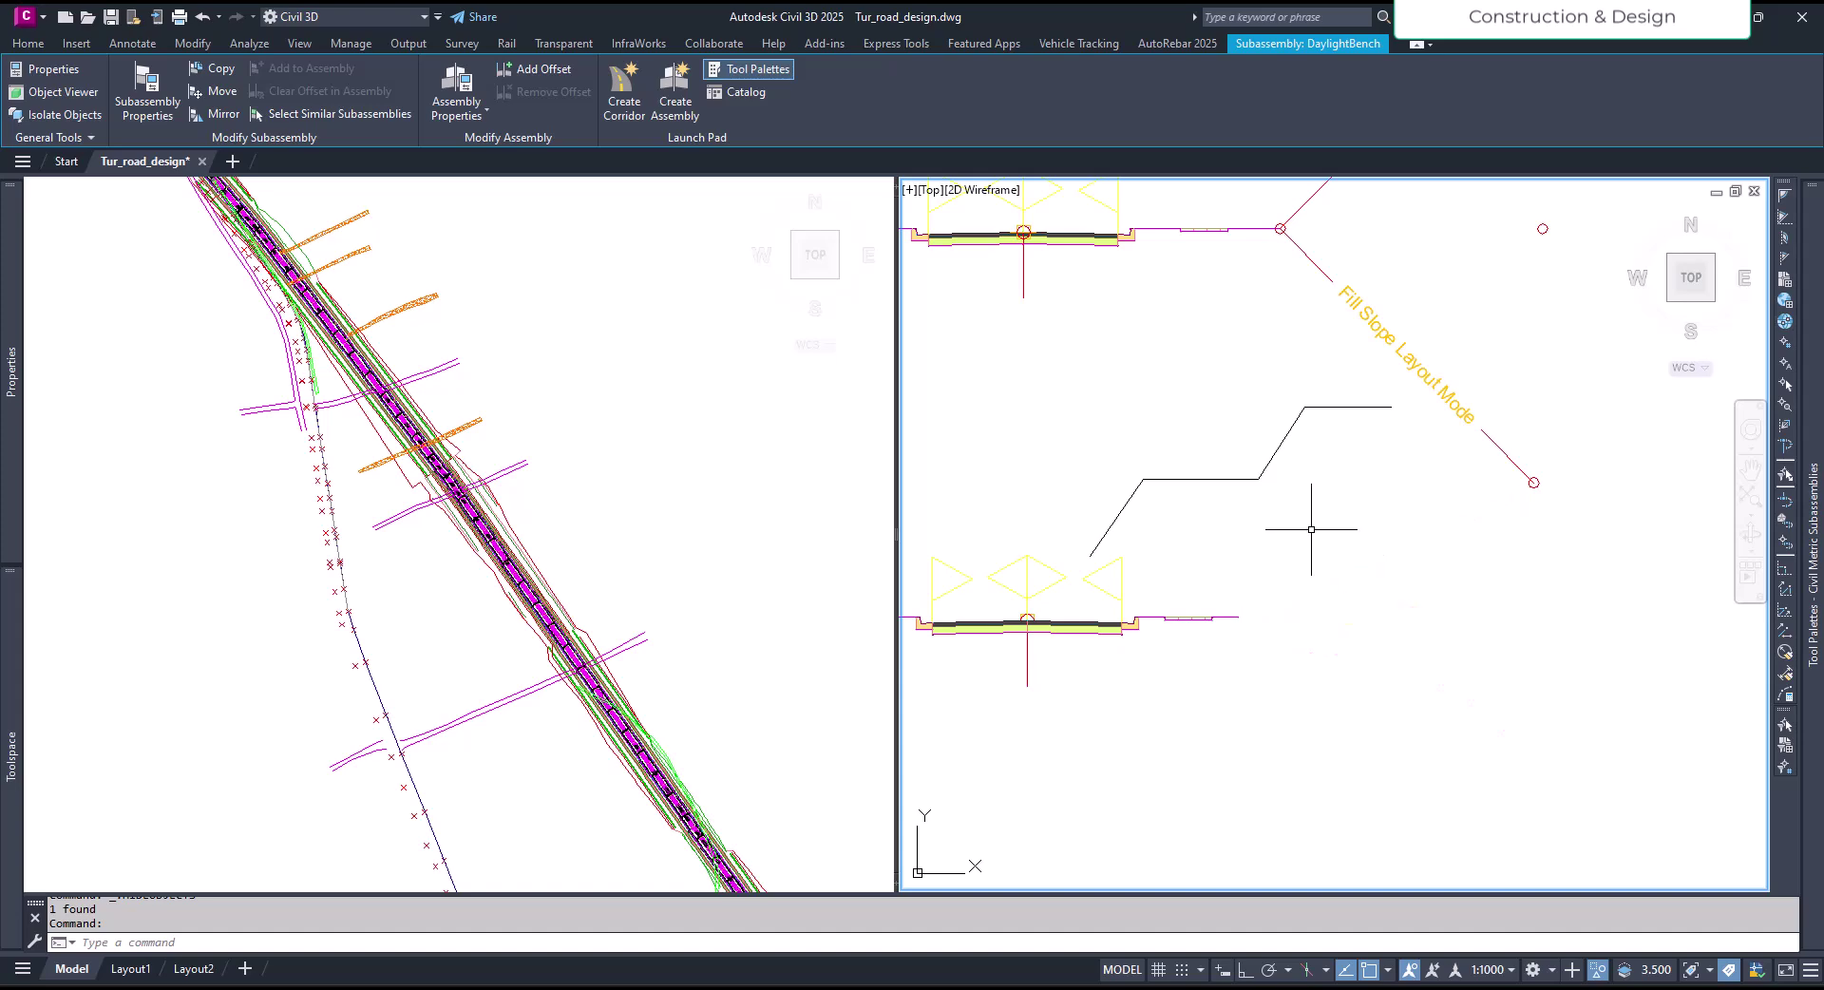
Step: Attach a DaylightGeneral subassembly to the outer right end of the lower road assembly
{"action": "scroll", "coordinate": [1236, 655], "scroll_direction": "up", "scroll_amount": 1}
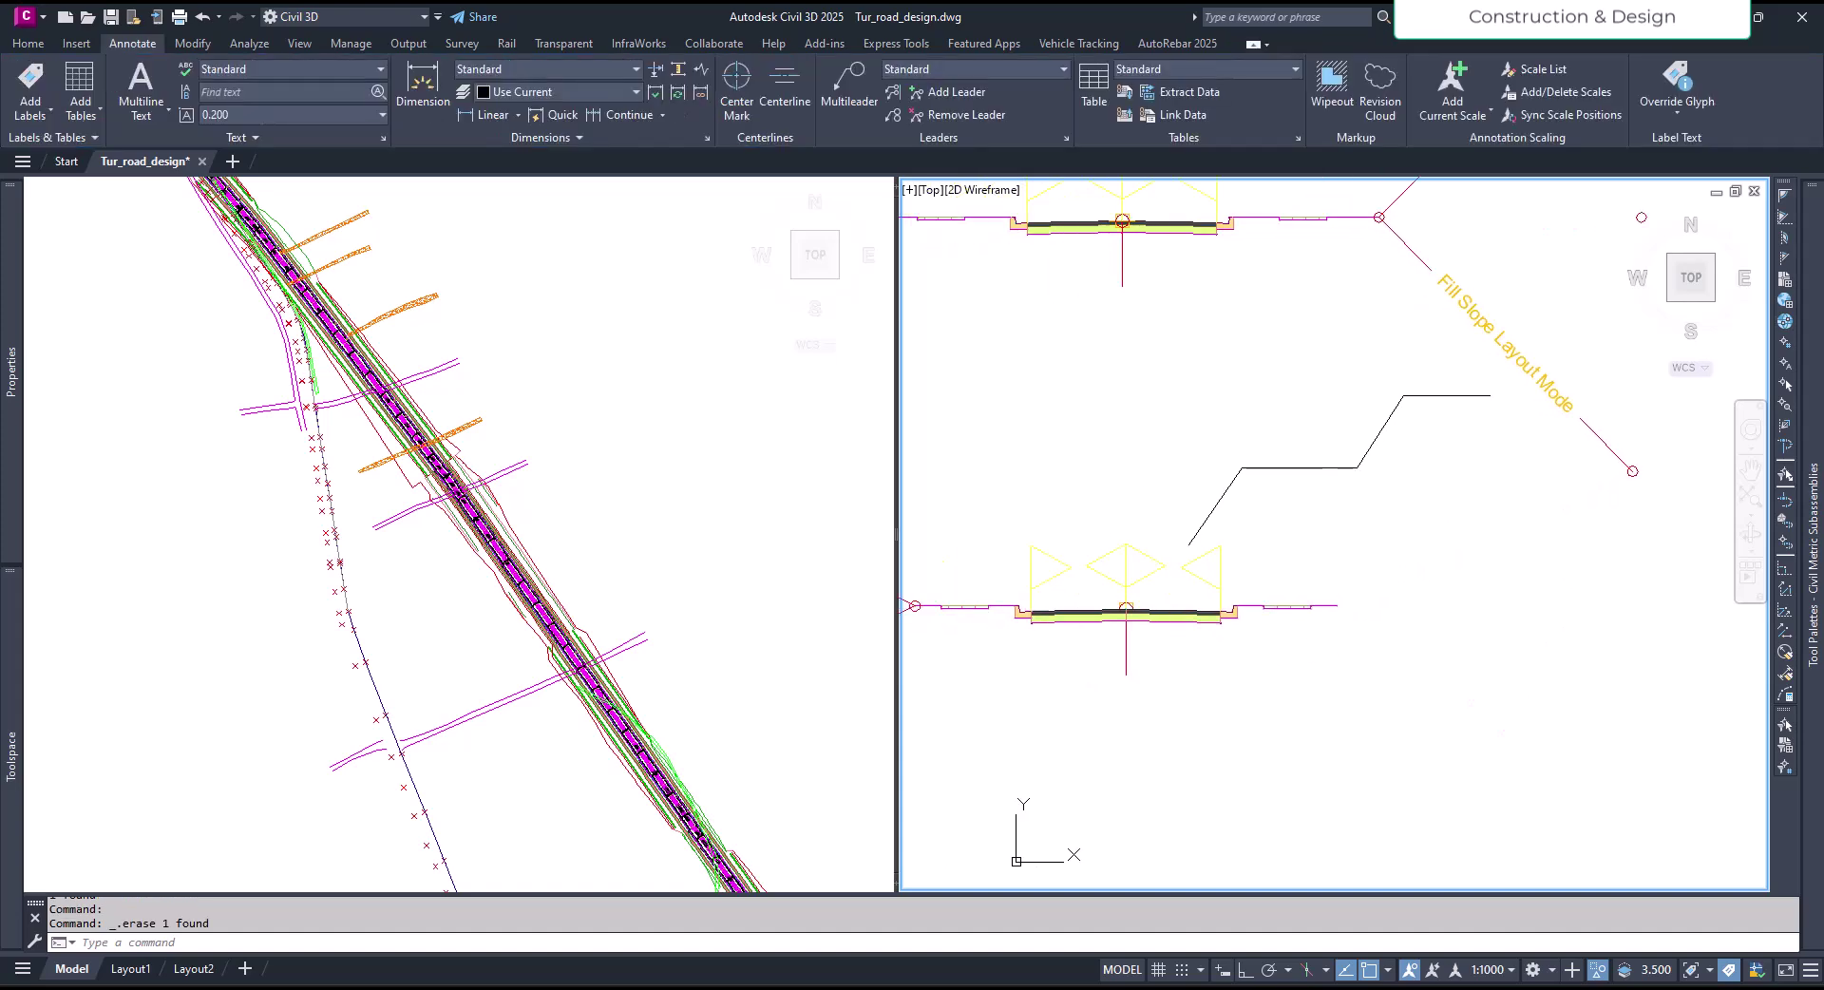
{"action": "scroll", "coordinate": [1312, 654], "scroll_direction": "up", "scroll_amount": 1}
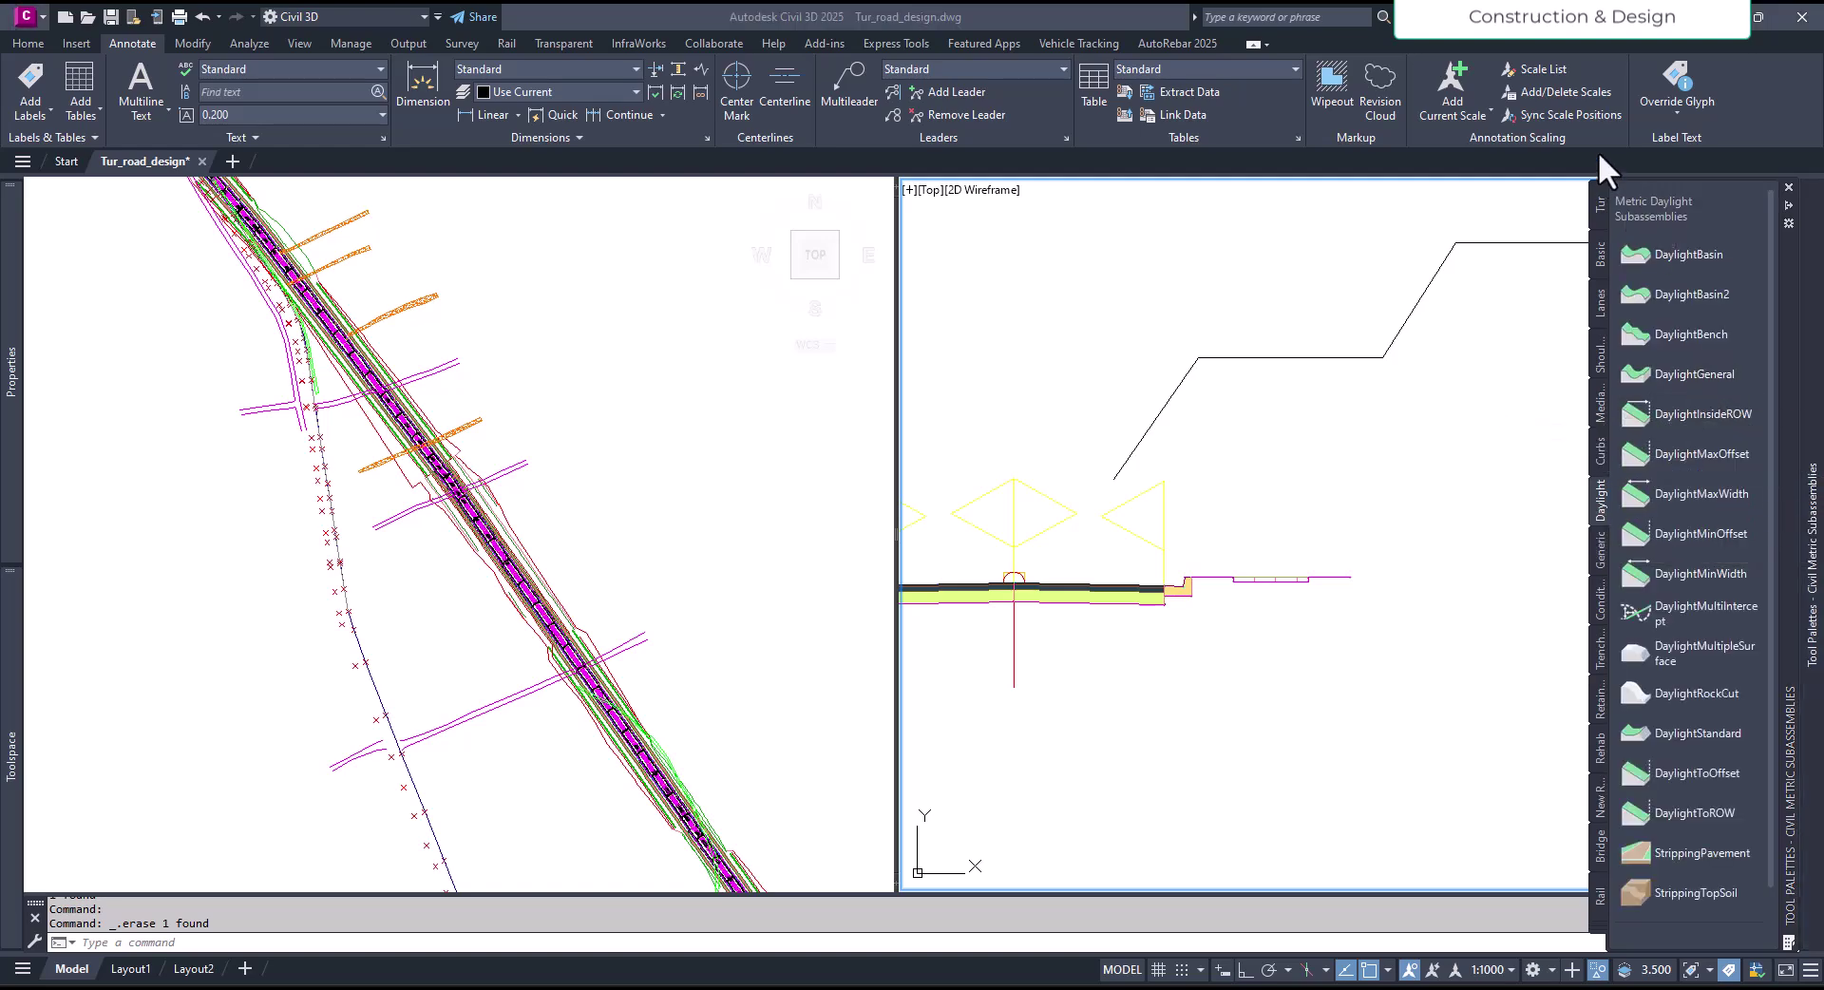
{"action": "scroll", "coordinate": [1494, 521], "scroll_direction": "up", "scroll_amount": 2}
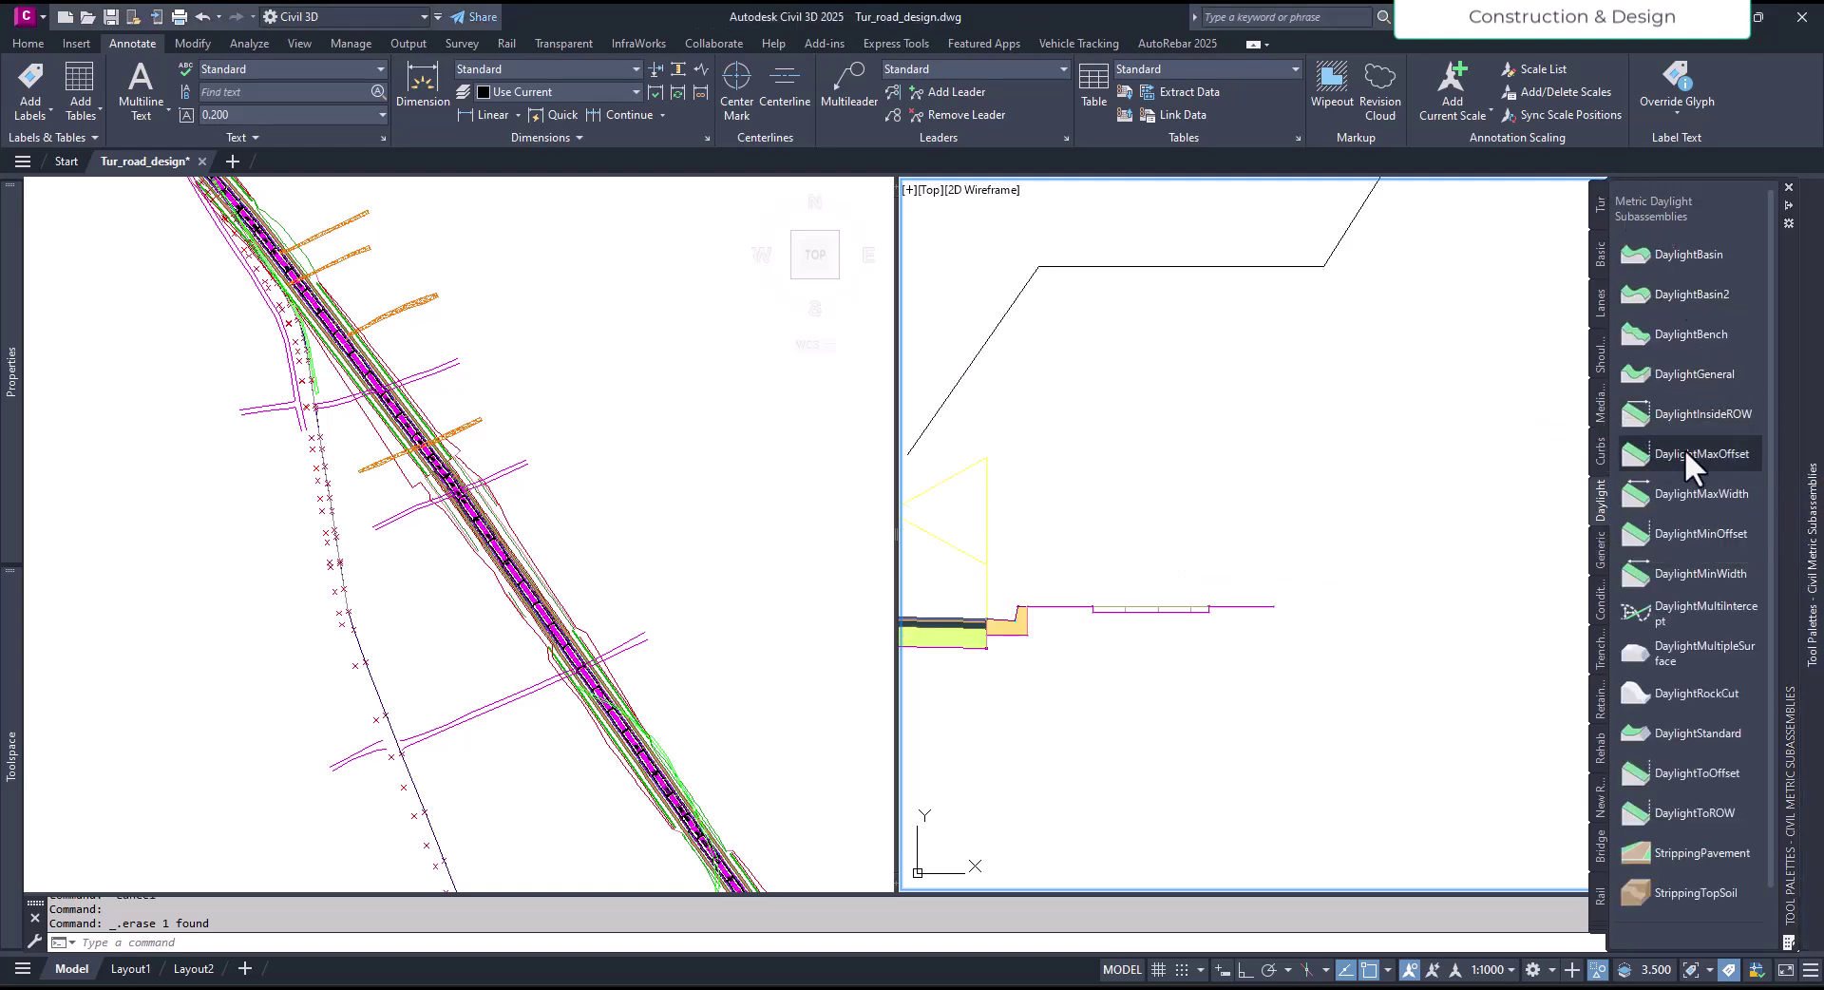
{"action": "left_click", "coordinate": [1701, 376]}
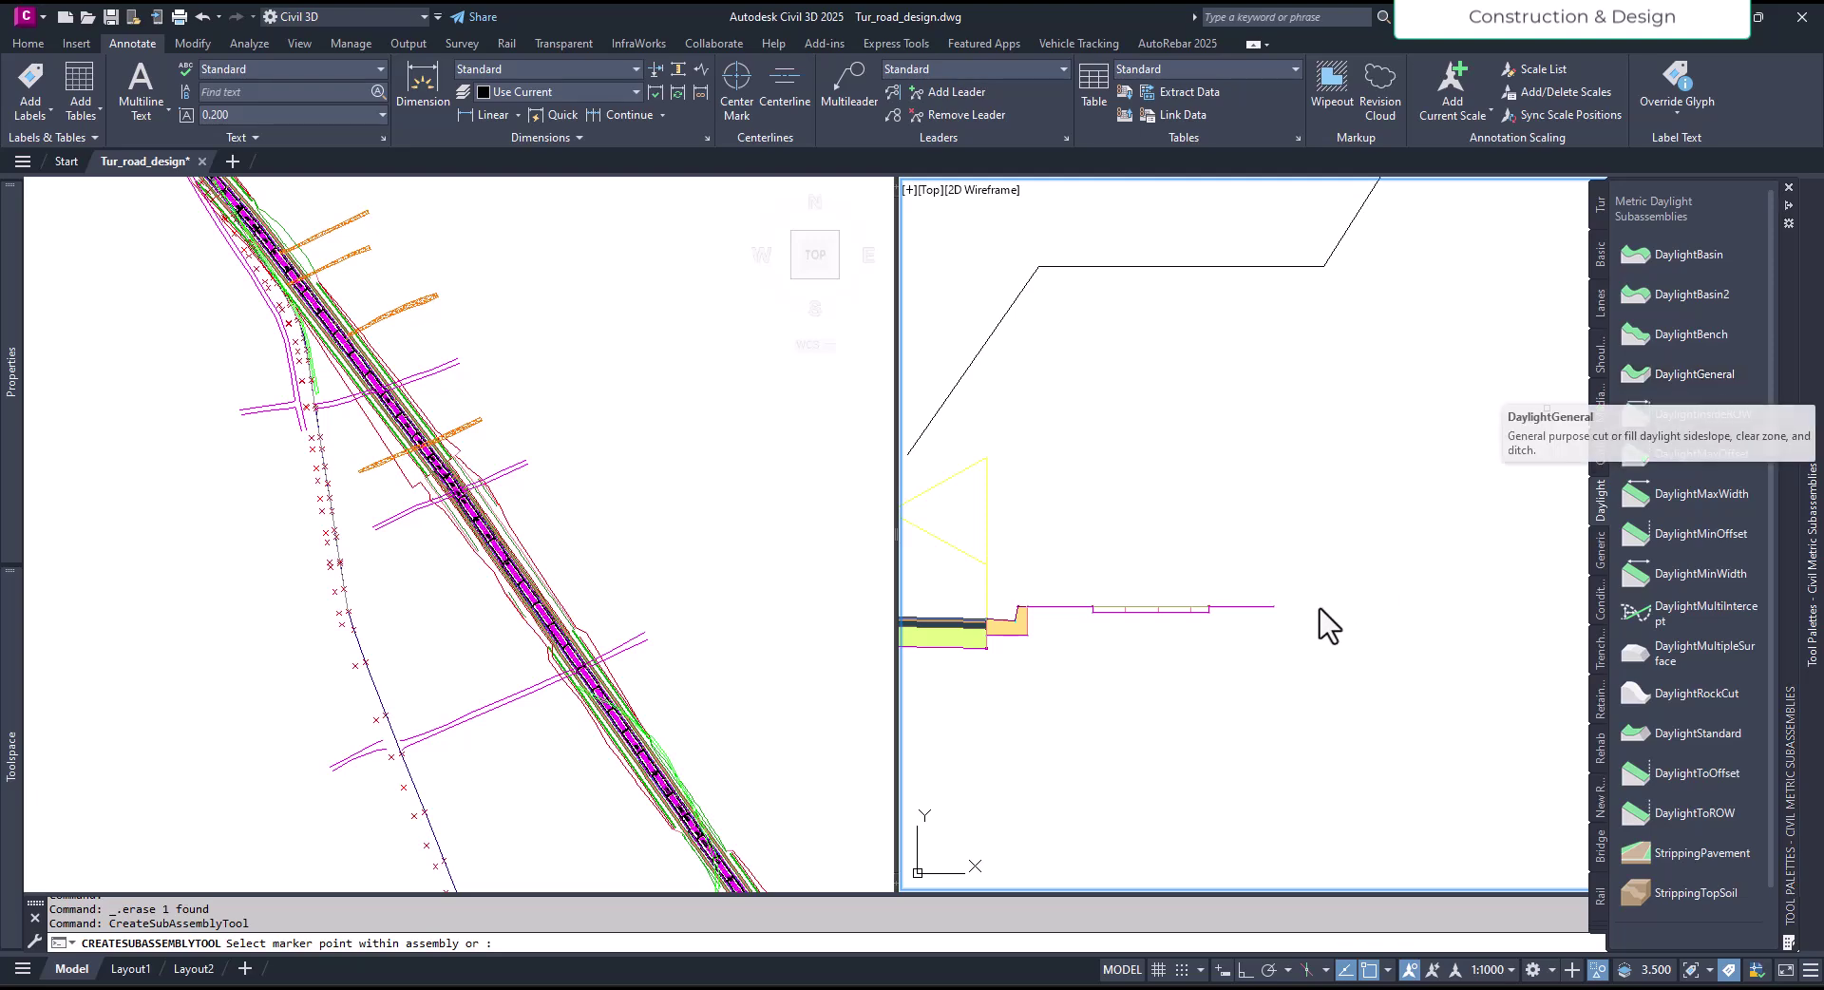
{"action": "scroll", "coordinate": [1179, 583], "scroll_direction": "up", "scroll_amount": 2}
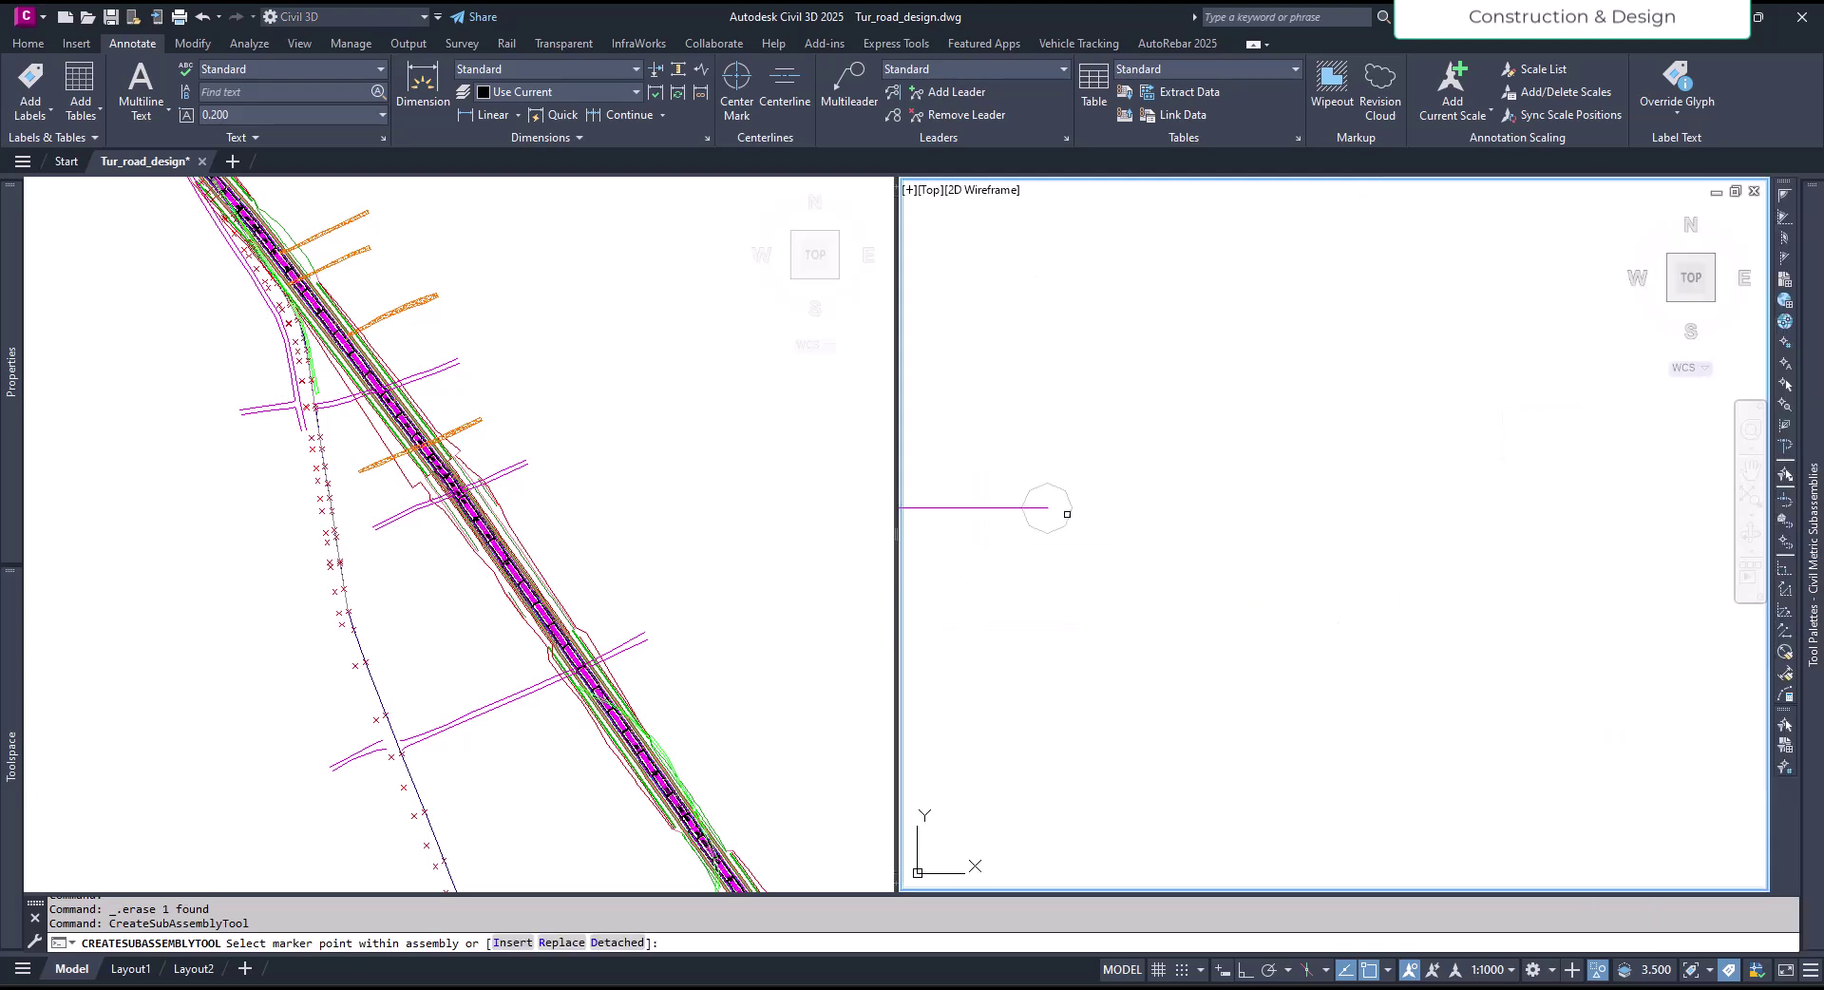
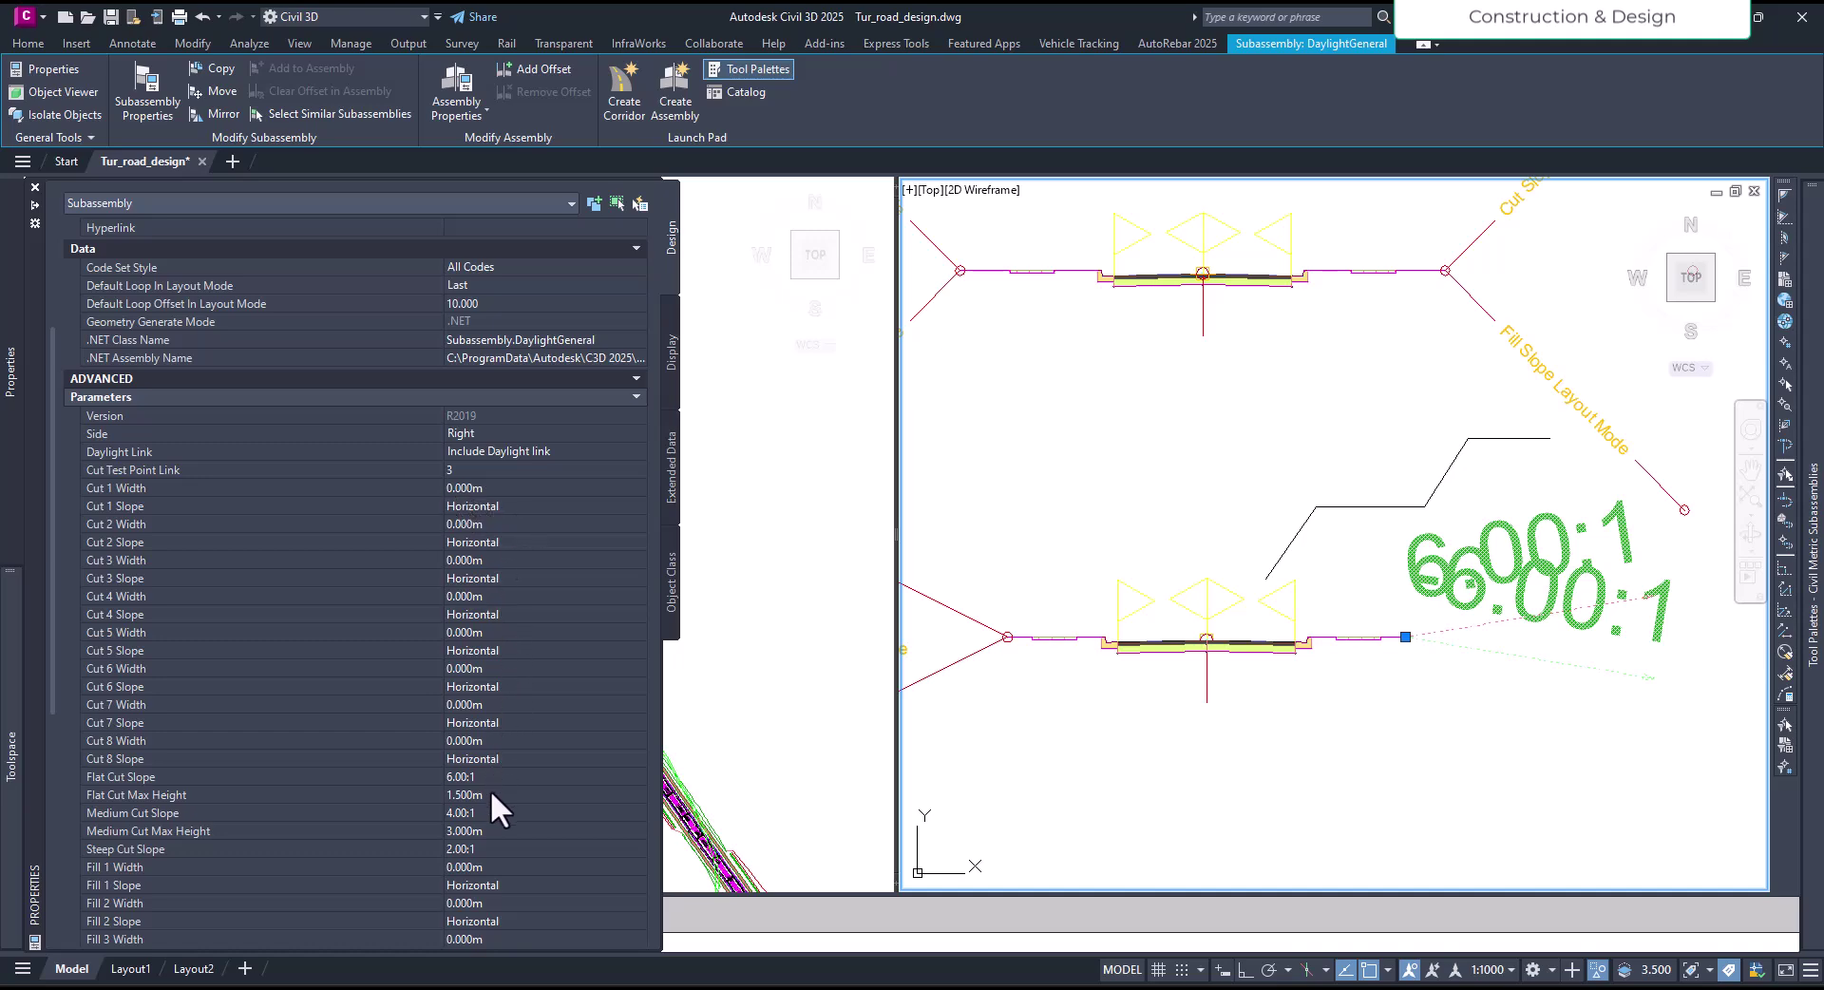
Step: Set the DaylightGeneral subassembly's Cut 2 width to 2 m and Cut 2 slope to 1.50:1, and deselect it
{"action": "left_click", "coordinate": [488, 488]}
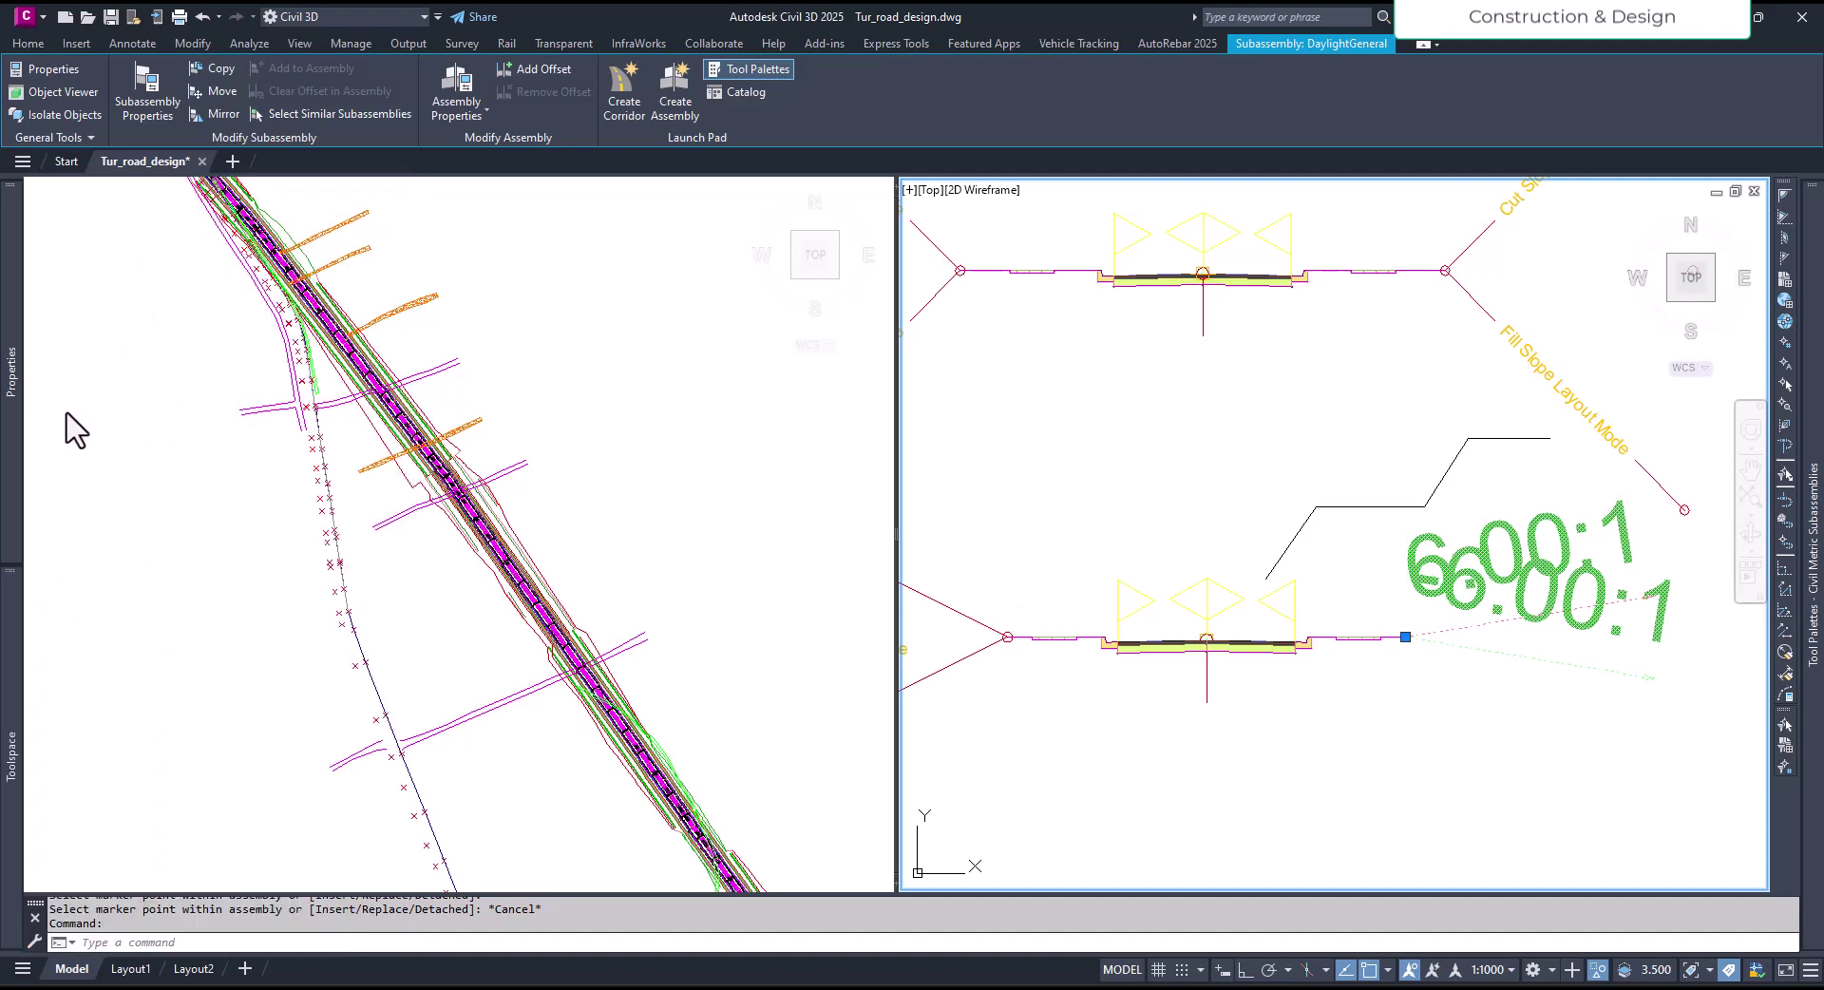
{"action": "mouse_move", "coordinate": [14, 409]}
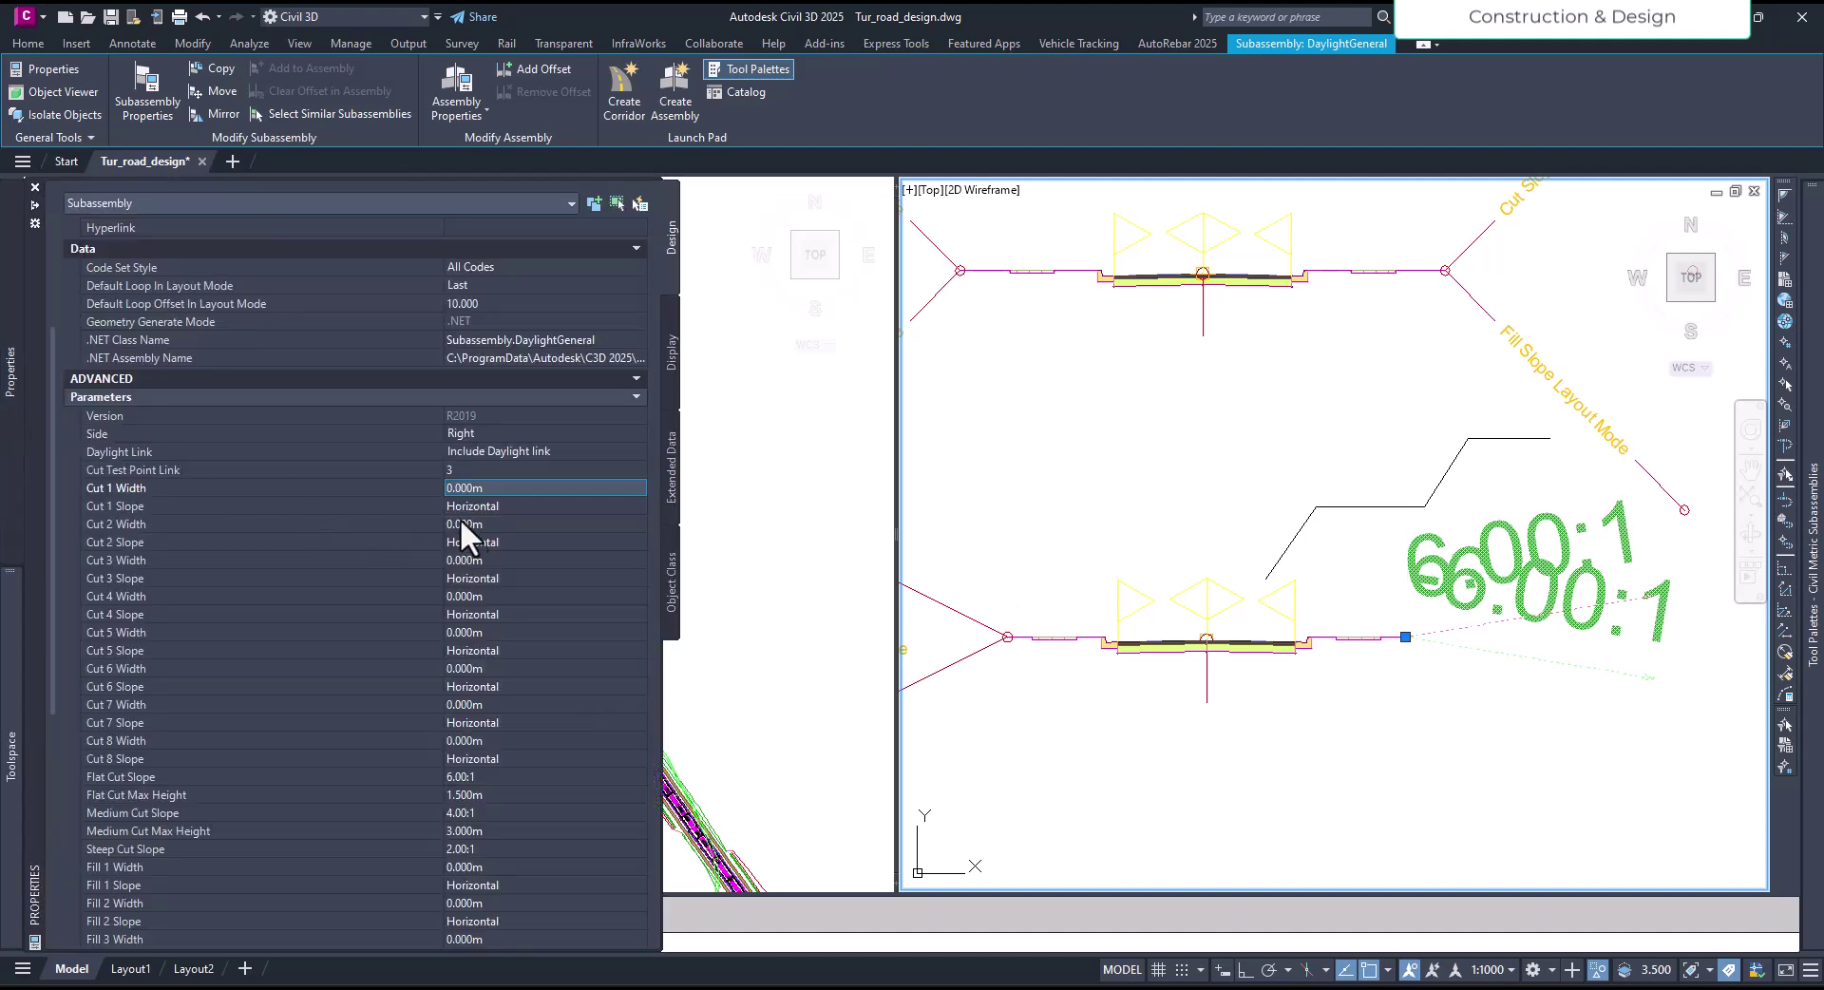
{"action": "left_click", "coordinate": [511, 523]}
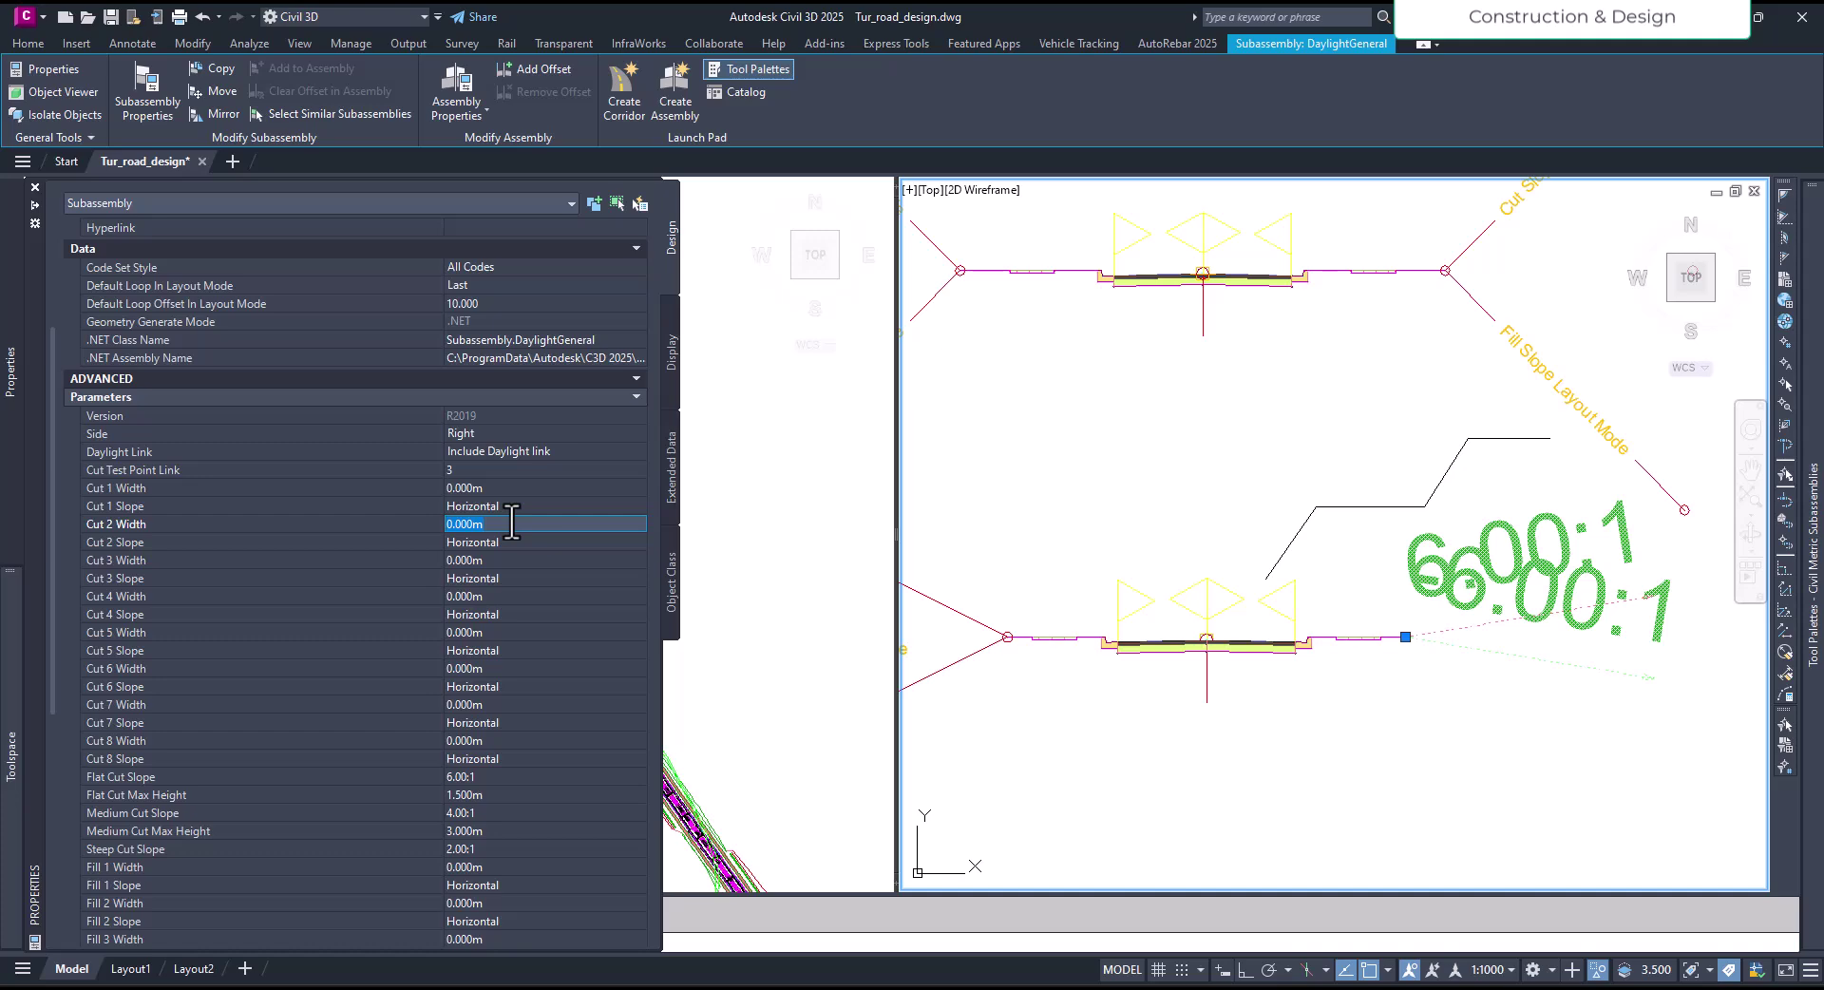
{"action": "type", "text": "2"}
{"action": "key", "text": "Tab"}
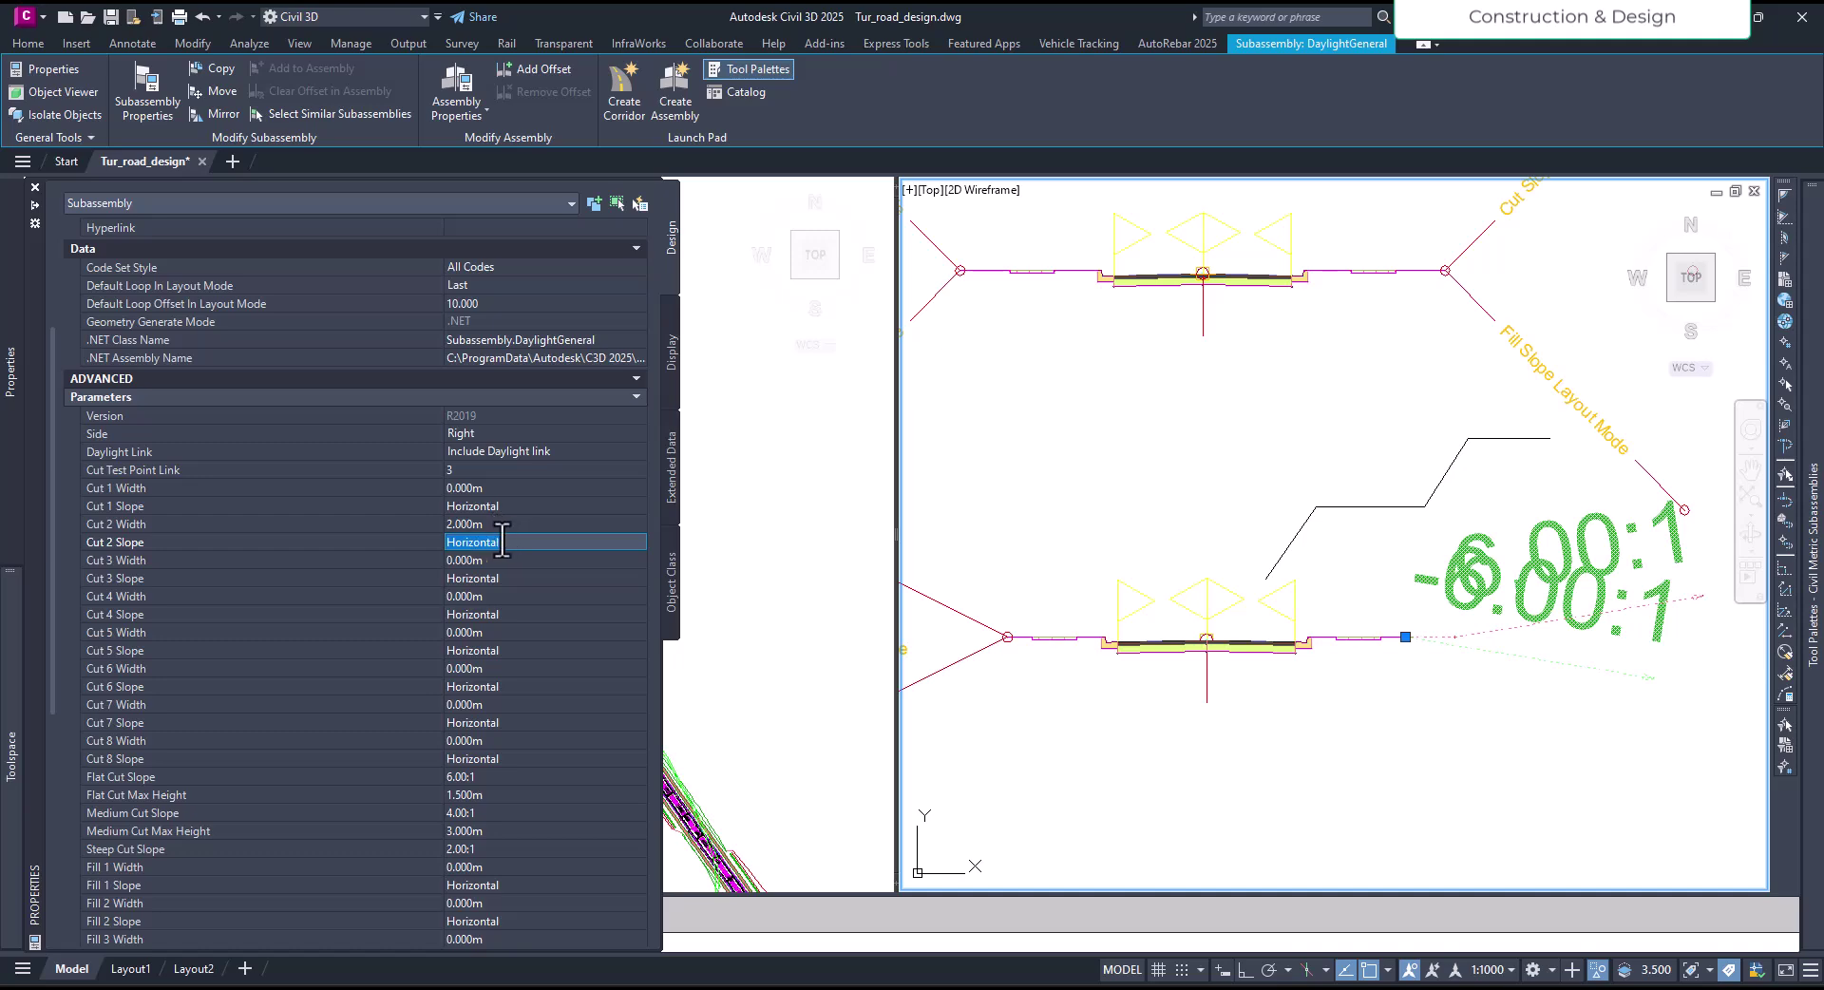
{"action": "type", "text": "1.50"}
{"action": "type", "text": ":1"}
{"action": "key", "text": "Tab"}
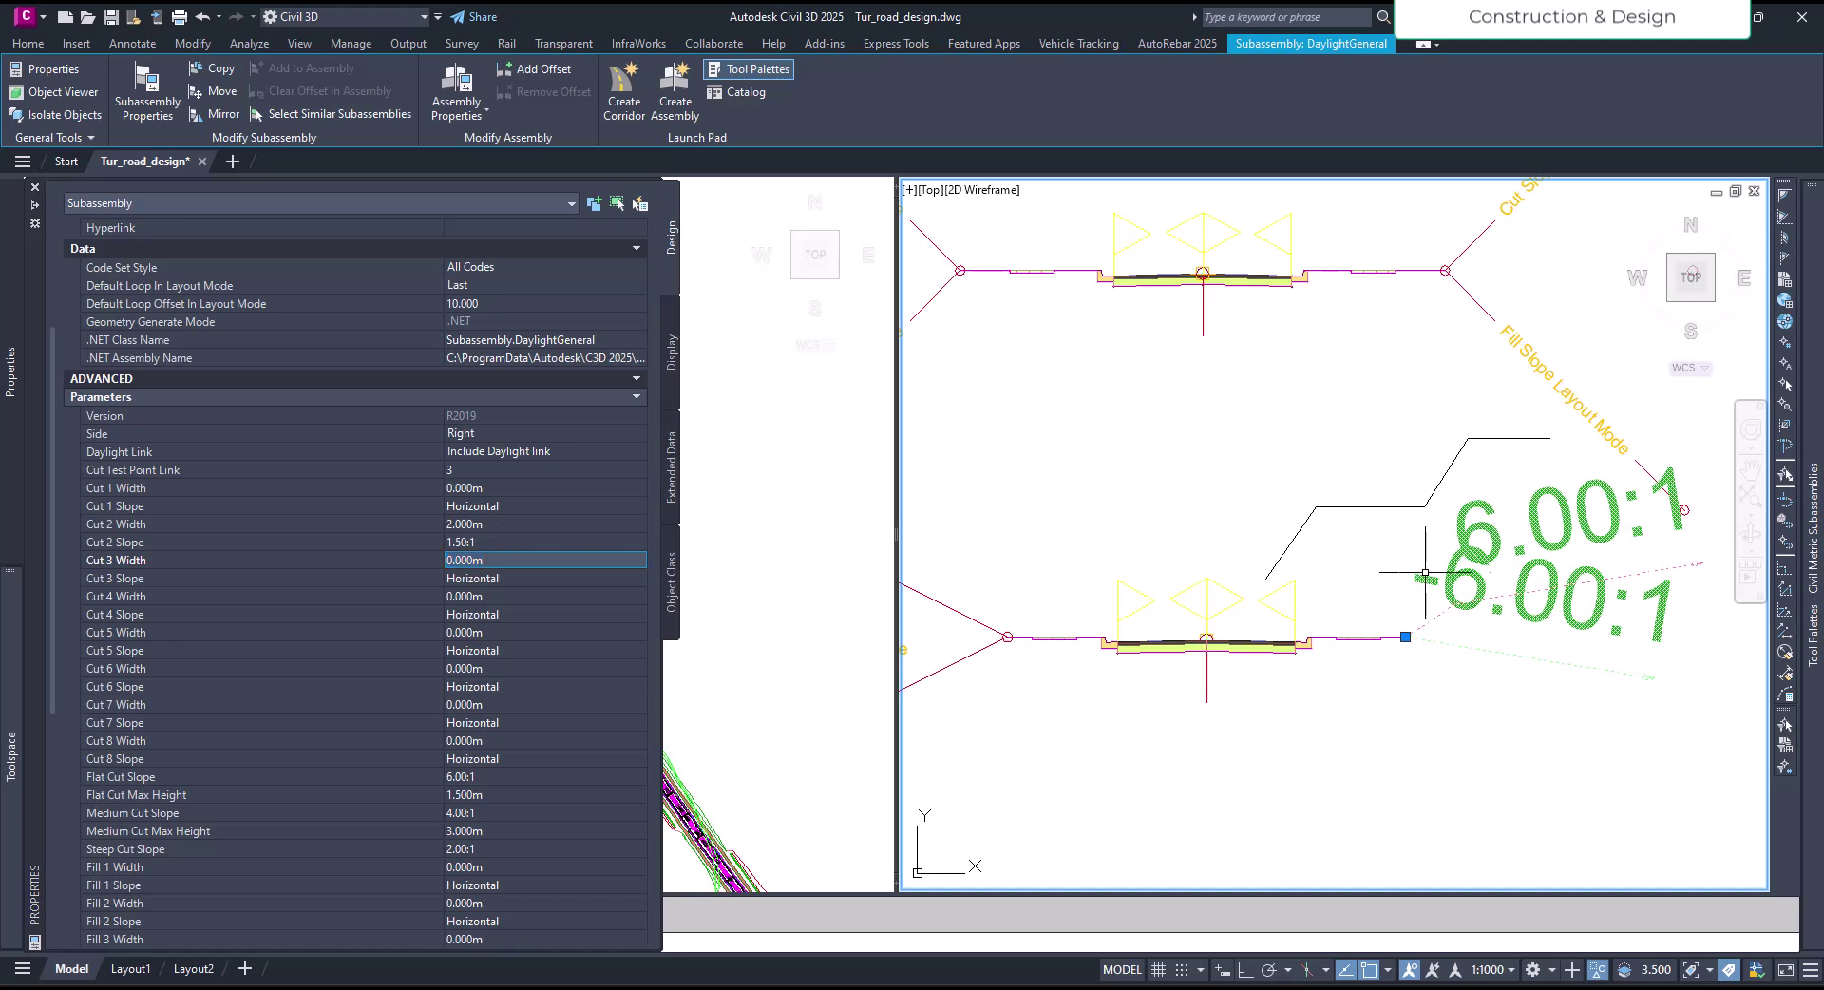
{"action": "scroll", "coordinate": [1462, 637], "scroll_direction": "up", "scroll_amount": 6}
{"action": "scroll", "coordinate": [1396, 646], "scroll_direction": "down", "scroll_amount": 3}
{"action": "key", "text": "Escape"}
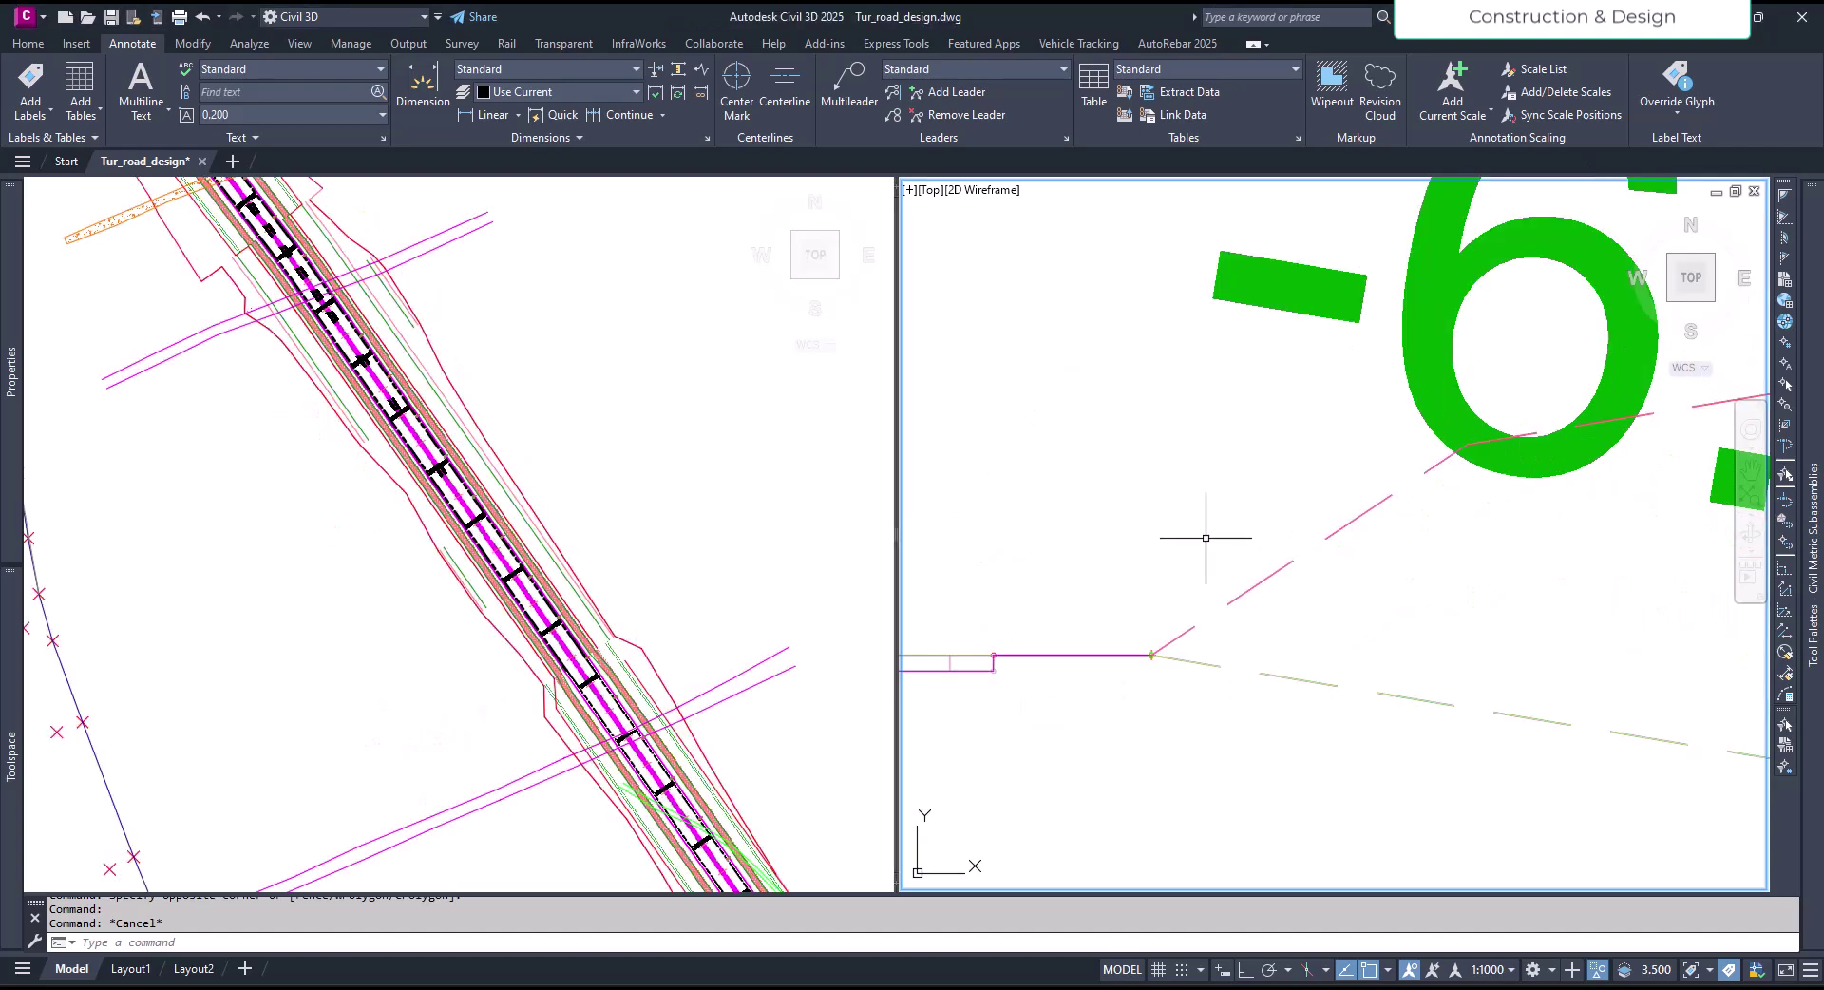
Step: Set the right DaylightGeneral subassembly's Cut 3 width to 2 m and its Cut 3 slope to 50.00:1
{"action": "left_click", "coordinate": [1278, 568]}
{"action": "scroll", "coordinate": [1278, 568], "scroll_direction": "down", "scroll_amount": 3}
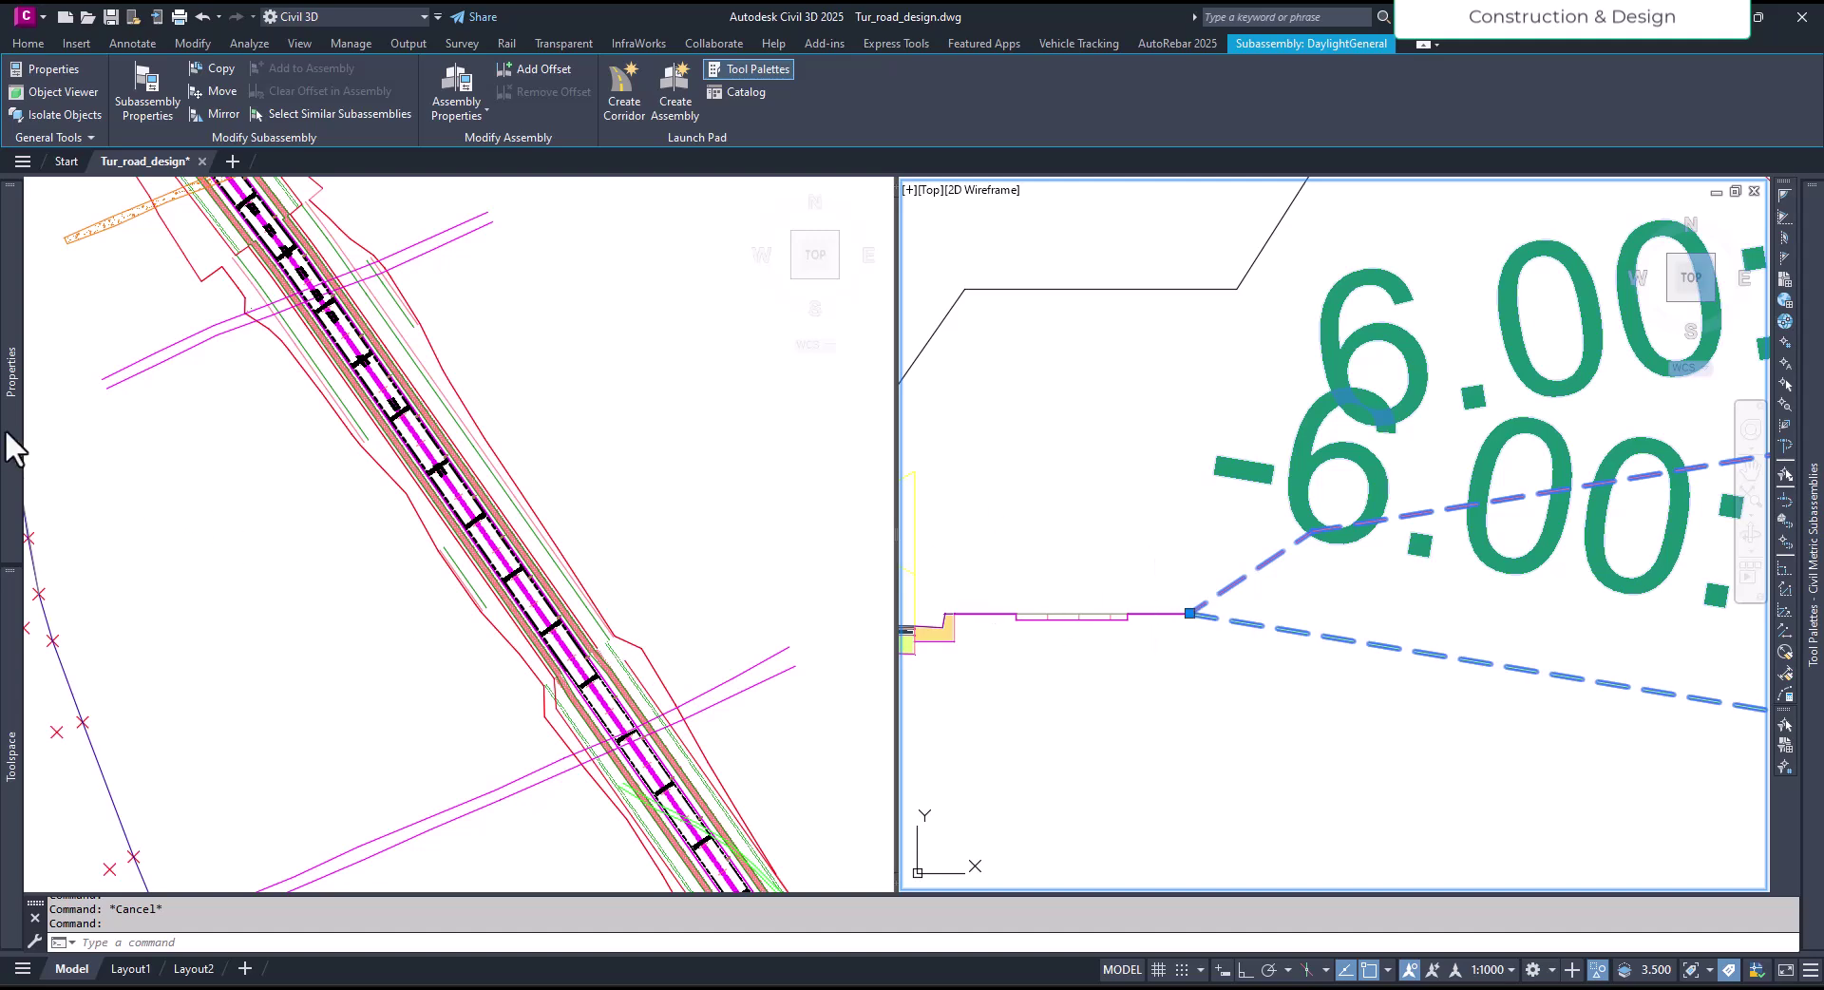
{"action": "mouse_move", "coordinate": [5, 432]}
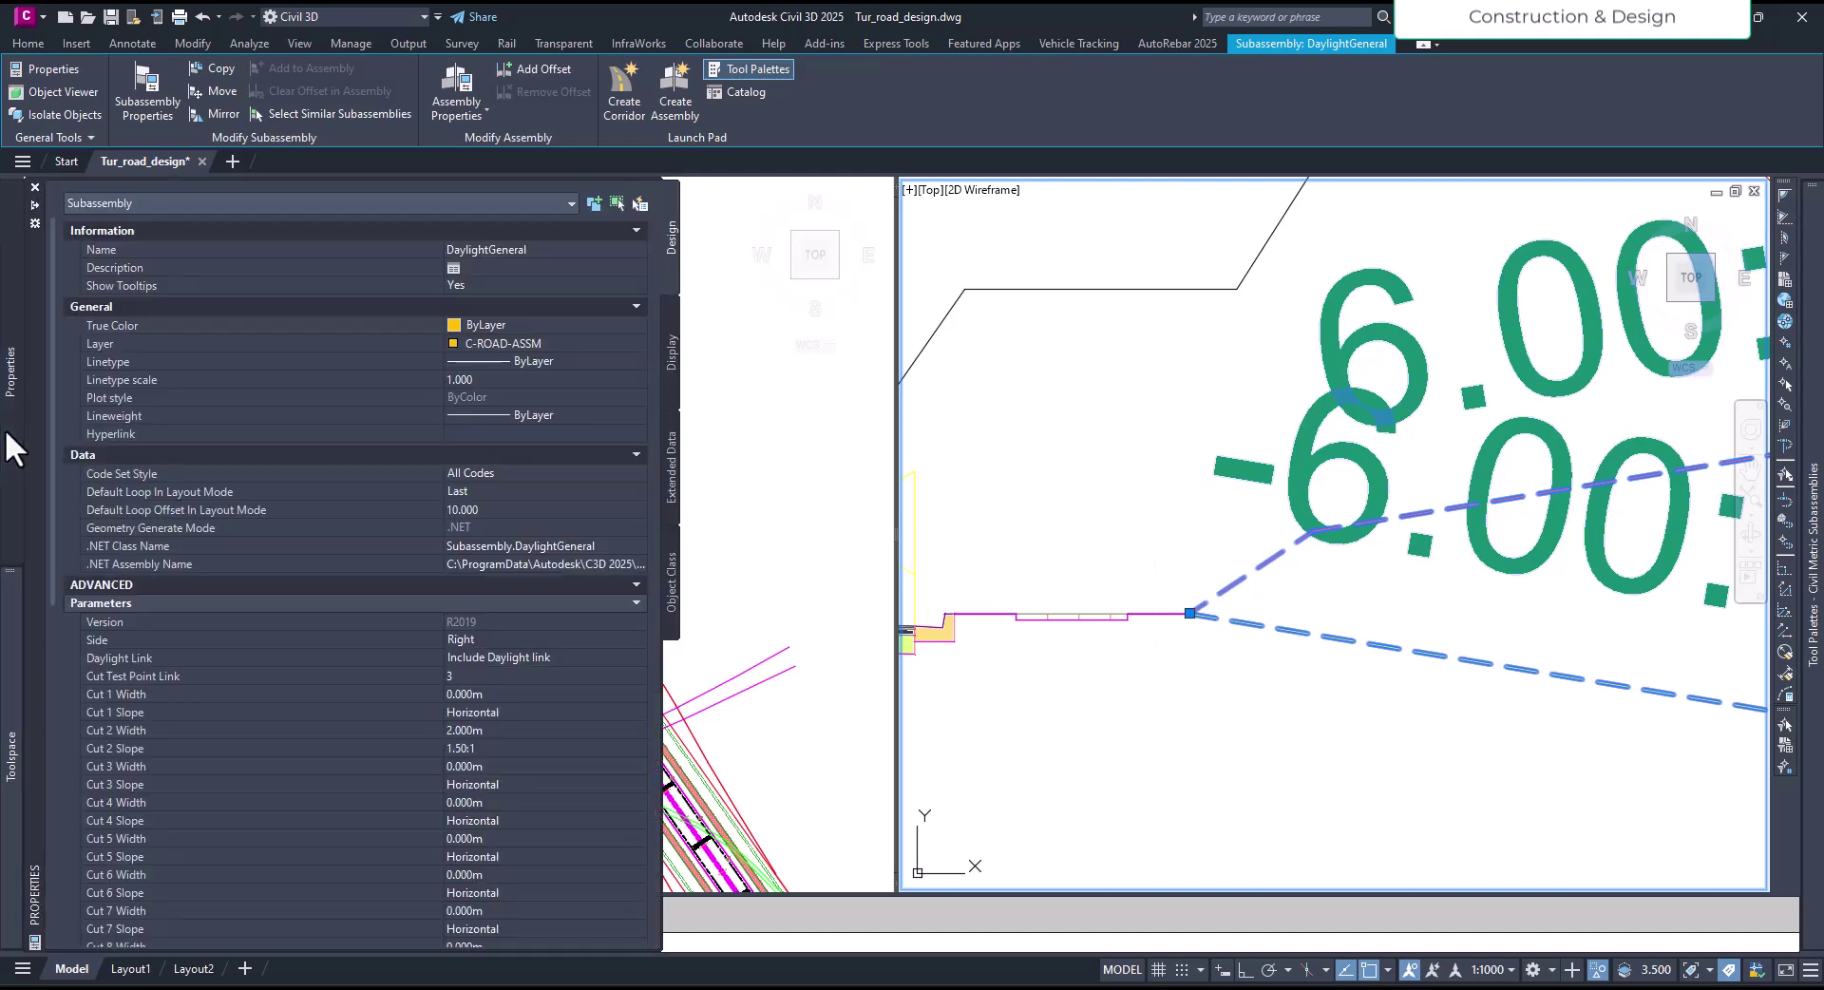
{"action": "left_click", "coordinate": [511, 766]}
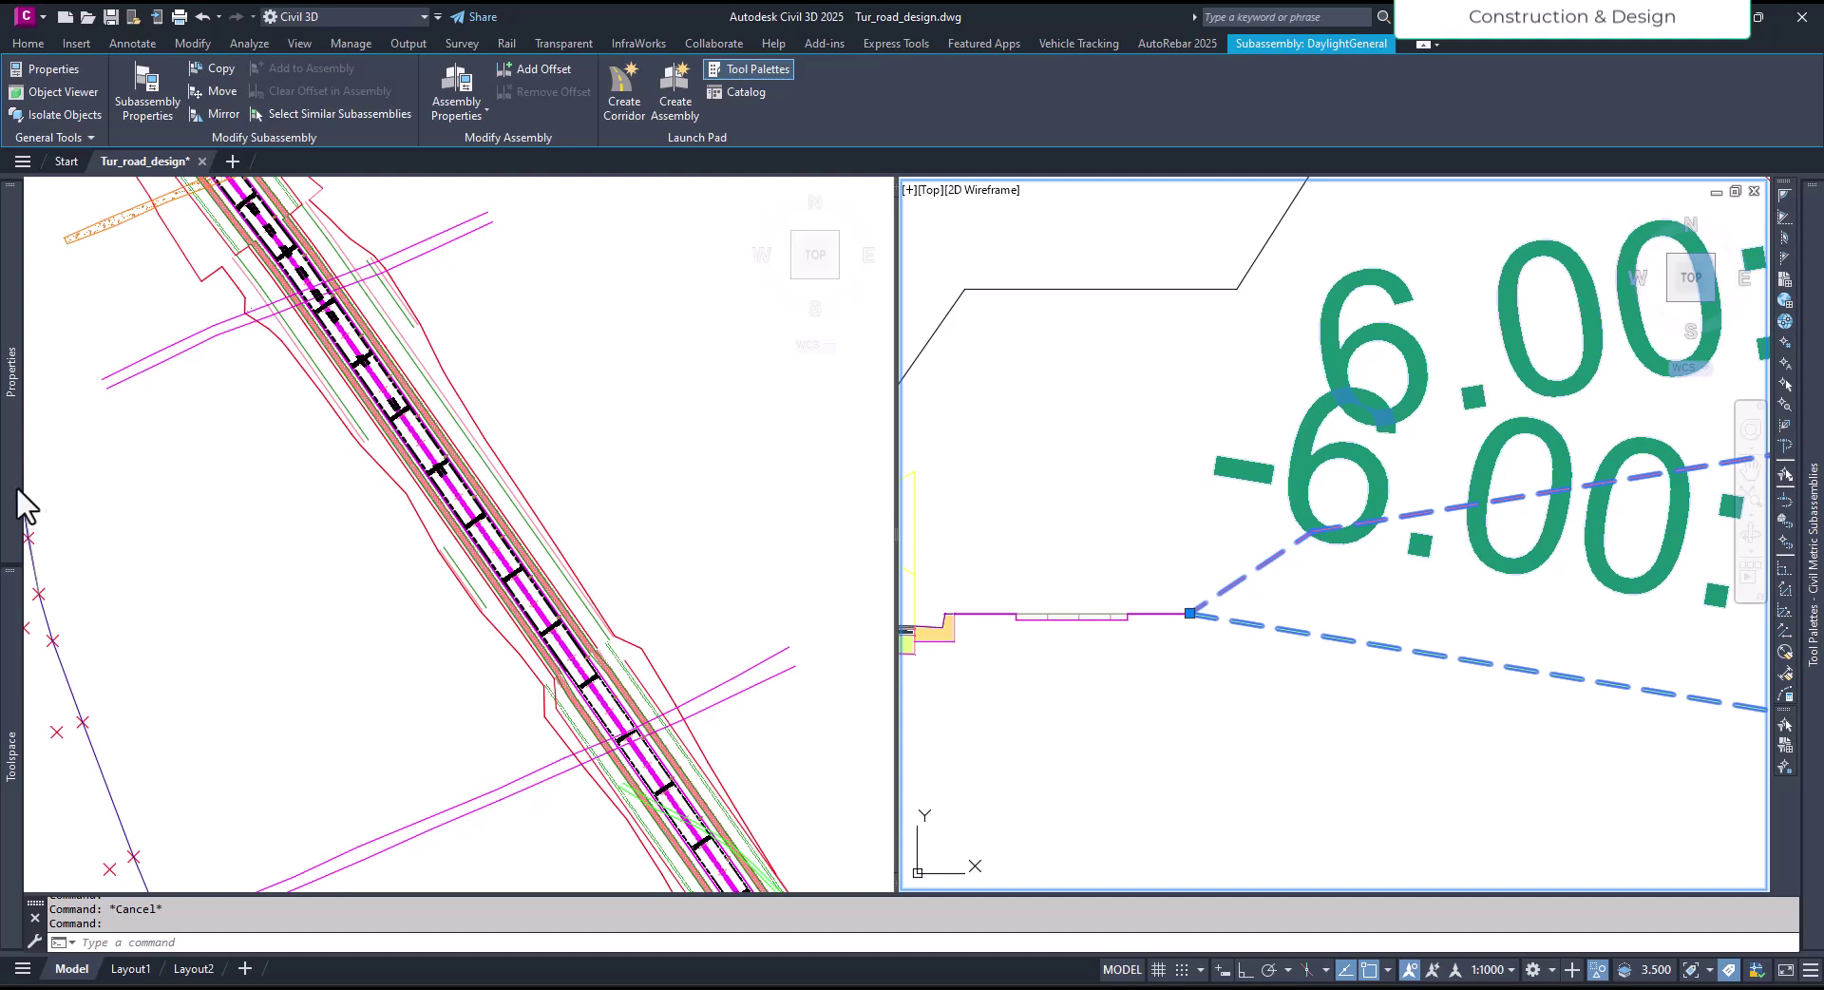
{"action": "mouse_move", "coordinate": [11, 485]}
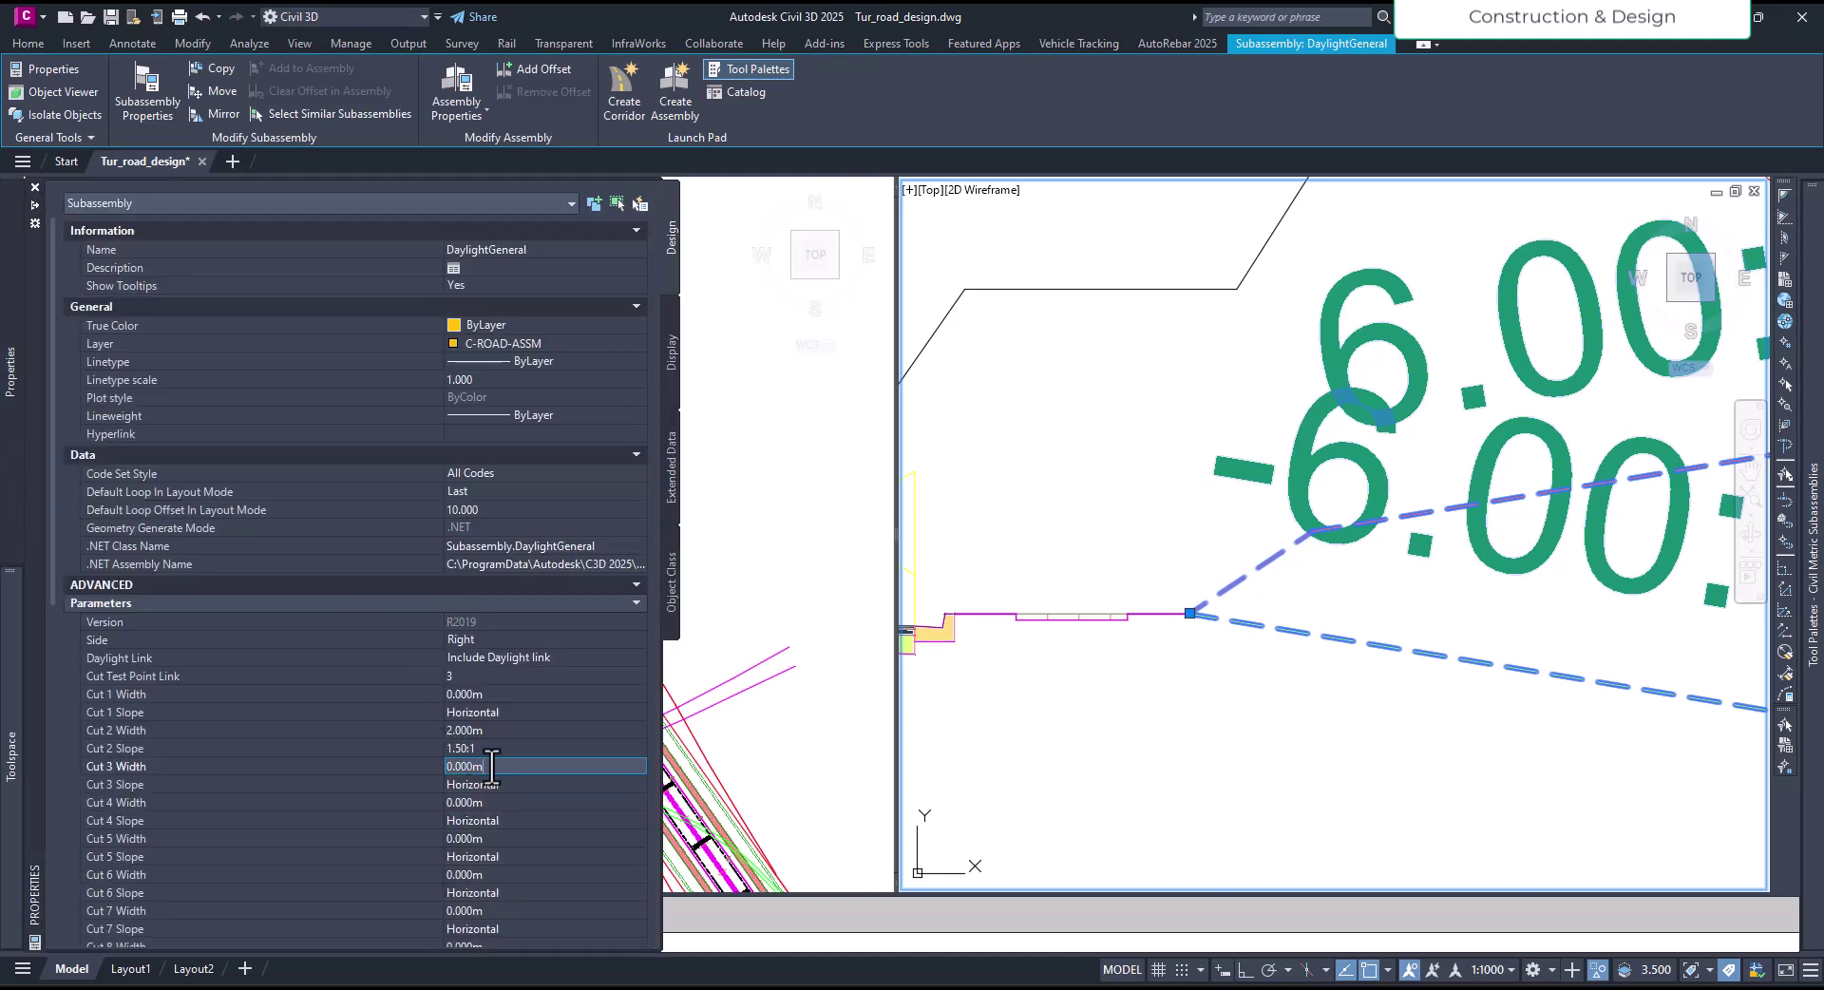
{"action": "left_click_drag", "start_coordinate": [491, 768], "coordinate": [385, 772]}
{"action": "type", "text": "2"}
{"action": "key", "text": "Return"}
{"action": "key", "text": "Tab"}
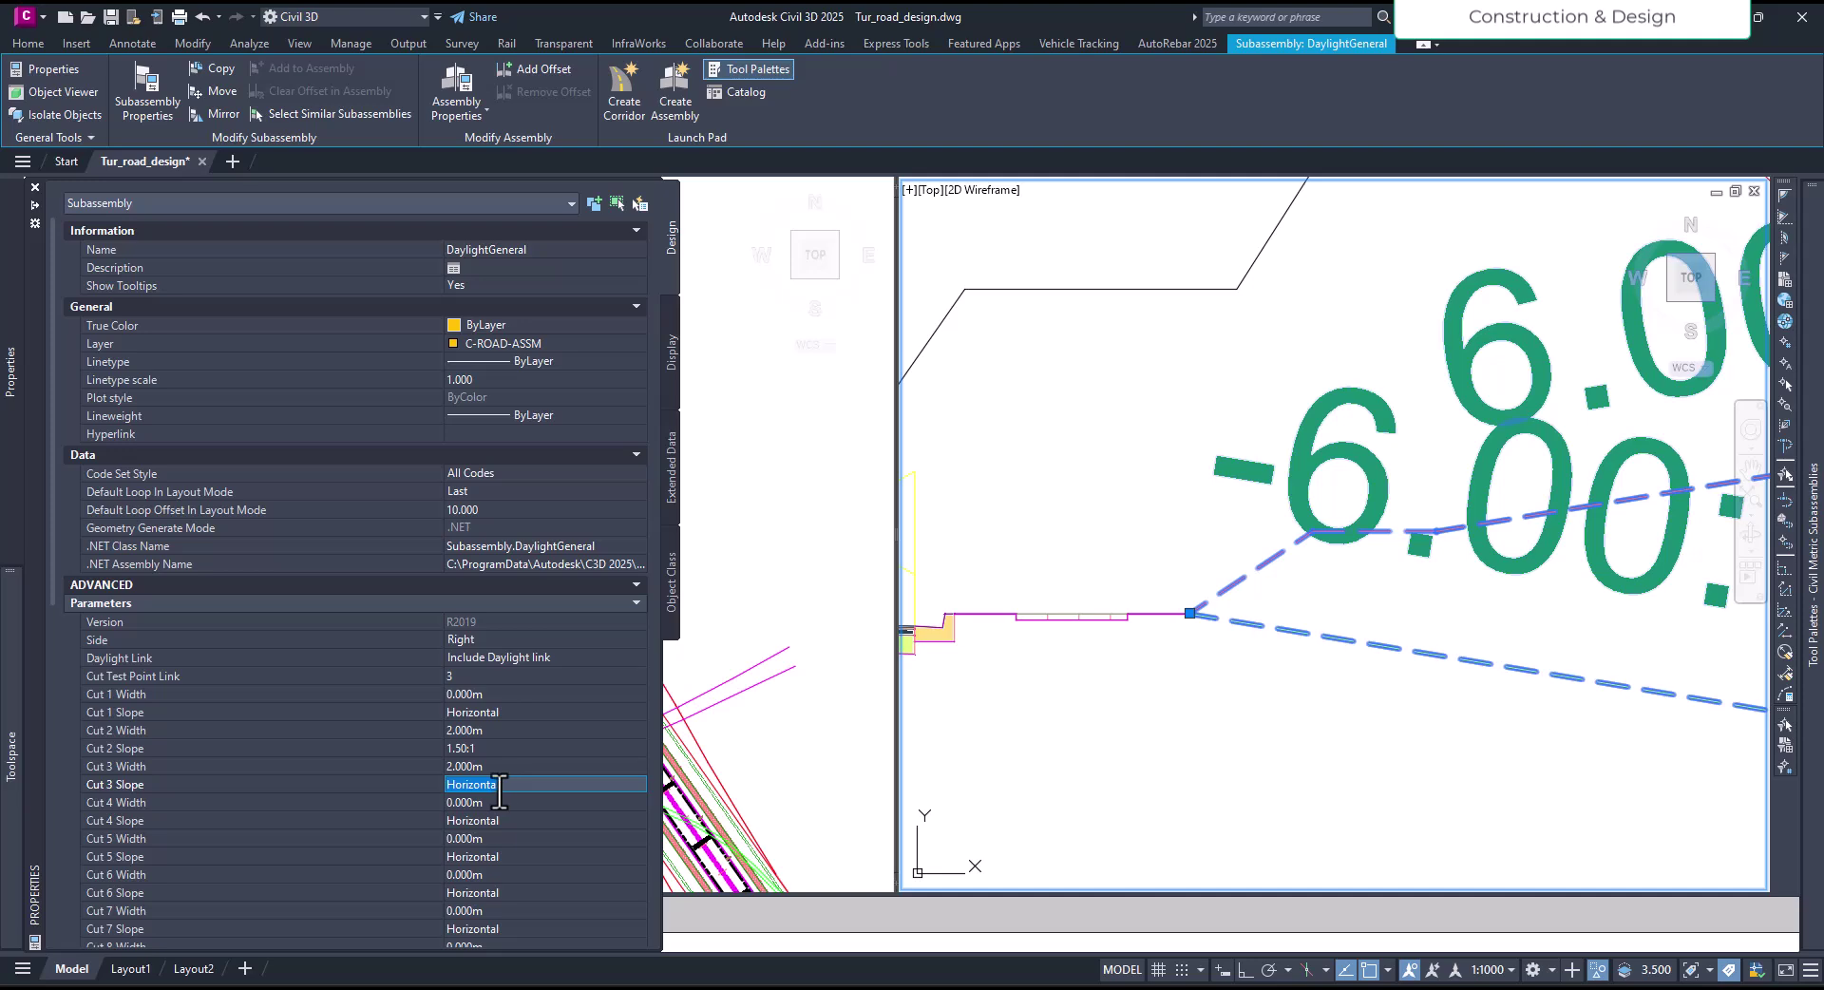
{"action": "type", "text": "50.00:1"}
{"action": "key", "text": "Tab"}
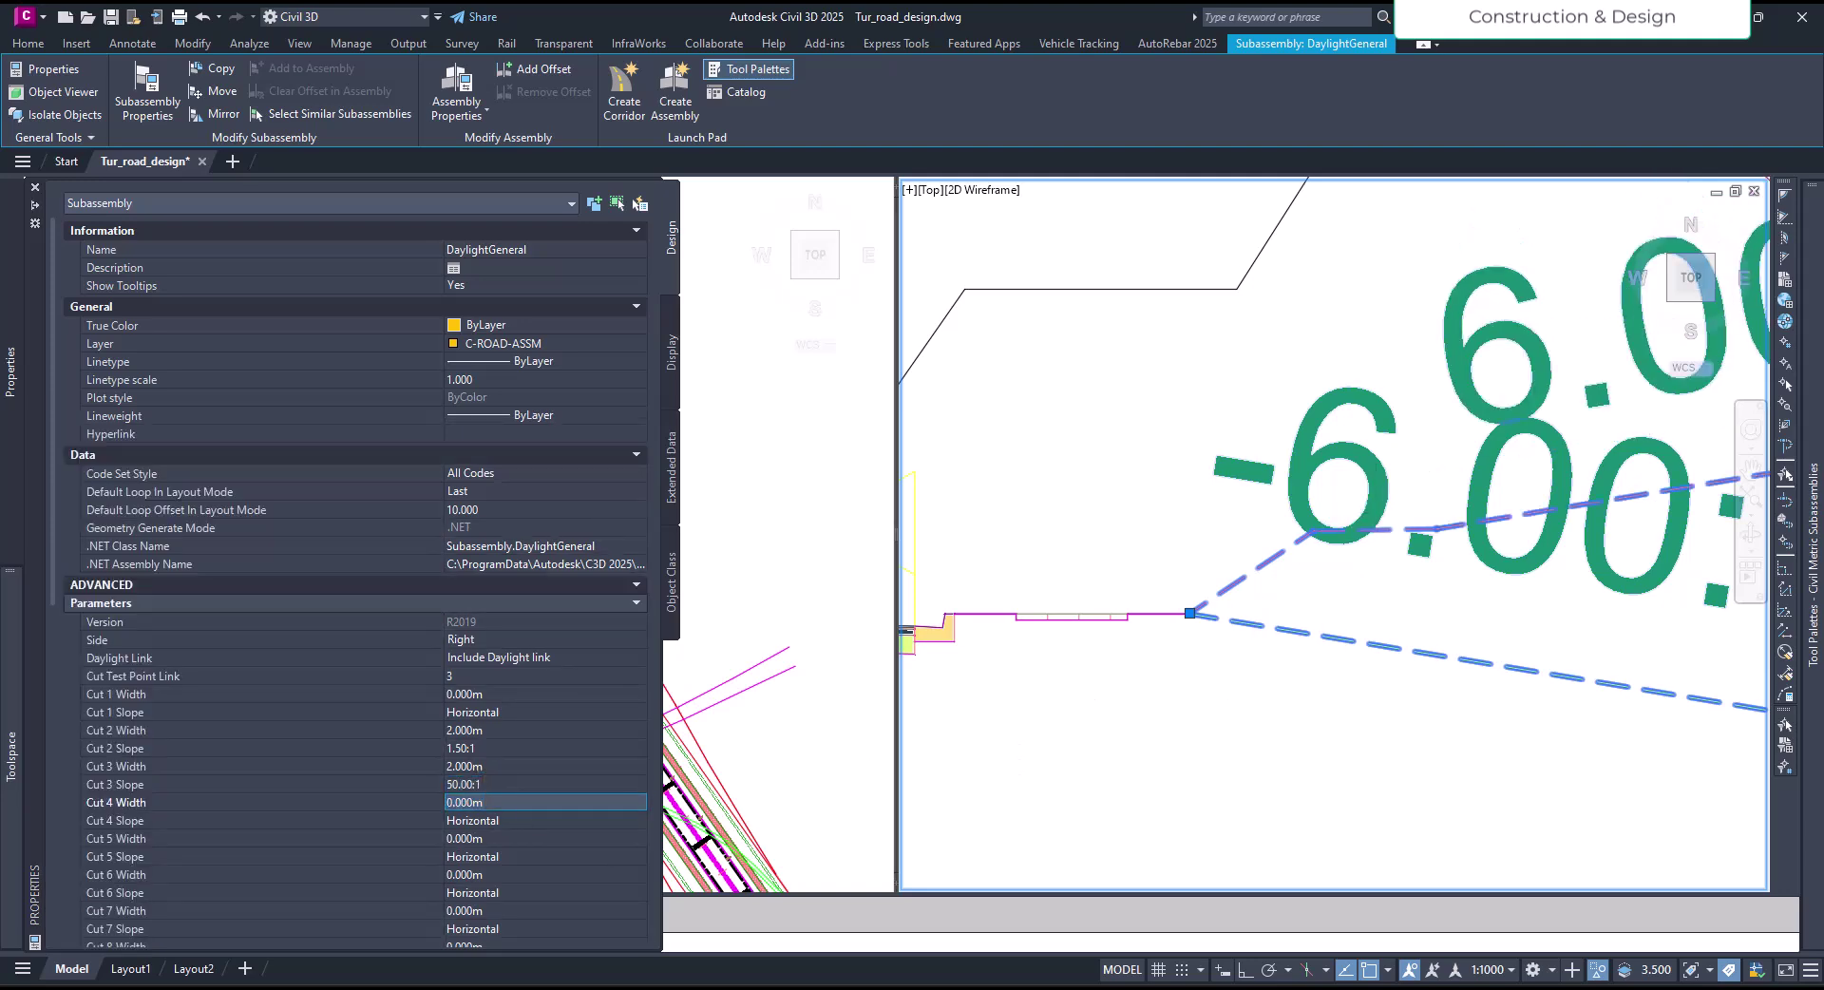
Step: Keep the subassembly's Properties palette permanently open beside the drawing
{"action": "scroll", "coordinate": [1412, 558], "scroll_direction": "up", "scroll_amount": 4}
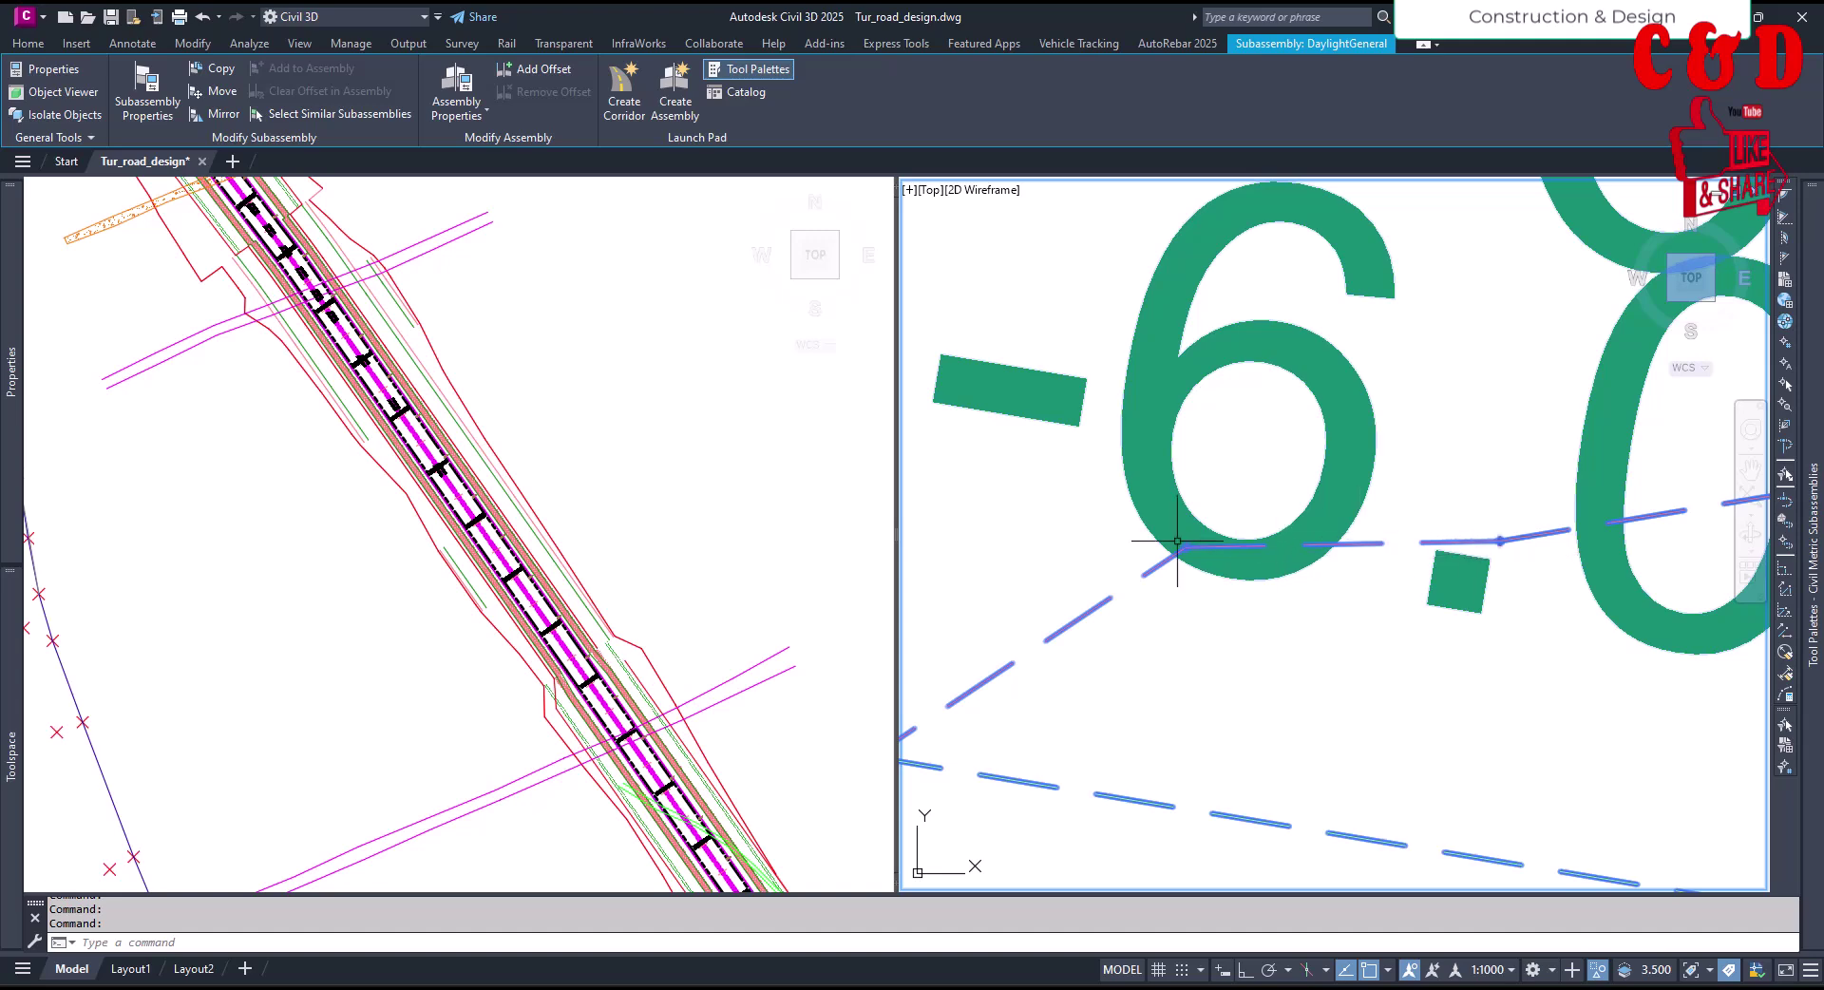
{"action": "scroll", "coordinate": [1268, 627], "scroll_direction": "down", "scroll_amount": 4}
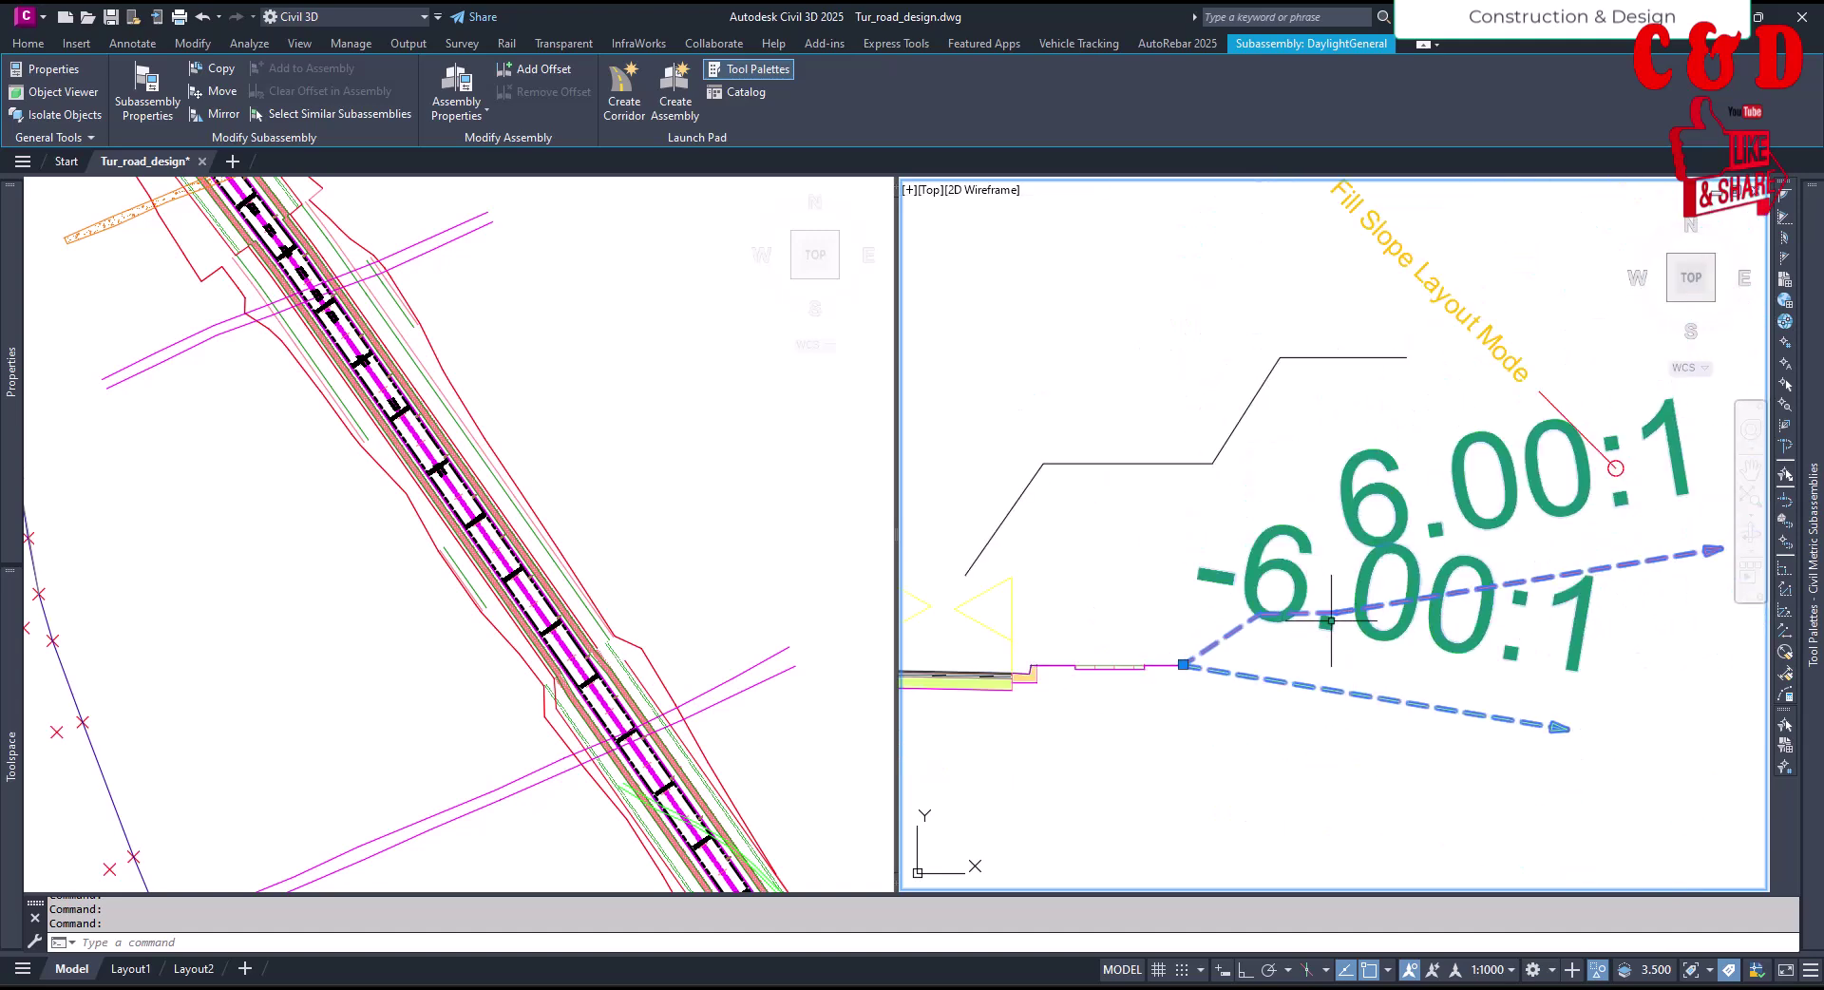
{"action": "scroll", "coordinate": [1294, 664], "scroll_direction": "up", "scroll_amount": 2}
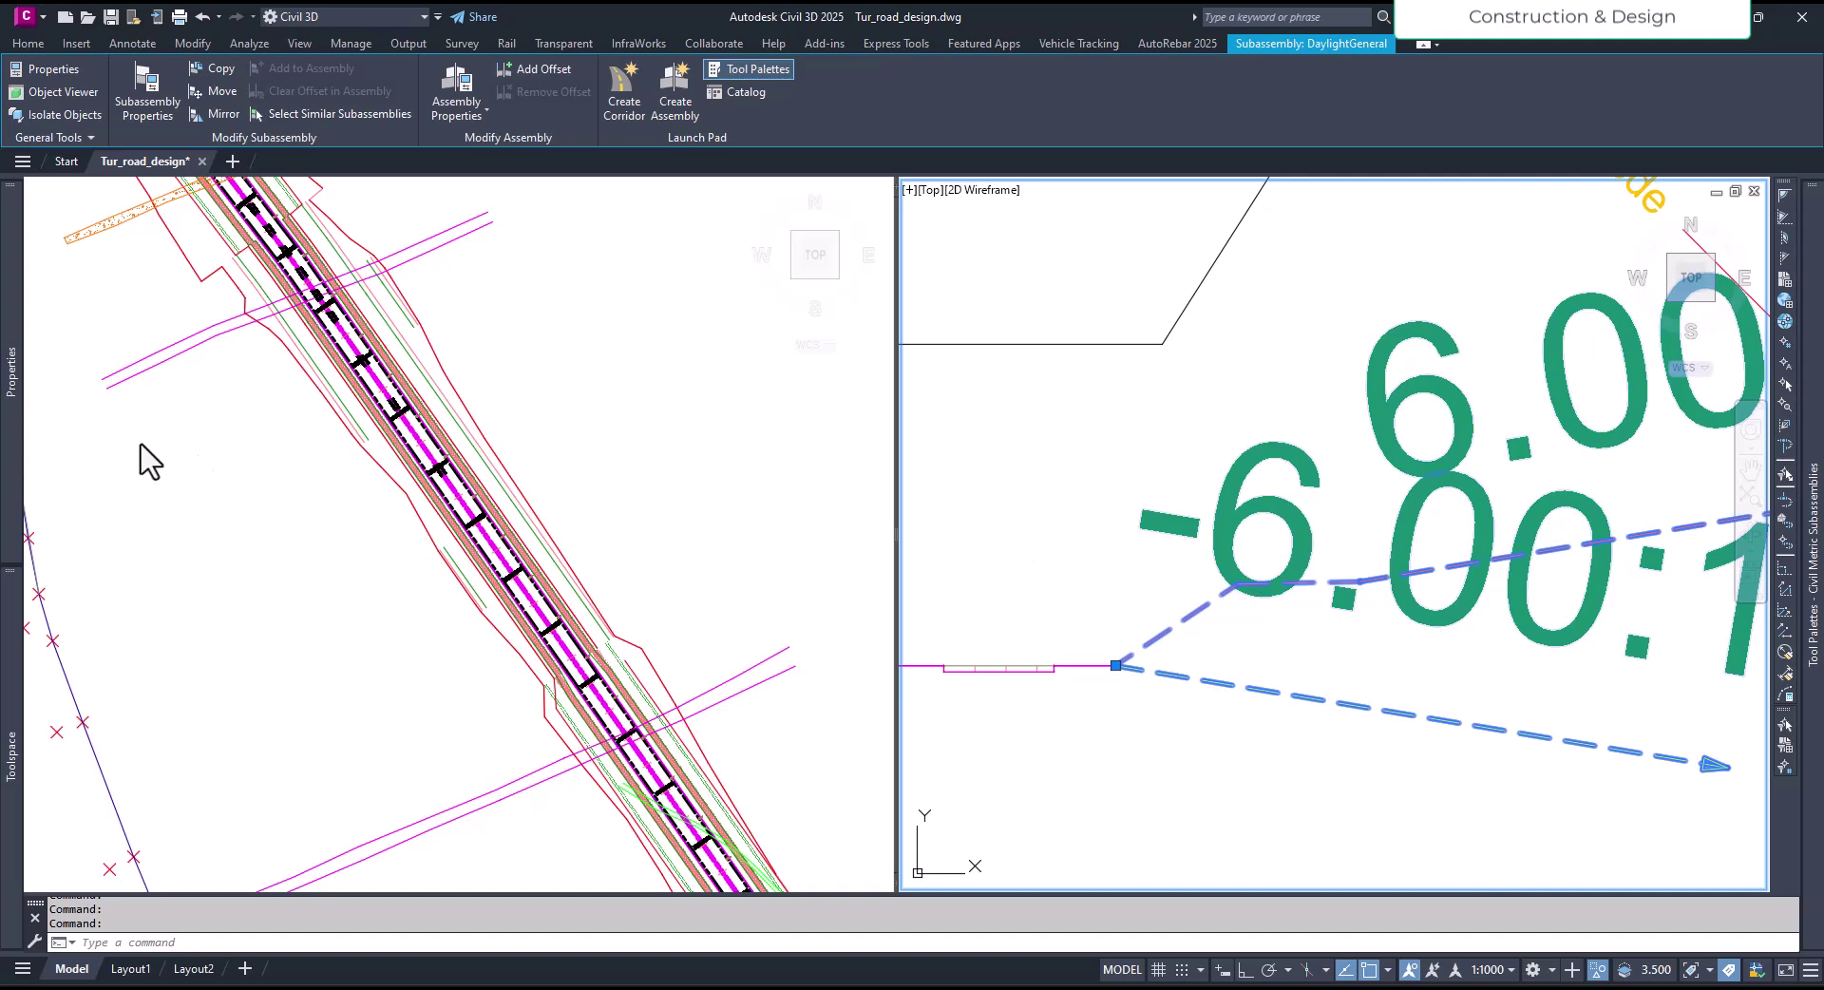
{"action": "mouse_move", "coordinate": [5, 420]}
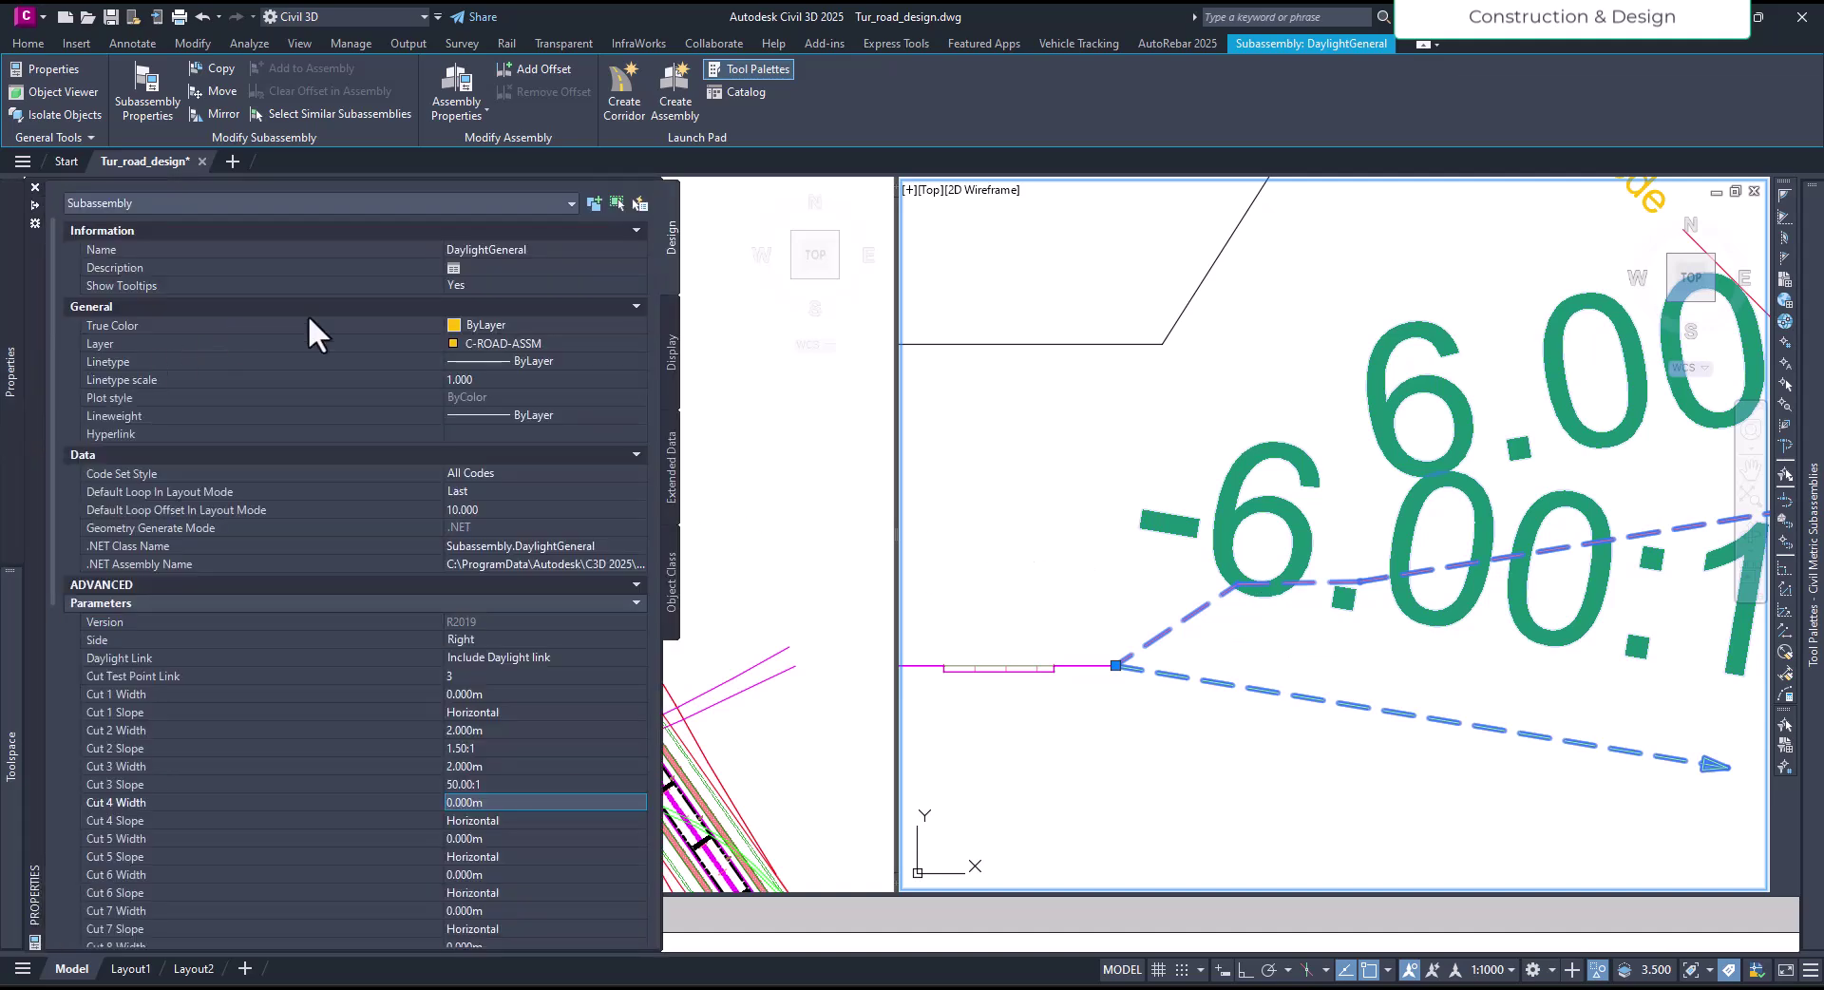
{"action": "left_click", "coordinate": [34, 205]}
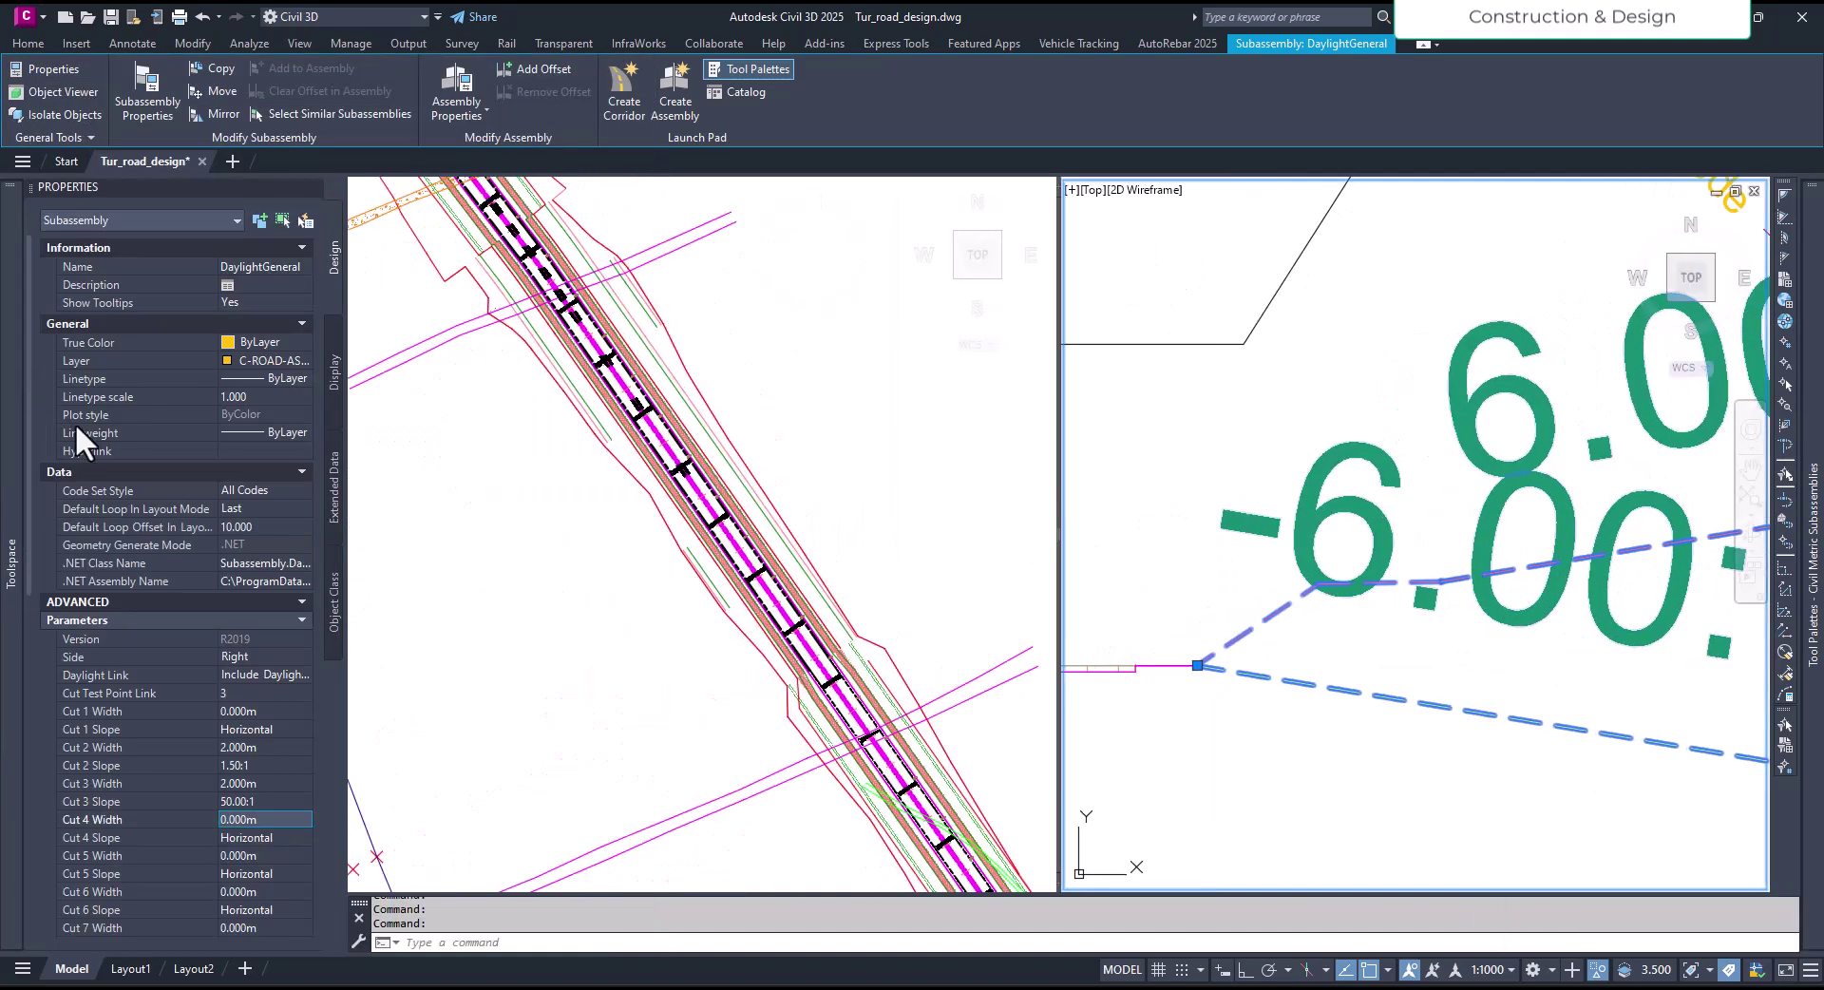
Step: Set the DaylightGeneral subassembly's Cut 4 width to 3 m and its Cut 4 slope to 2.00:1
{"action": "scroll", "coordinate": [253, 806], "scroll_direction": "down", "scroll_amount": 2}
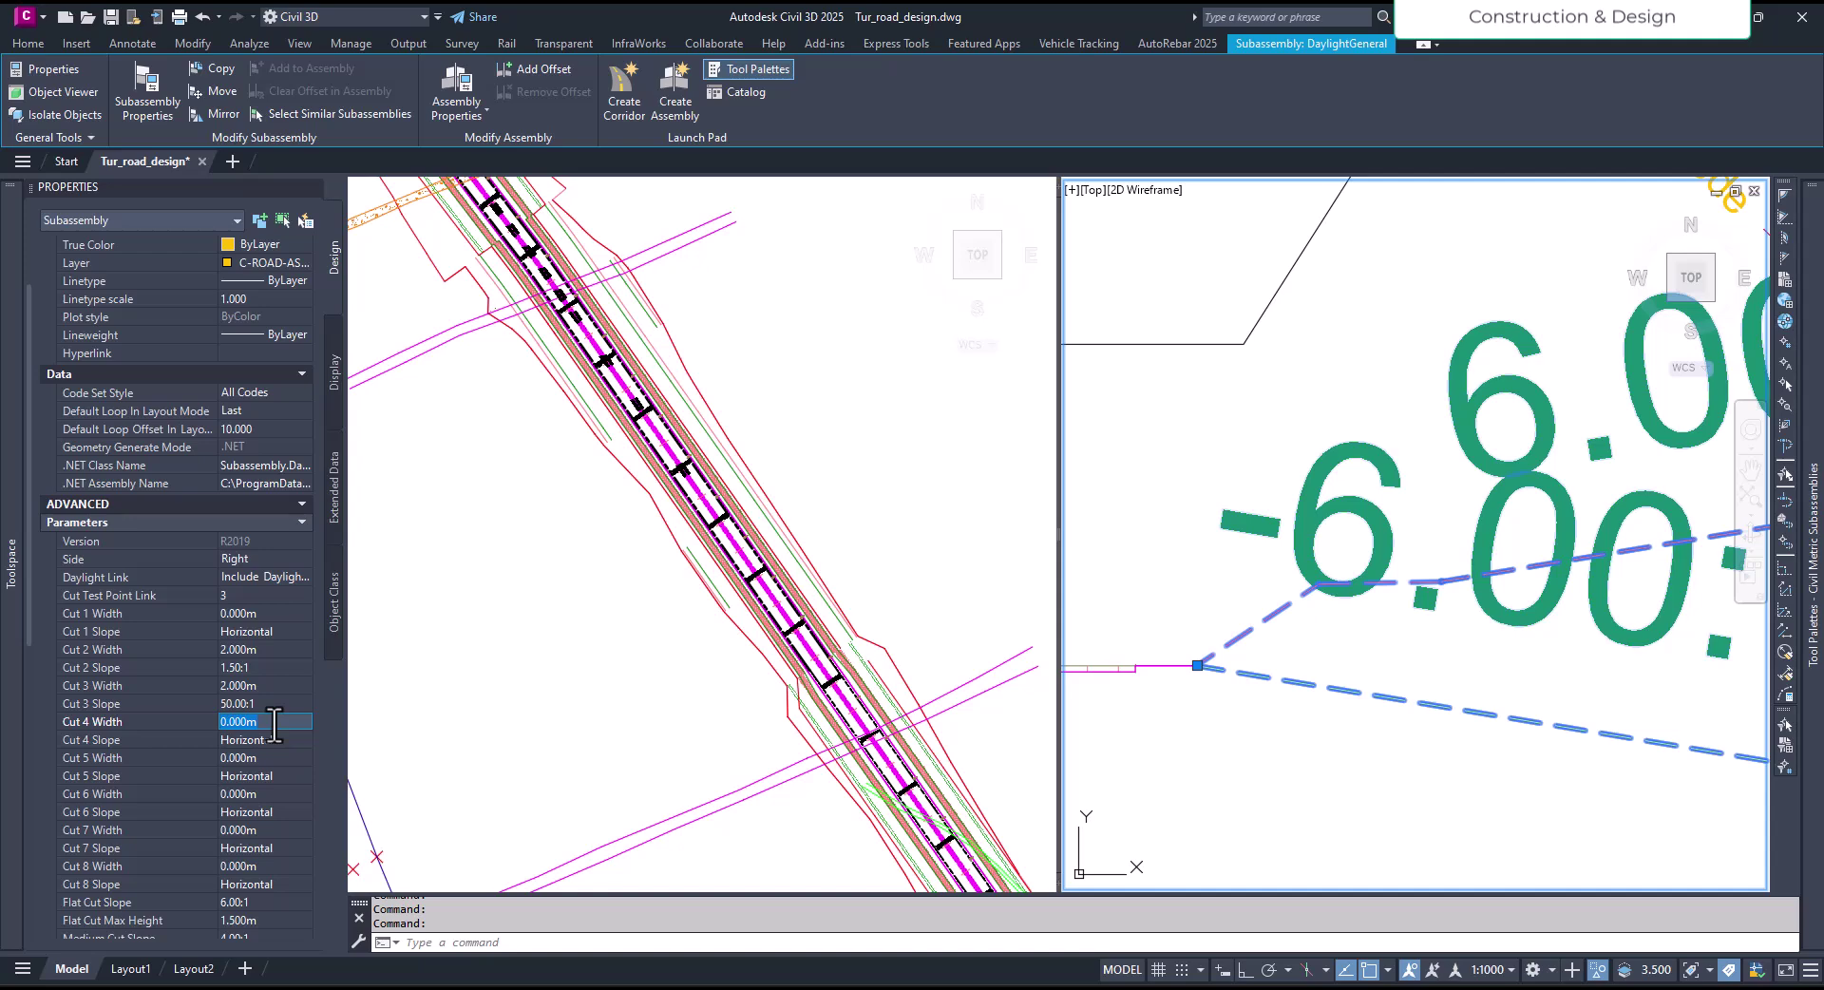
{"action": "type", "text": "2"}
{"action": "key", "text": "Tab"}
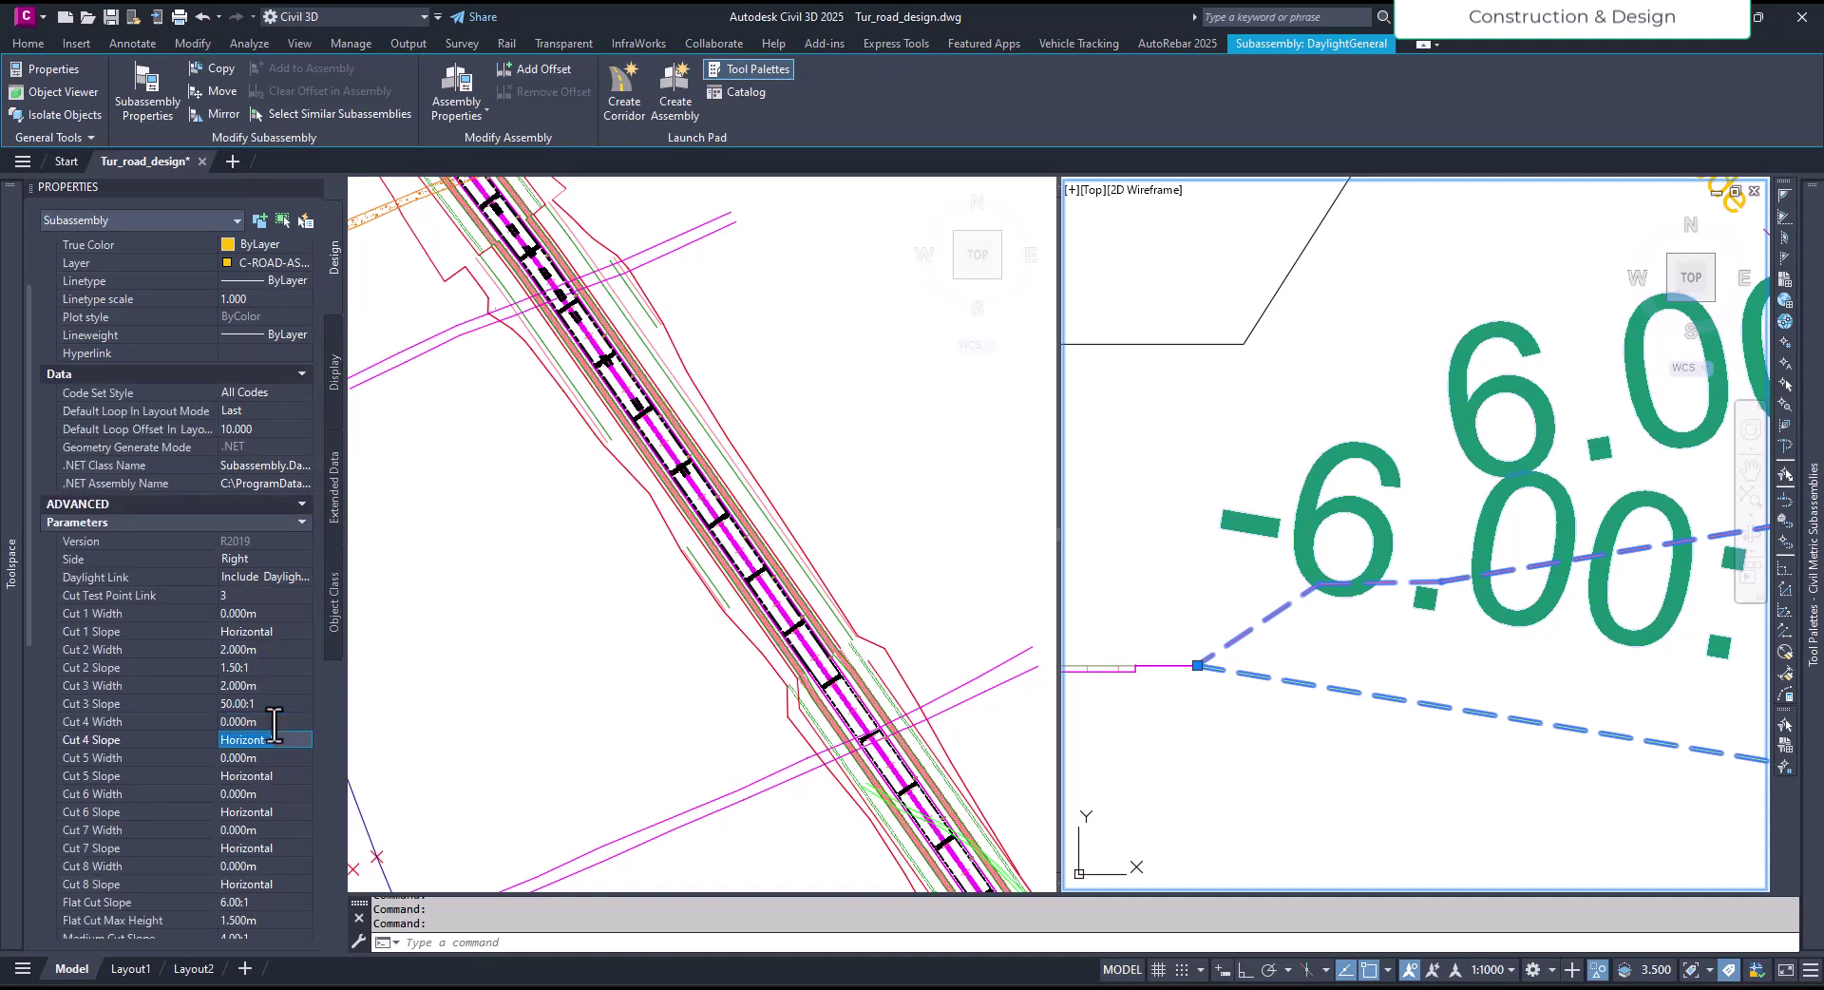
{"action": "left_click", "coordinate": [271, 722]}
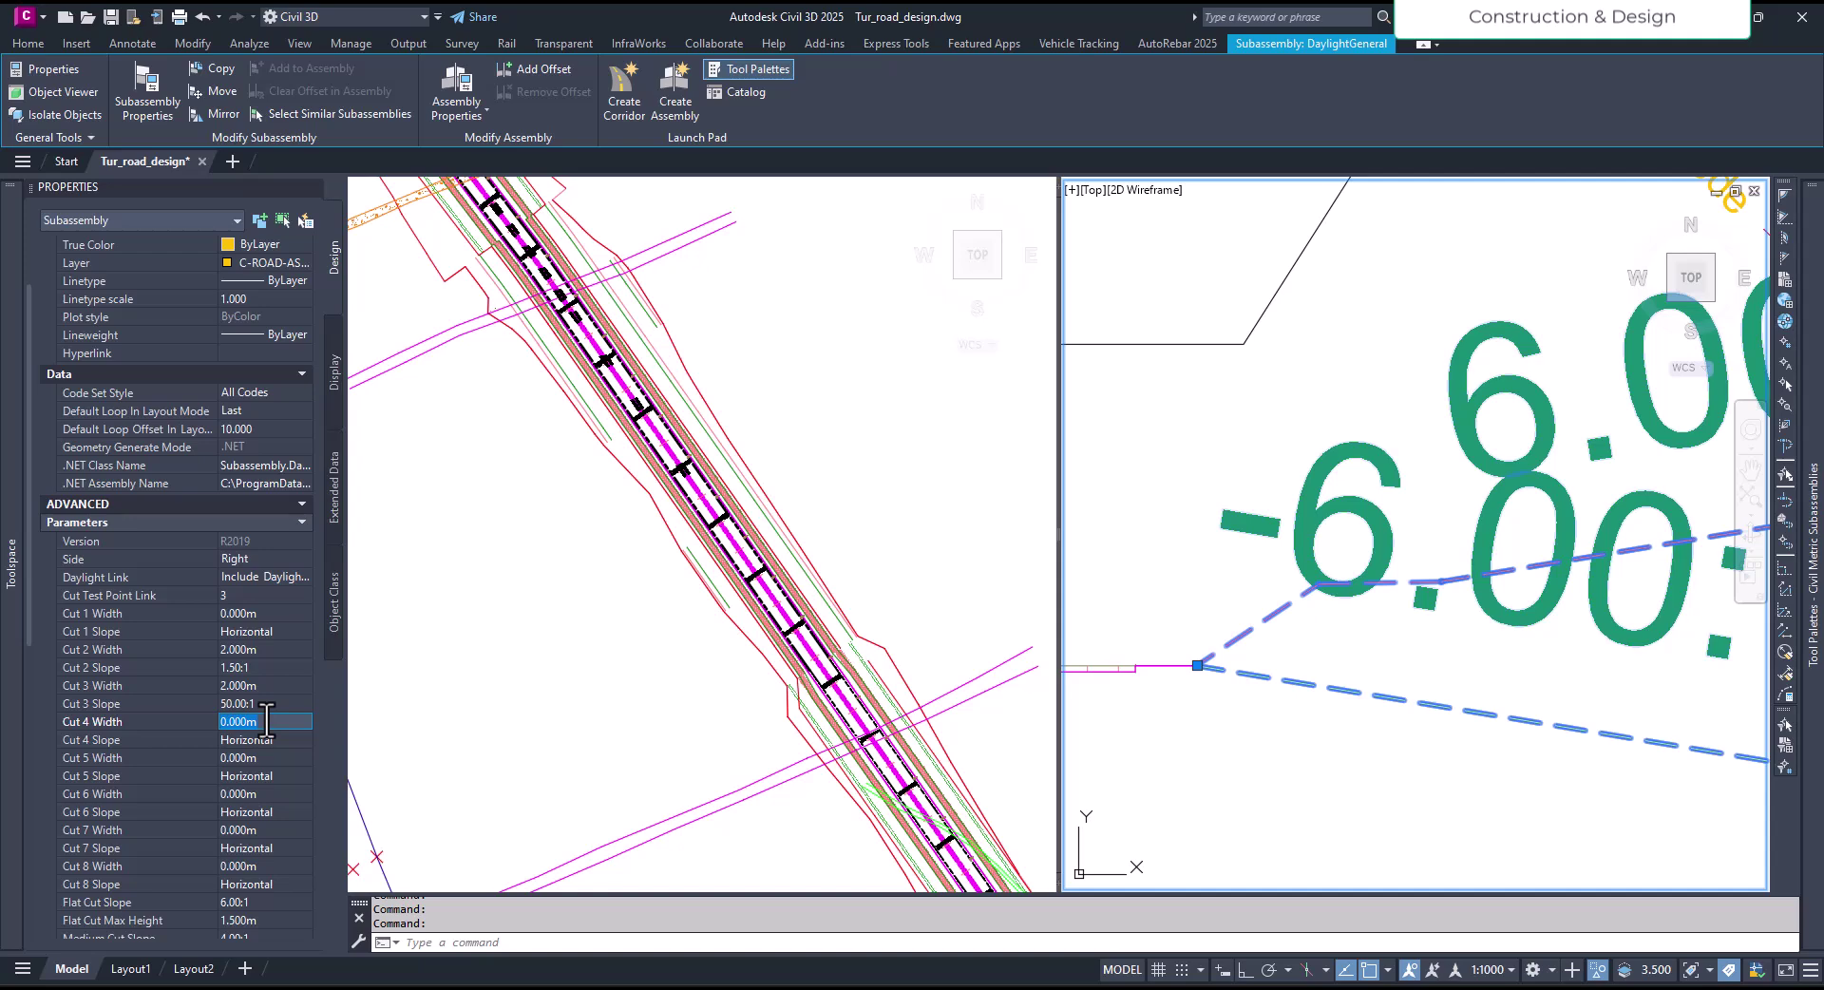
{"action": "type", "text": "3"}
{"action": "key", "text": "Tab"}
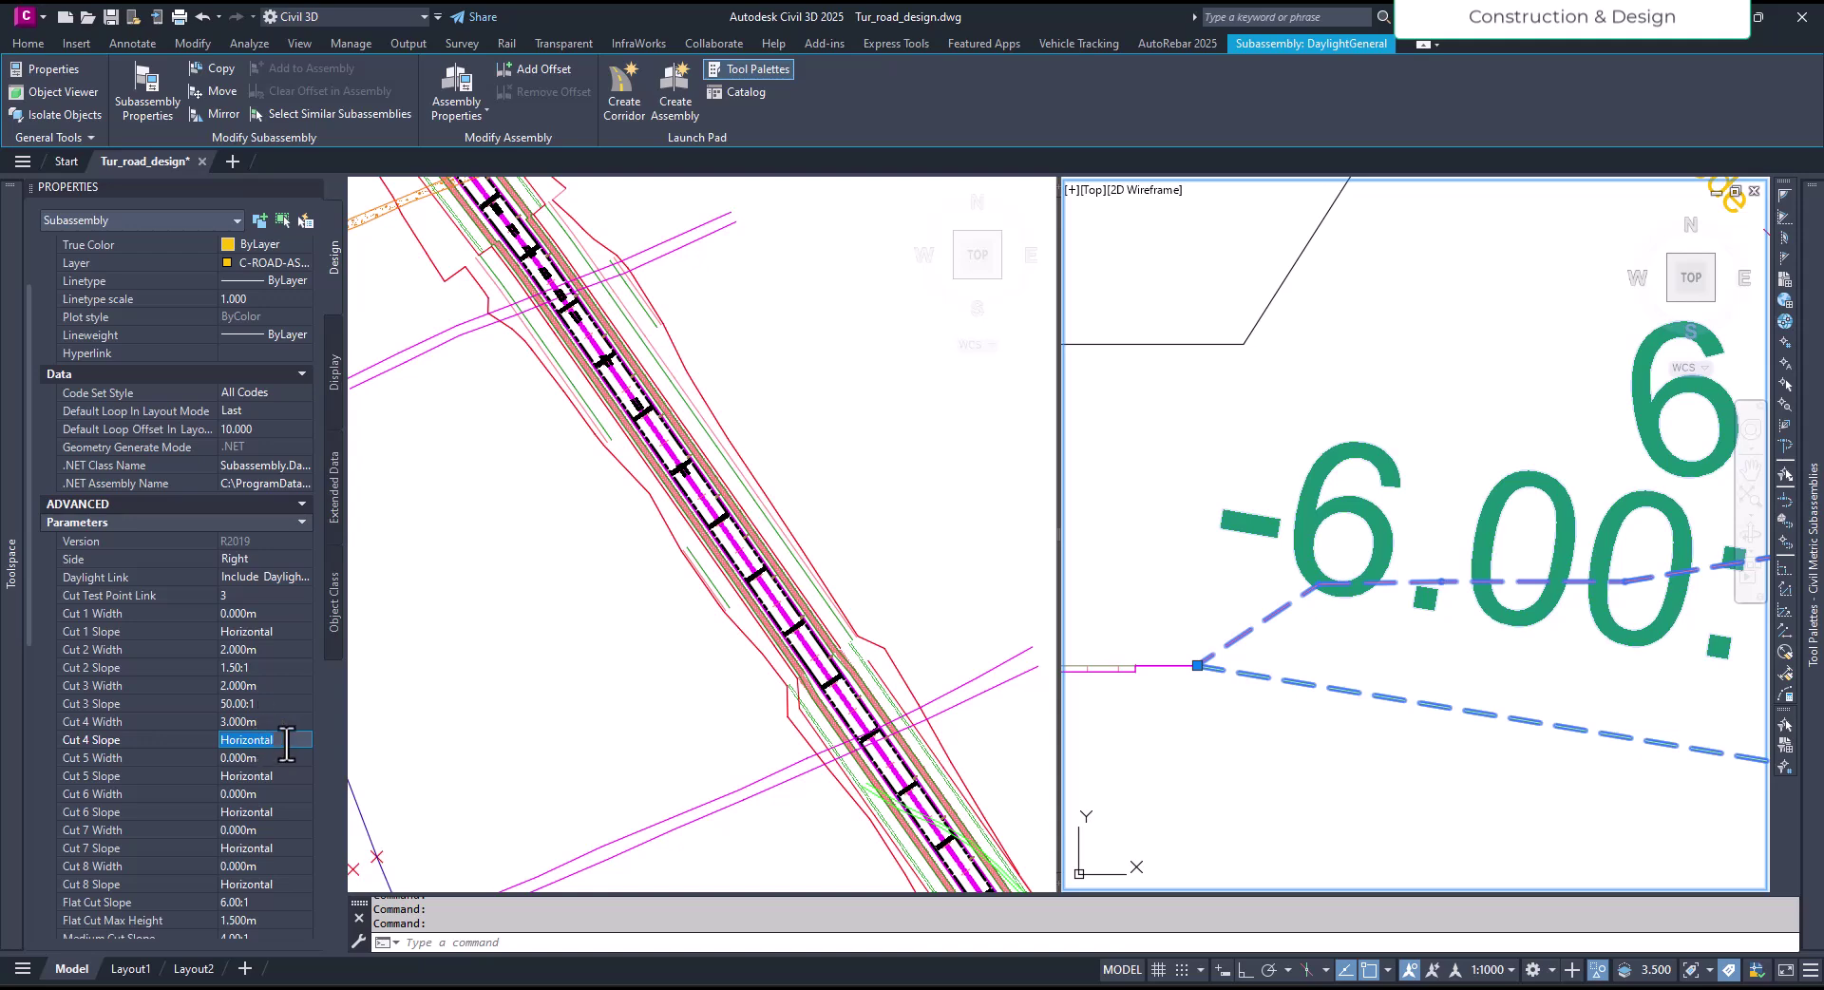
{"action": "type", "text": "2.00:1"}
{"action": "key", "text": "Tab"}
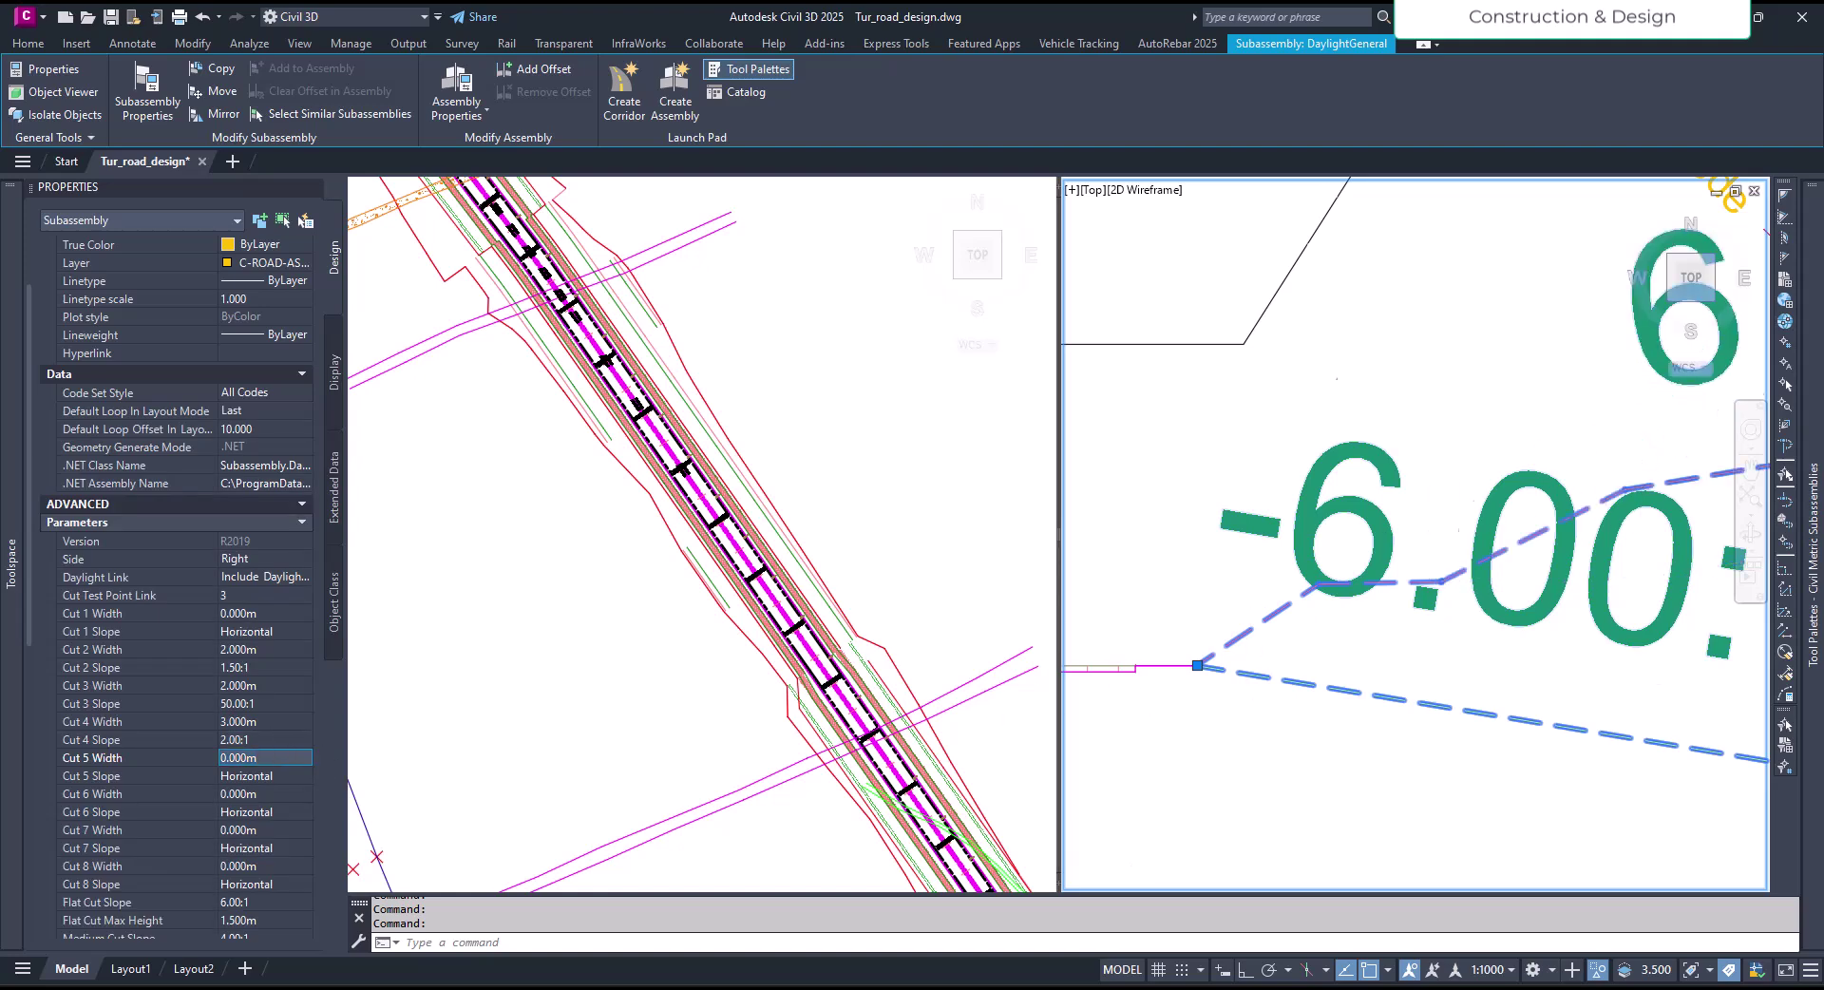
Step: Set the DaylightGeneral subassembly's Cut 5 width to 4 m and its Cut 5 slope to 50.00:1
{"action": "scroll", "coordinate": [1472, 539], "scroll_direction": "down", "scroll_amount": 5}
{"action": "scroll", "coordinate": [1472, 539], "scroll_direction": "up", "scroll_amount": 5}
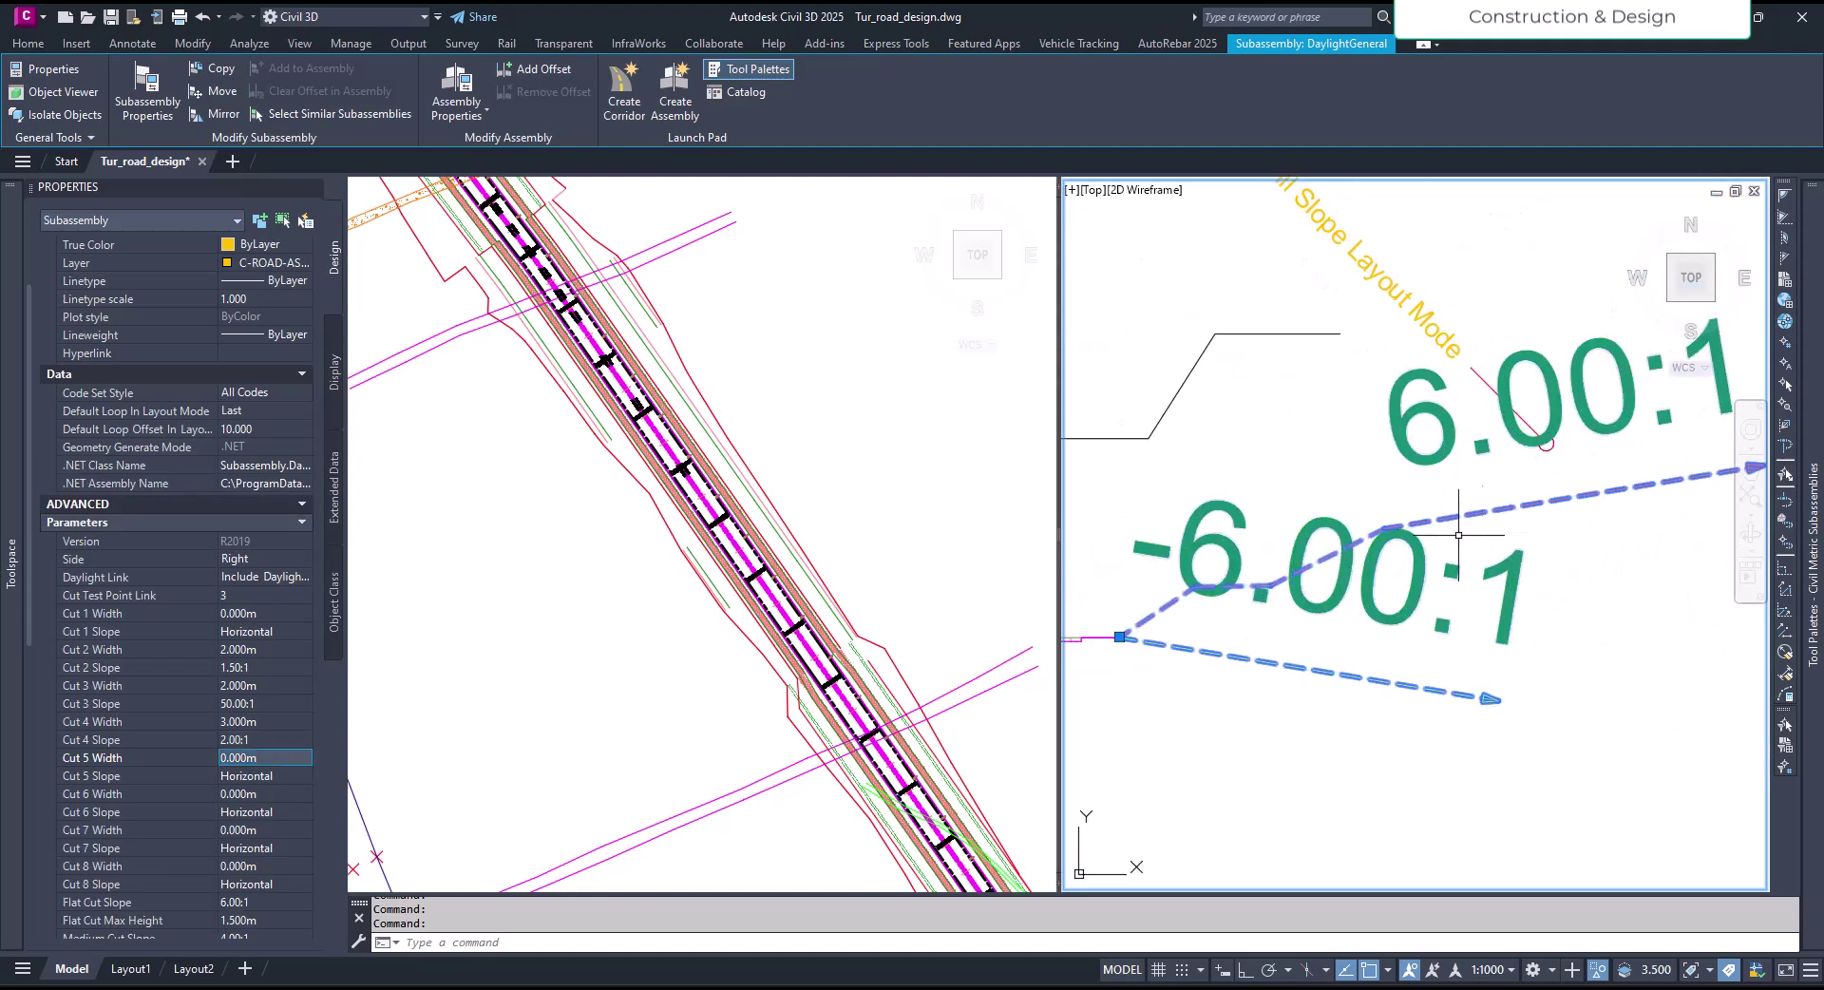
{"action": "left_click", "coordinate": [258, 780]}
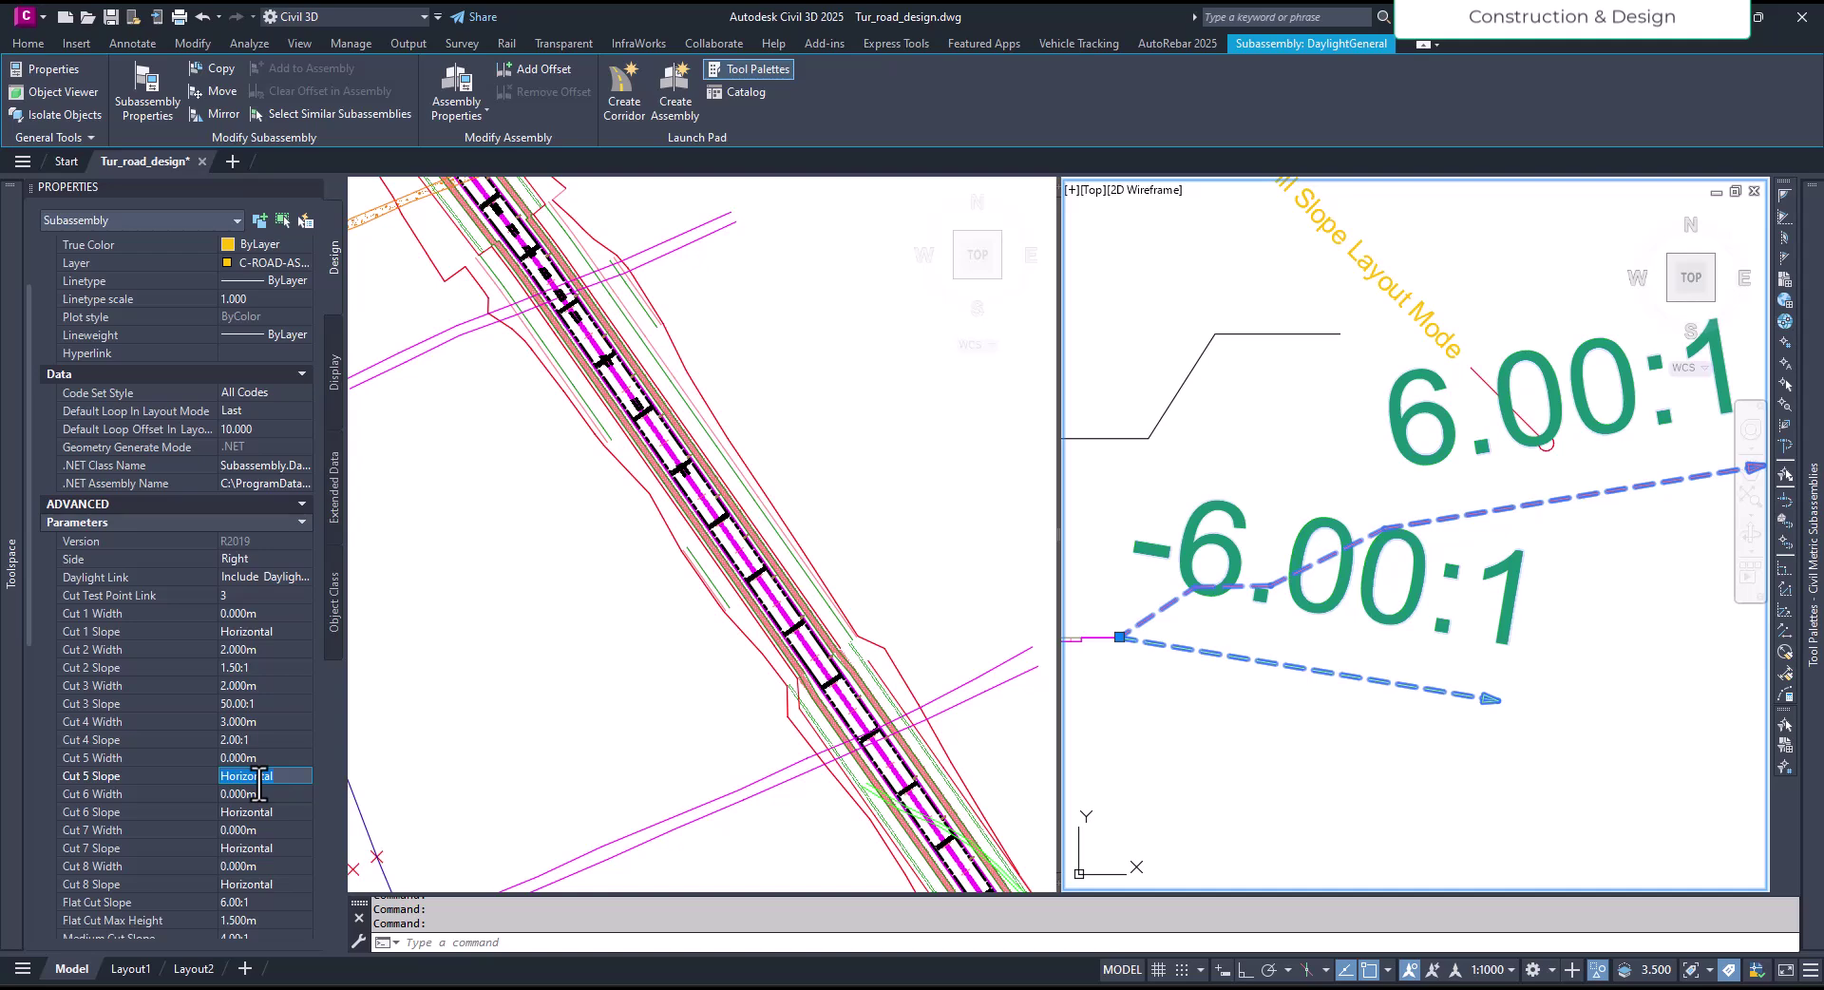
{"action": "left_click", "coordinate": [263, 760]}
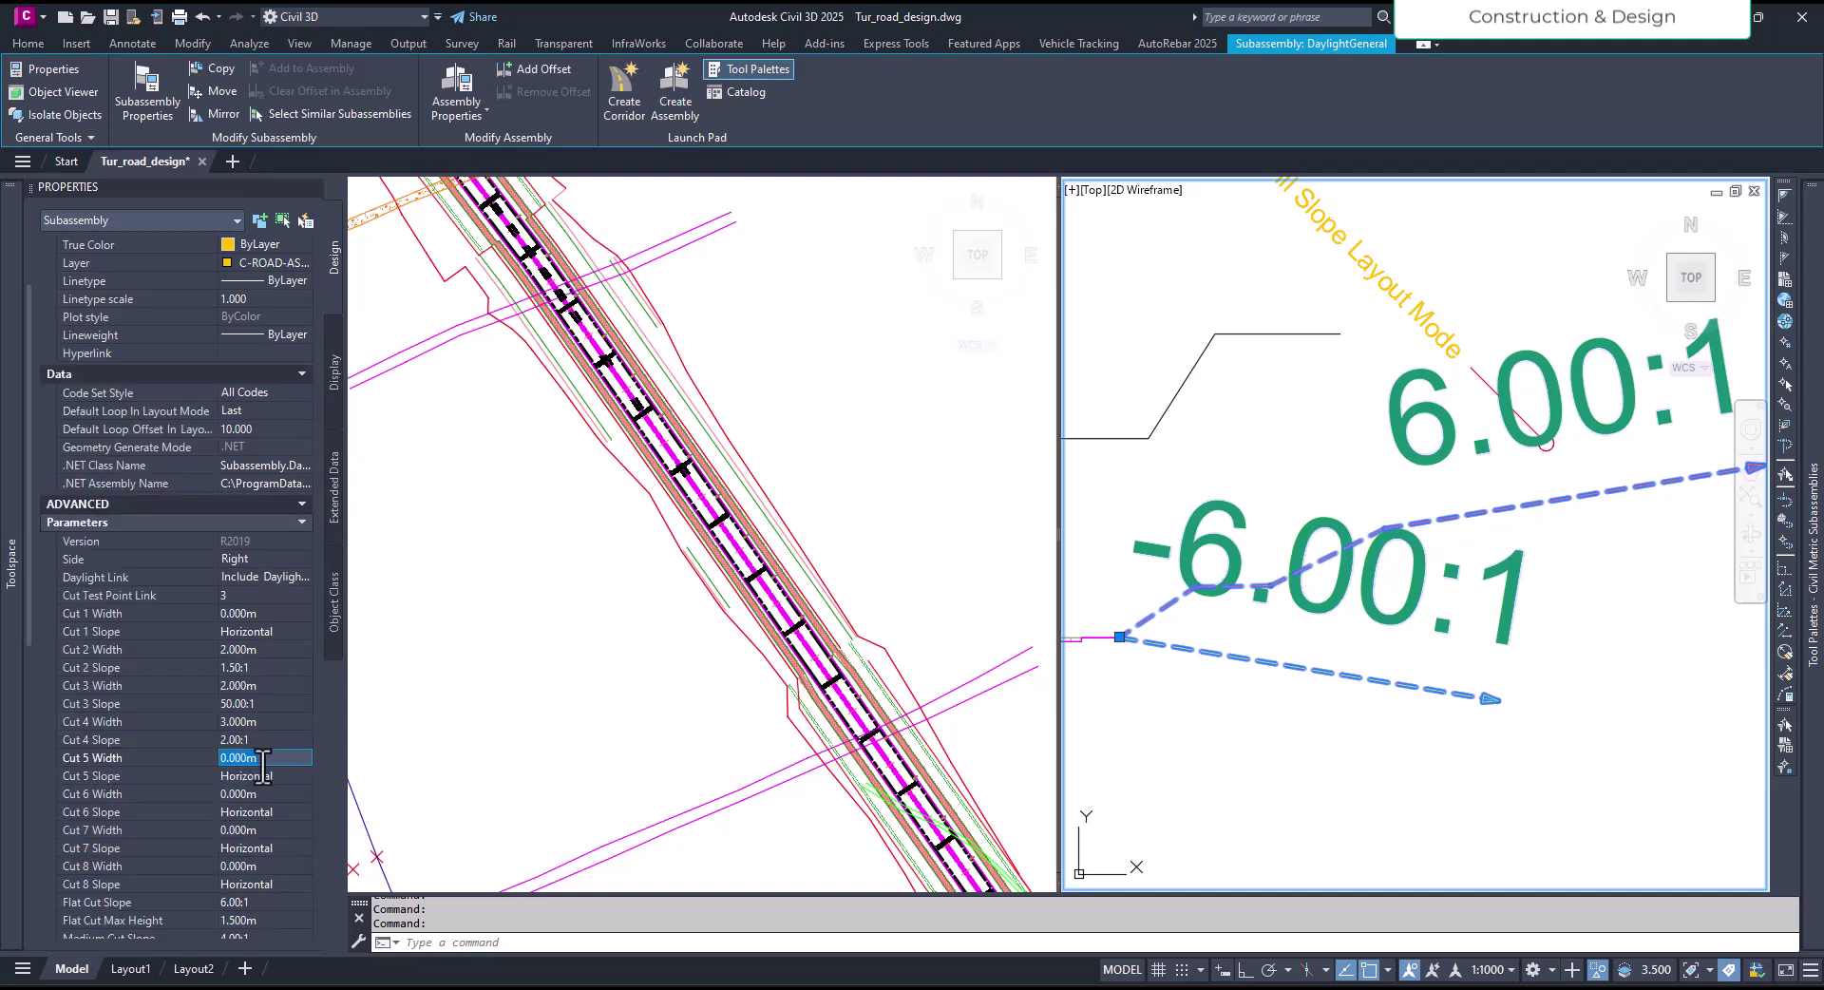
{"action": "type", "text": "4"}
{"action": "key", "text": "Tab"}
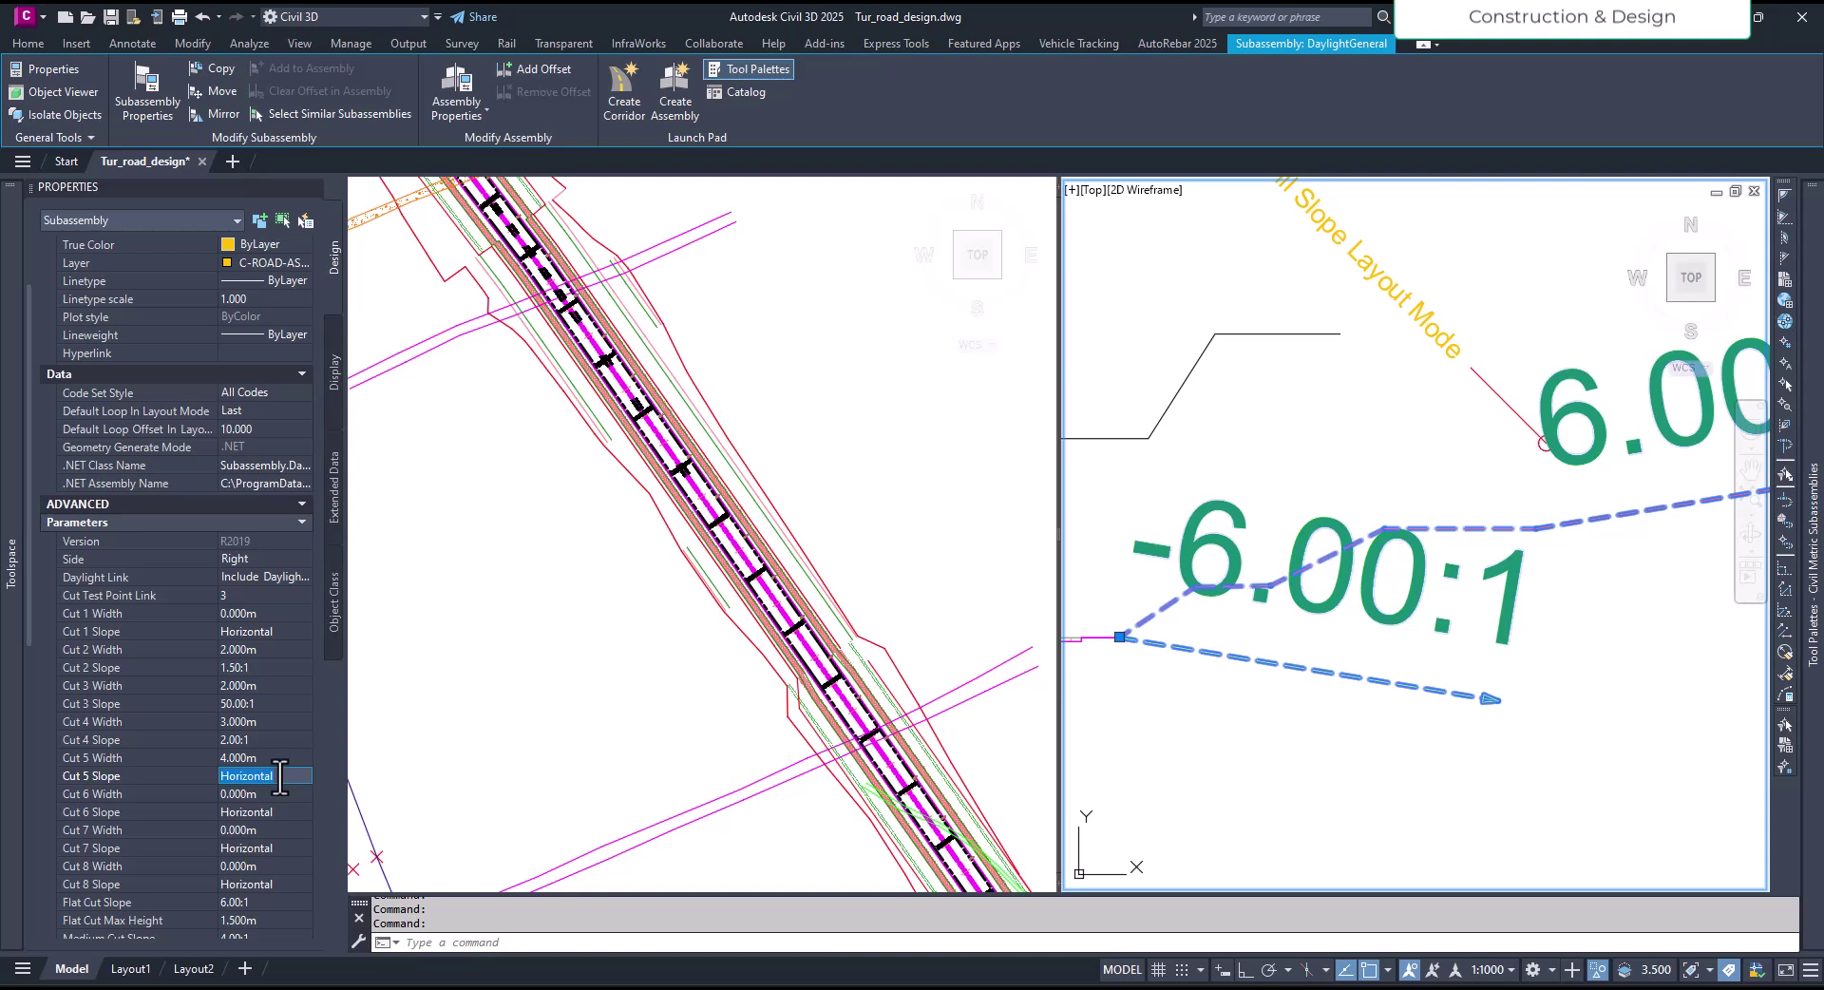
{"action": "type", "text": "50.00:1"}
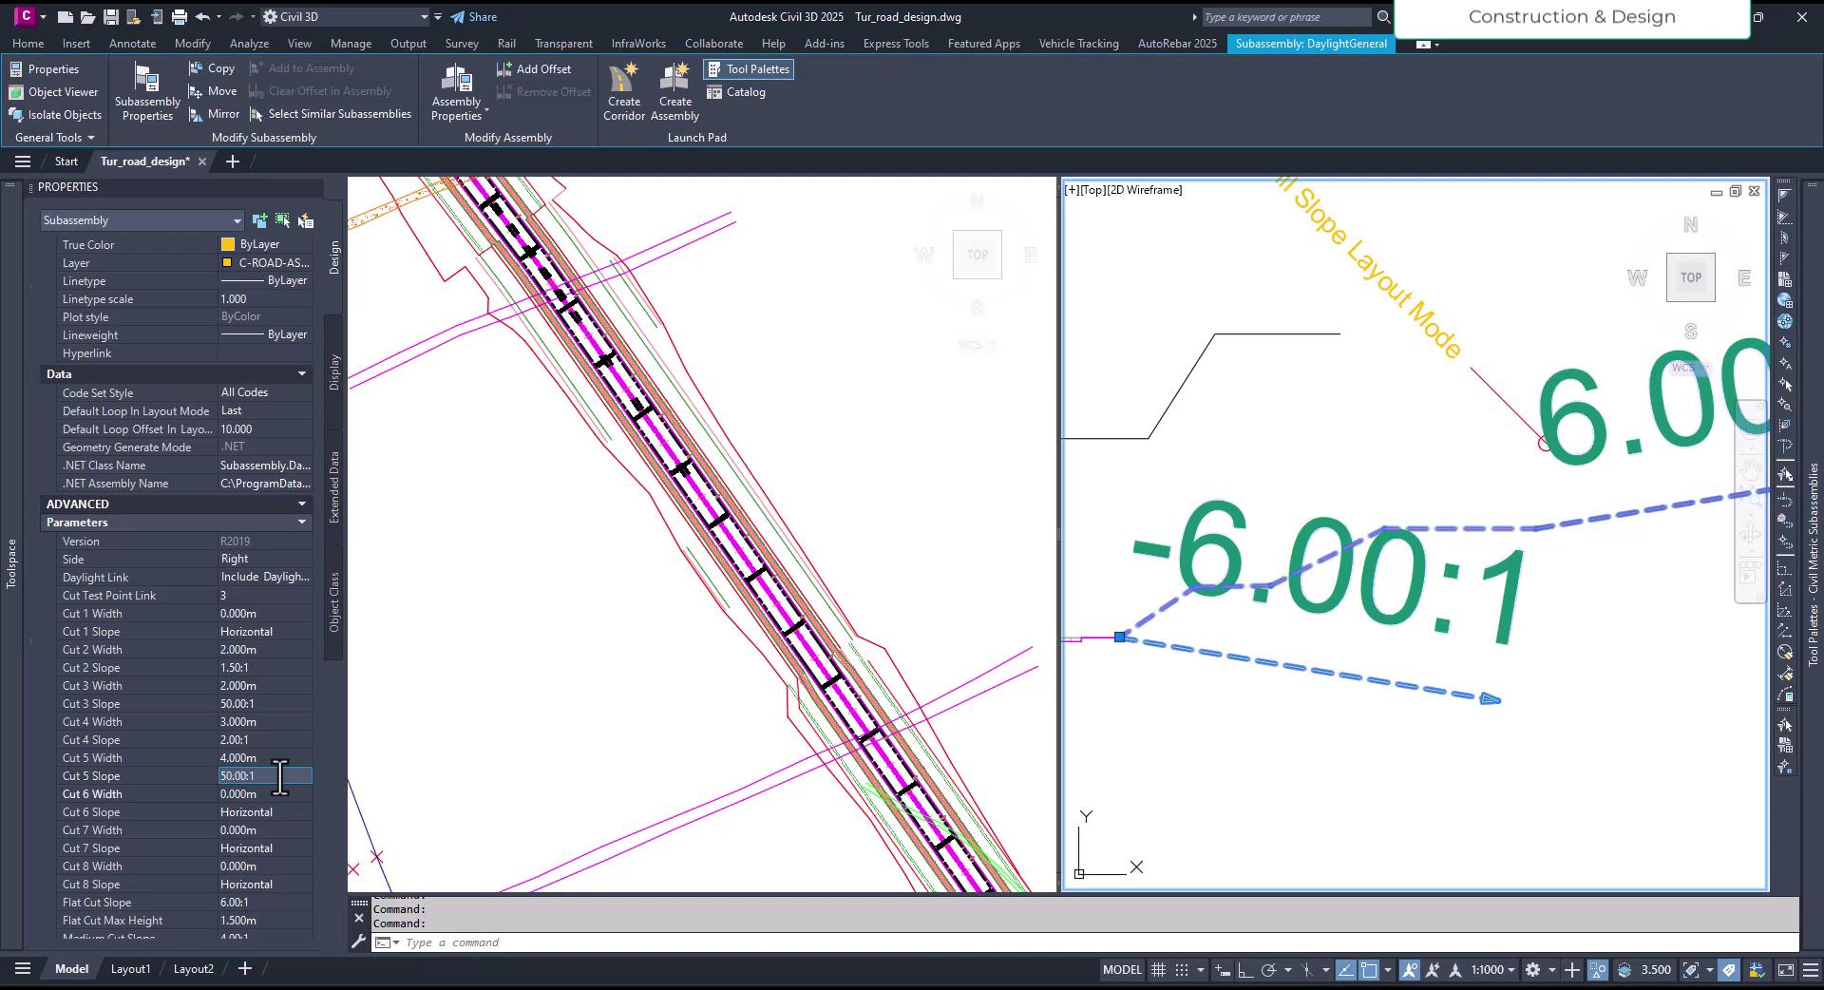
{"action": "key", "text": "Tab"}
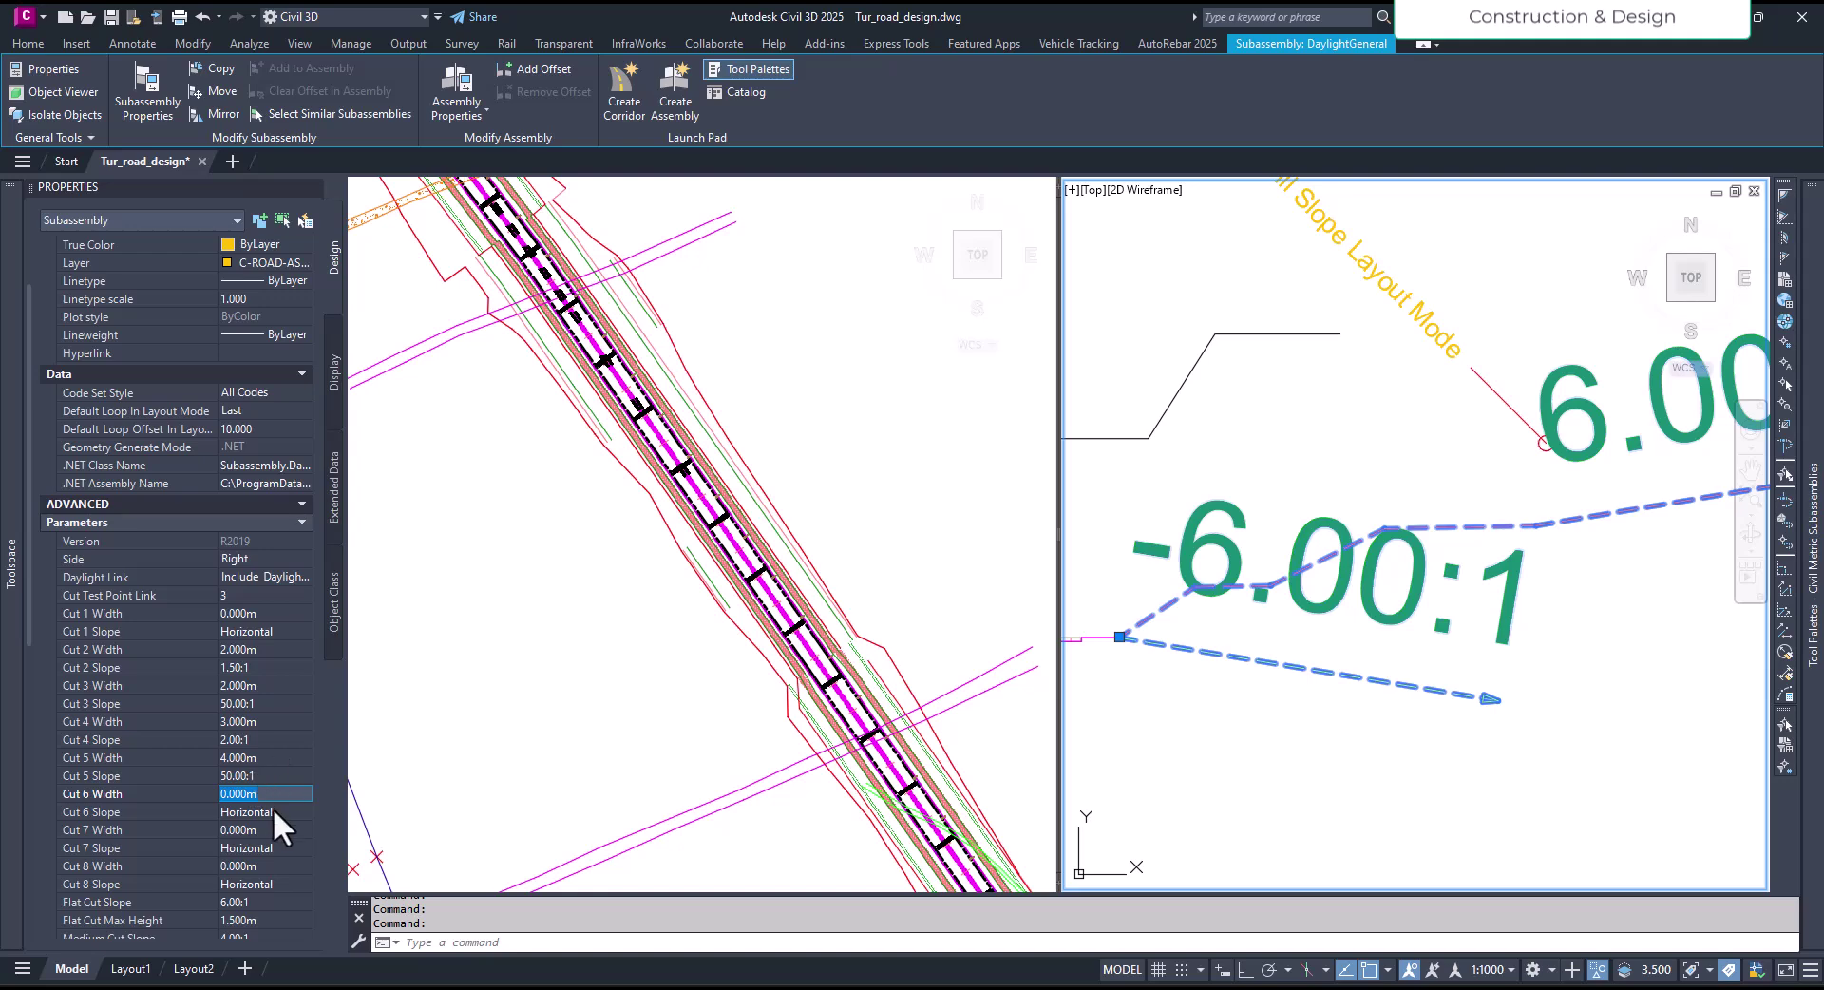
Step: Set the right DaylightGeneral subassembly's Cut 6 width to 5 m
{"action": "left_click", "coordinate": [280, 812]}
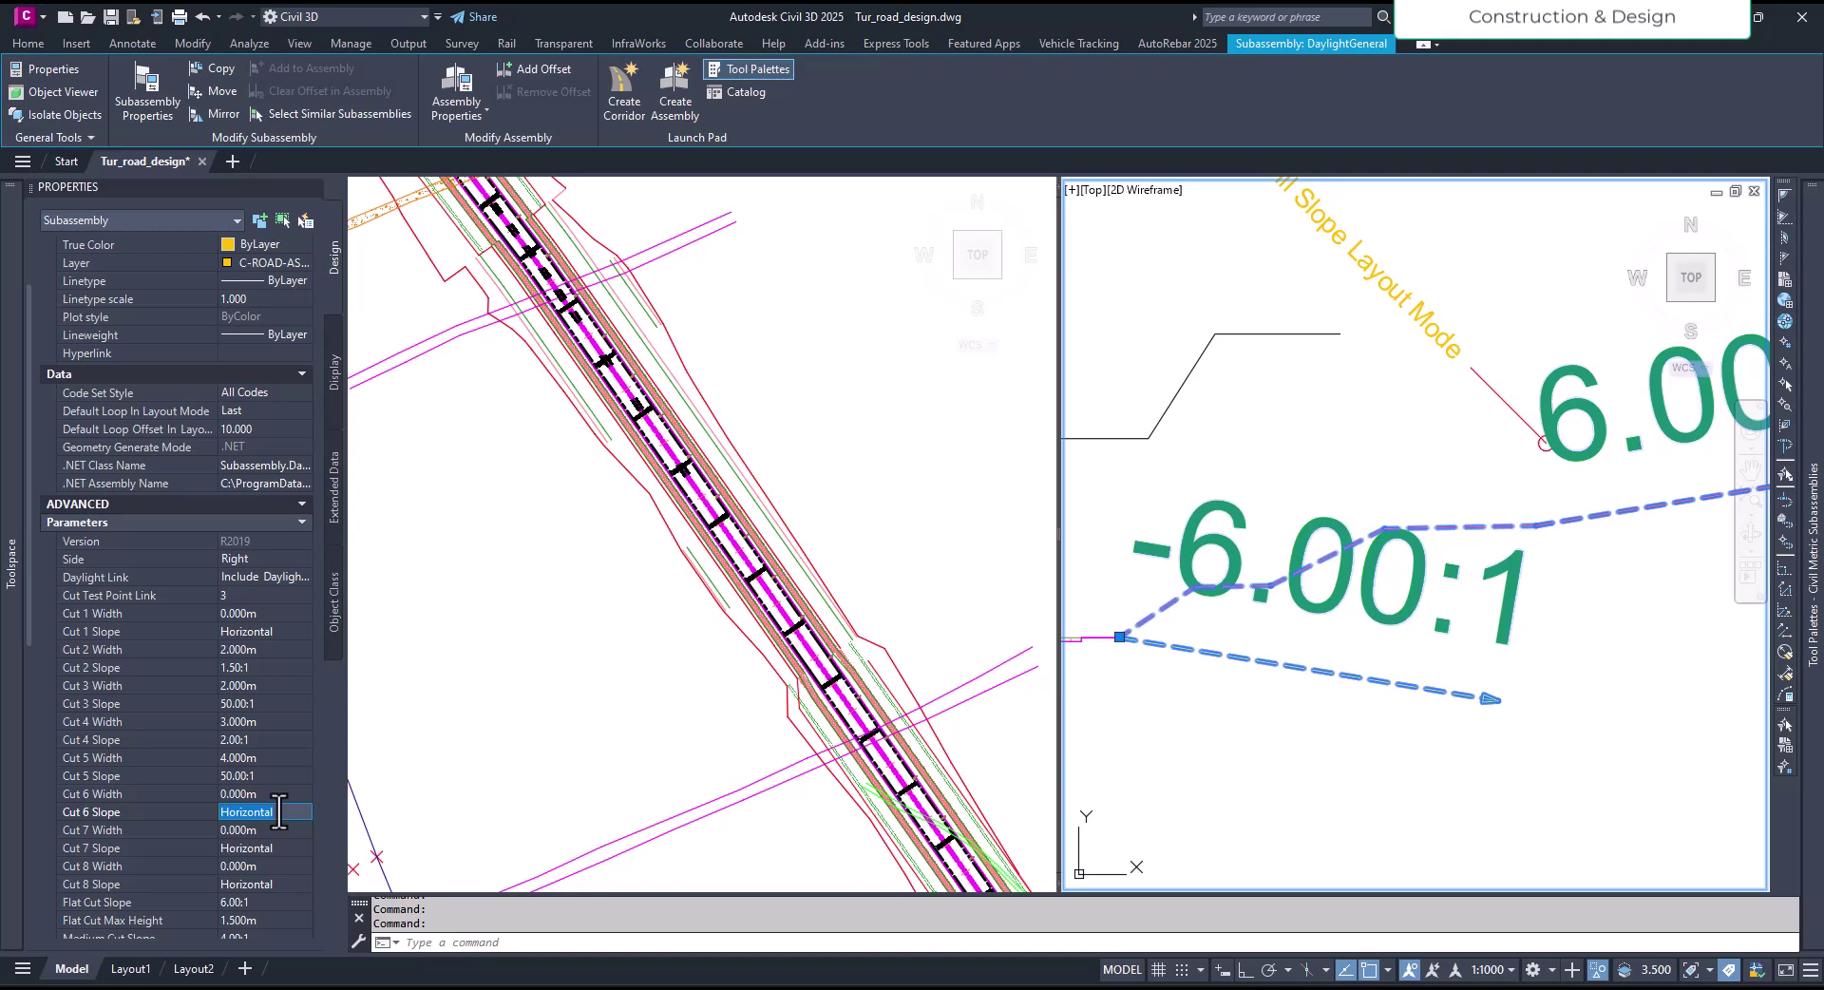
{"action": "left_click", "coordinate": [252, 795]}
{"action": "type", "text": "5"}
{"action": "key", "text": "Tab"}
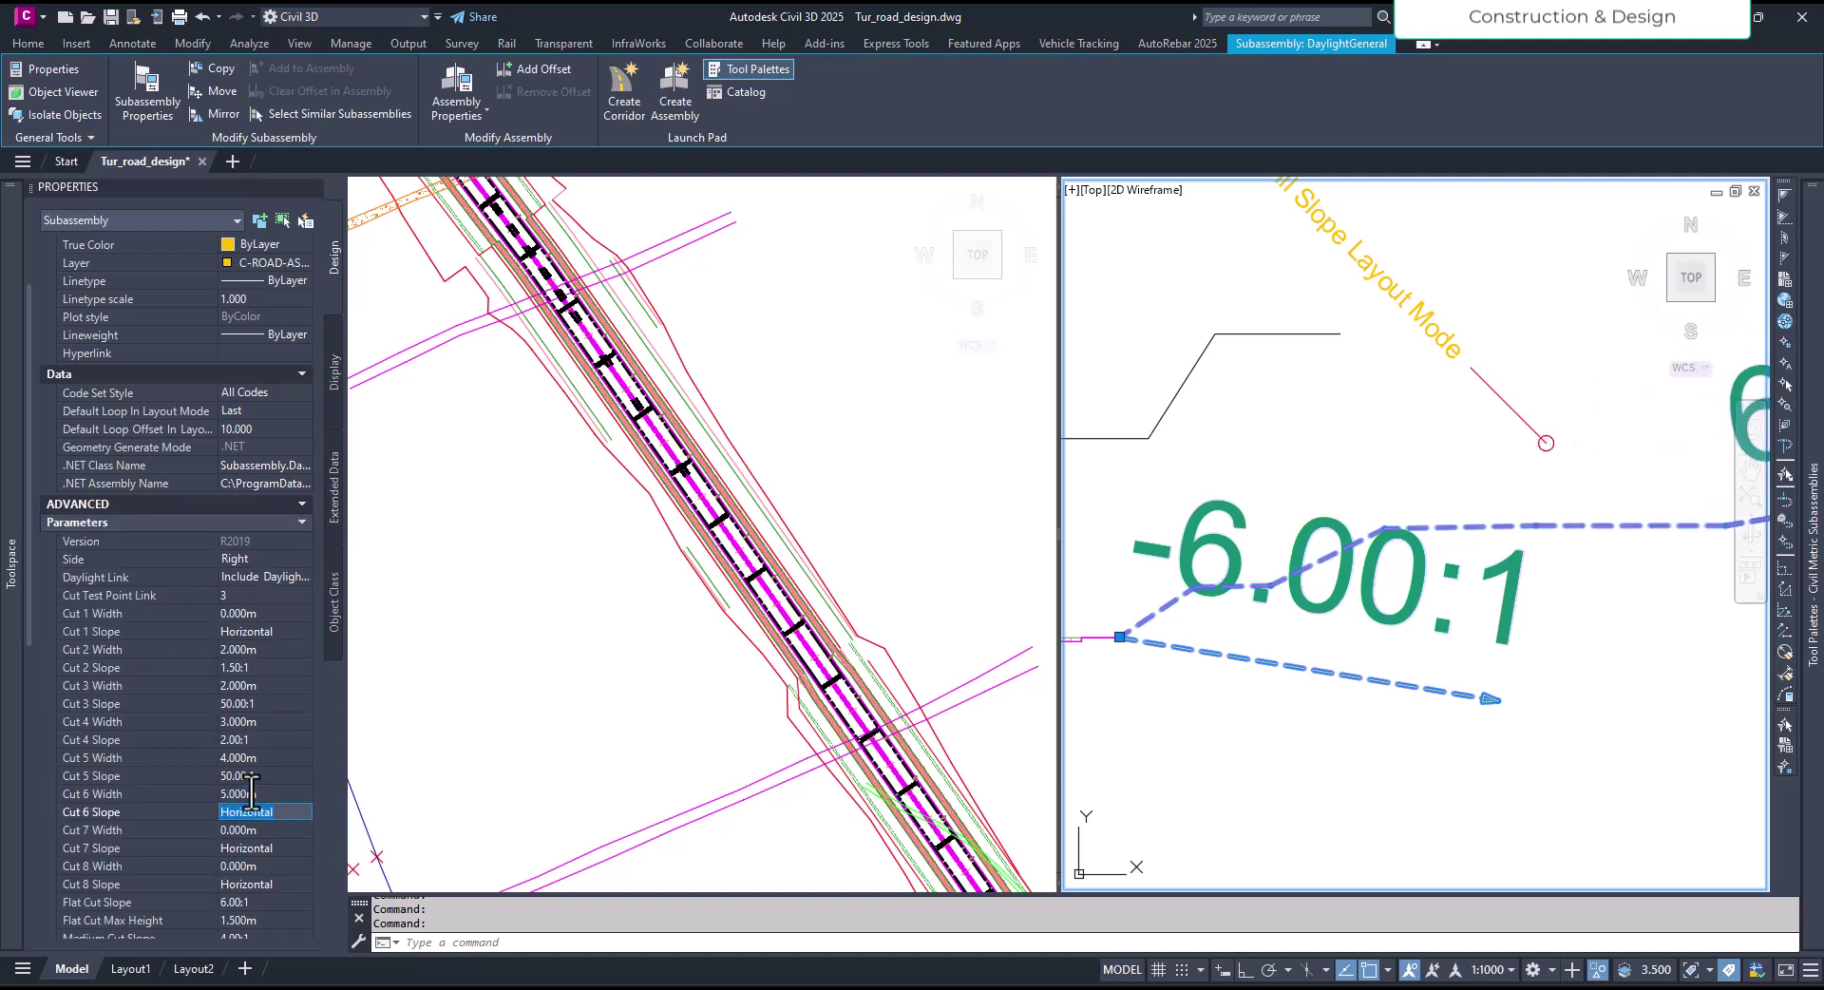
Step: Set the subassembly's Cut 6 slope to 3.00:1
{"action": "type", "text": "2"}
{"action": "key", "text": "BackSpace"}
{"action": "key", "text": "BackSpace"}
{"action": "key", "text": "BackSpace"}
{"action": "key", "text": "Tab"}
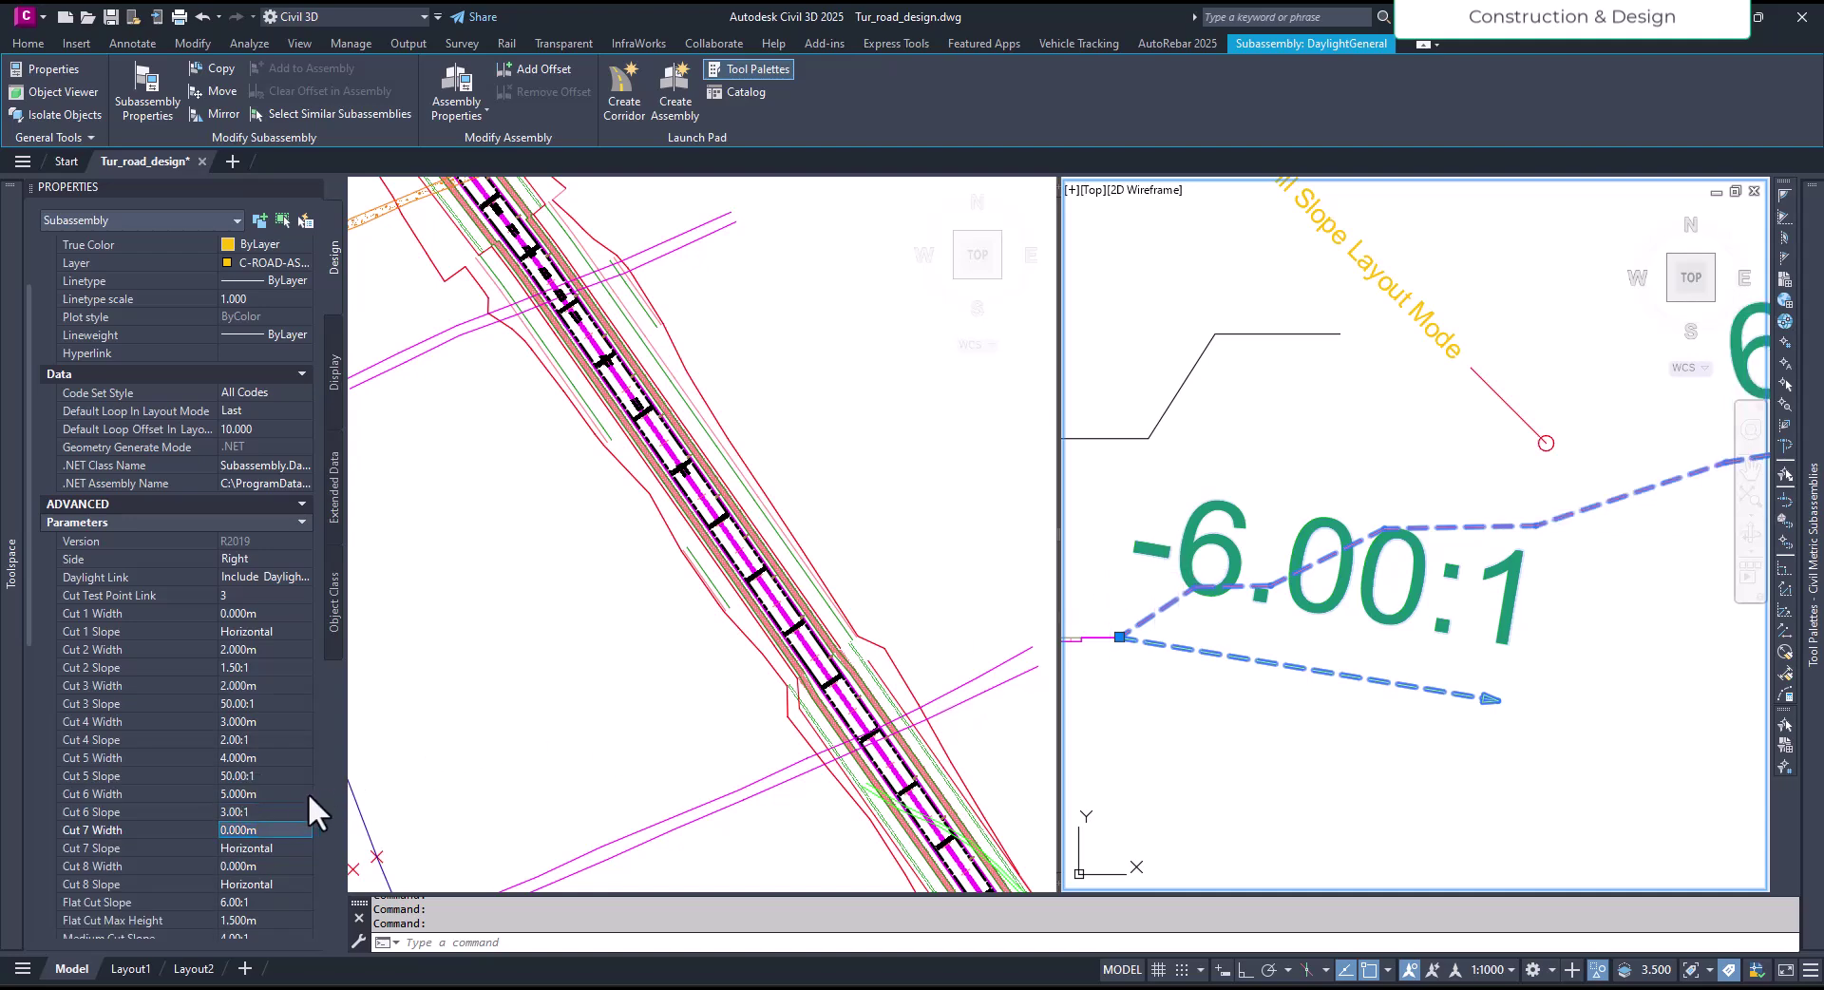
Step: Set the DaylightGeneral subassembly's Cut 6 slope to 1.00:1
{"action": "left_click", "coordinate": [255, 812]}
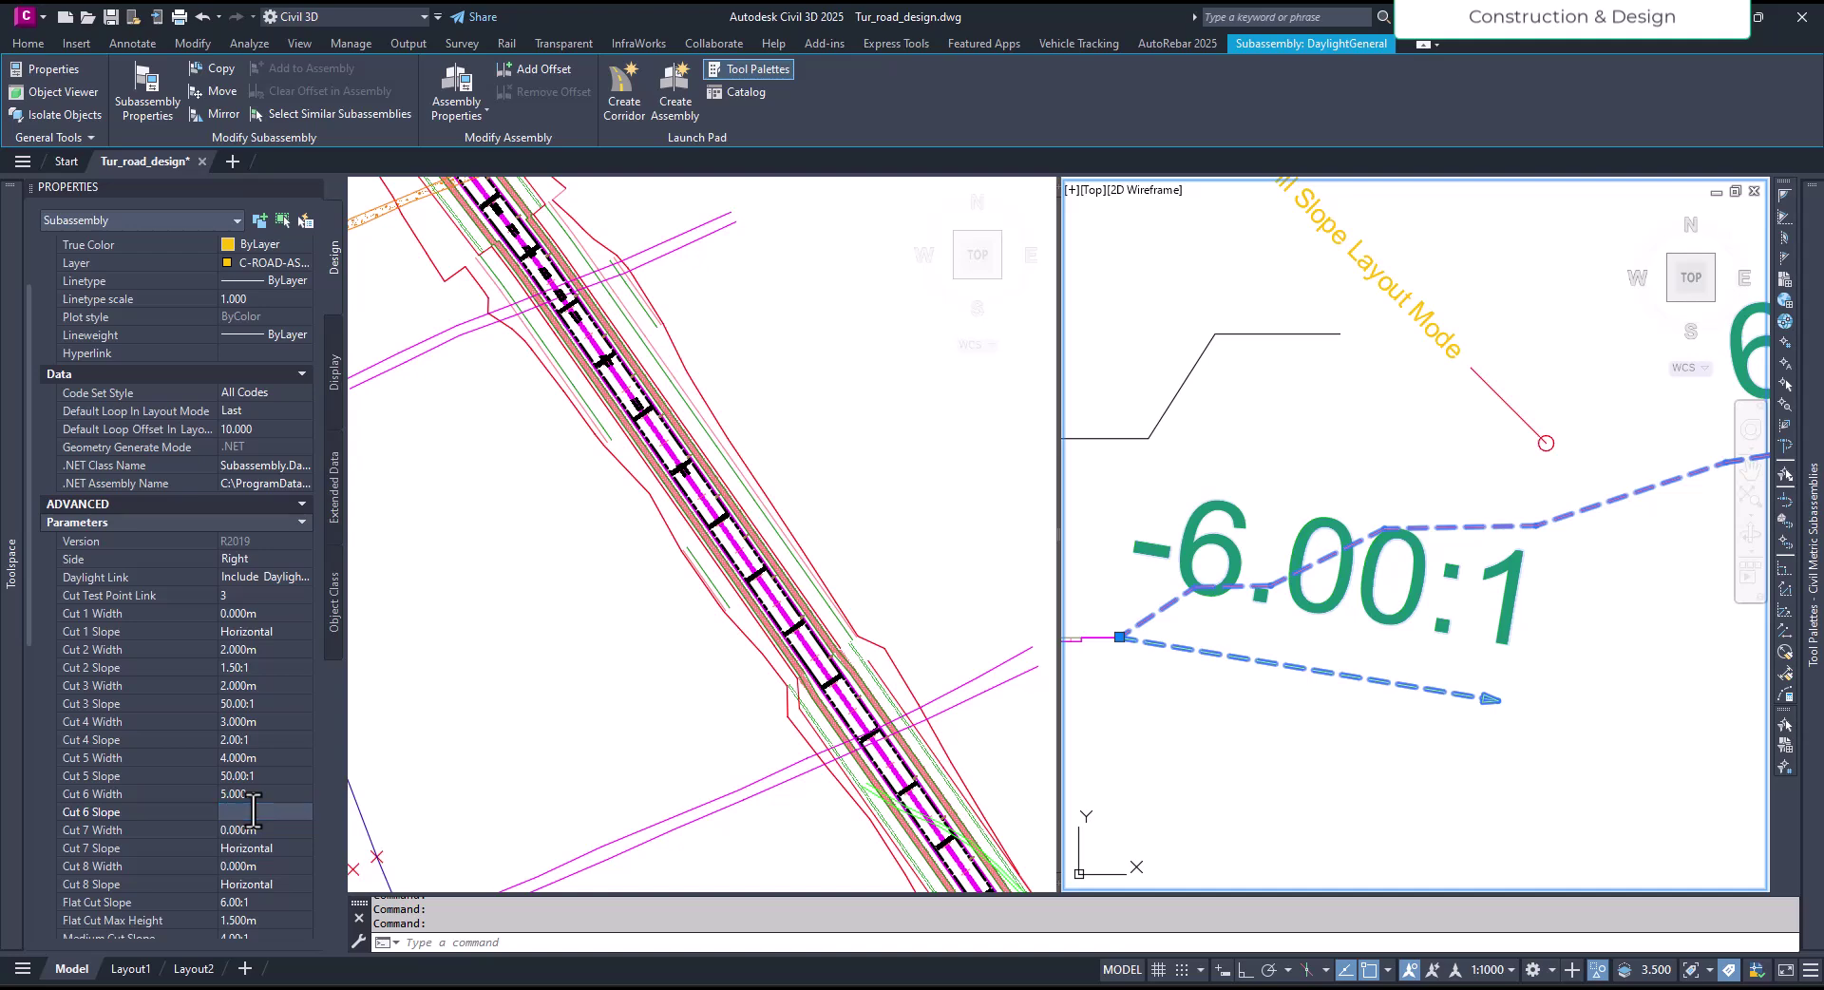
{"action": "type", "text": "1:1"}
{"action": "key", "text": "Tab"}
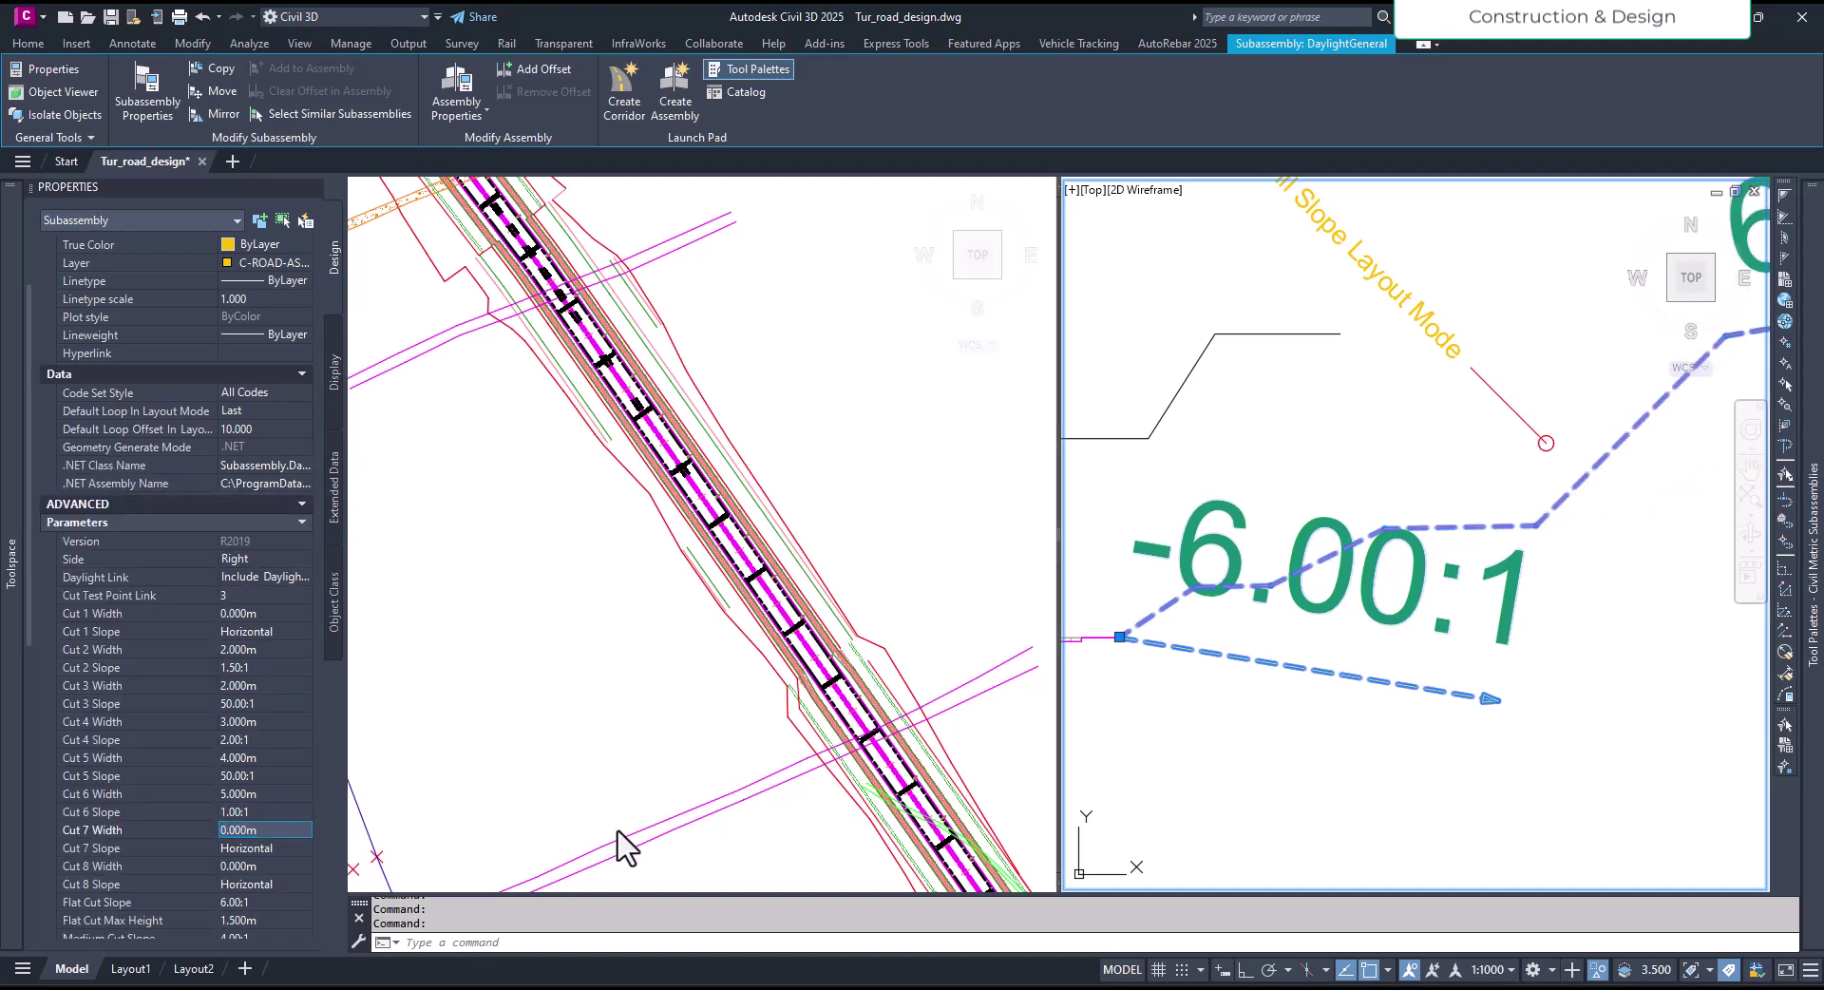
Step: Review the remaining cut and fill parameters and the subassembly's benched cut profile, and clear the selection
{"action": "scroll", "coordinate": [1522, 555], "scroll_direction": "down", "scroll_amount": 4}
{"action": "middle_click_drag", "start_coordinate": [1557, 590], "coordinate": [1582, 603]}
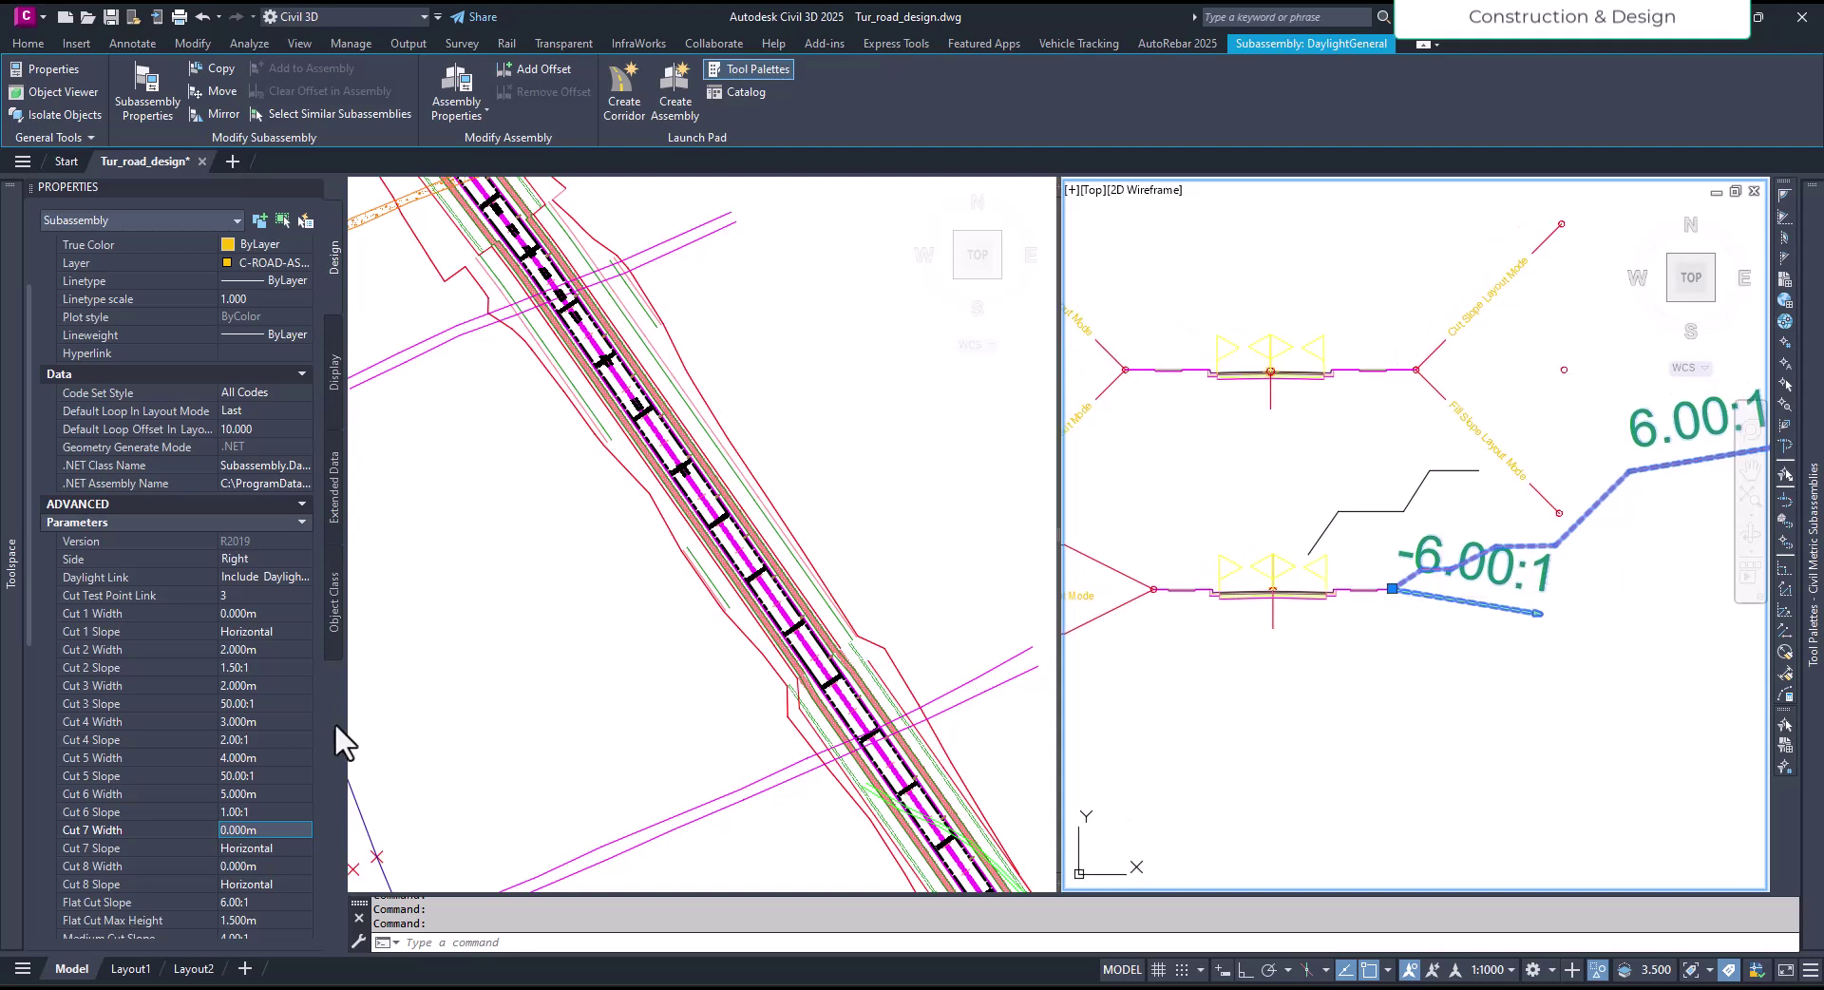
{"action": "scroll", "coordinate": [217, 864], "scroll_direction": "down", "scroll_amount": 4}
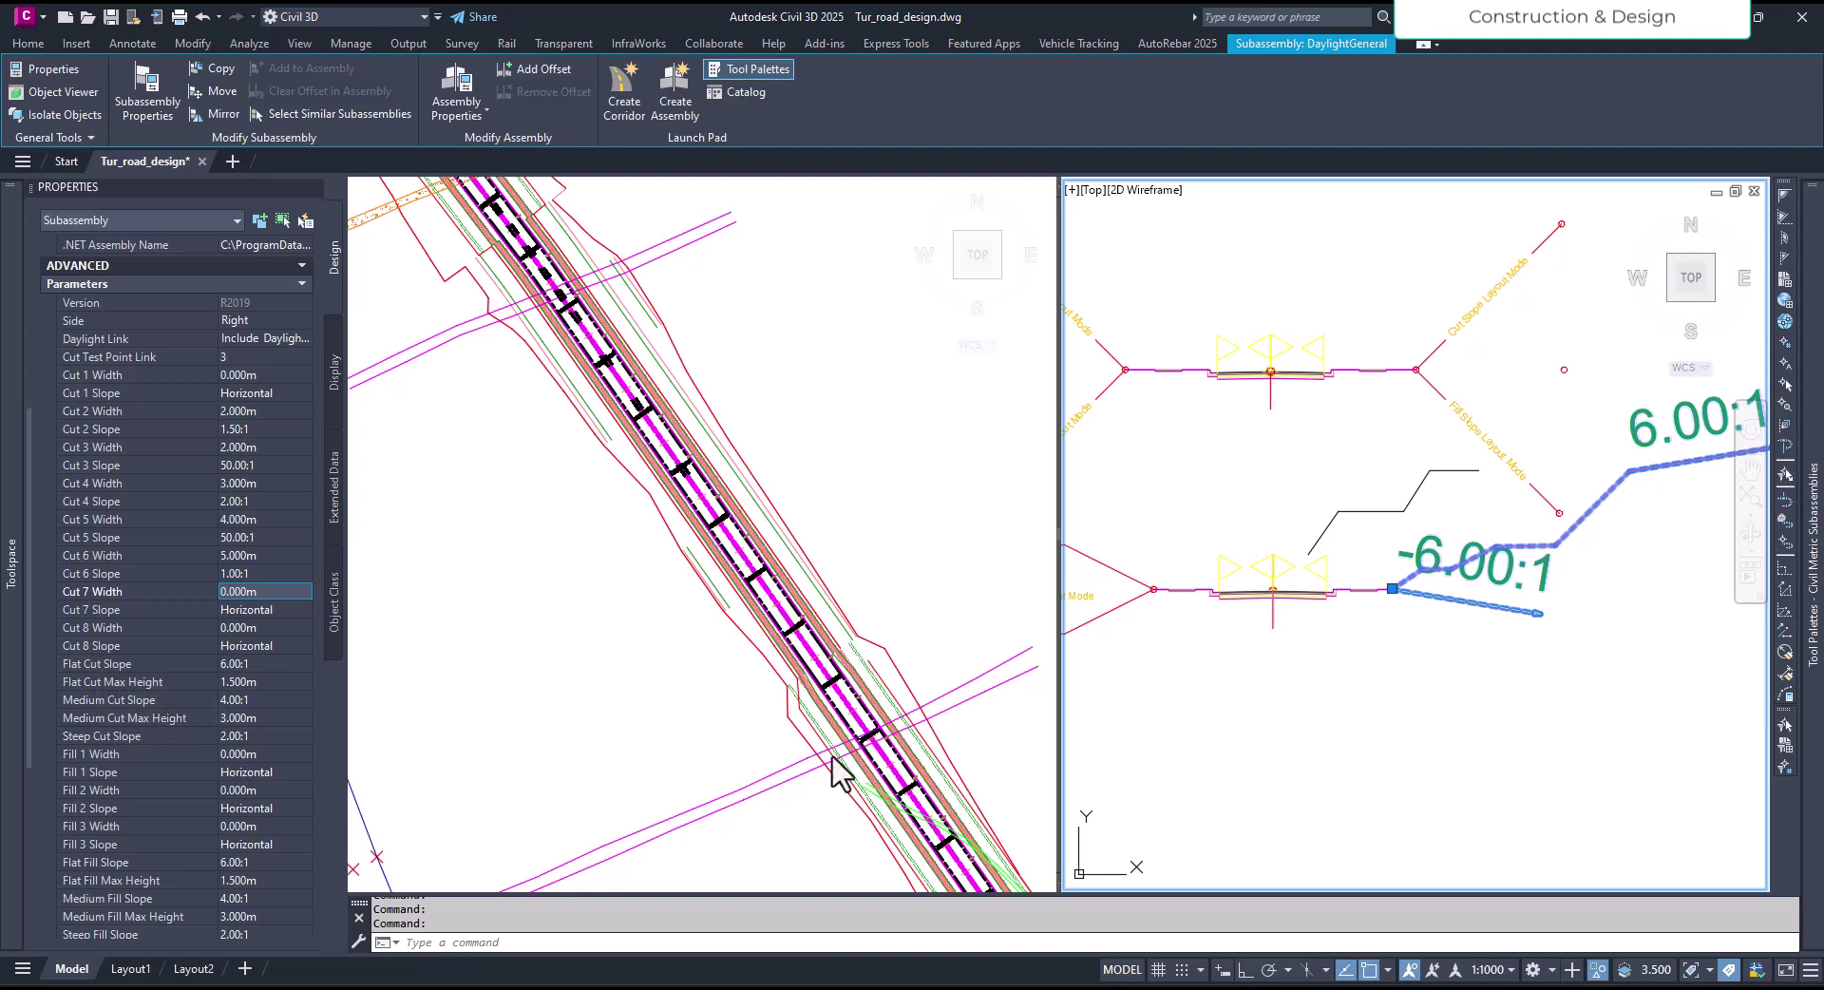
{"action": "left_click", "coordinate": [1244, 748]}
{"action": "scroll", "coordinate": [1403, 655], "scroll_direction": "down", "scroll_amount": 4}
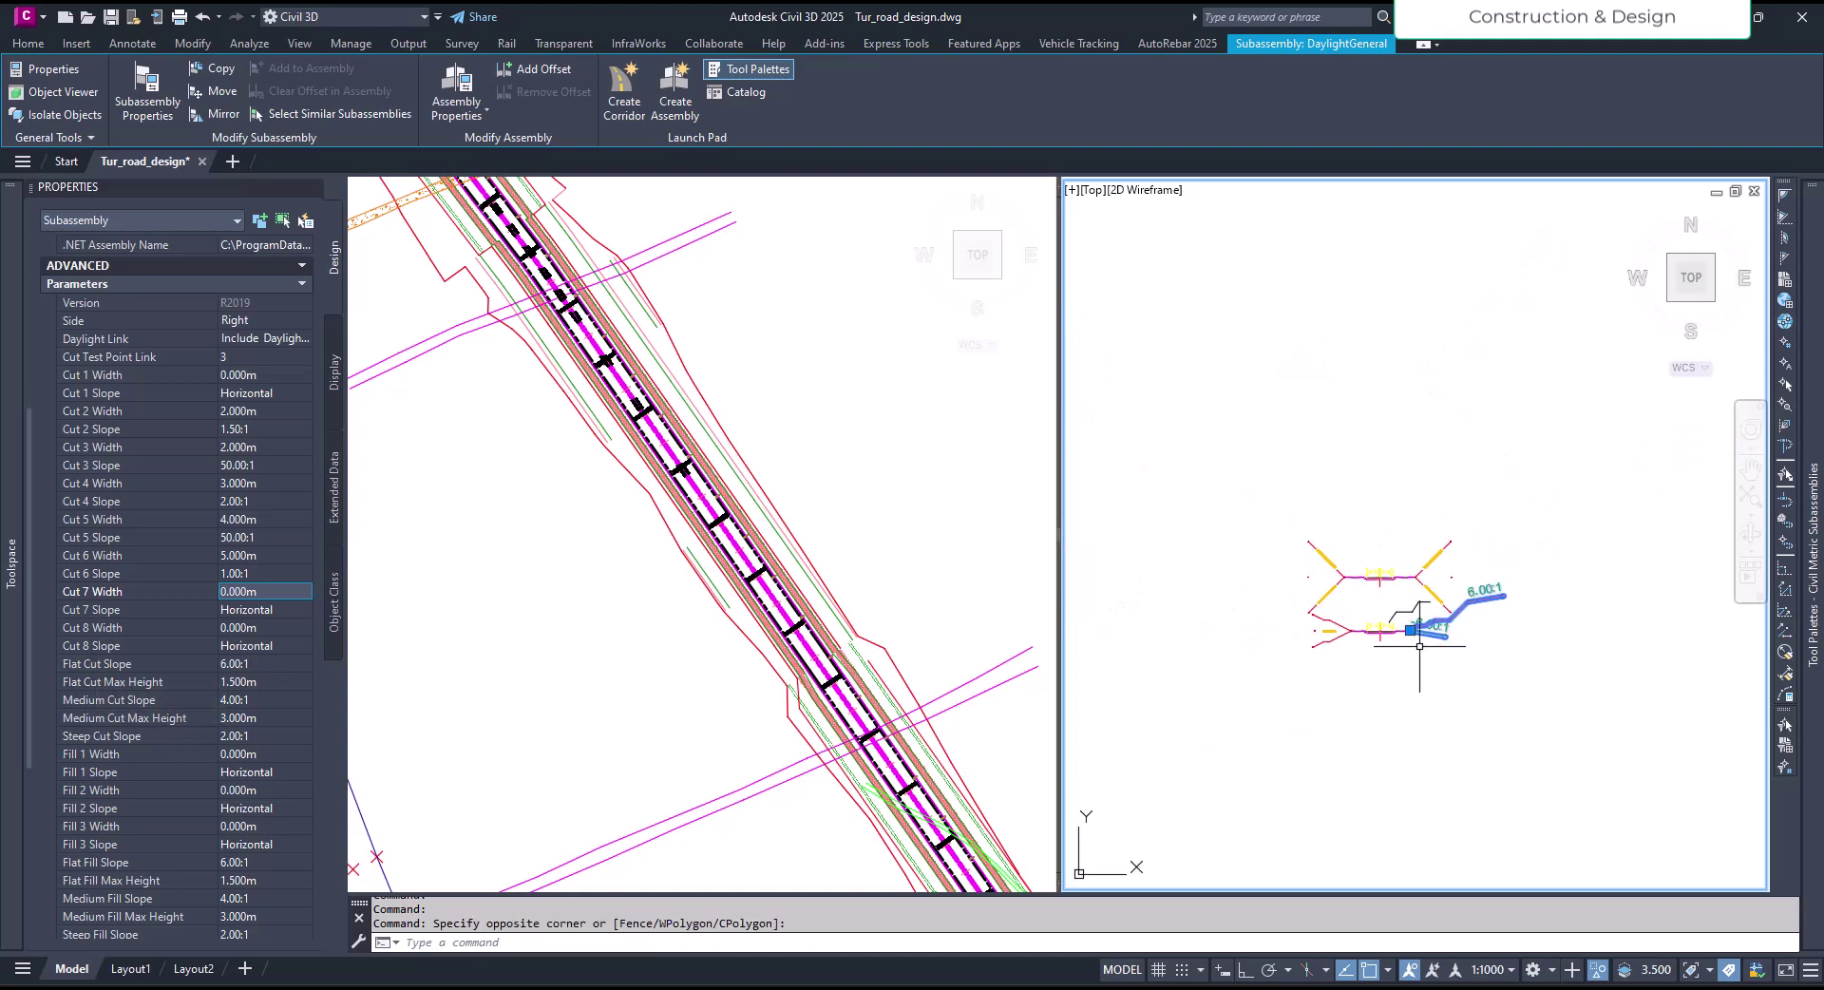
{"action": "scroll", "coordinate": [1462, 602], "scroll_direction": "up", "scroll_amount": 2}
{"action": "key", "text": "Escape"}
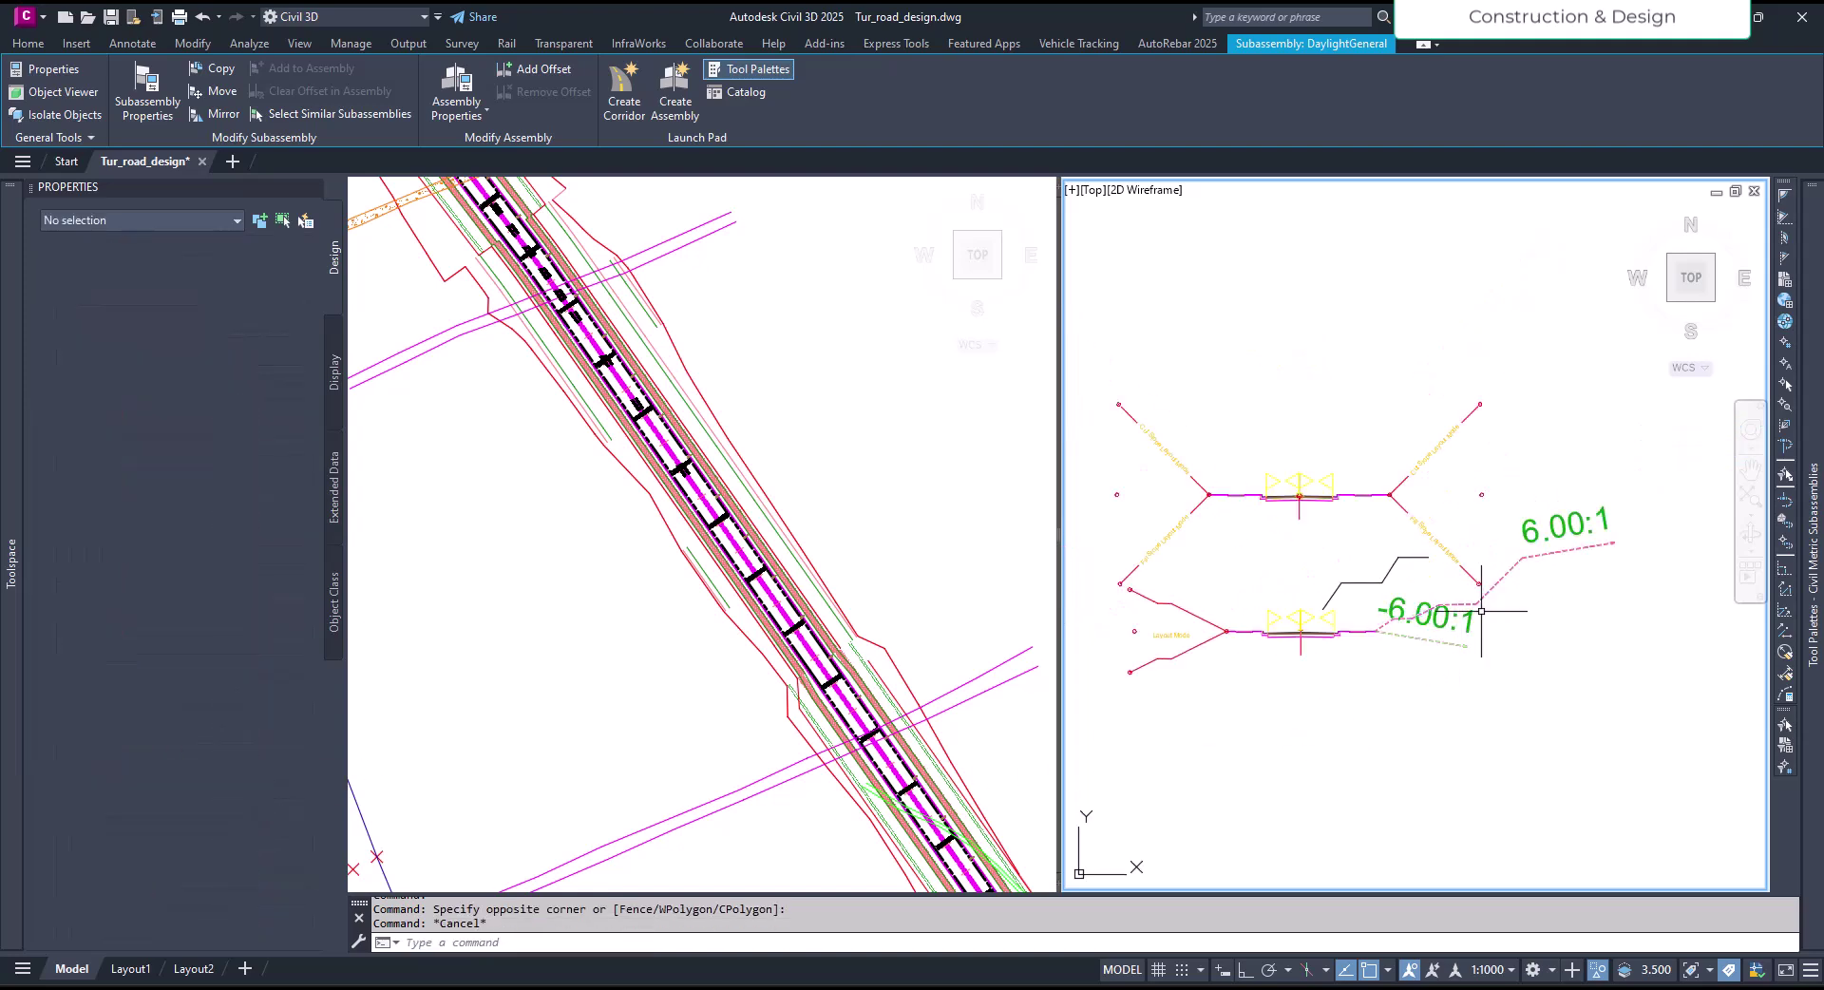
{"action": "scroll", "coordinate": [1480, 605], "scroll_direction": "up", "scroll_amount": 2}
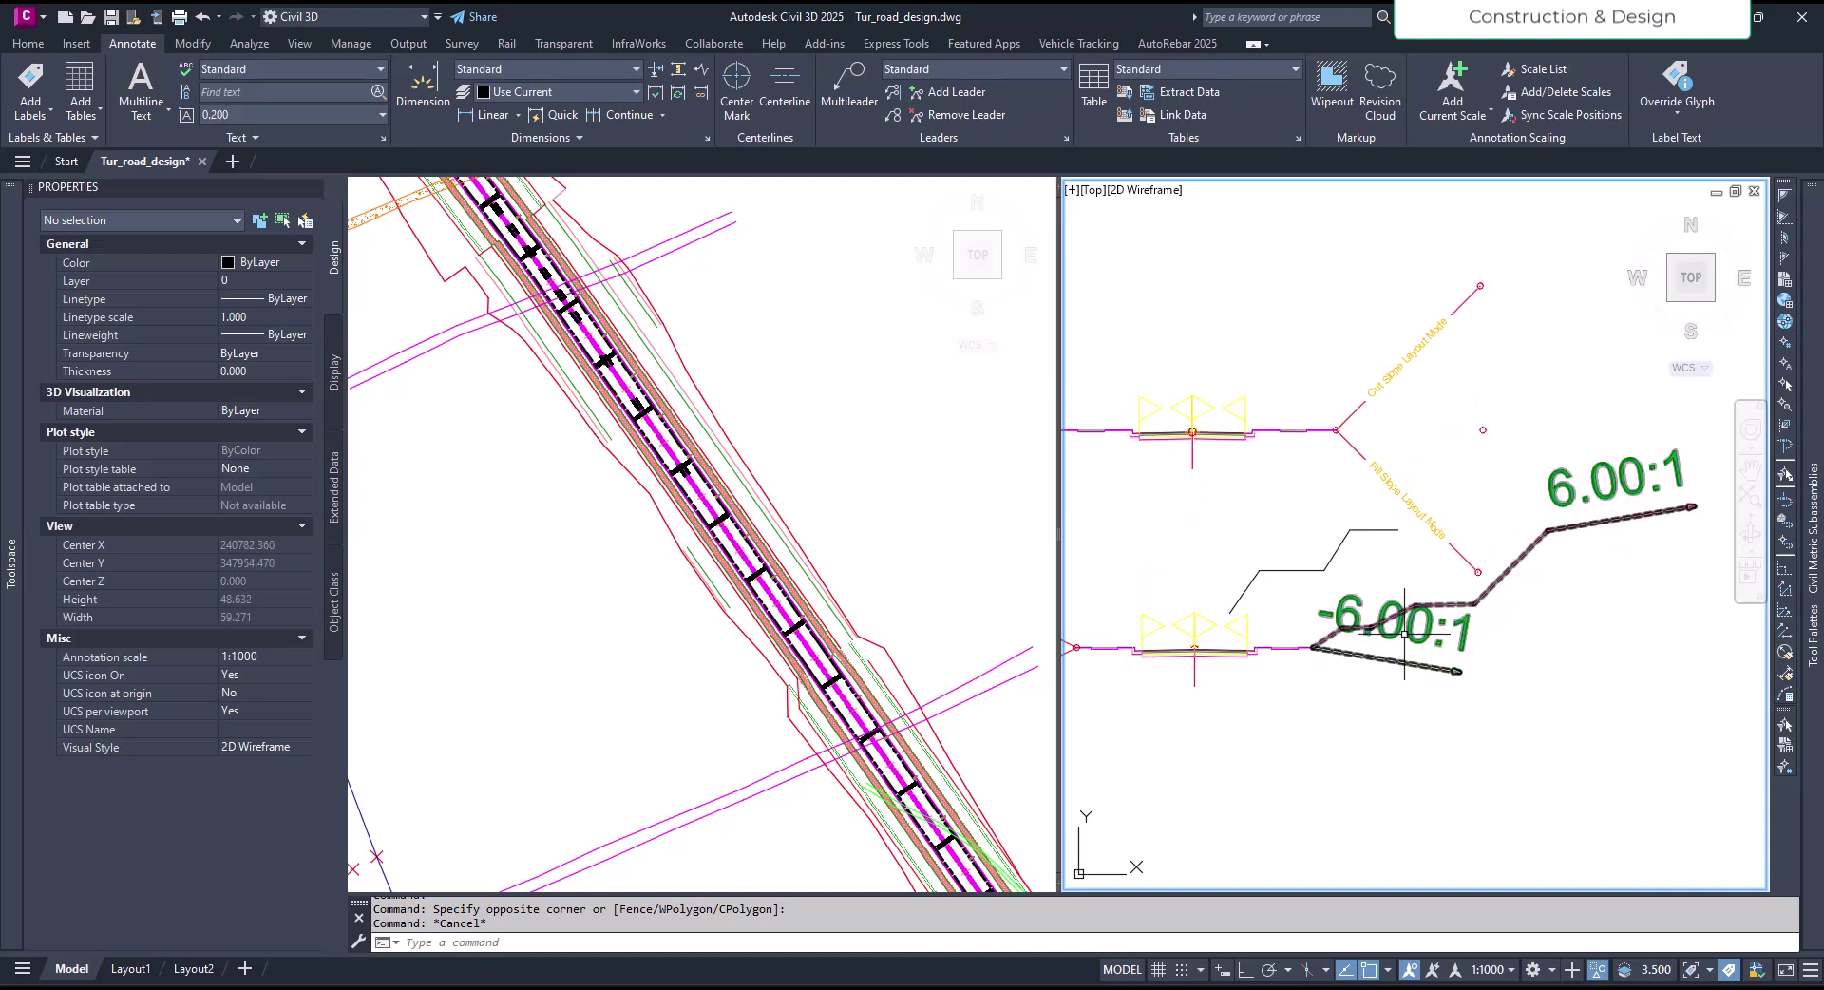
{"action": "left_click", "coordinate": [855, 549]}
{"action": "left_click", "coordinate": [1539, 632]}
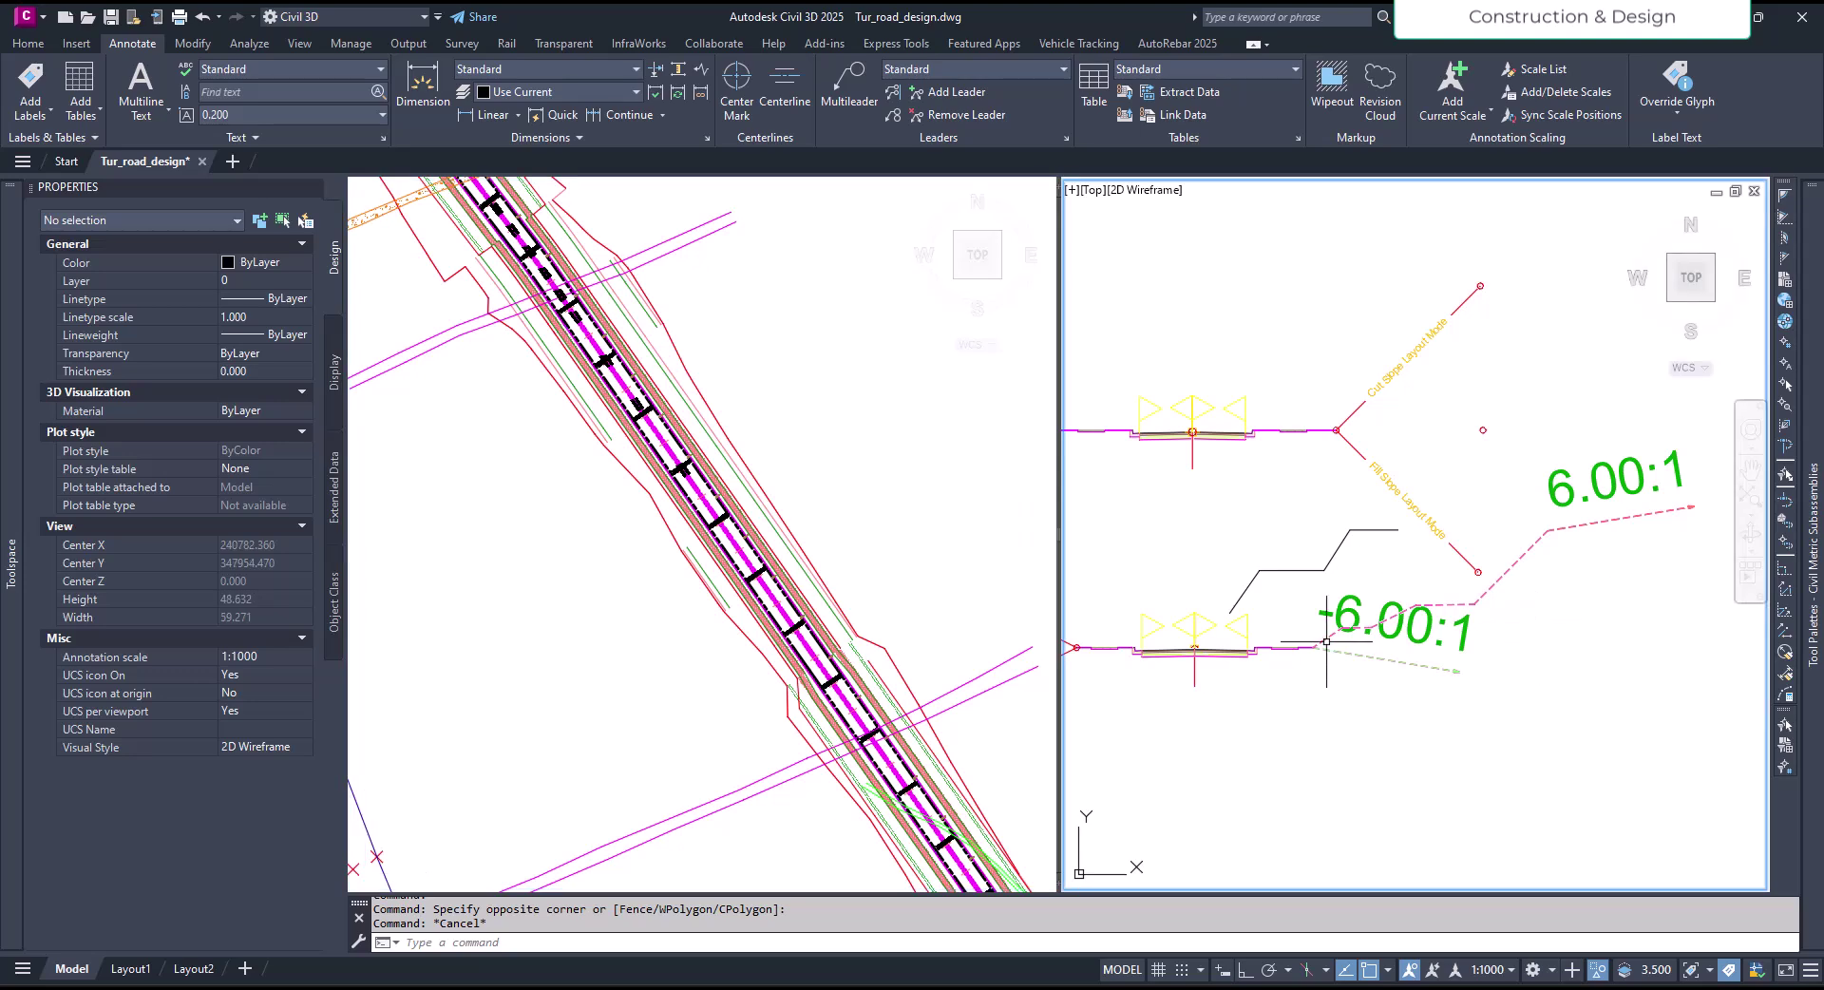
Step: Open the target mapping for all regions from the Tut_cor corridor's properties
{"action": "left_click", "coordinate": [826, 560]}
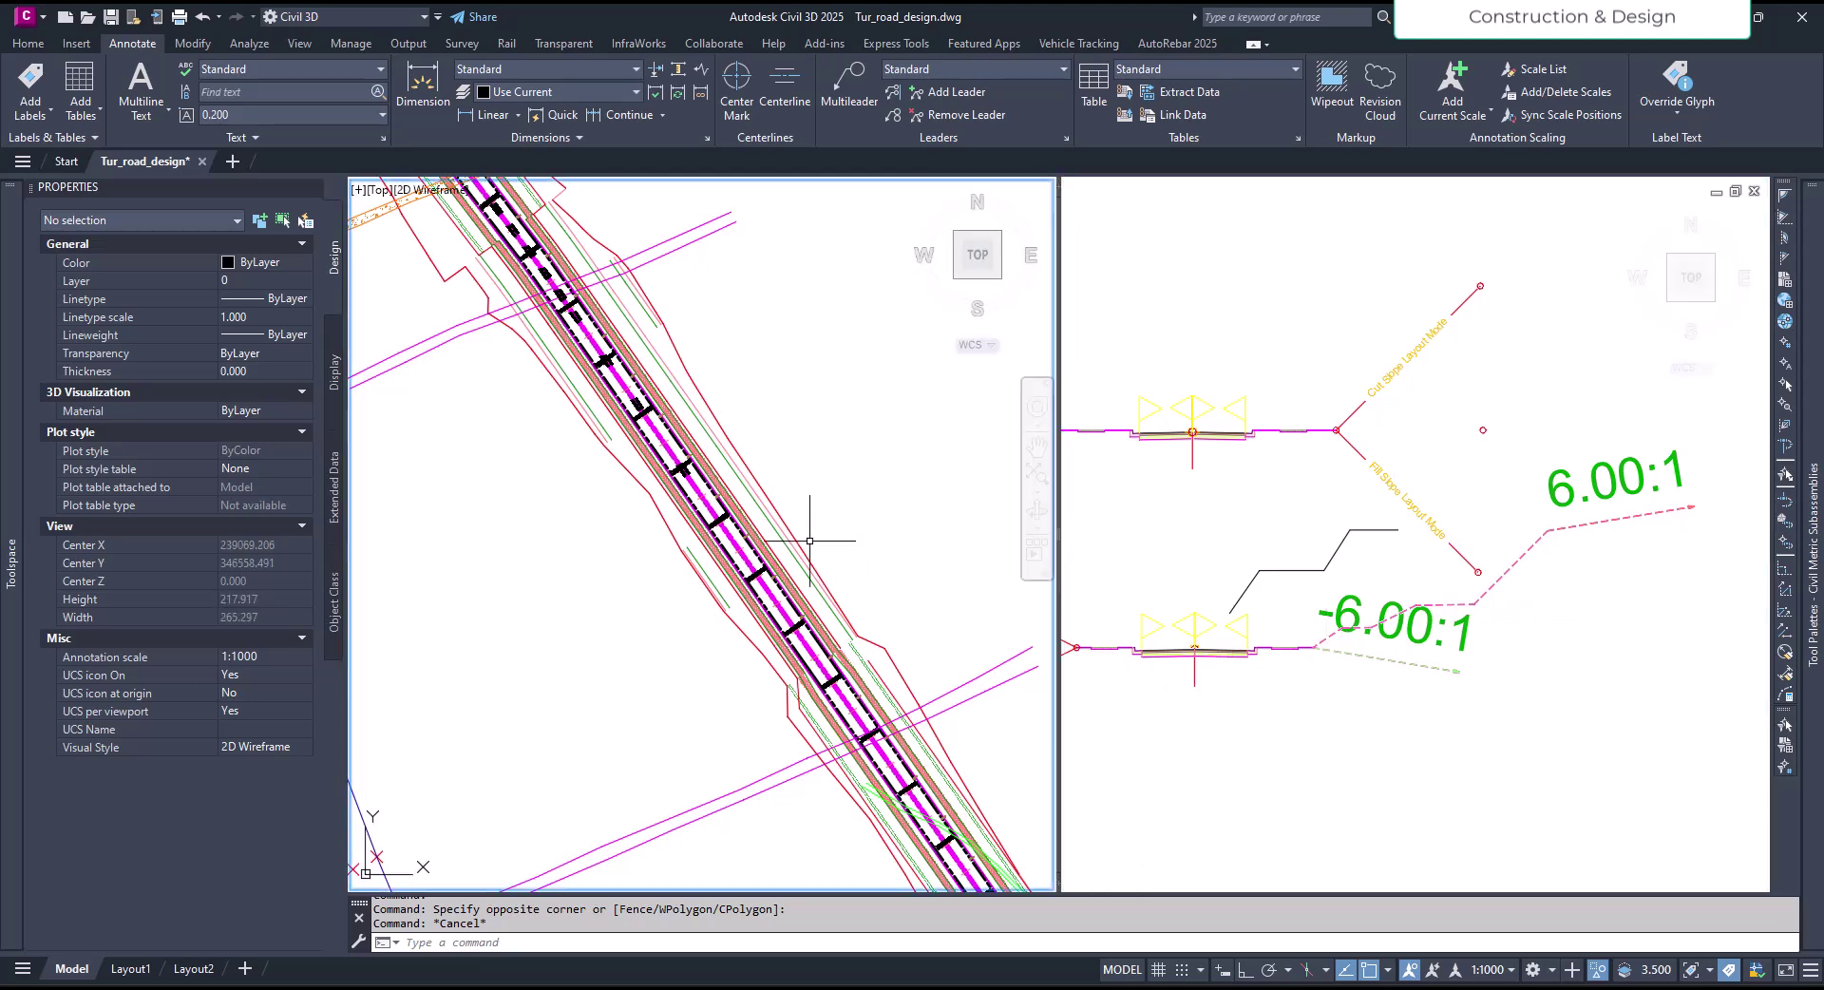
{"action": "left_click", "coordinate": [725, 523]}
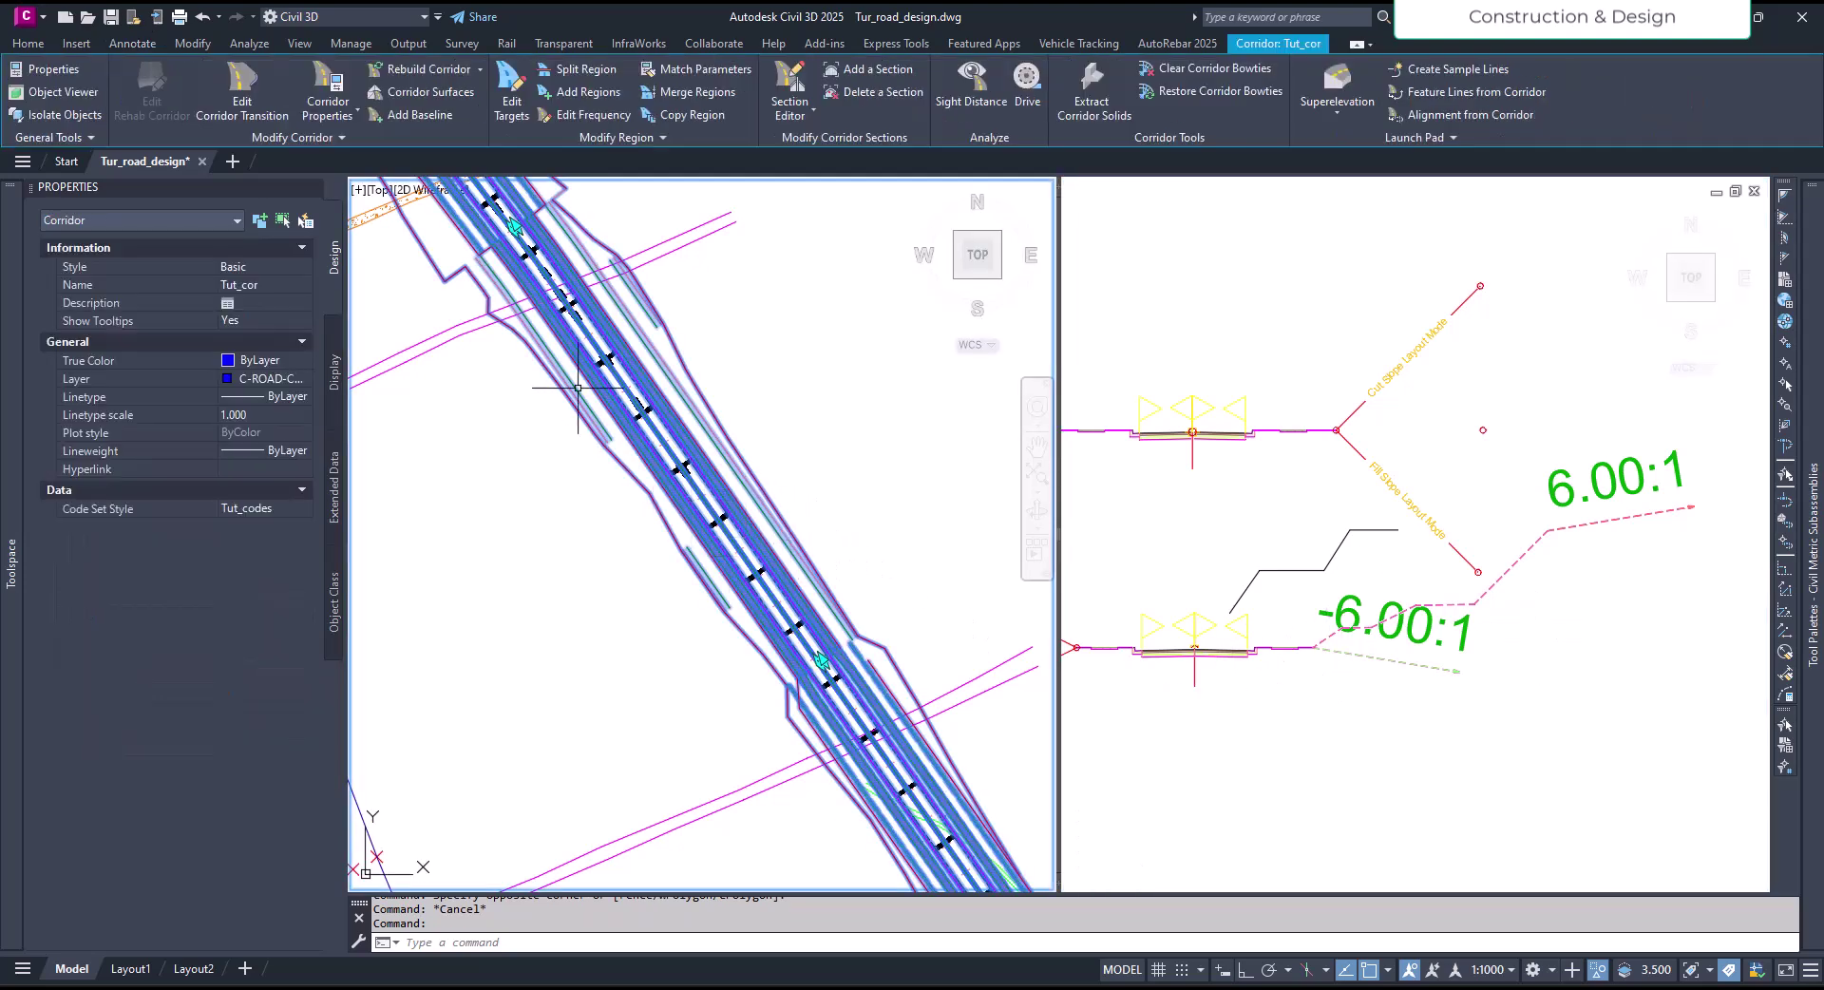
{"action": "key", "text": "Escape"}
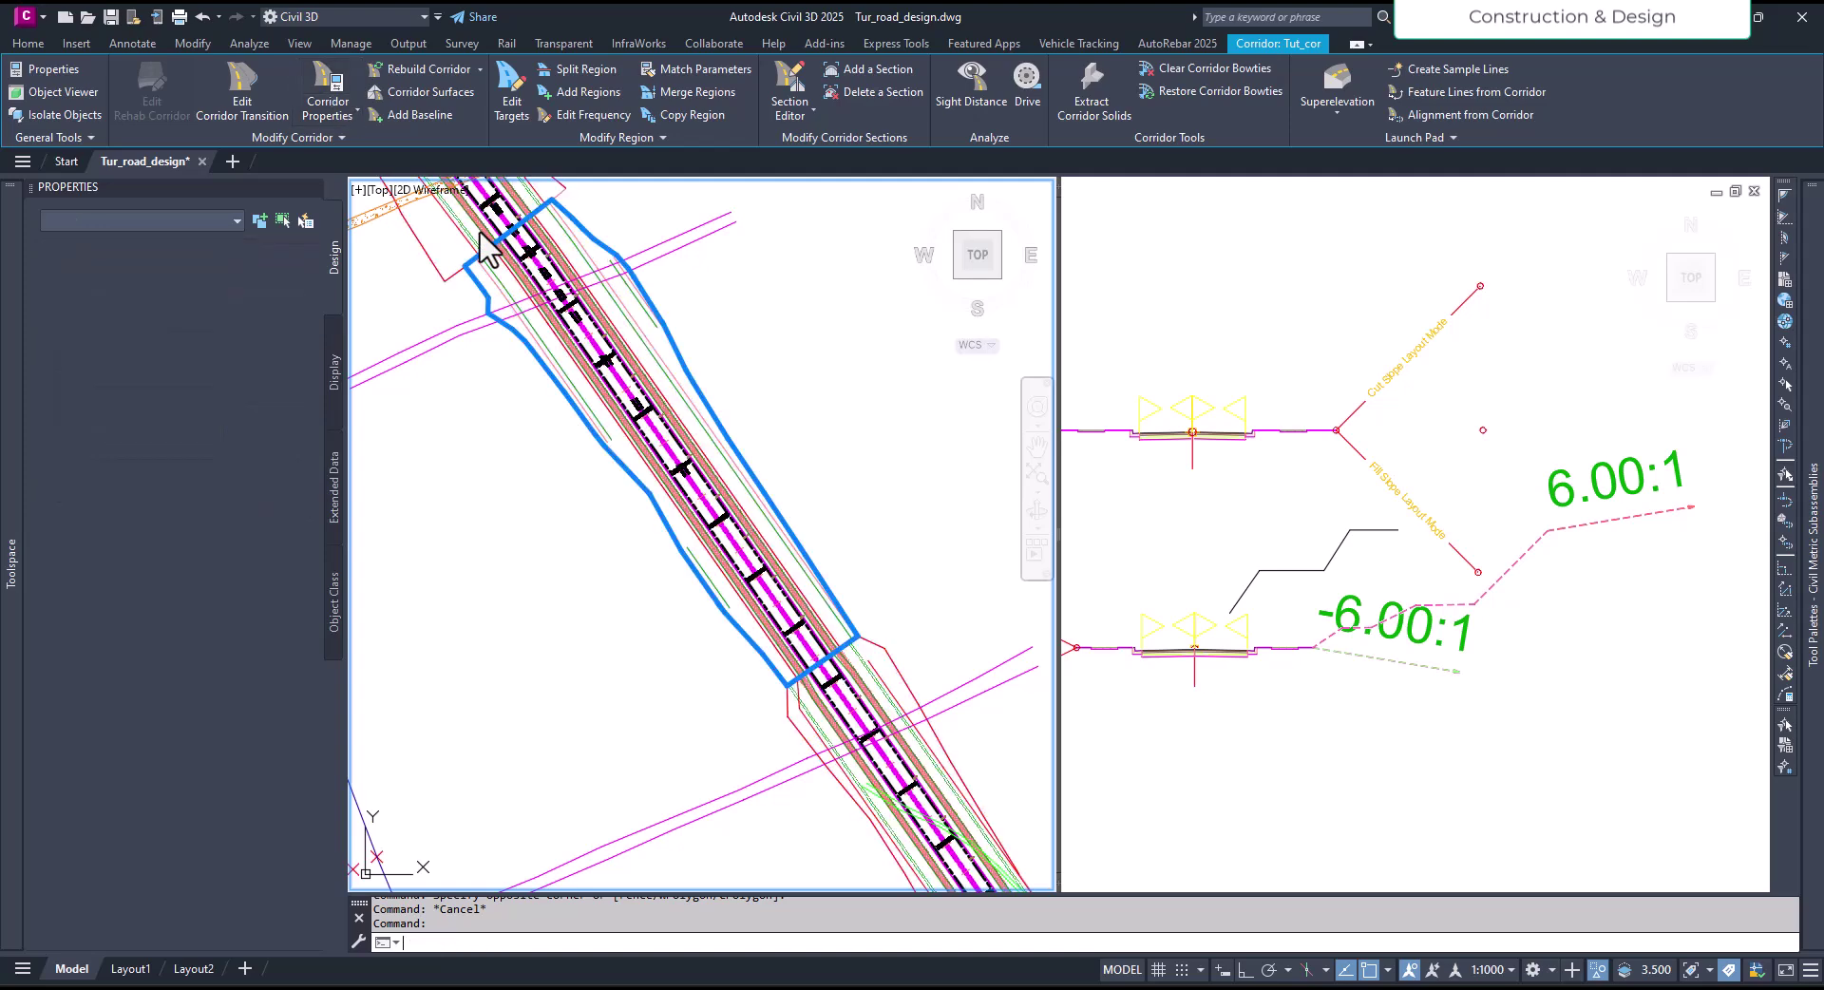
{"action": "double_click", "coordinate": [485, 249]}
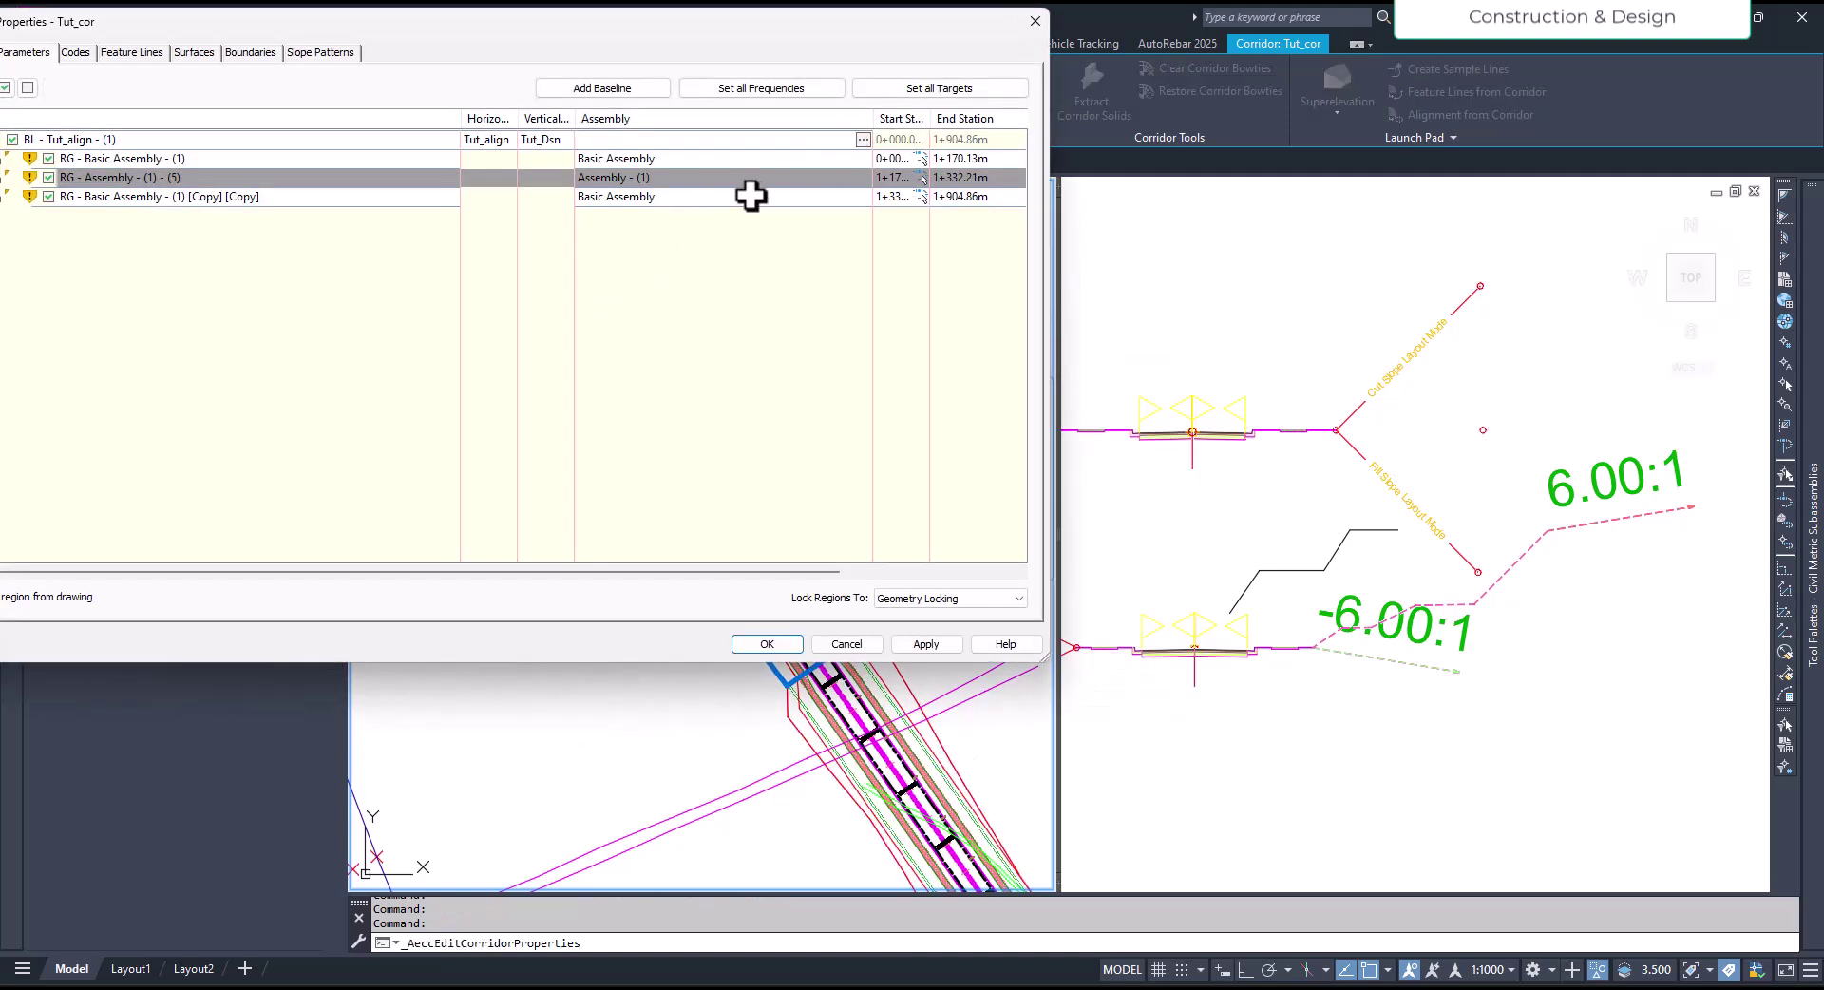
{"action": "left_click_drag", "start_coordinate": [640, 571], "coordinate": [893, 473]}
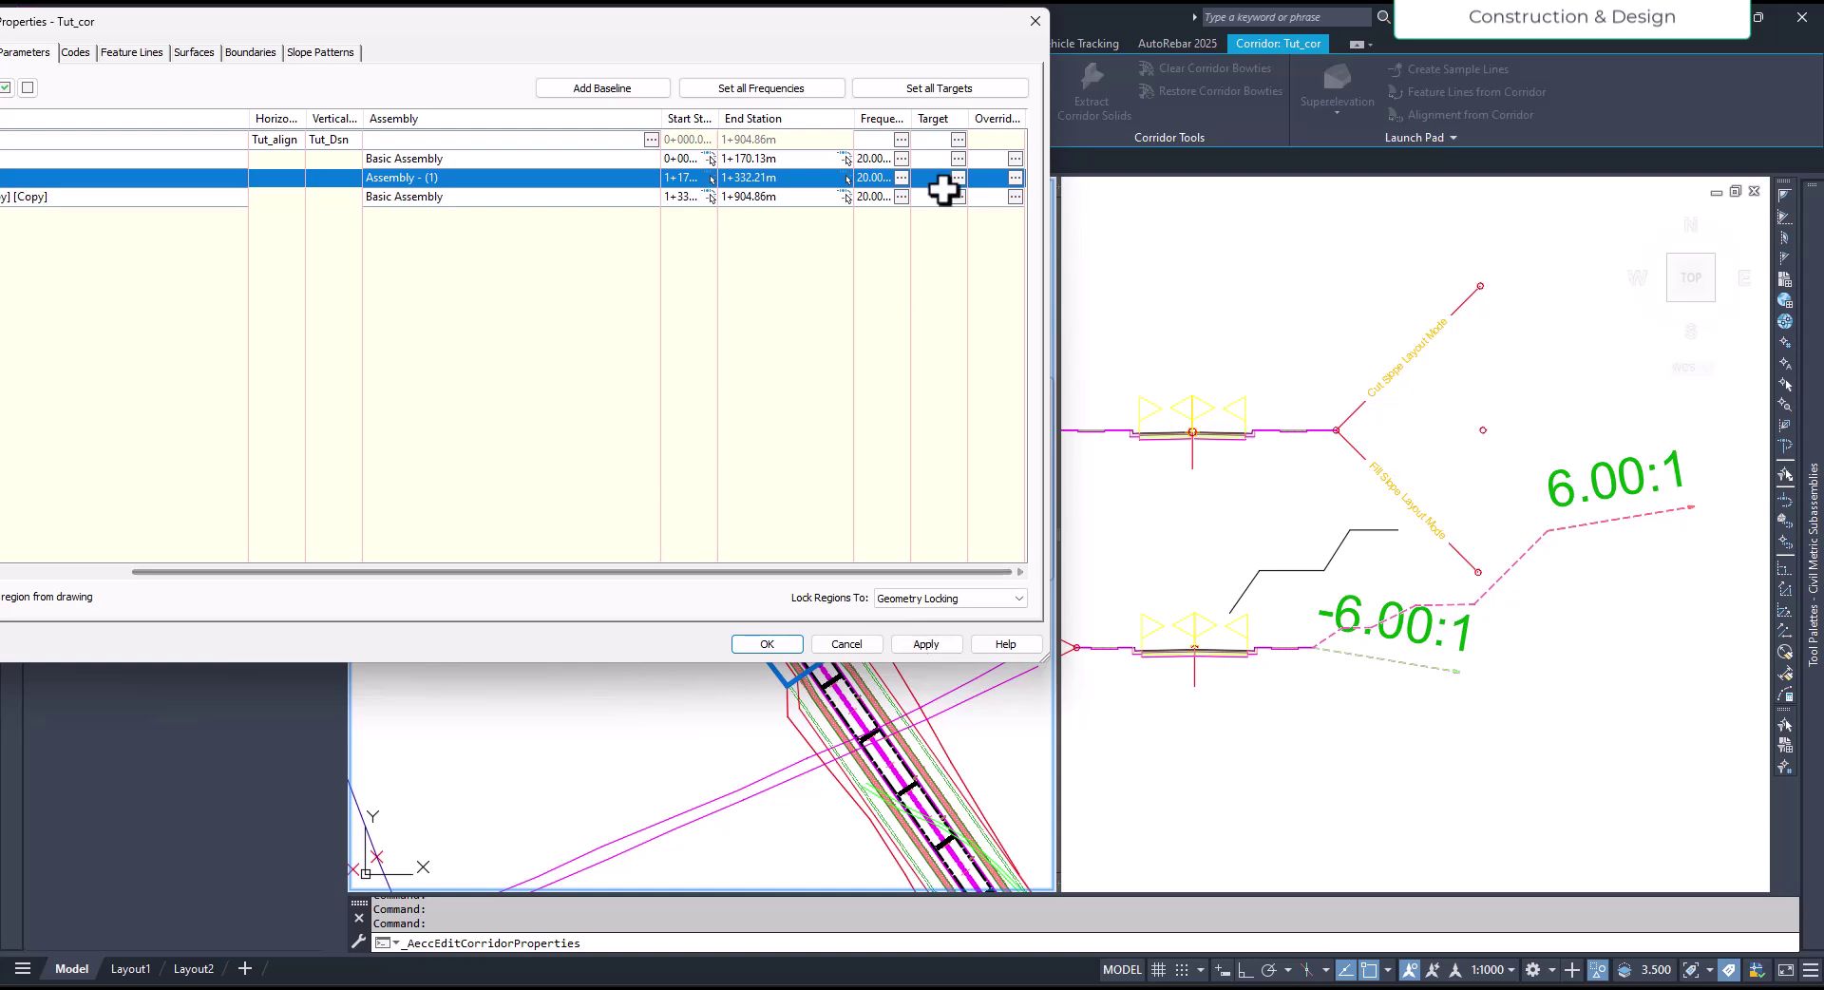
{"action": "left_click", "coordinate": [929, 88]}
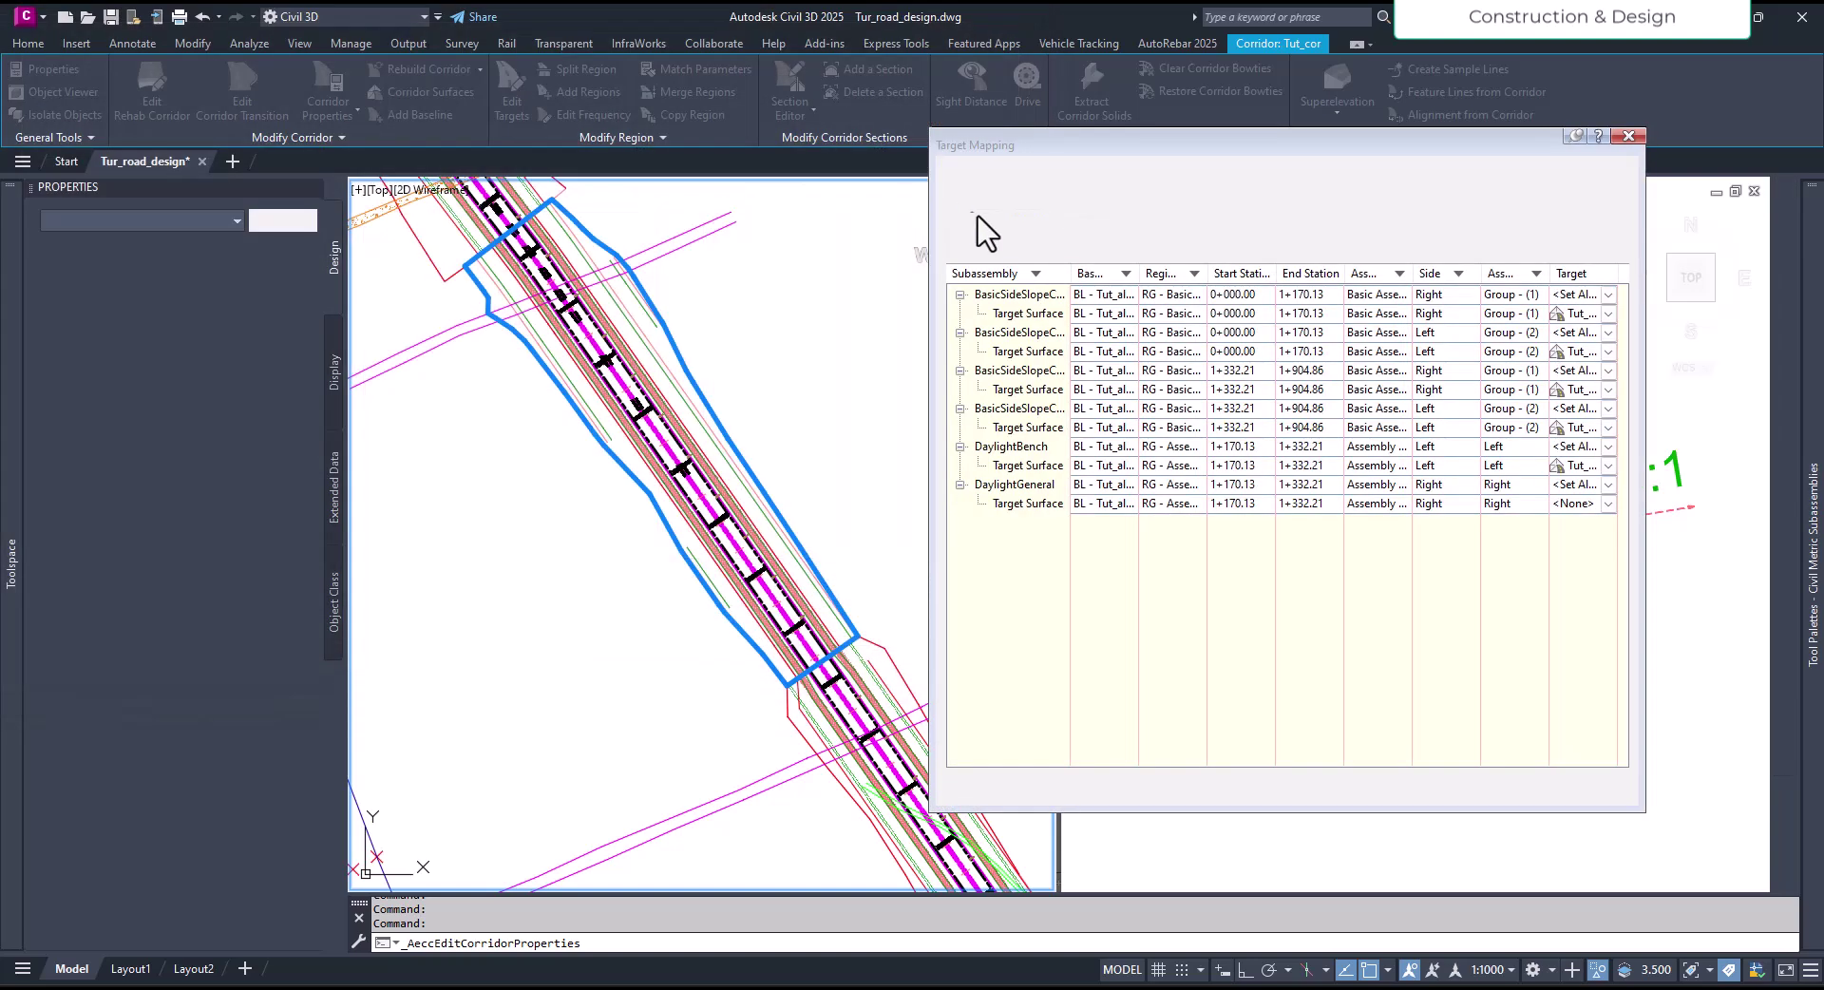
Step: Map every surface target, including the right DaylightGeneral's, to the available ground surface and rebuild the corridor
{"action": "left_click", "coordinate": [1190, 249]}
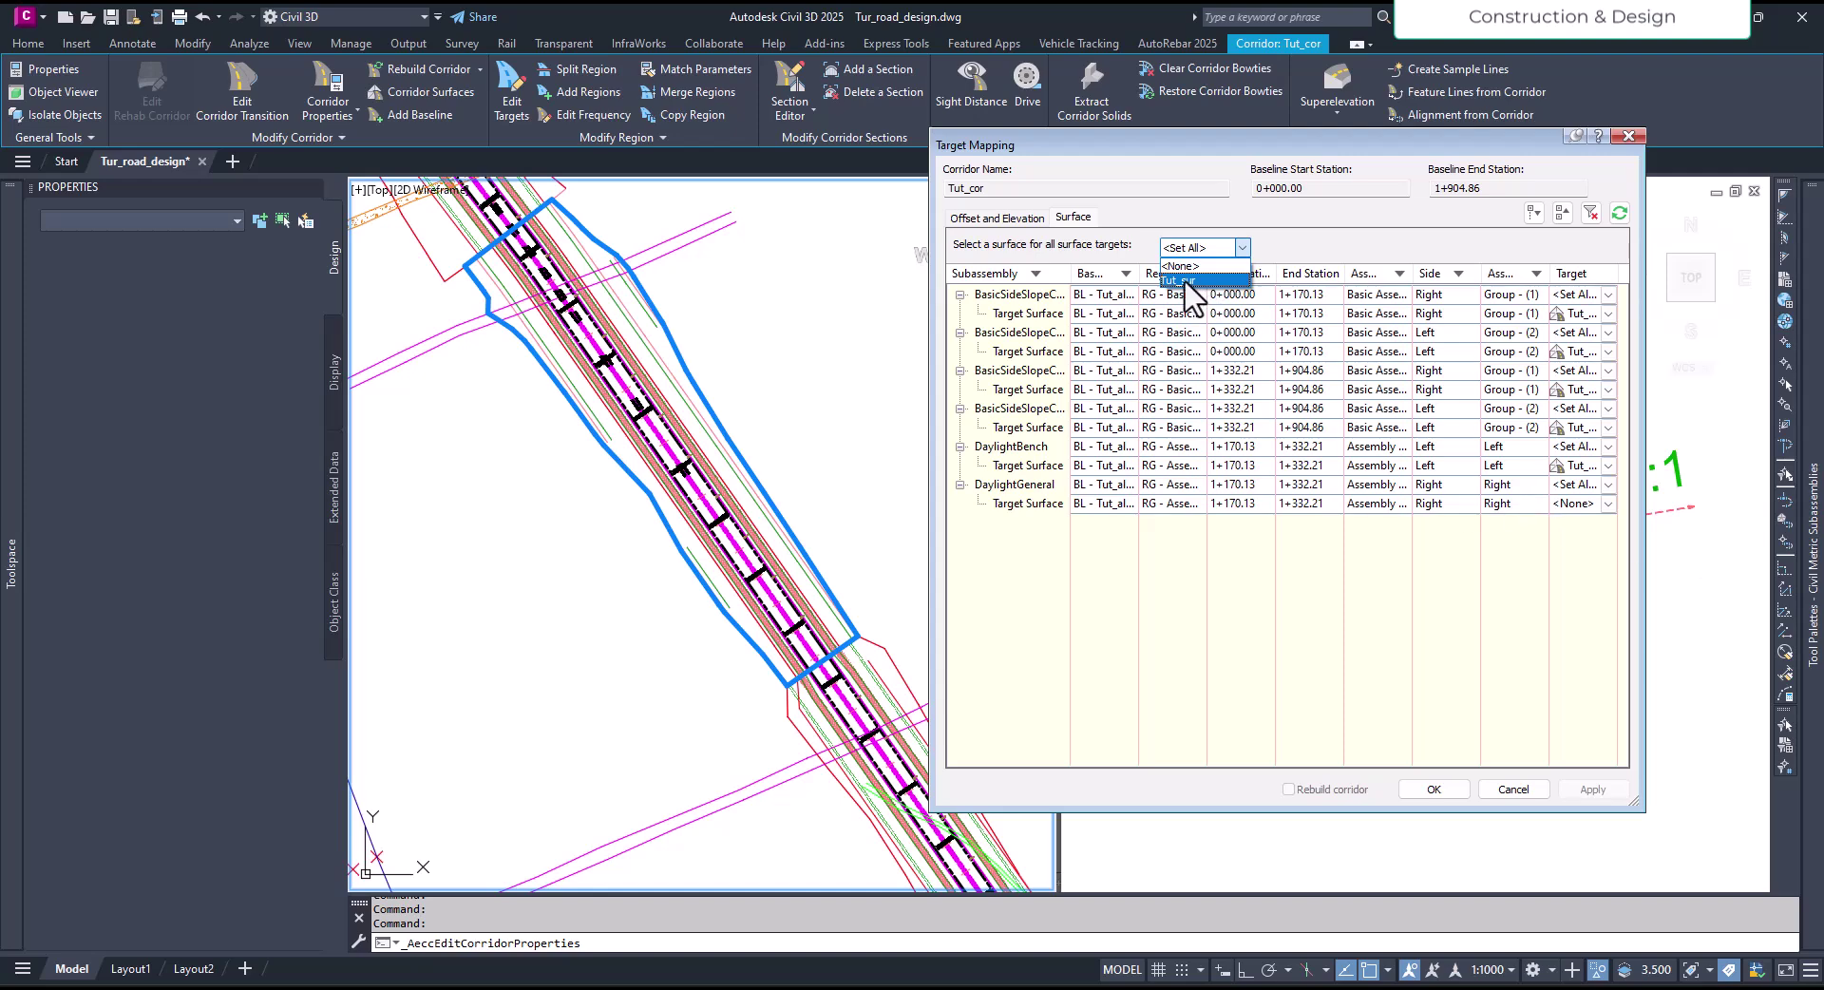
{"action": "left_click", "coordinate": [1183, 280]}
{"action": "left_click", "coordinate": [1435, 790]}
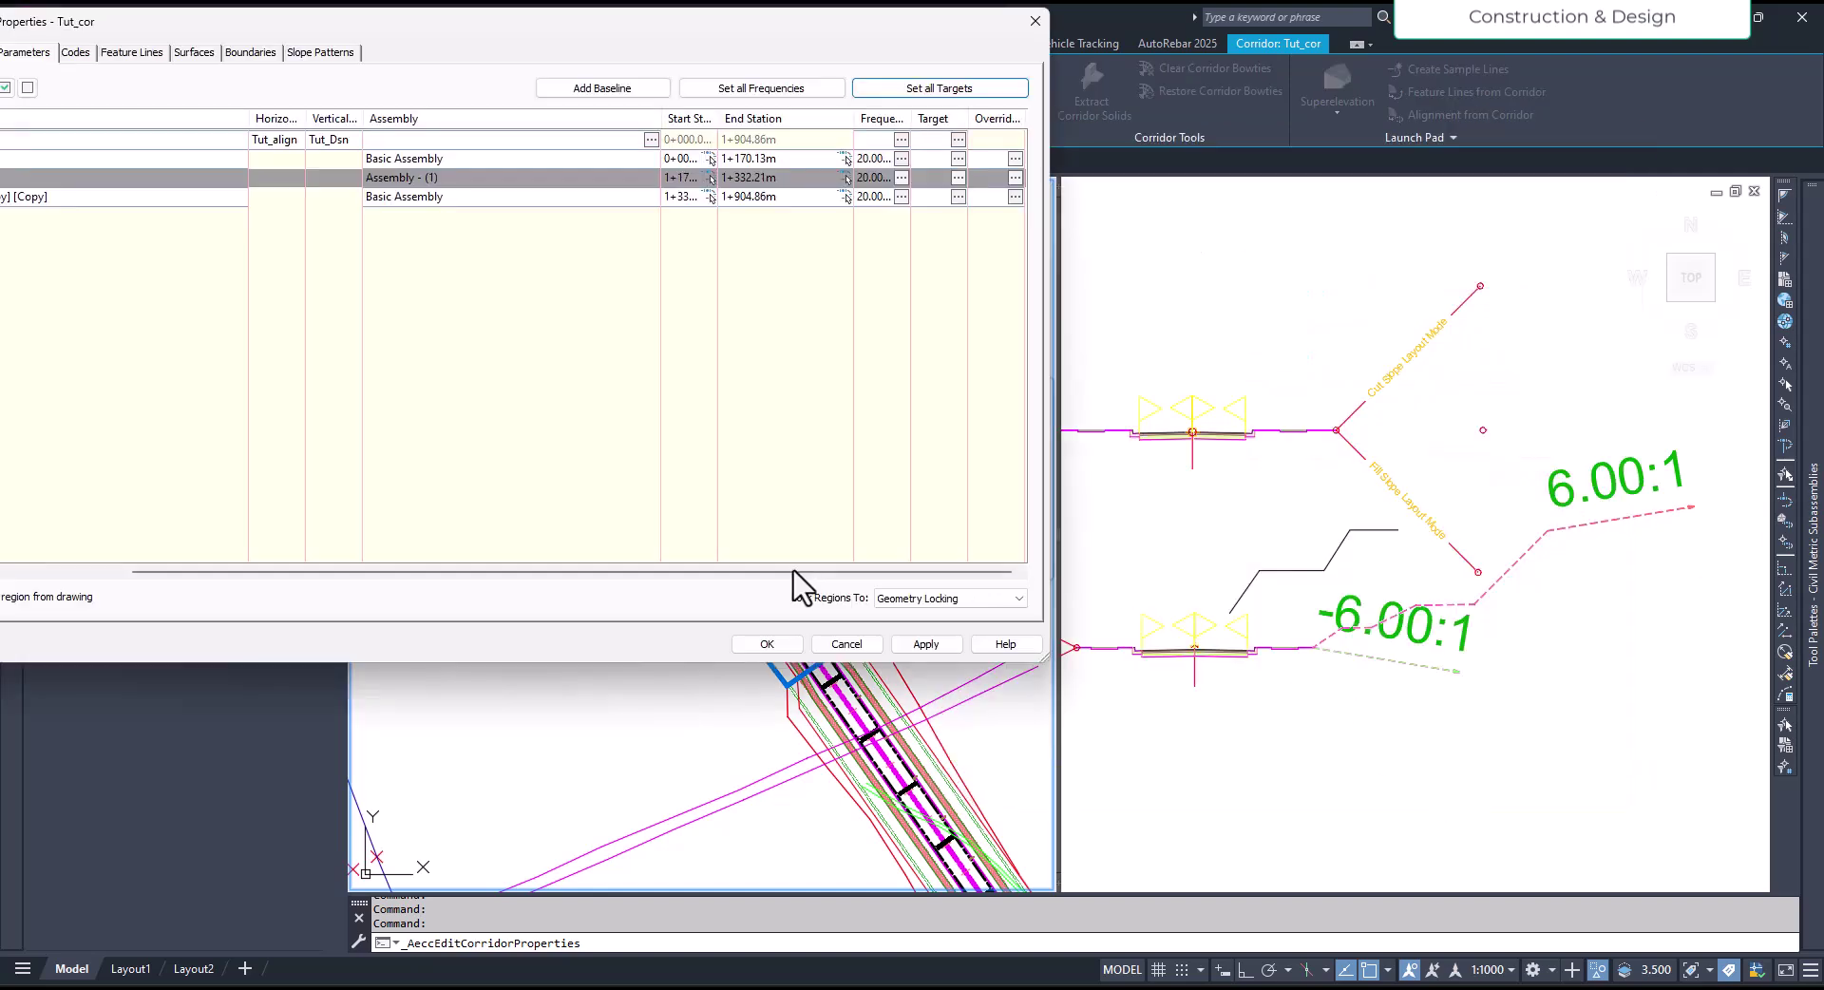
{"action": "left_click", "coordinate": [927, 646]}
{"action": "left_click", "coordinate": [760, 448]}
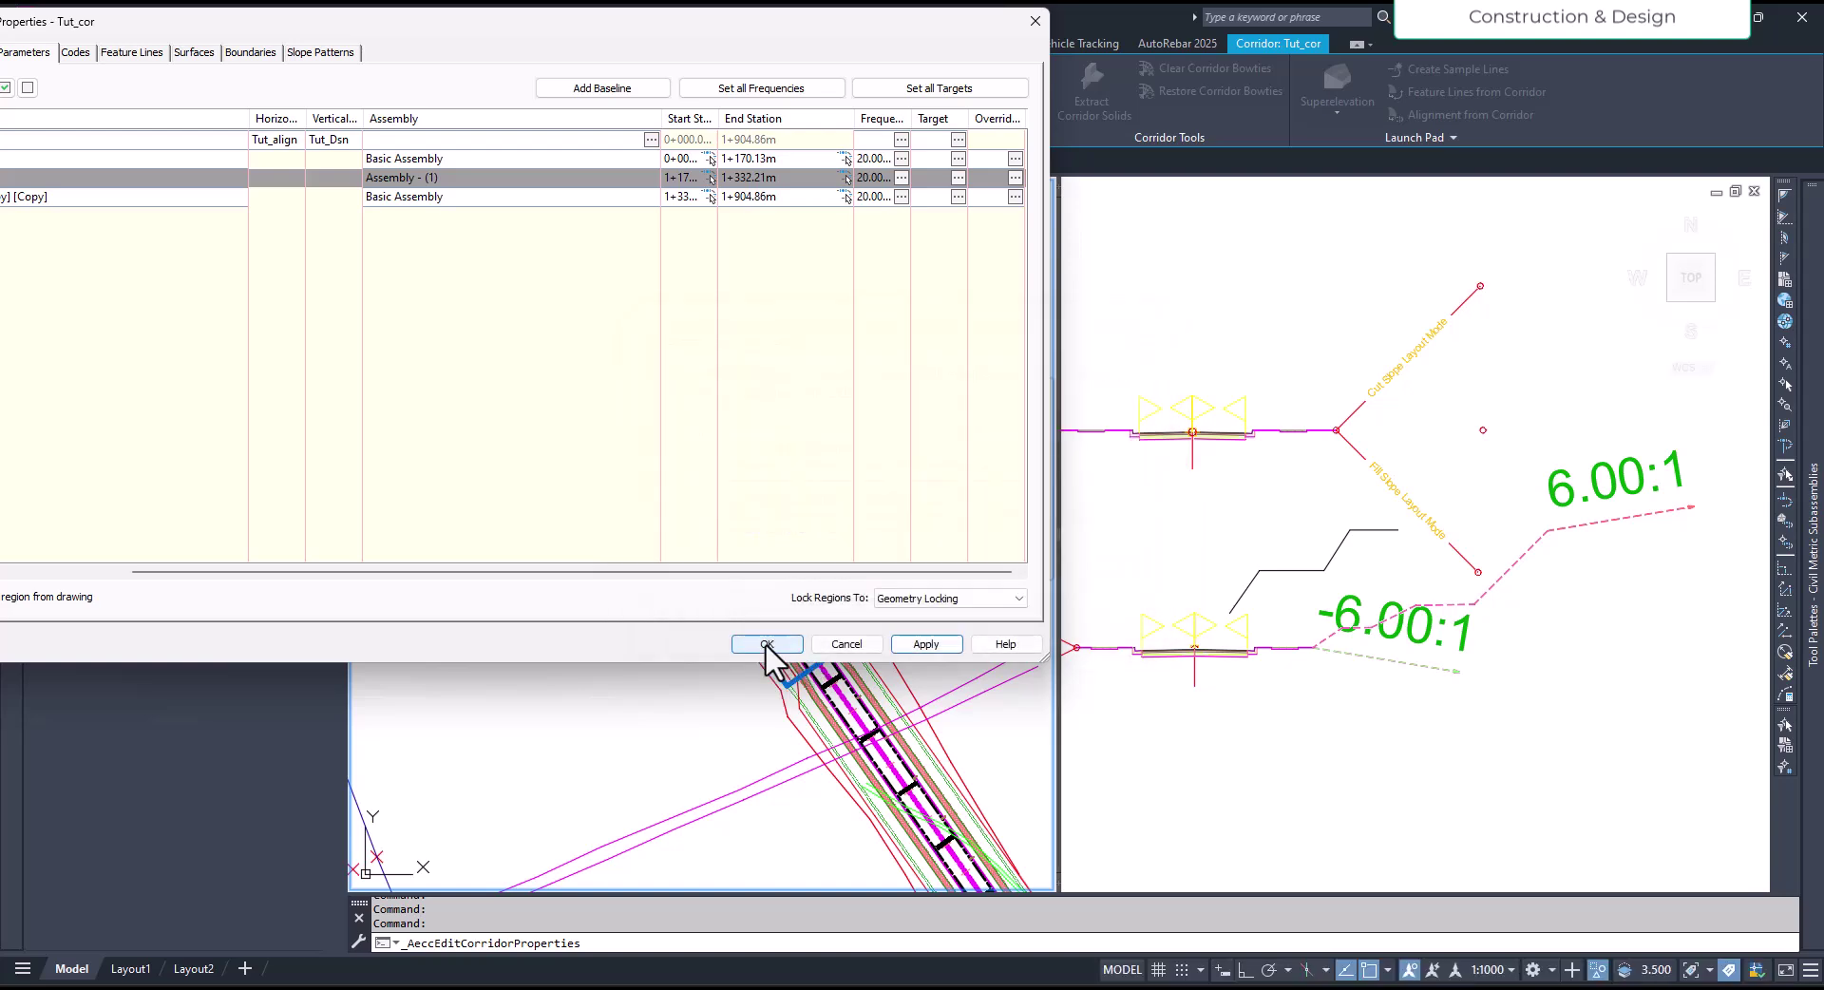
{"action": "left_click", "coordinate": [768, 644]}
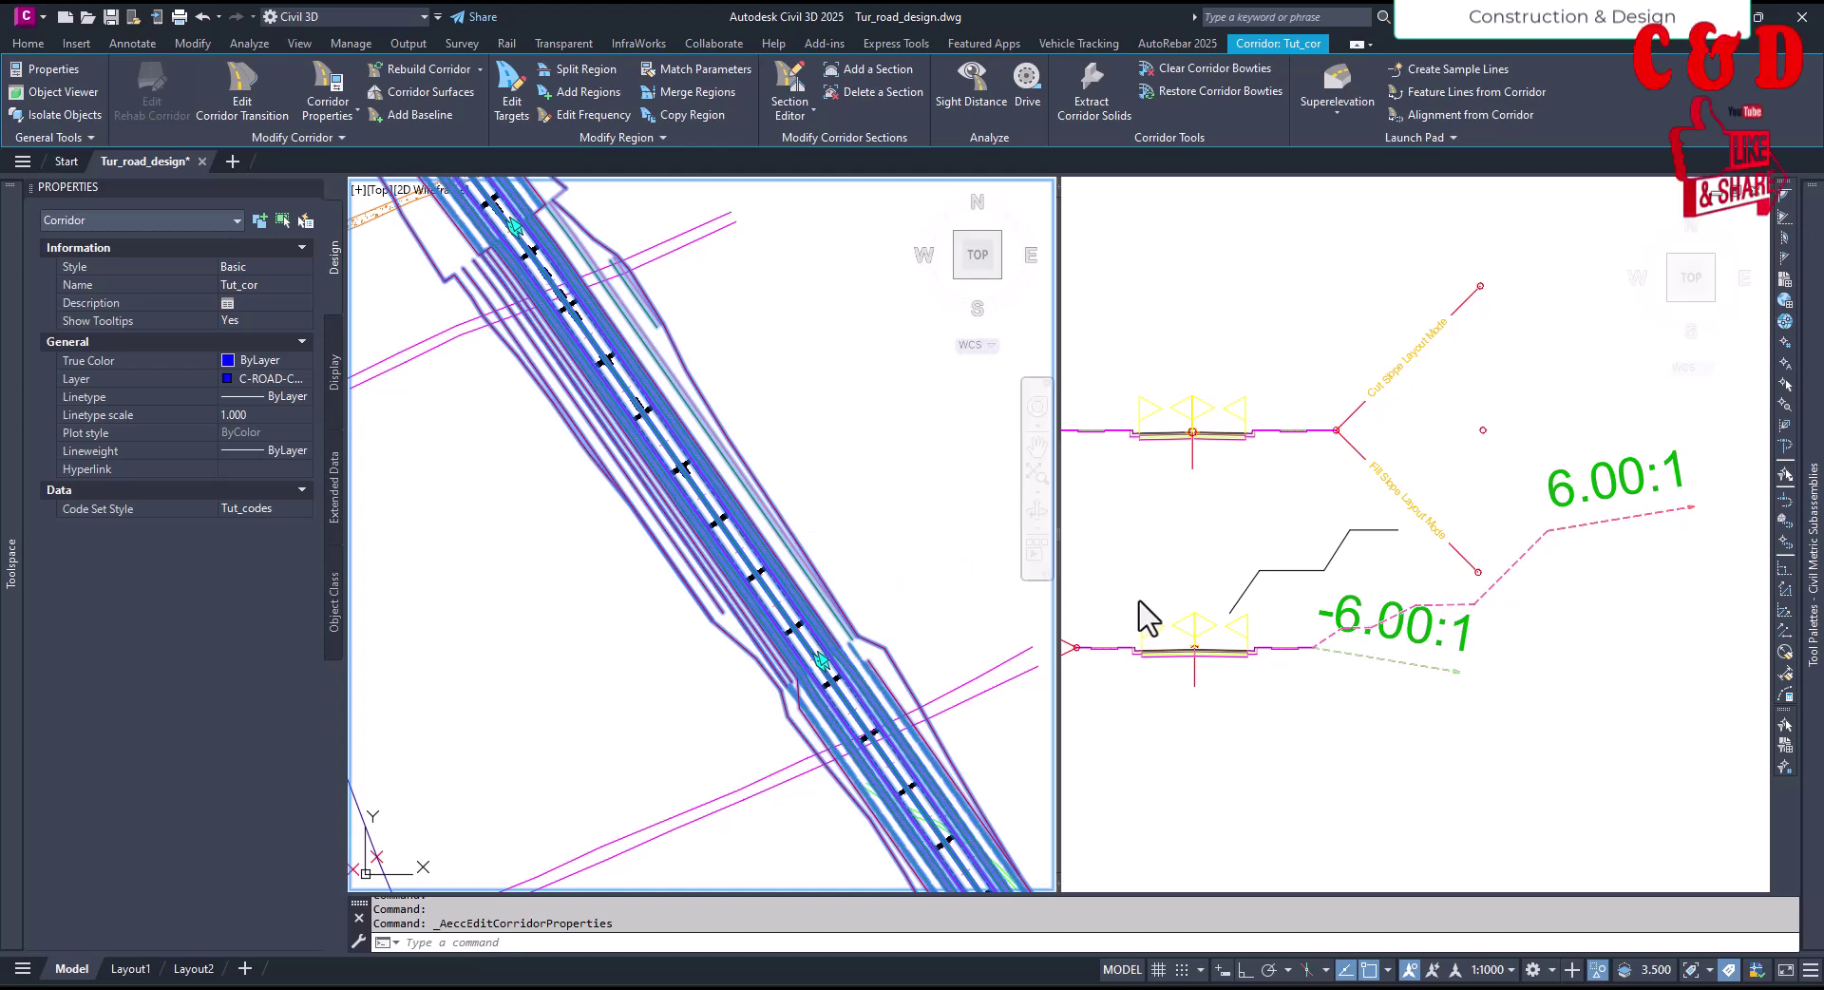
Step: Look through the cross-section sheets for sections inside the benched corridor region, including CH 1+180.00
{"action": "left_click", "coordinate": [1188, 570]}
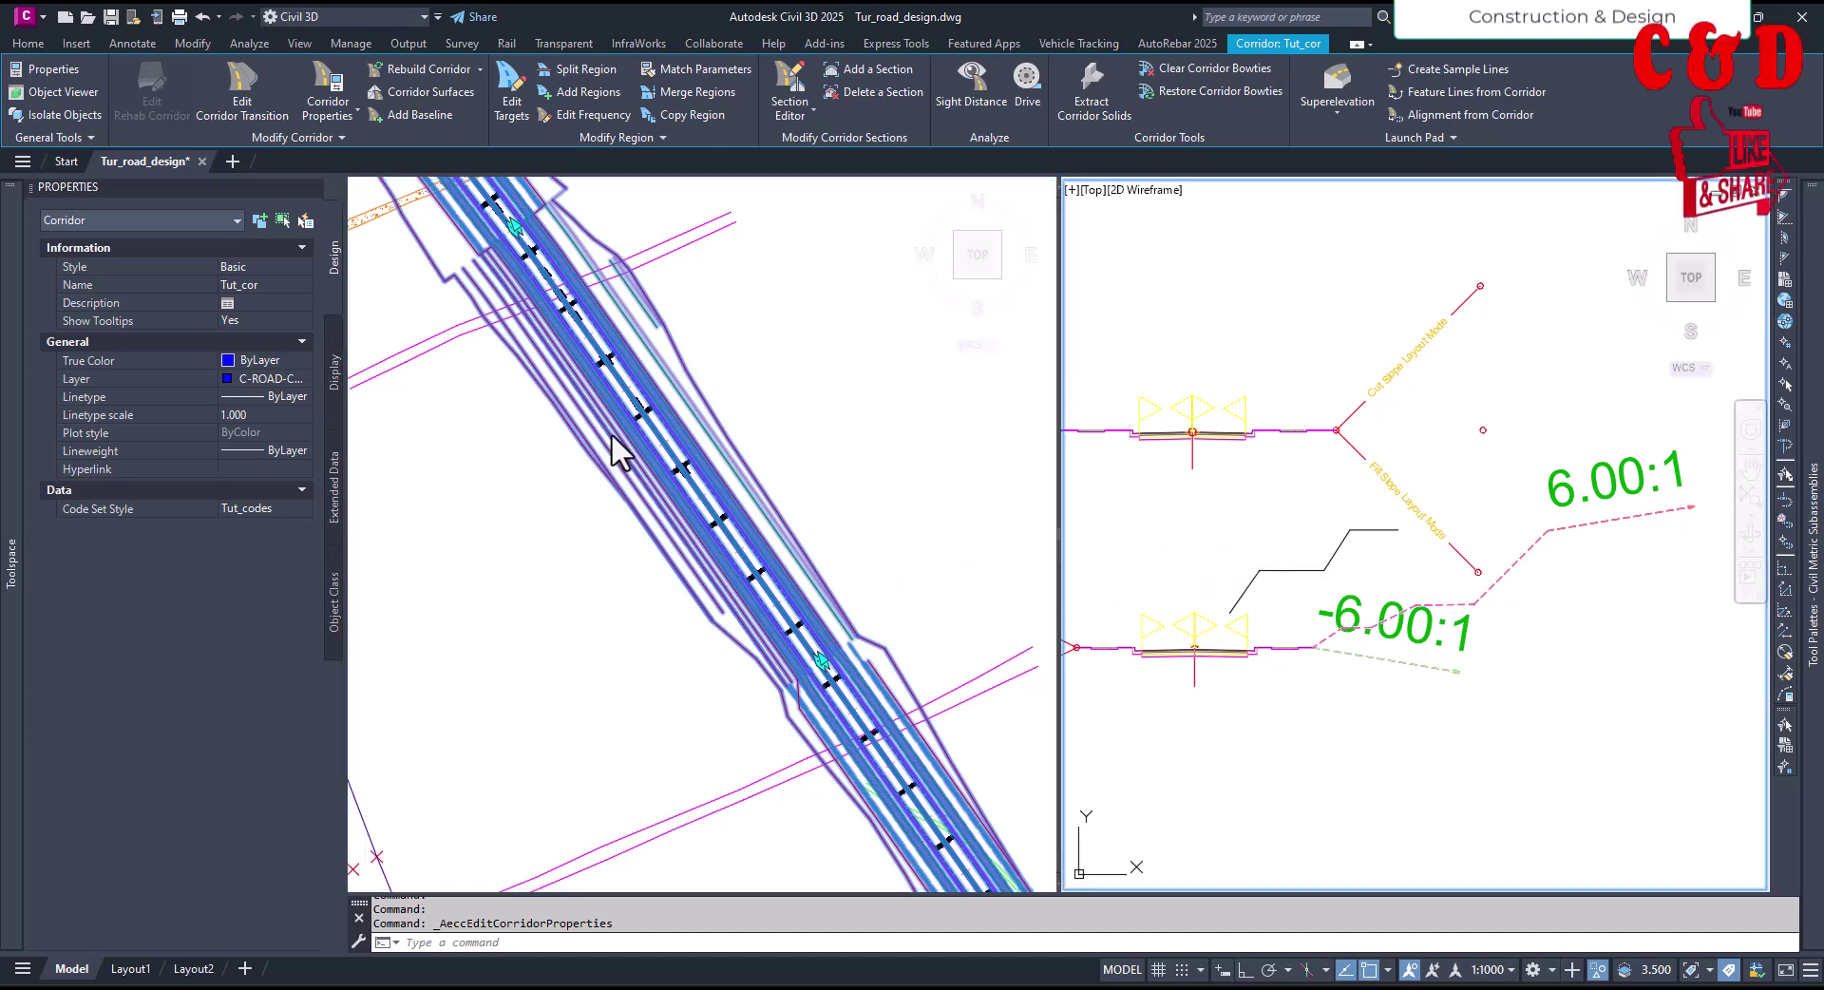
{"action": "left_click", "coordinate": [807, 463]}
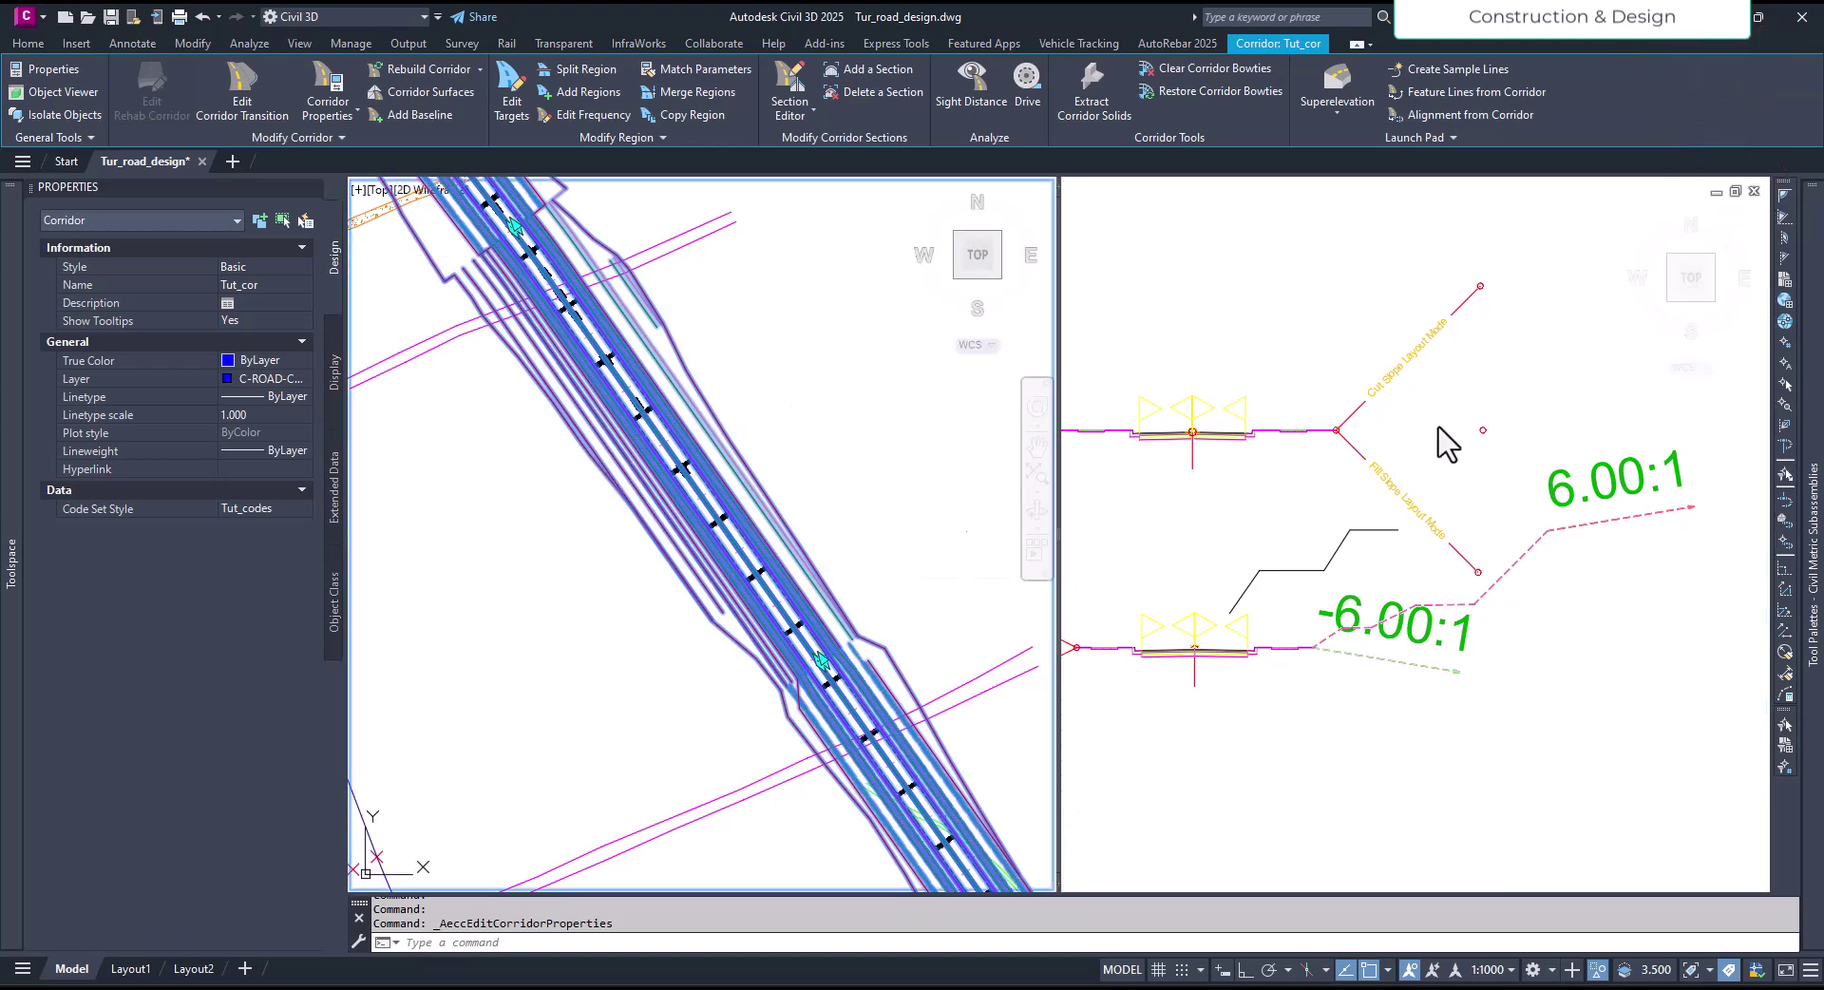
{"action": "left_click", "coordinate": [1407, 408]}
{"action": "scroll", "coordinate": [1406, 409], "scroll_direction": "down", "scroll_amount": 6}
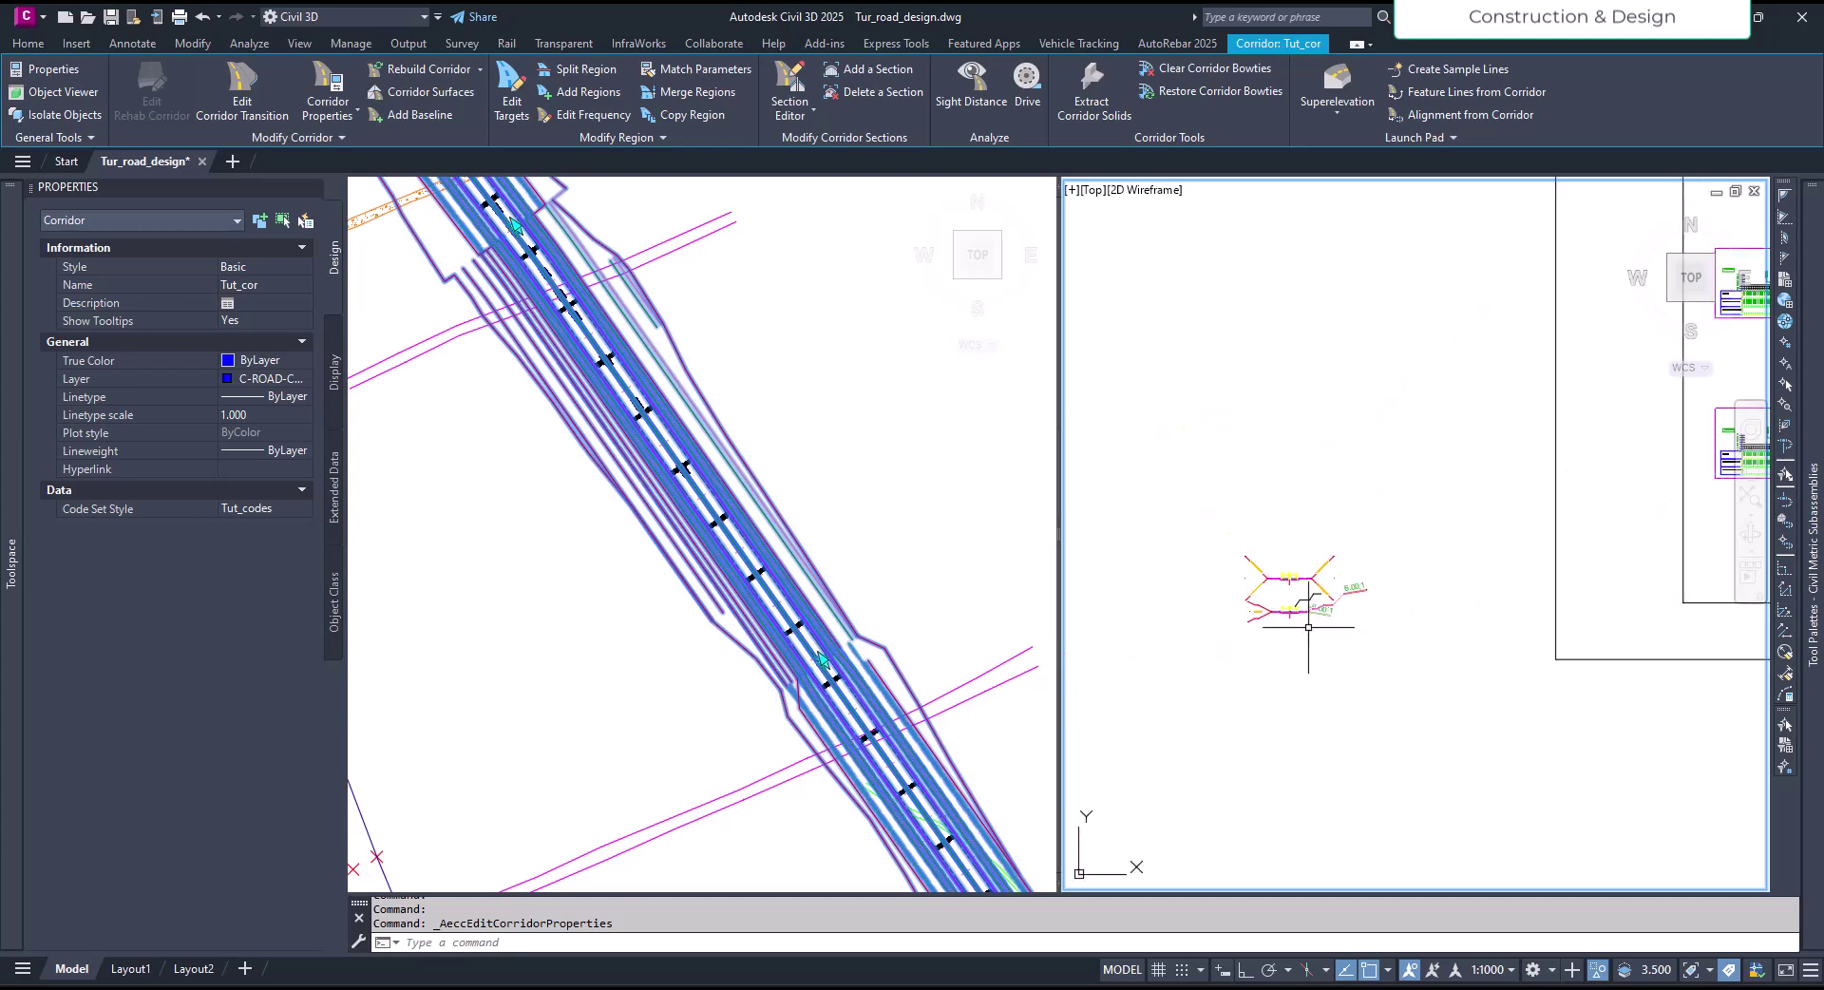
{"action": "scroll", "coordinate": [1449, 602], "scroll_direction": "up", "scroll_amount": 2}
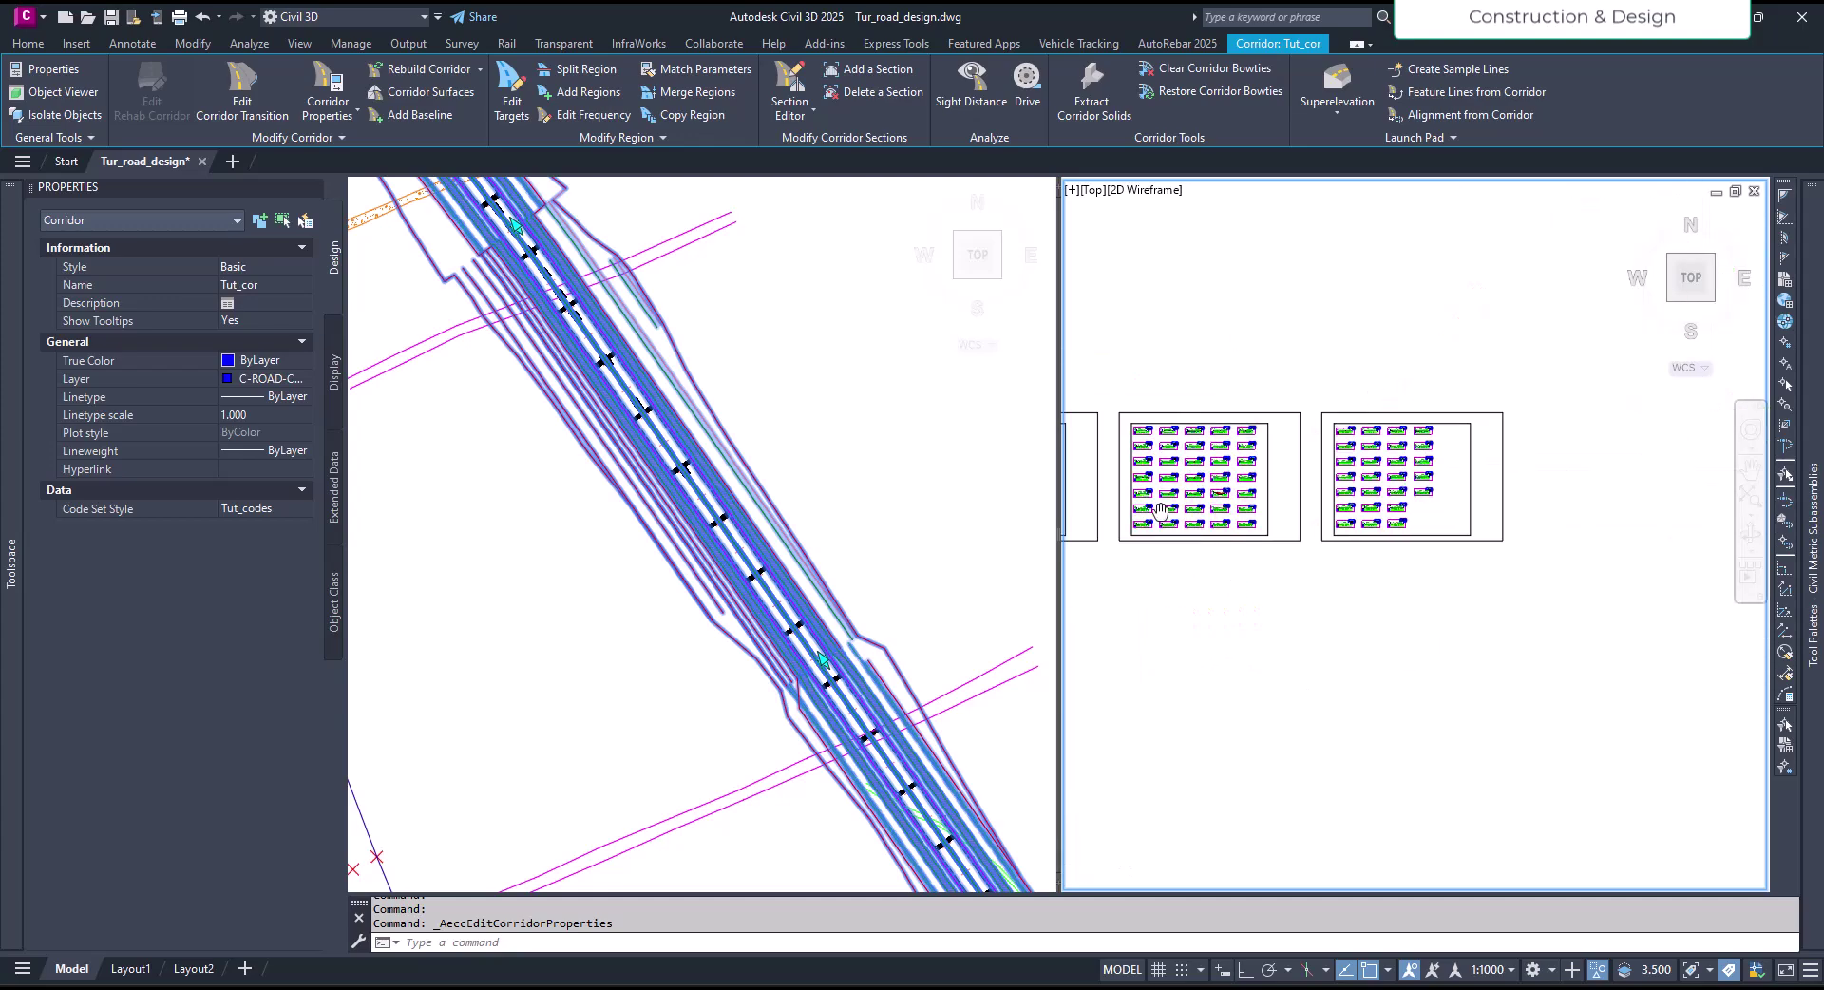
{"action": "scroll", "coordinate": [1169, 510], "scroll_direction": "up", "scroll_amount": 5}
{"action": "scroll", "coordinate": [1169, 510], "scroll_direction": "up", "scroll_amount": 4}
{"action": "scroll", "coordinate": [1511, 518], "scroll_direction": "down", "scroll_amount": 3}
{"action": "scroll", "coordinate": [1511, 519], "scroll_direction": "up", "scroll_amount": 5}
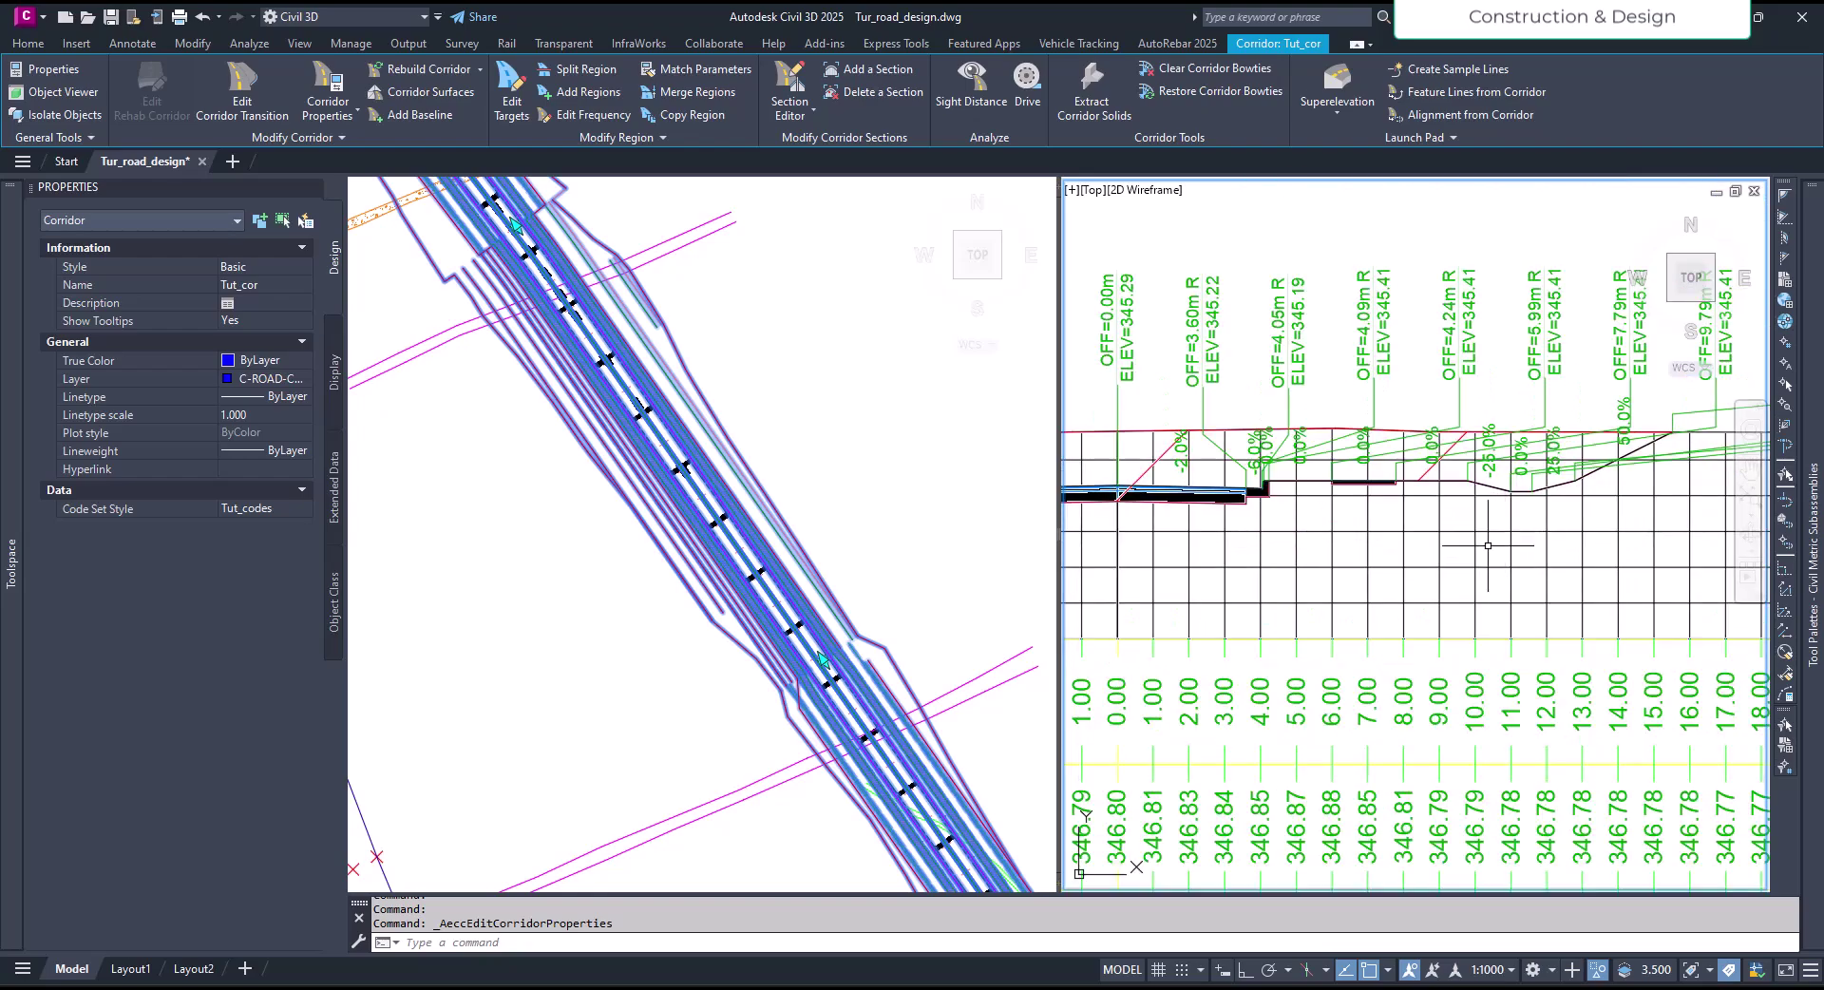
{"action": "scroll", "coordinate": [1405, 586], "scroll_direction": "down", "scroll_amount": 5}
{"action": "scroll", "coordinate": [1388, 551], "scroll_direction": "down", "scroll_amount": 3}
{"action": "scroll", "coordinate": [1373, 522], "scroll_direction": "up", "scroll_amount": 3}
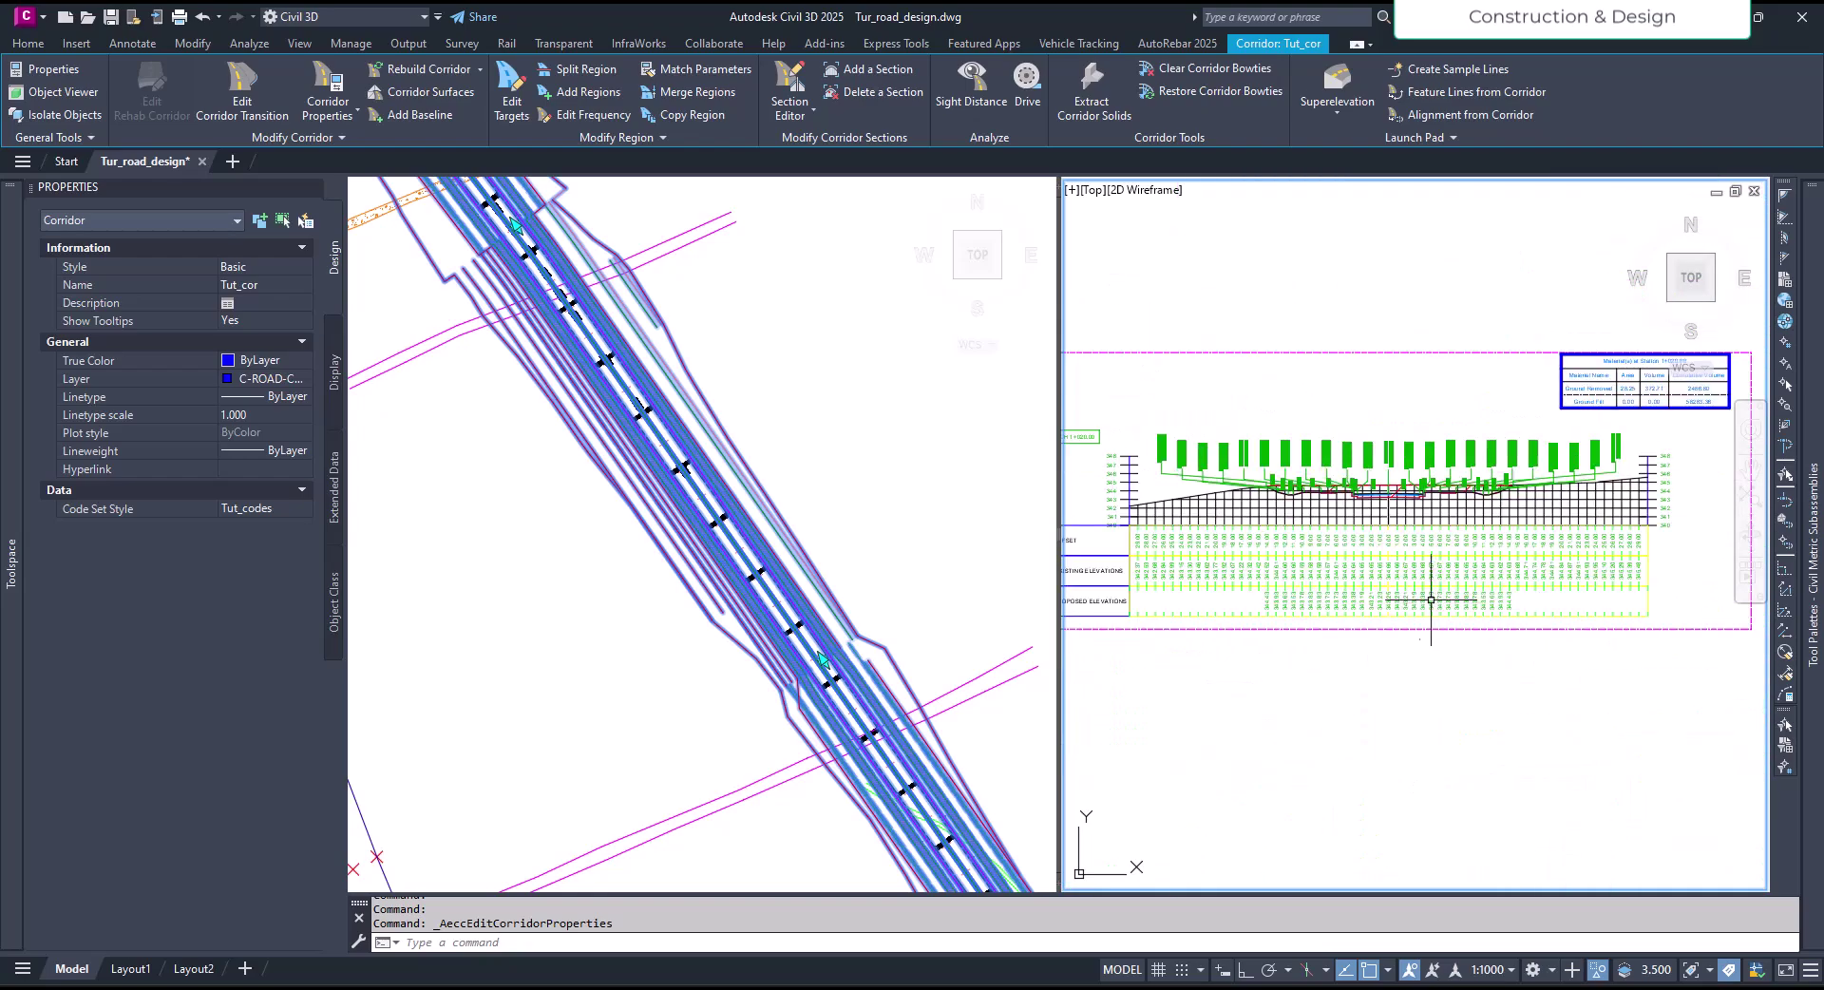
{"action": "scroll", "coordinate": [1377, 511], "scroll_direction": "down", "scroll_amount": 4}
{"action": "scroll", "coordinate": [1476, 544], "scroll_direction": "up", "scroll_amount": 7}
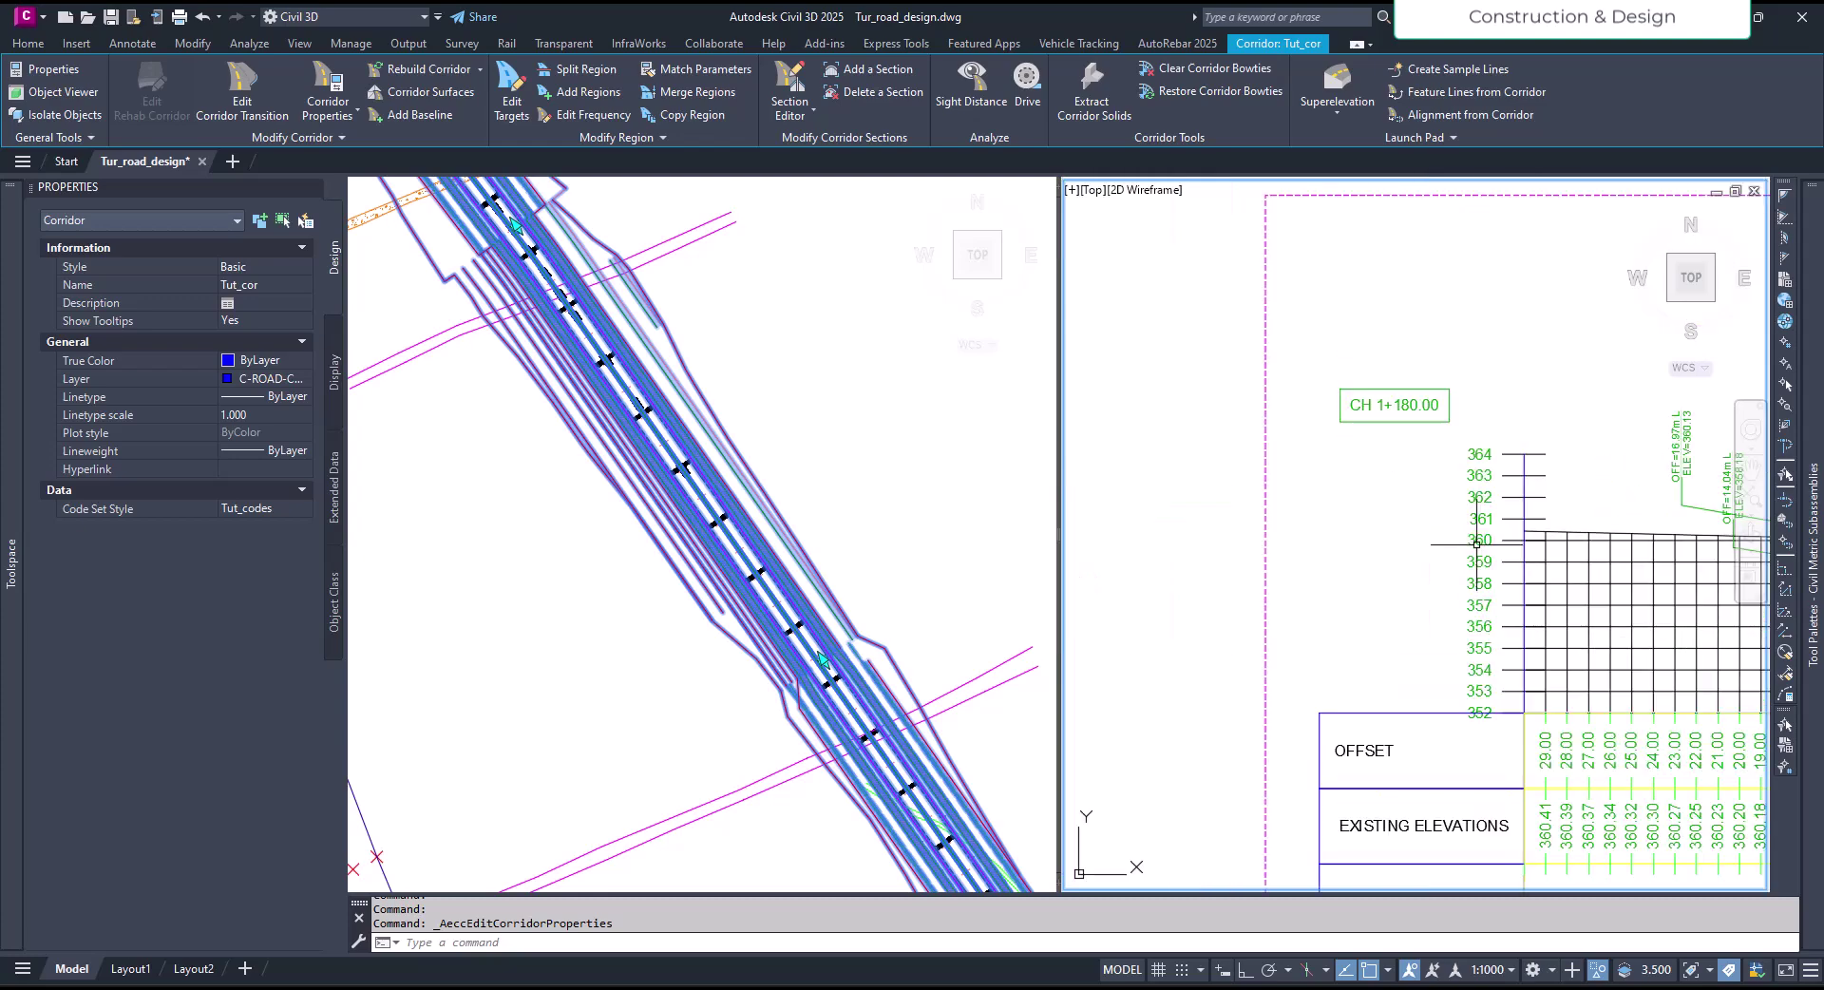
{"action": "scroll", "coordinate": [1477, 544], "scroll_direction": "down", "scroll_amount": 6}
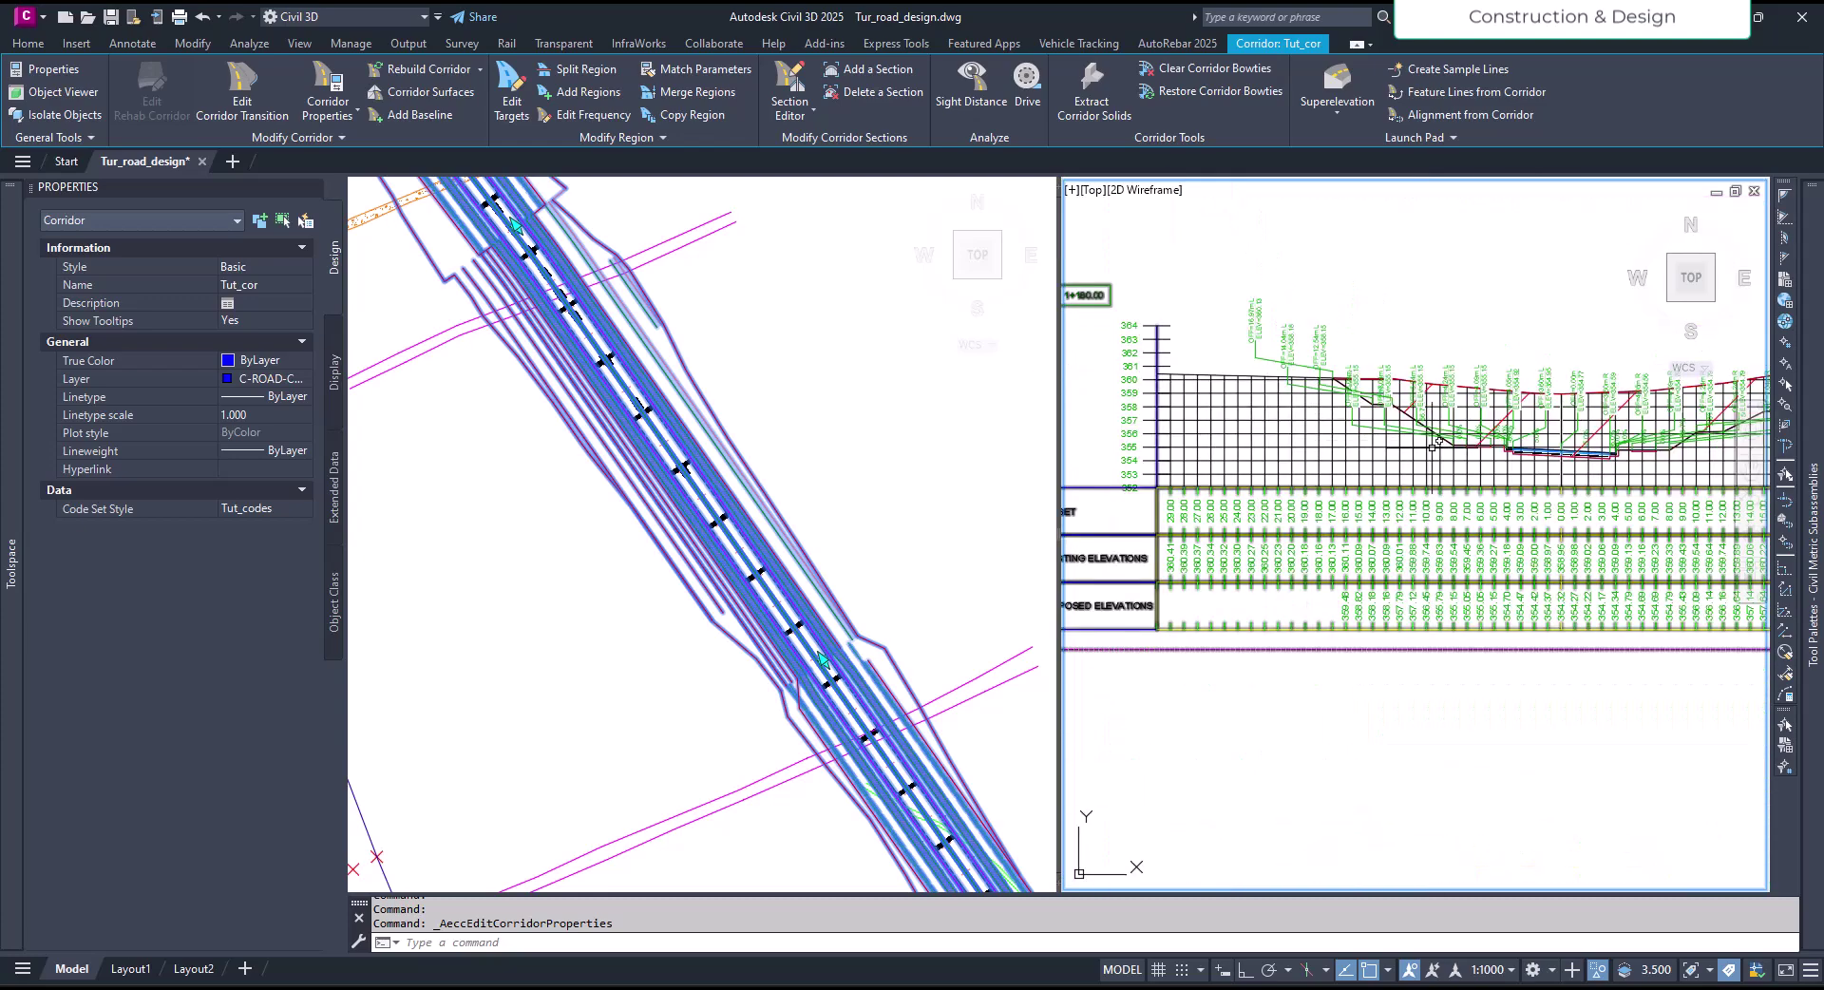
Step: Examine the widths and slopes of the right-hand cut links in the cross section at station 1+200
{"action": "scroll", "coordinate": [1447, 569], "scroll_direction": "up", "scroll_amount": 6}
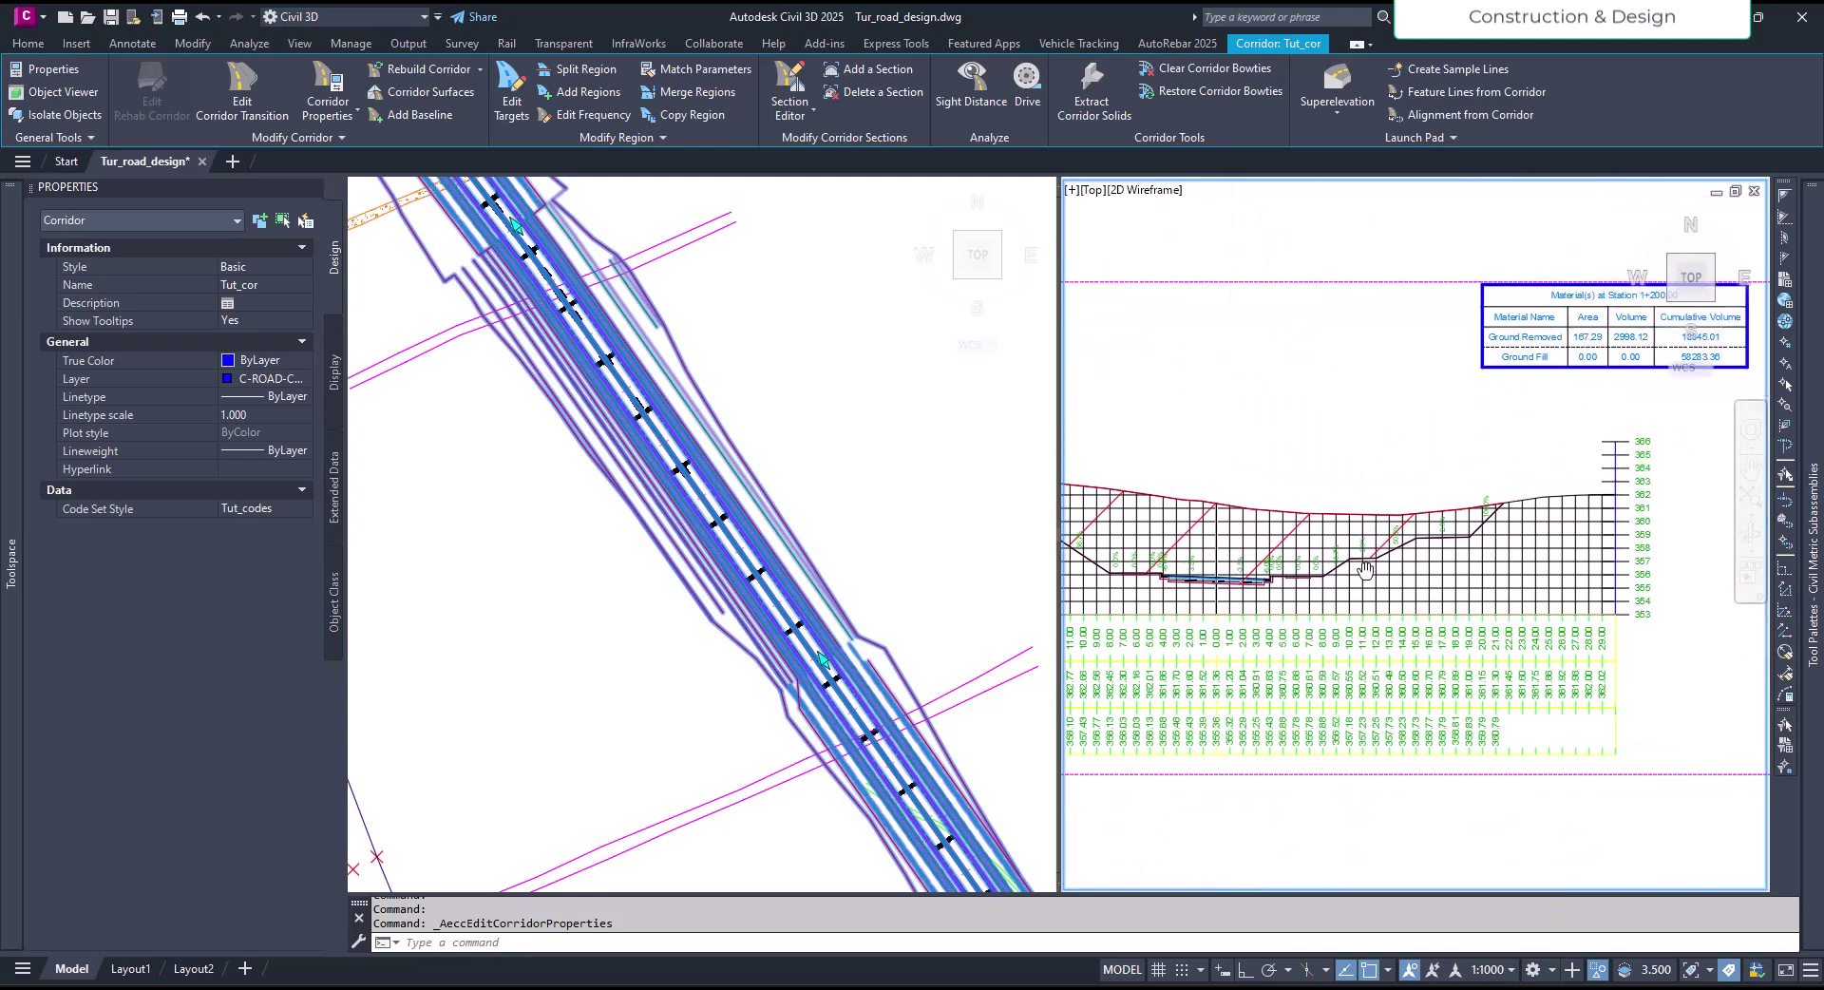
{"action": "scroll", "coordinate": [1412, 556], "scroll_direction": "up", "scroll_amount": 3}
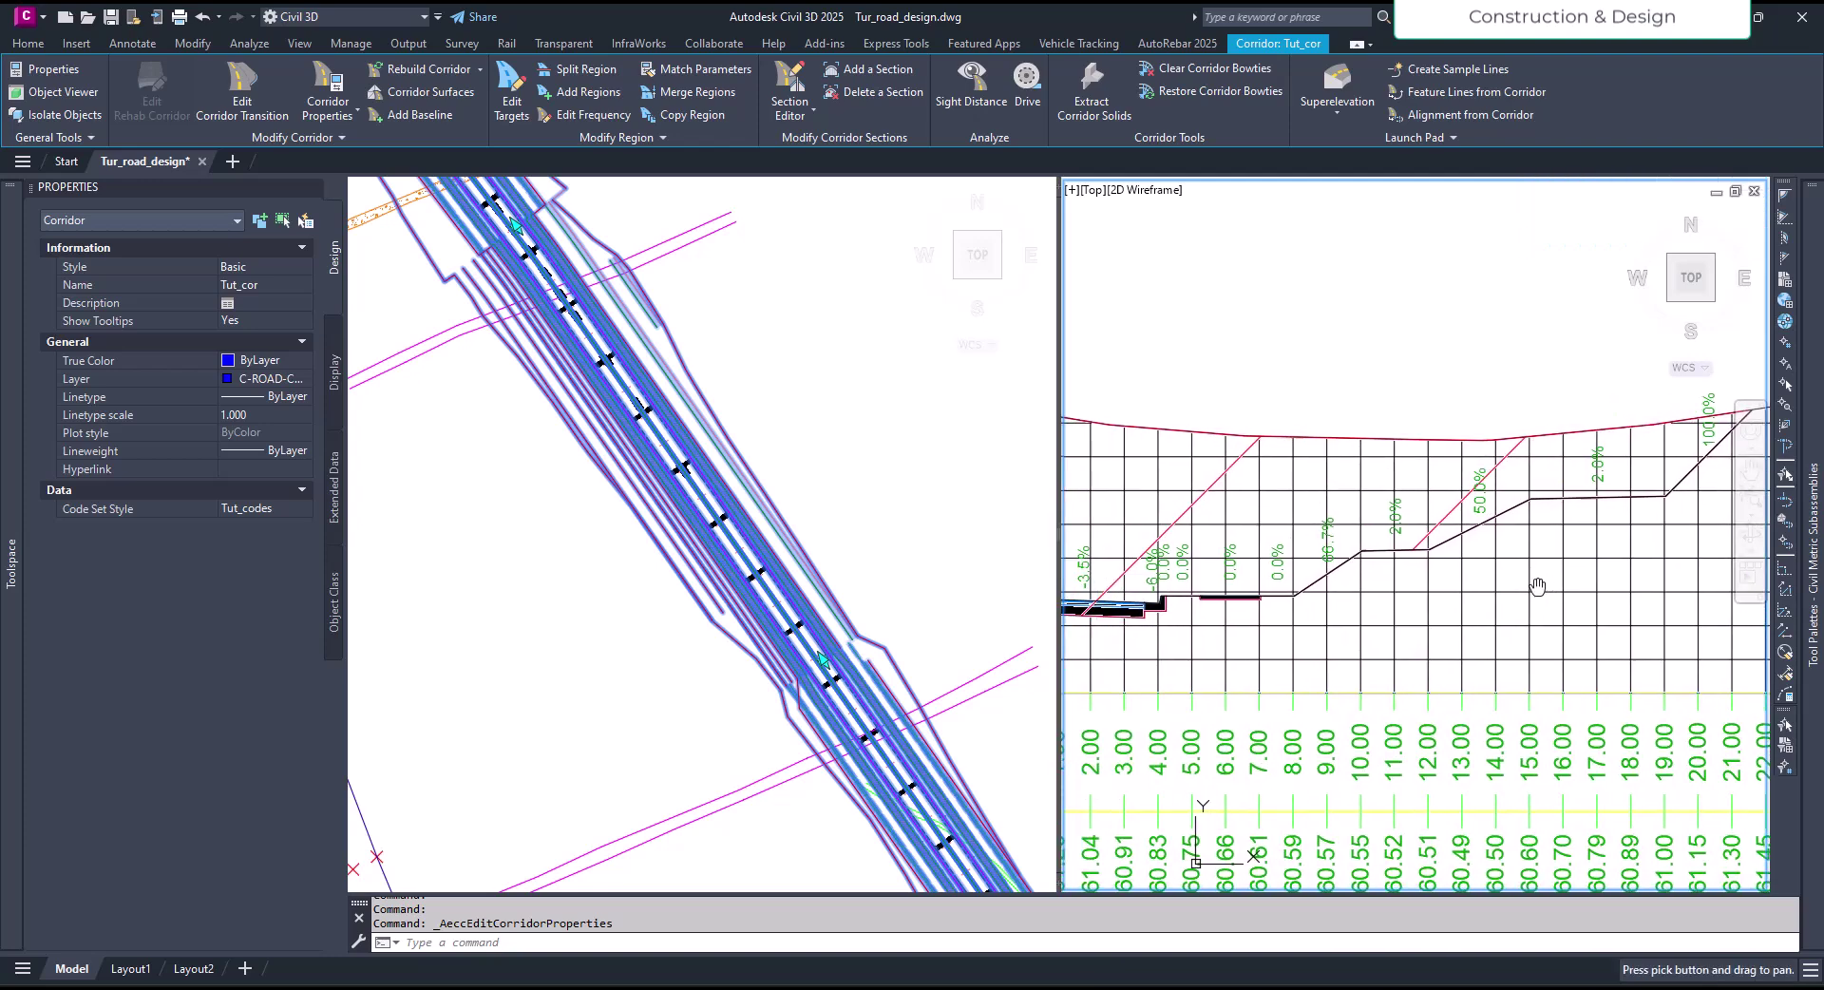
{"action": "scroll", "coordinate": [1346, 621], "scroll_direction": "up", "scroll_amount": 2}
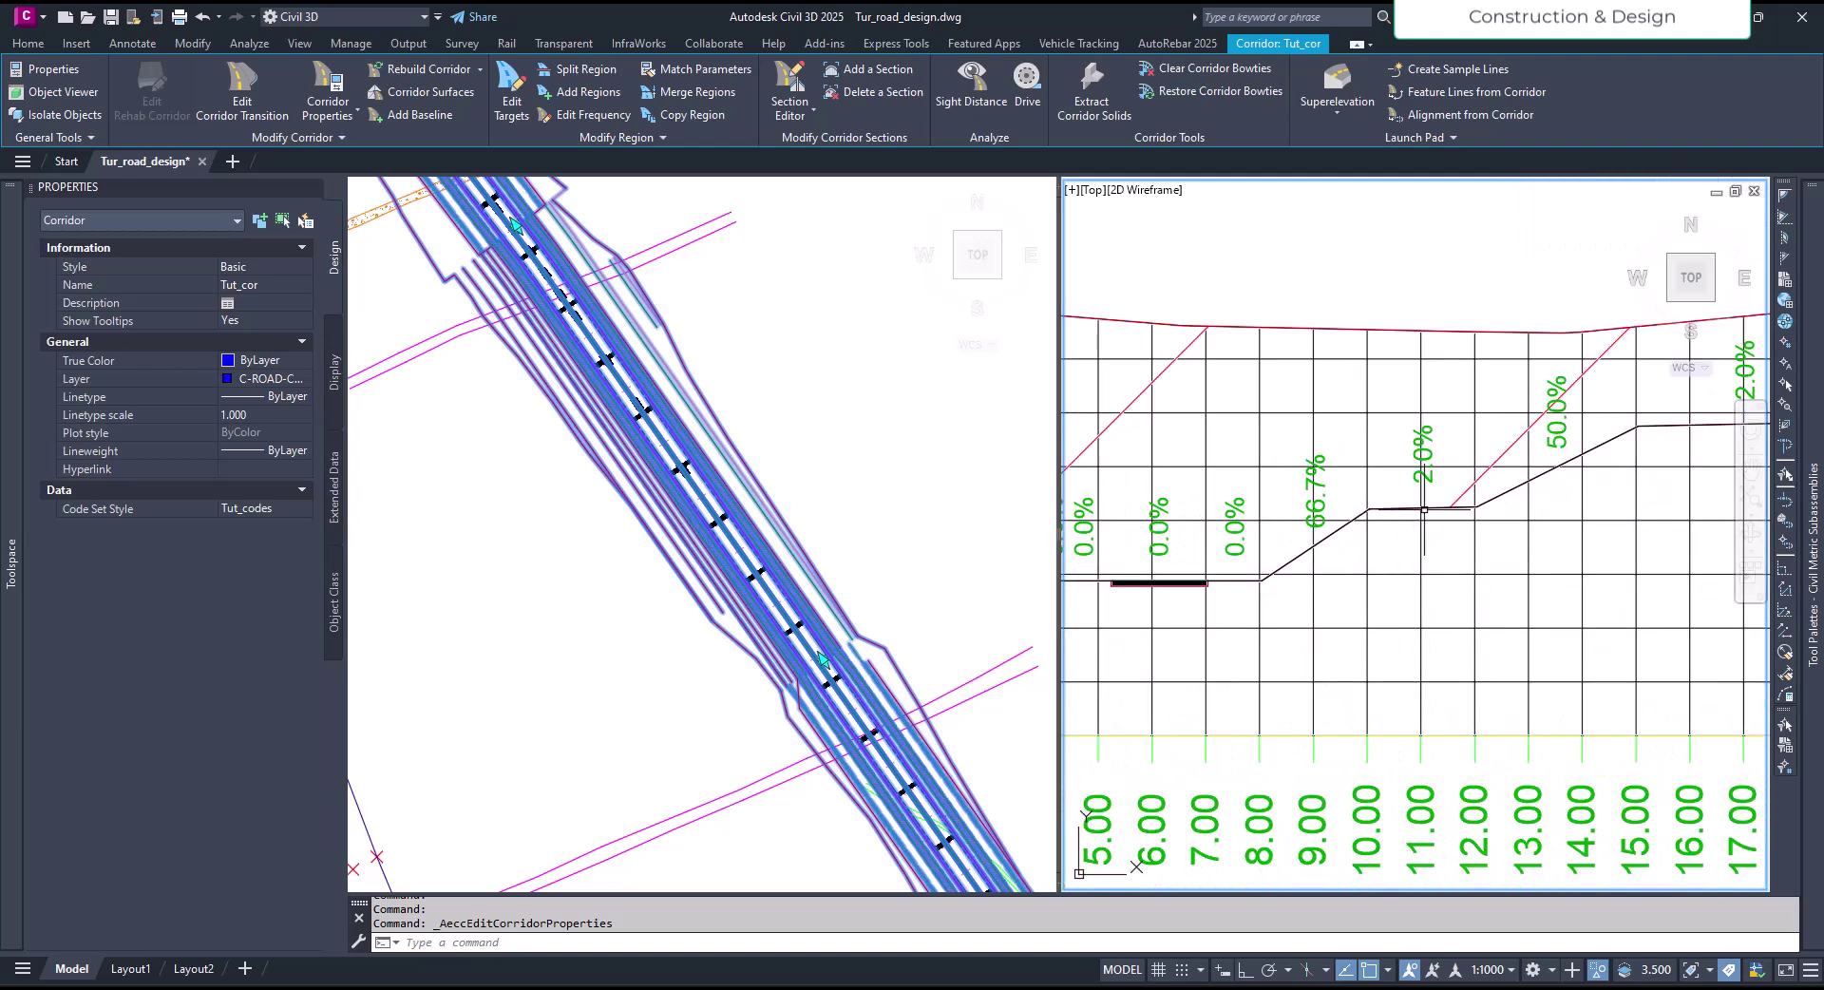
{"action": "middle_click_drag", "start_coordinate": [1532, 554], "coordinate": [1538, 453]}
{"action": "scroll", "coordinate": [1538, 453], "scroll_direction": "down", "scroll_amount": 2}
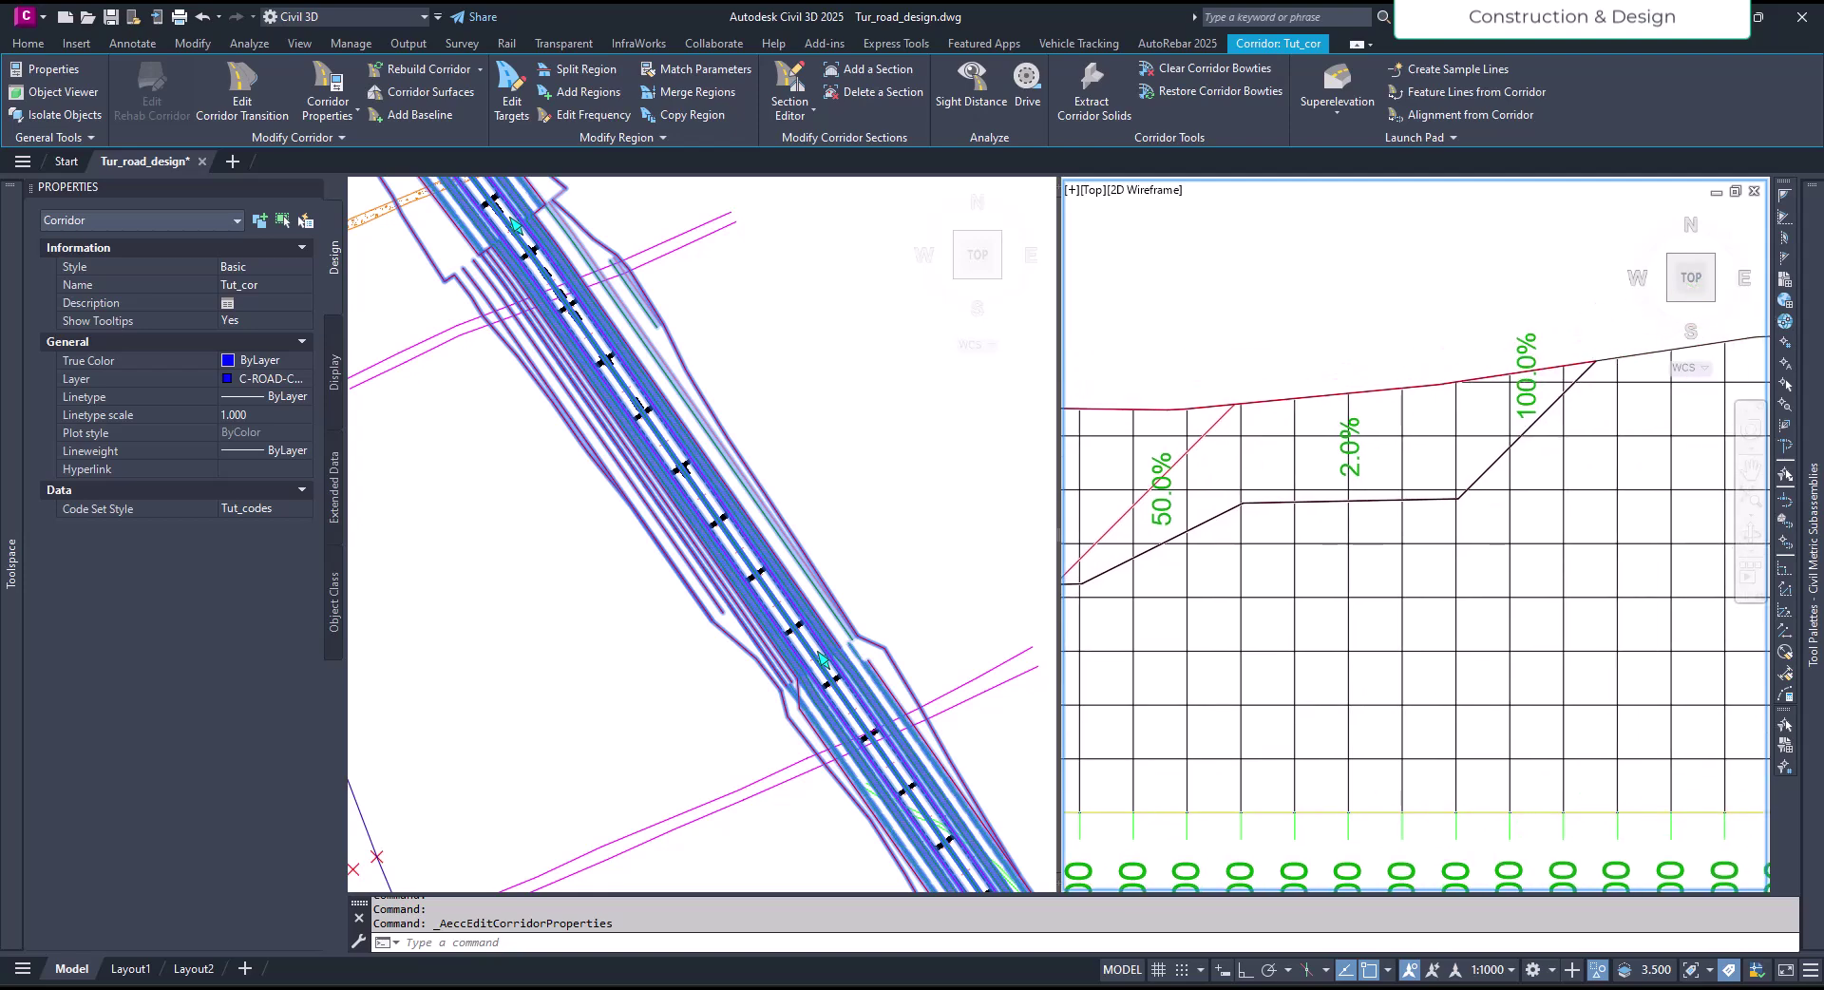
{"action": "scroll", "coordinate": [1401, 540], "scroll_direction": "down", "scroll_amount": 2}
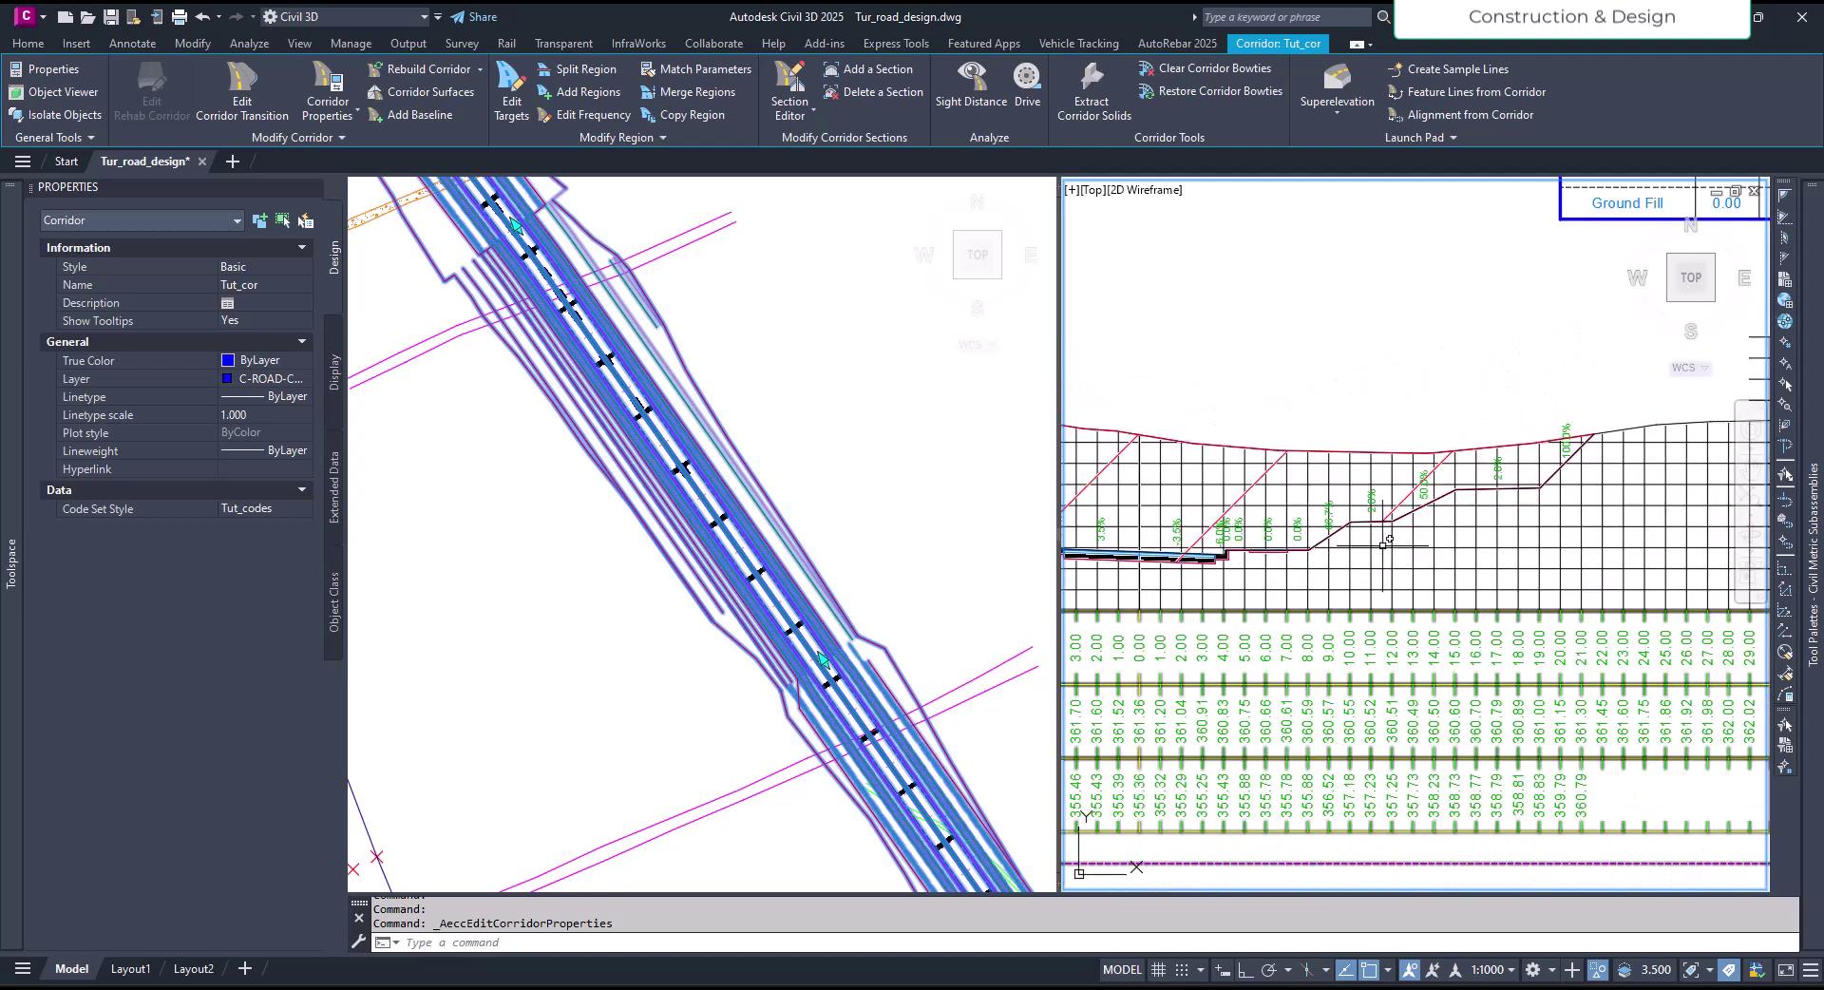
{"action": "scroll", "coordinate": [1310, 547], "scroll_direction": "up", "scroll_amount": 5}
{"action": "mouse_move", "coordinate": [1335, 554]}
{"action": "middle_mouse_down"}
{"action": "mouse_move", "coordinate": [1286, 583]}
{"action": "mouse_move", "coordinate": [1297, 612]}
{"action": "middle_mouse_up"}
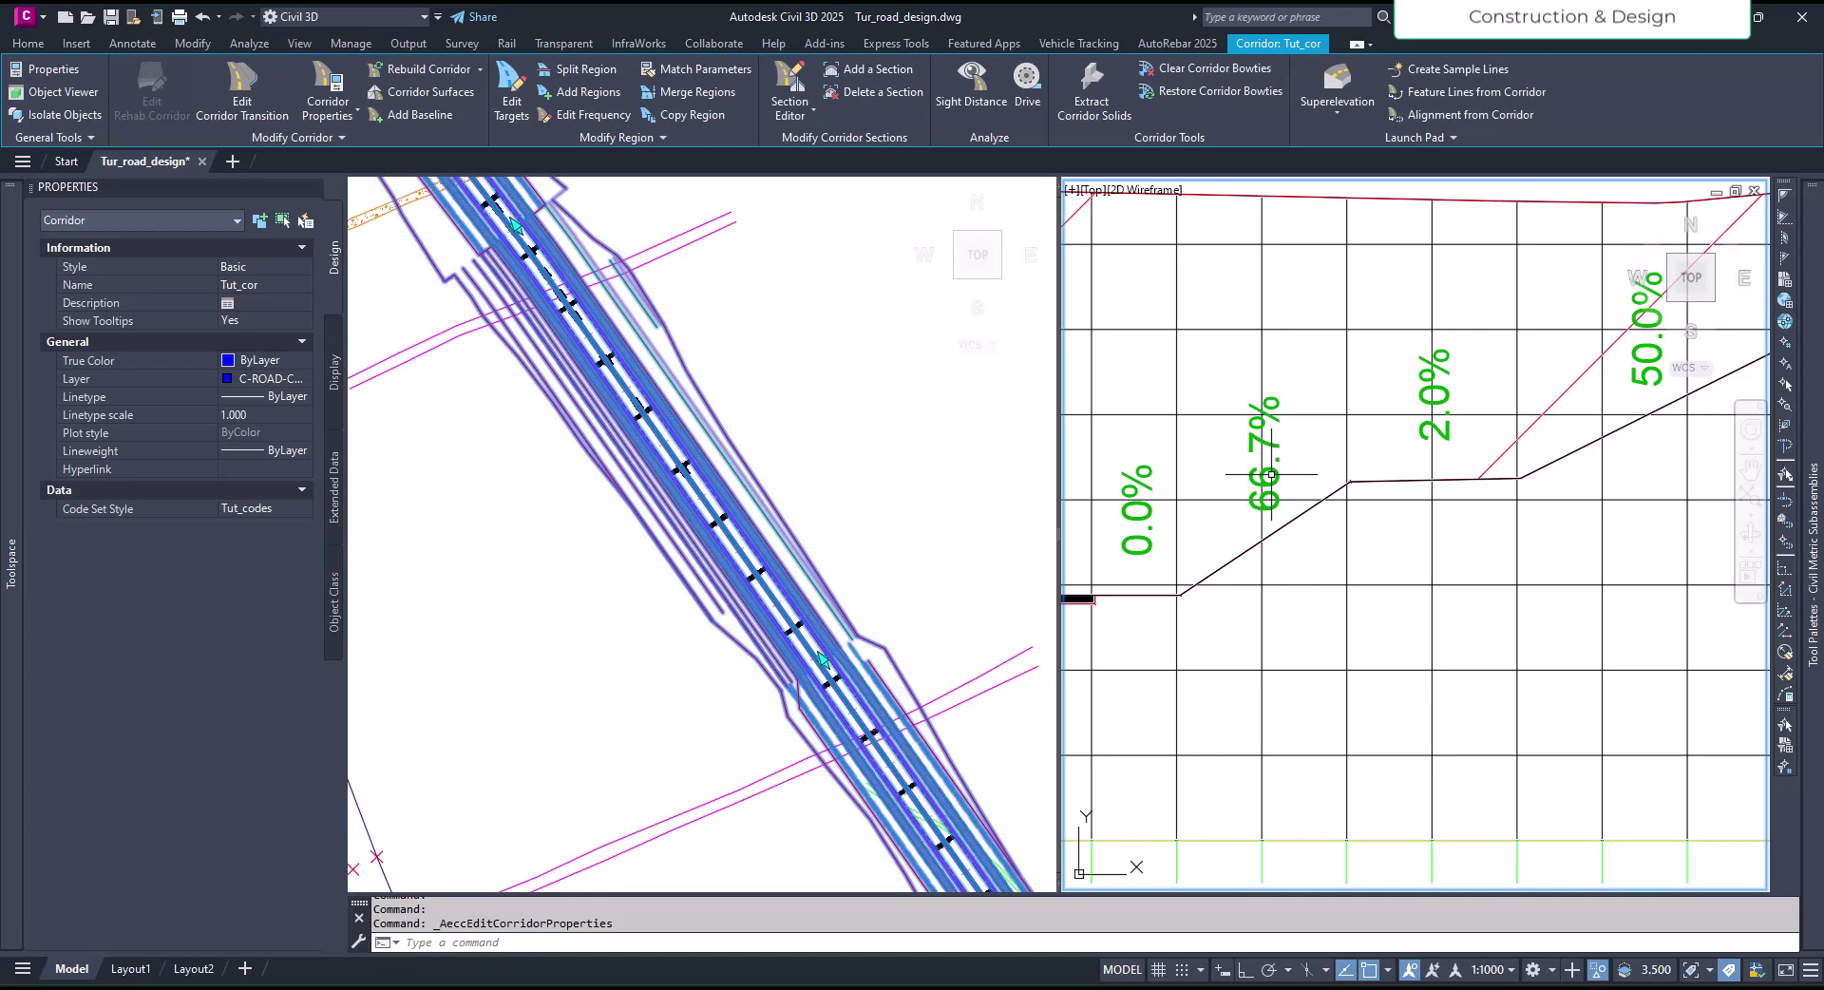
Step: Follow the right benched cut slope outward to its daylight point in the cross section, checking each bench and slope grade
{"action": "middle_click_drag", "start_coordinate": [1506, 580], "coordinate": [1424, 591]}
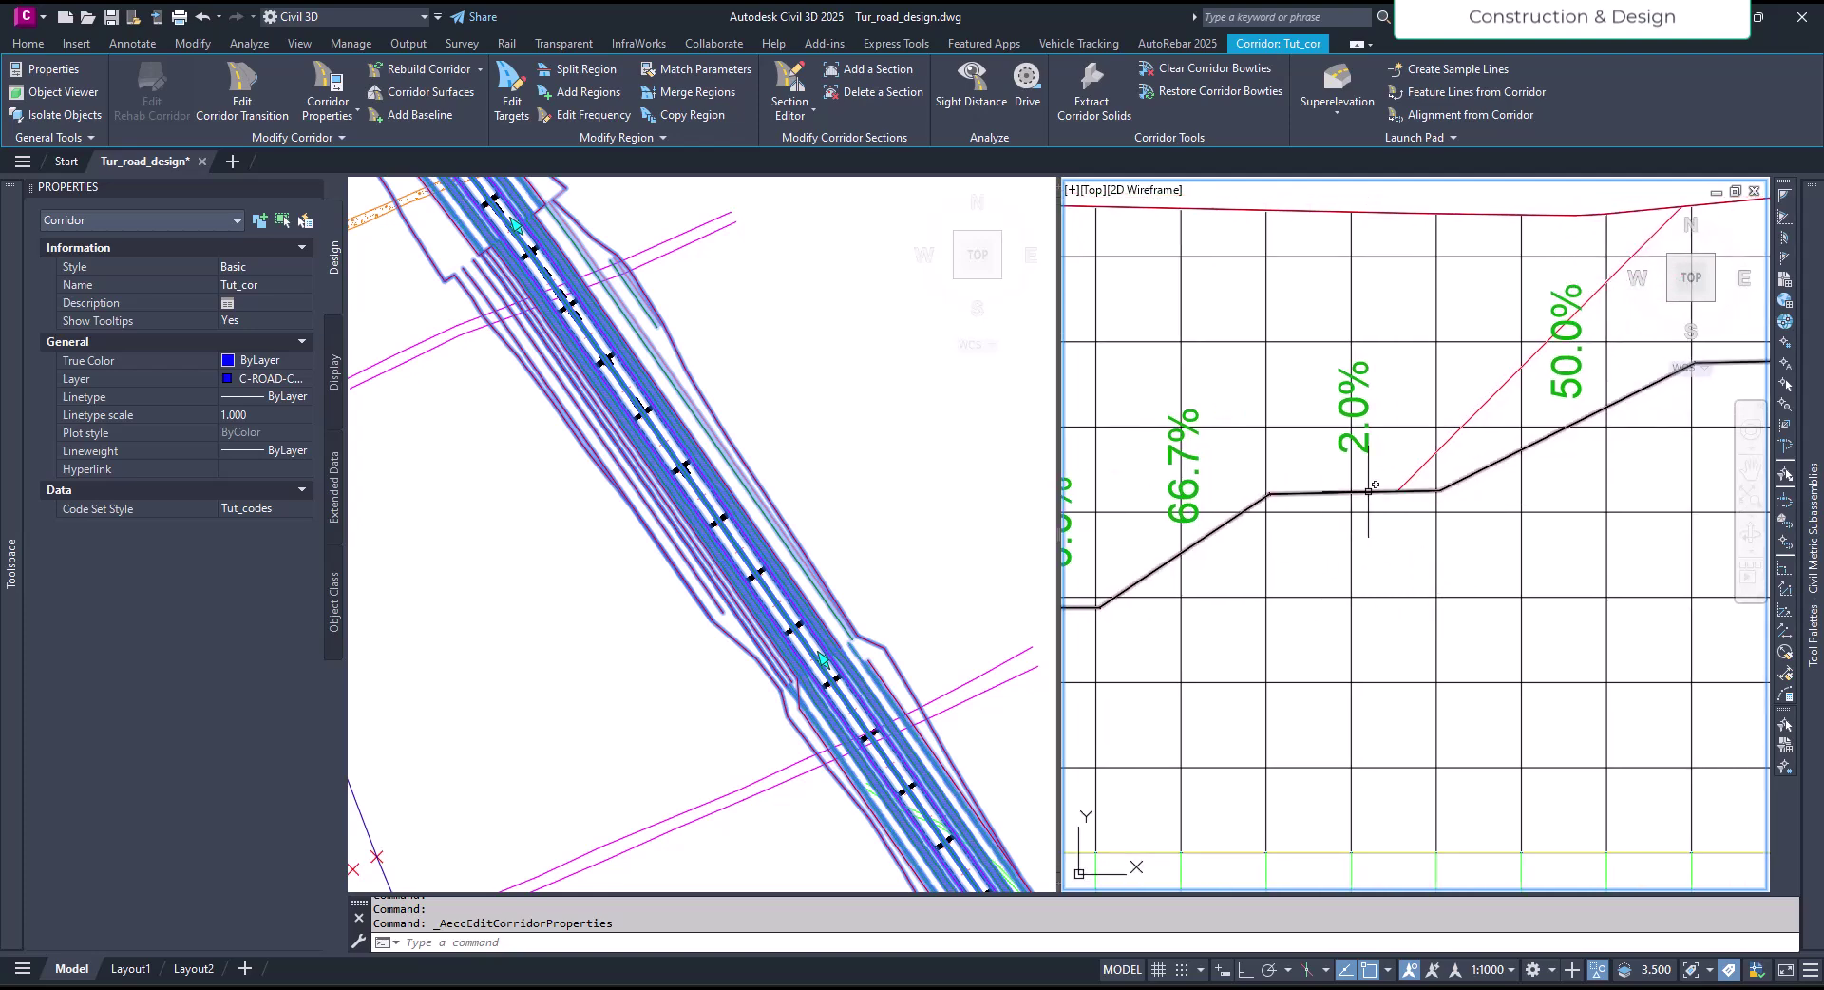
{"action": "middle_click_drag", "start_coordinate": [1504, 537], "coordinate": [1228, 641]}
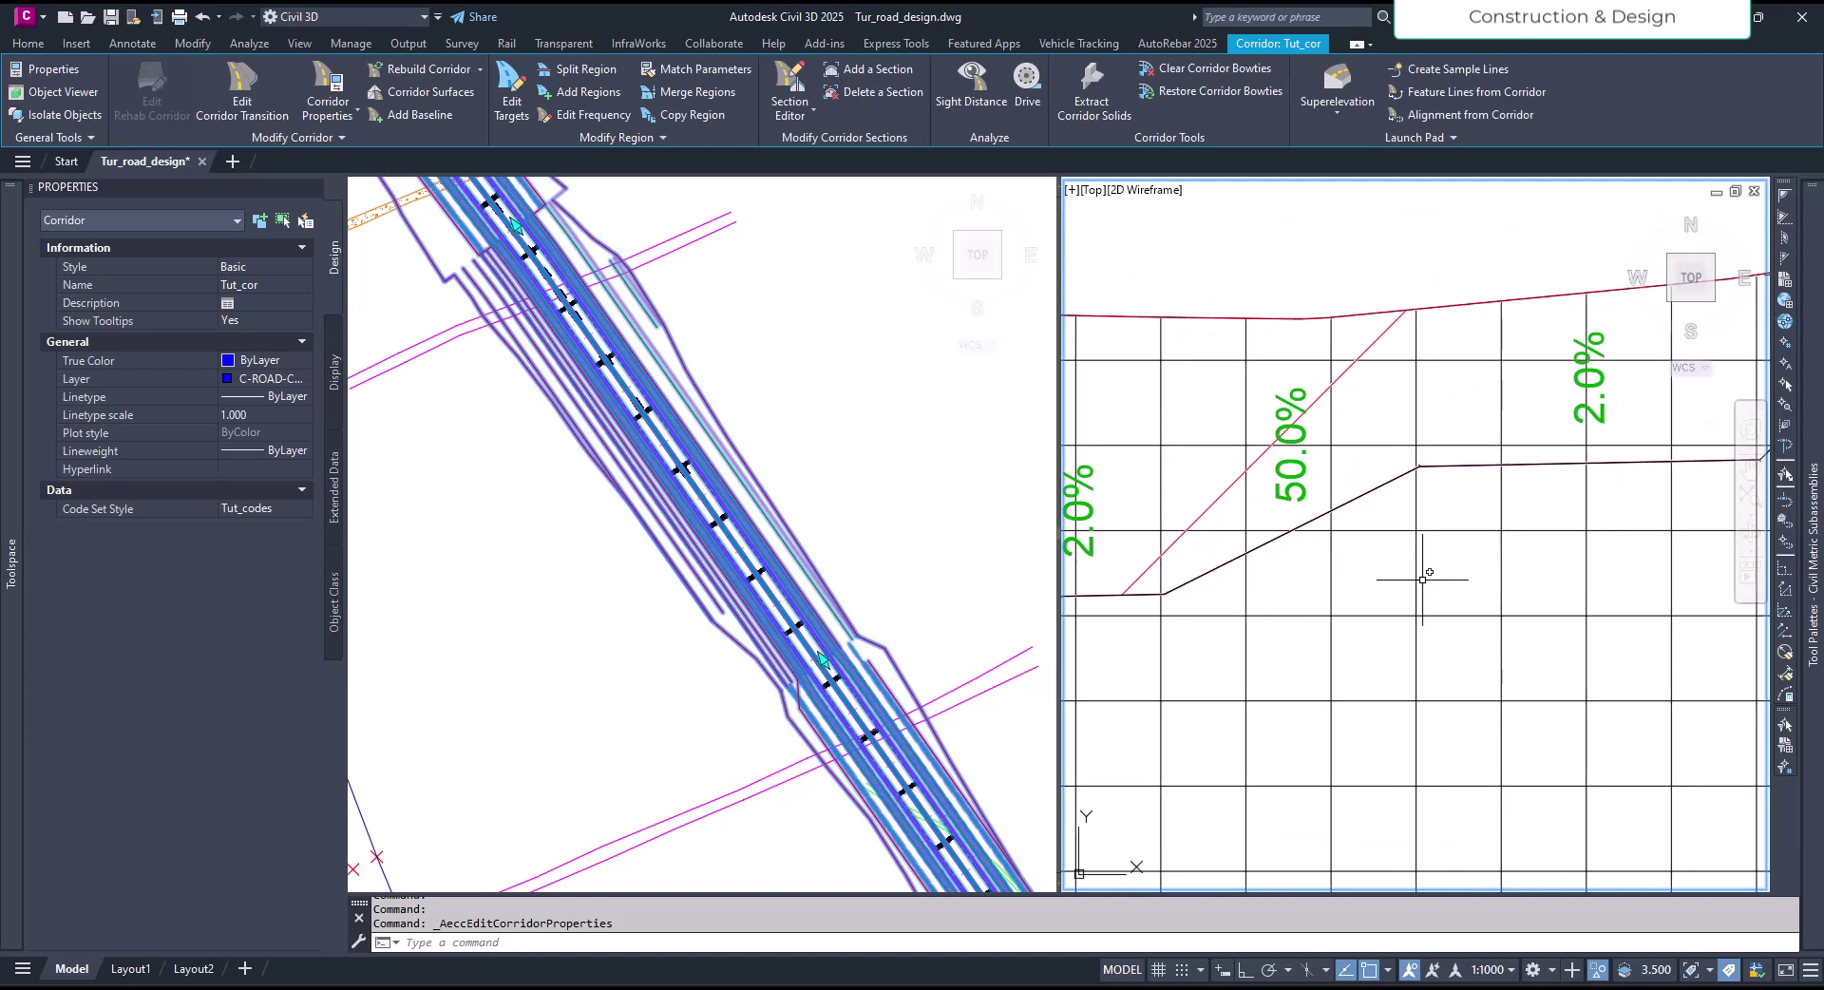
{"action": "scroll", "coordinate": [1373, 606], "scroll_direction": "down", "scroll_amount": 4}
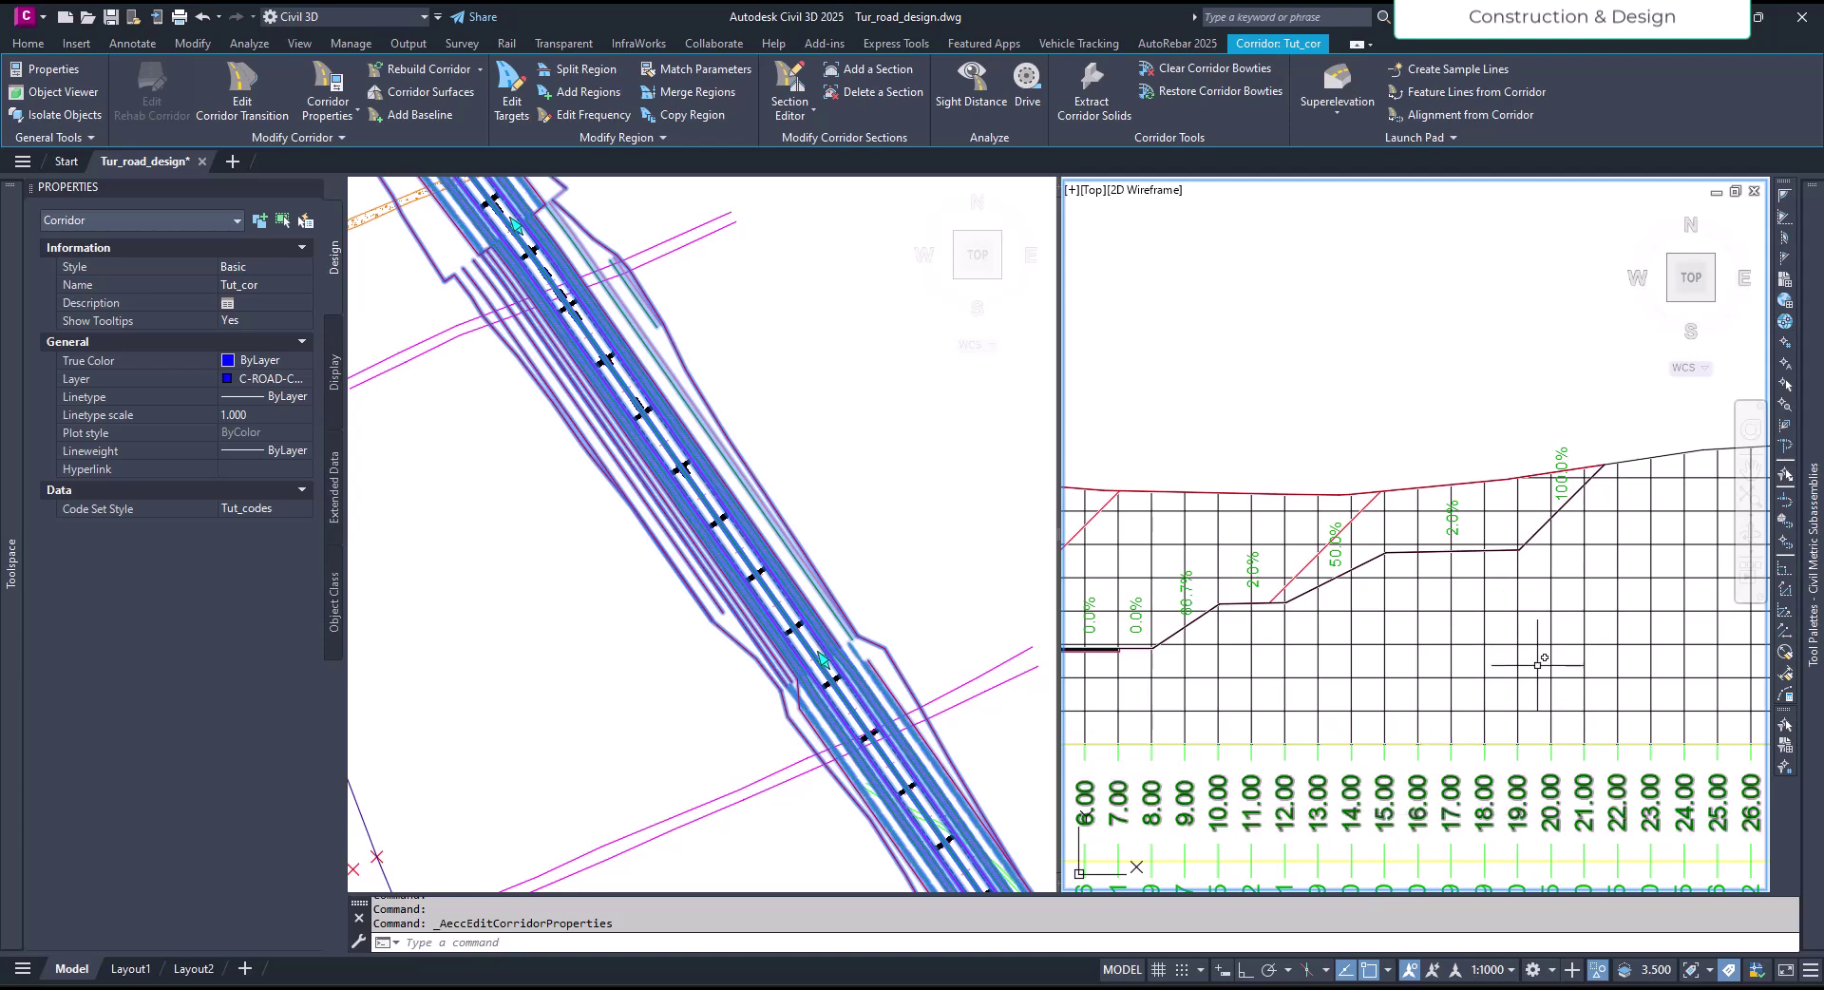
{"action": "middle_click_drag", "start_coordinate": [1393, 644], "coordinate": [1659, 633]}
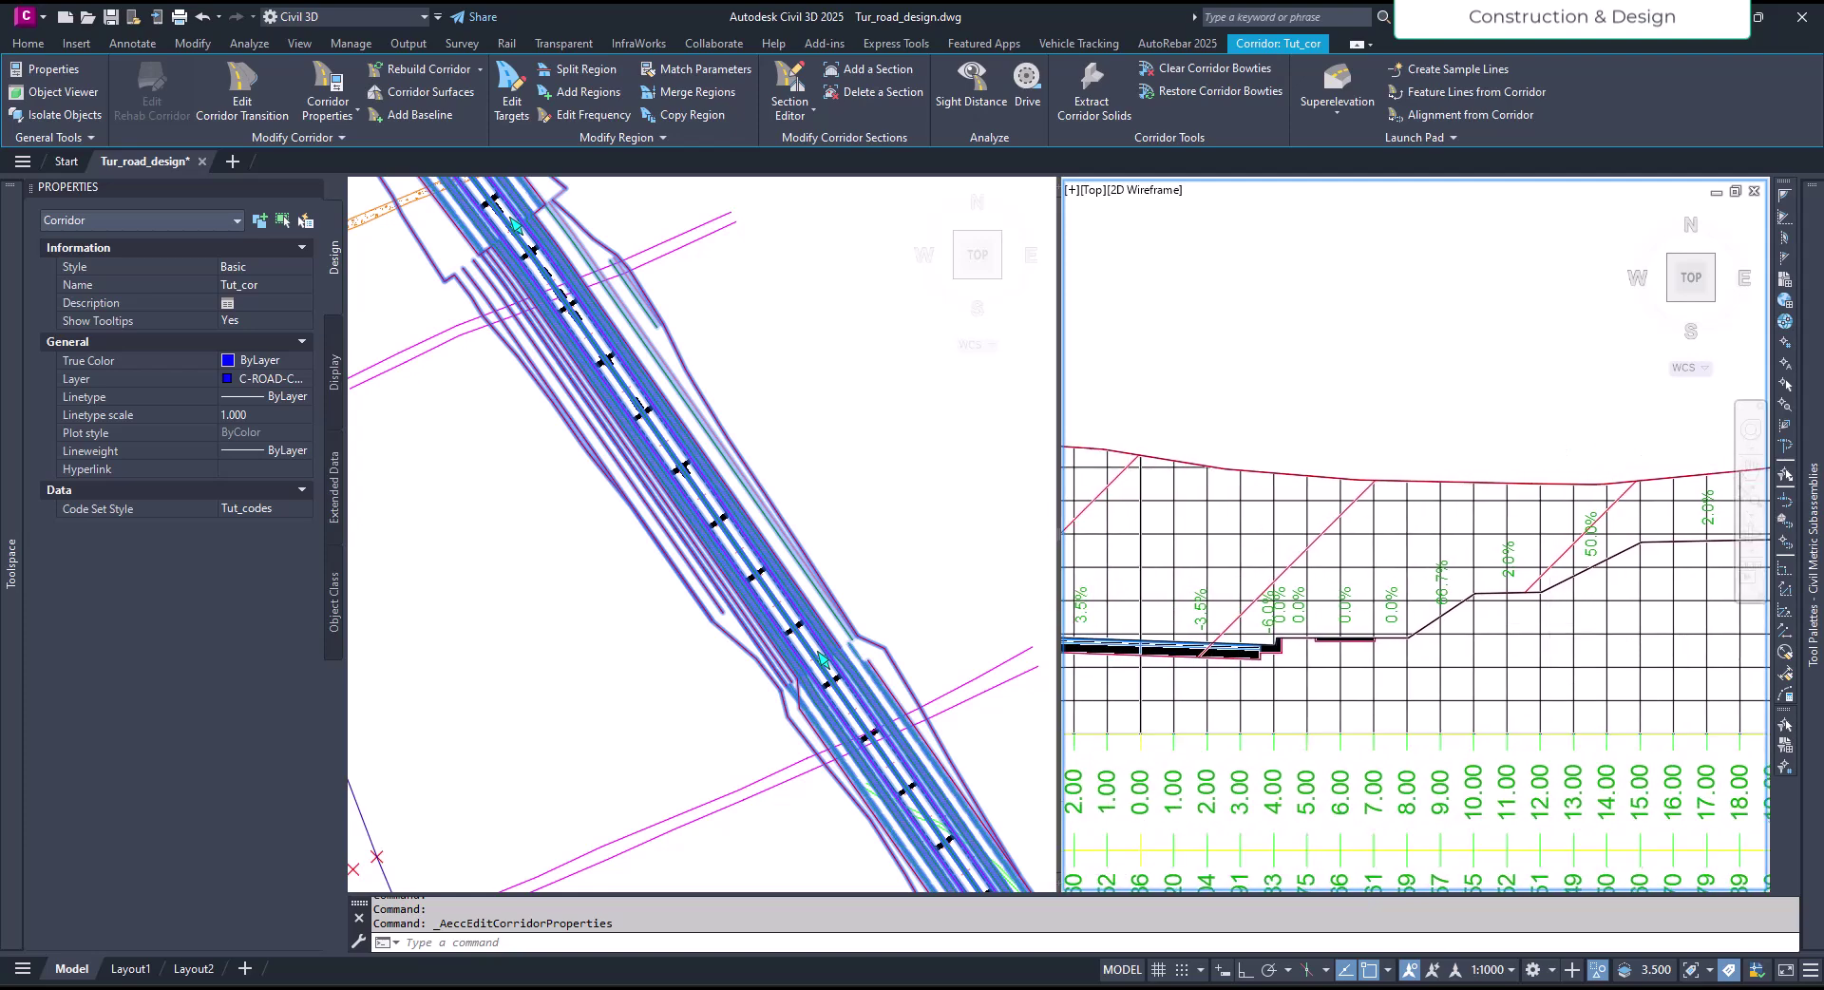
Step: Return from the section sheets to the assemblies and review the lower assembly's right benched slope beside the black bench sketch
{"action": "scroll", "coordinate": [1541, 637], "scroll_direction": "down", "scroll_amount": 3}
{"action": "scroll", "coordinate": [1539, 628], "scroll_direction": "down", "scroll_amount": 6}
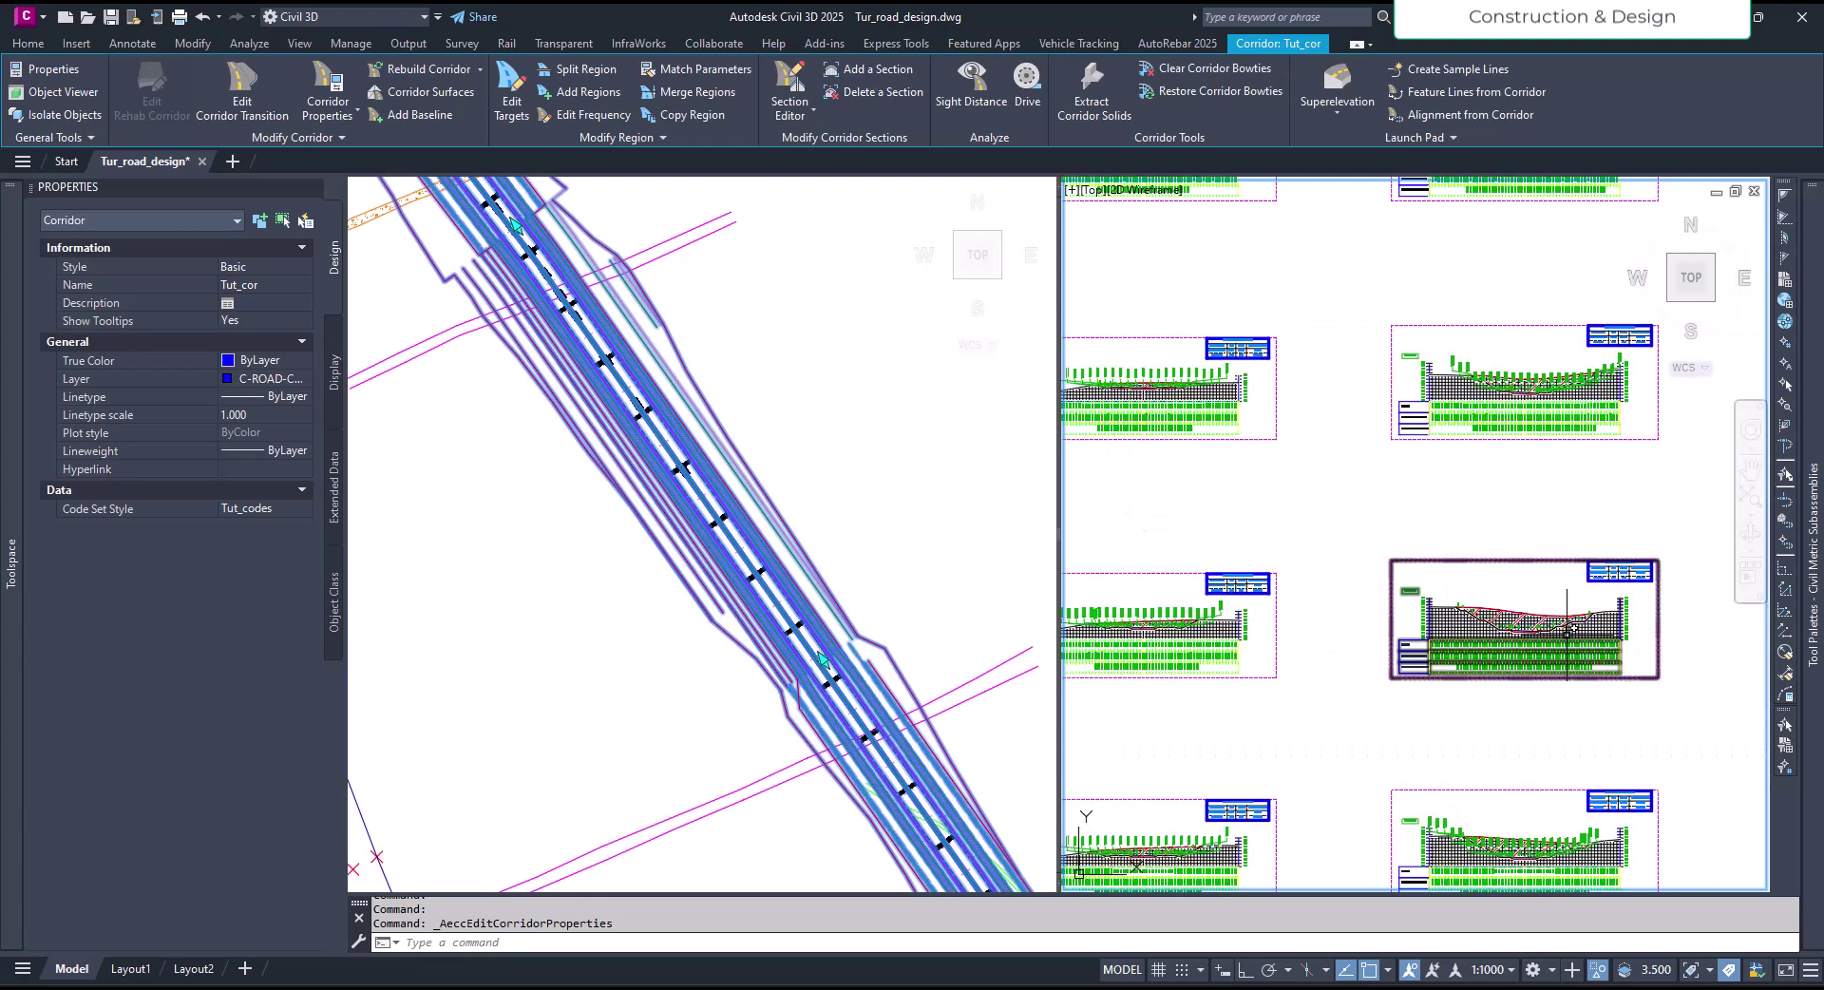
{"action": "scroll", "coordinate": [1420, 670], "scroll_direction": "up", "scroll_amount": 10}
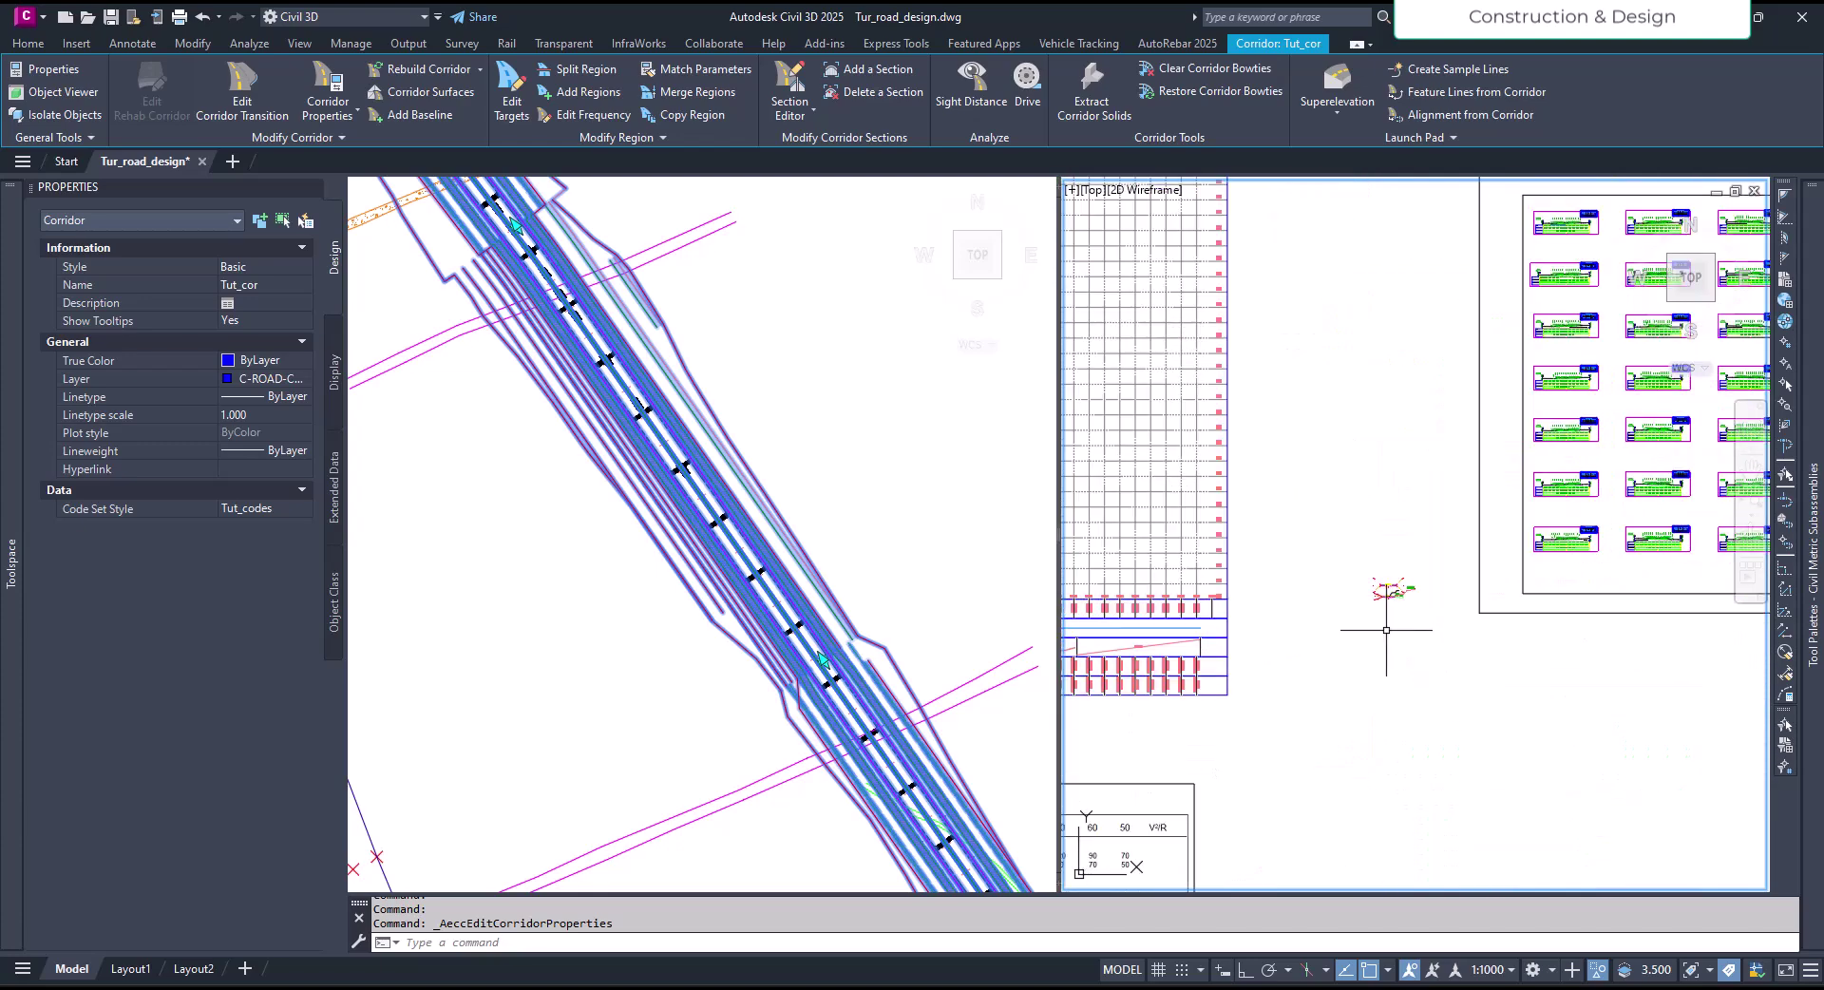
{"action": "scroll", "coordinate": [1403, 649], "scroll_direction": "down", "scroll_amount": 5}
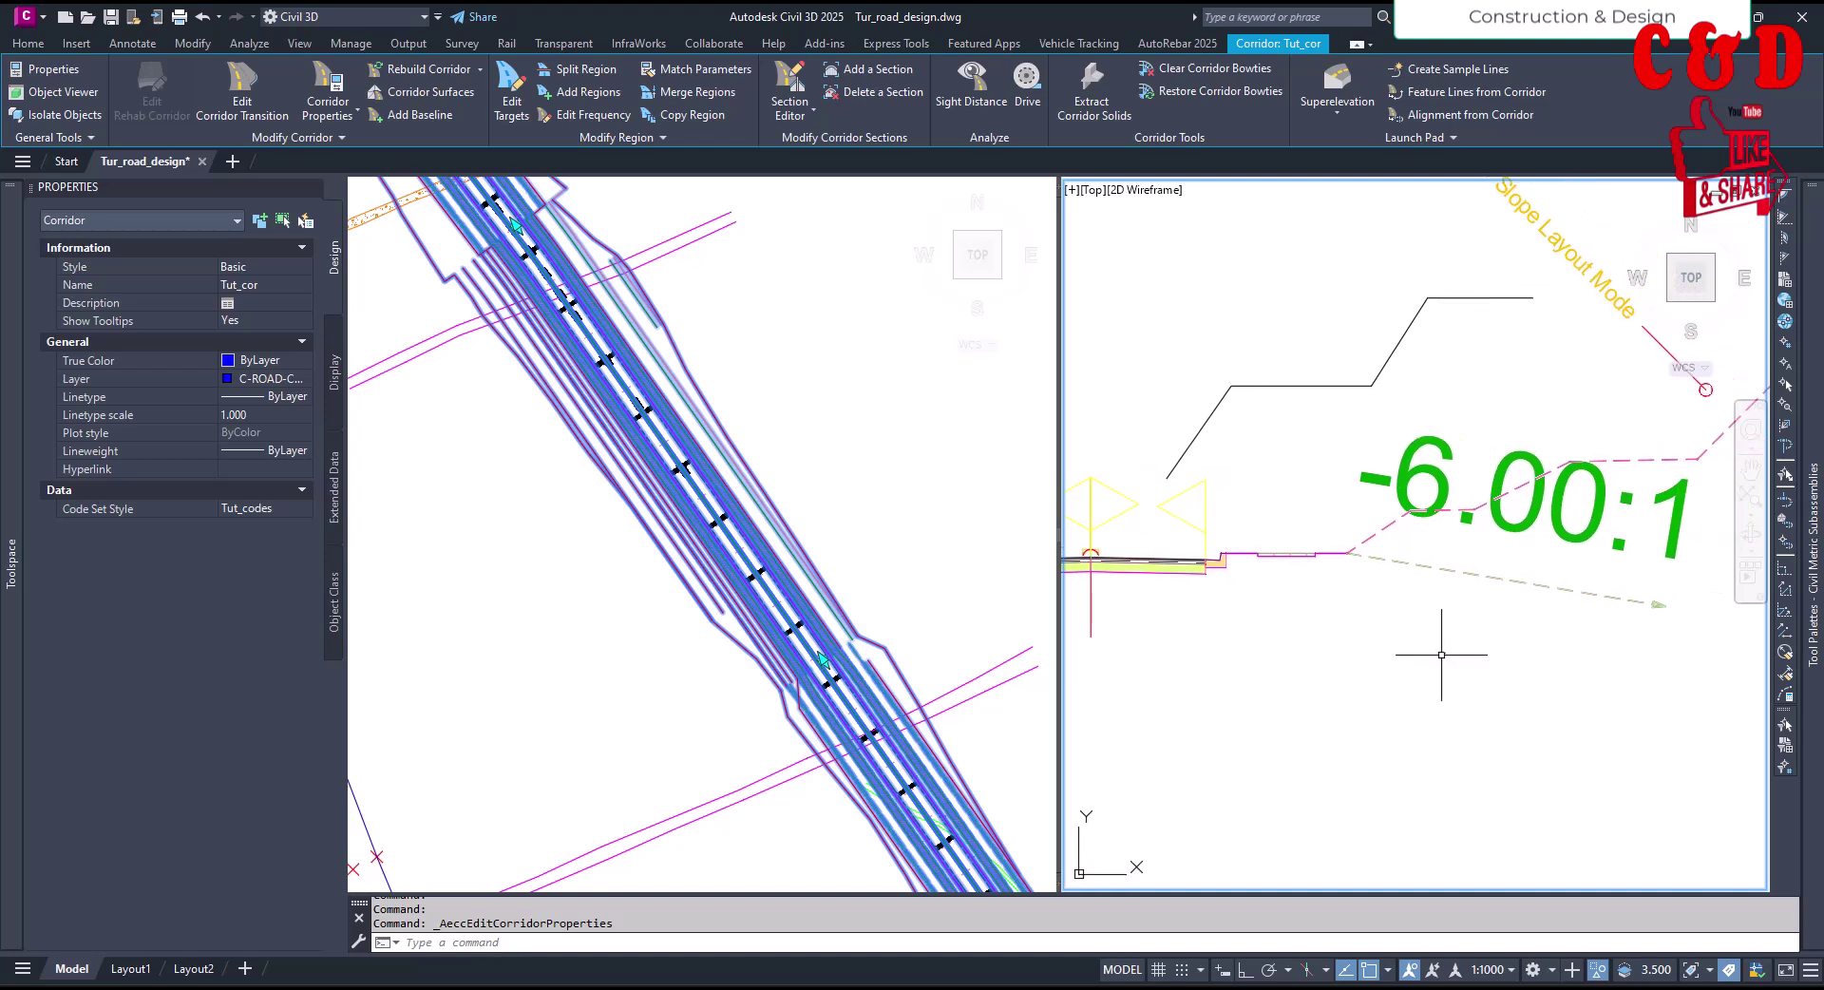
{"action": "scroll", "coordinate": [1404, 649], "scroll_direction": "up", "scroll_amount": 4}
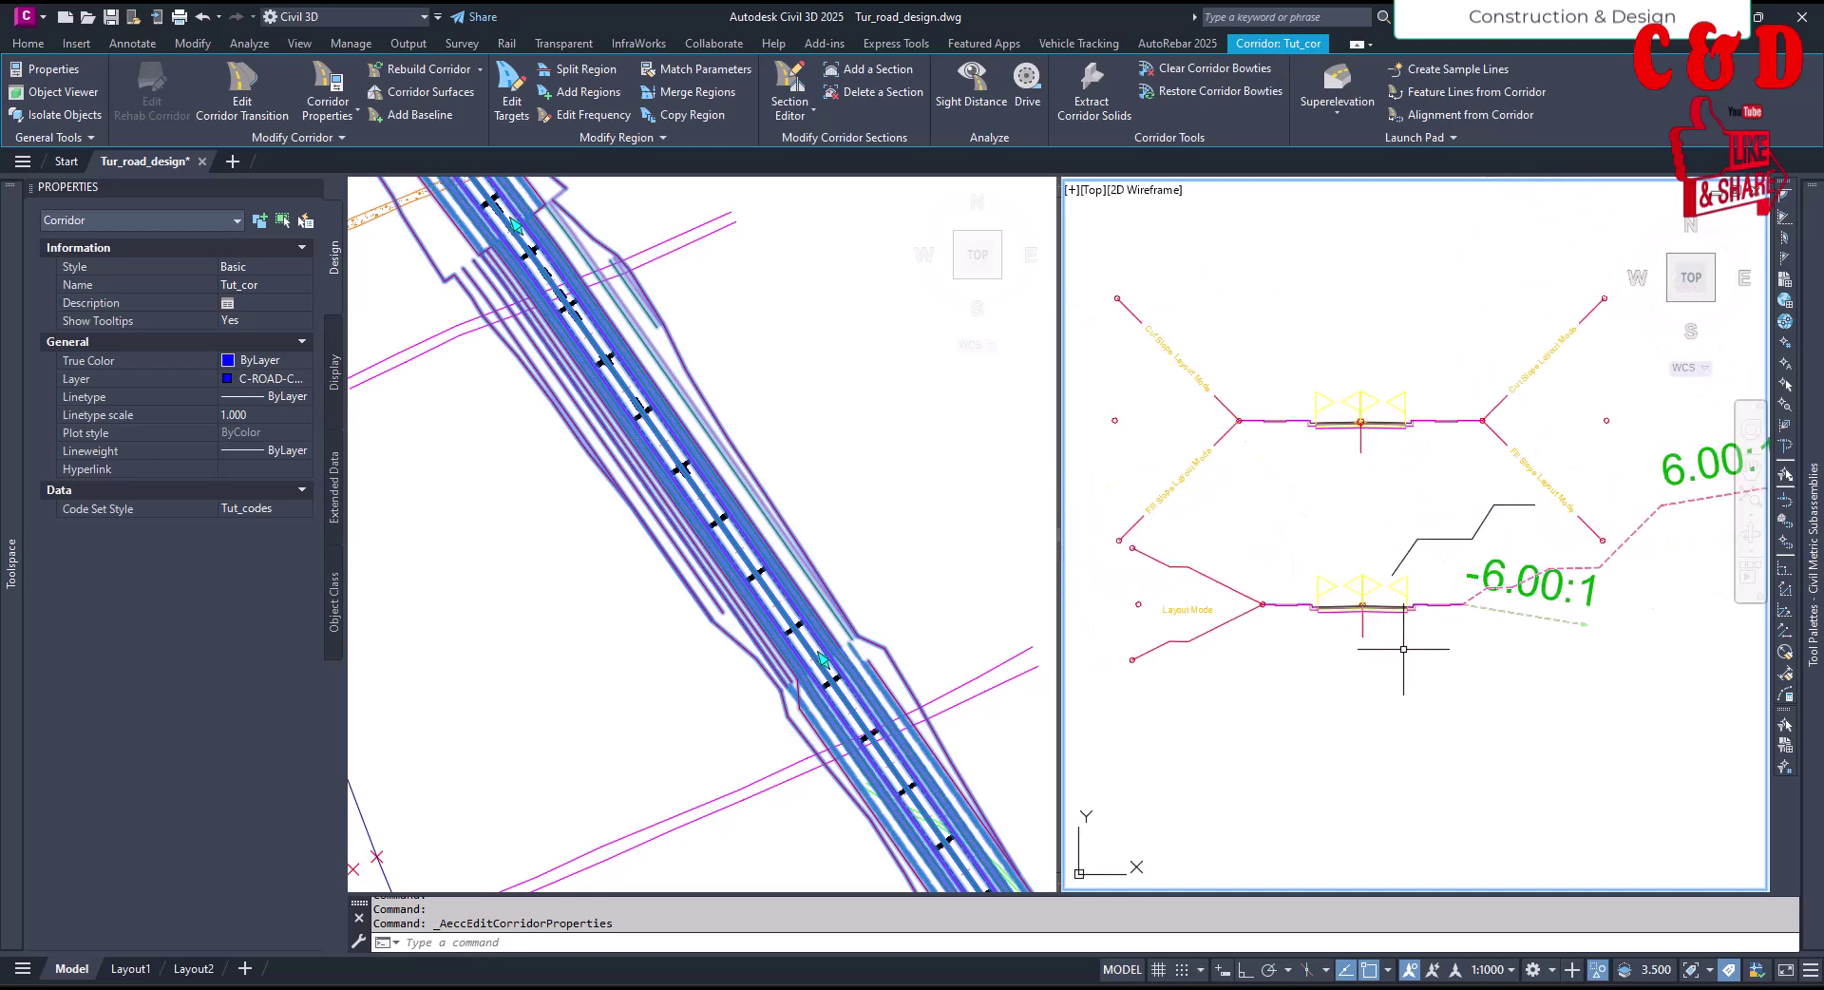
{"action": "scroll", "coordinate": [1406, 645], "scroll_direction": "down", "scroll_amount": 2}
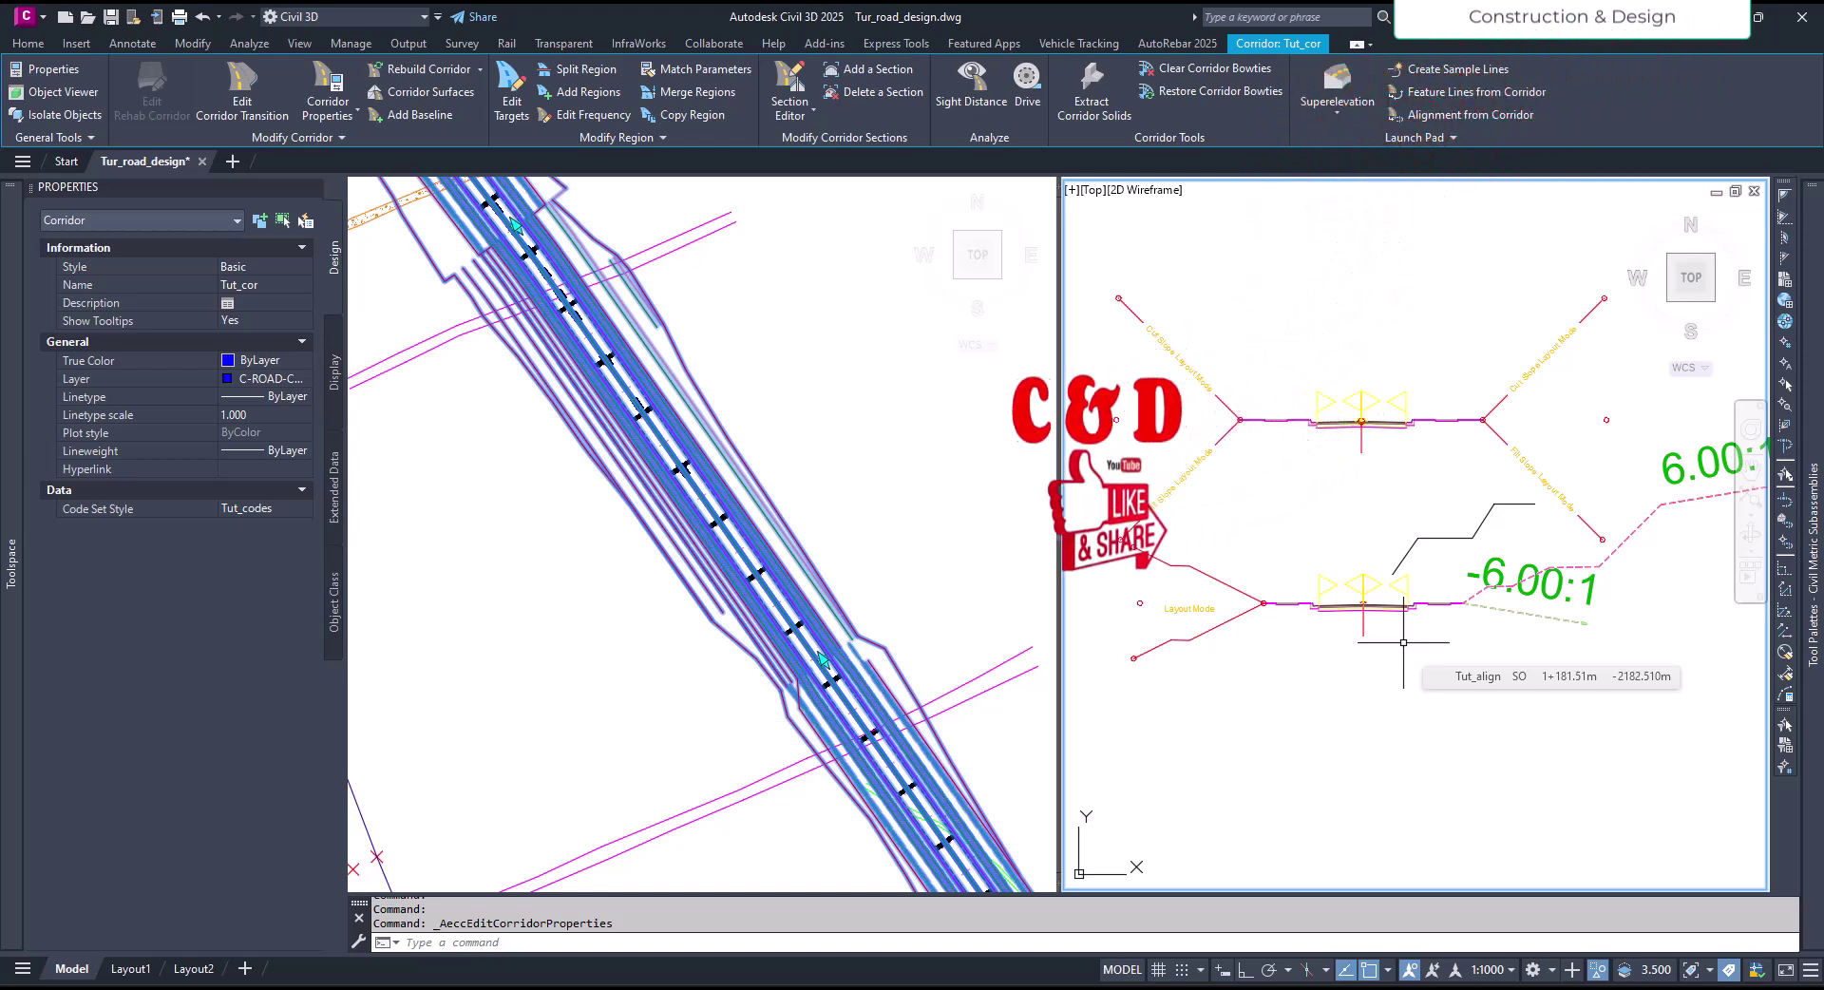
{"action": "scroll", "coordinate": [1403, 642], "scroll_direction": "up", "scroll_amount": 3}
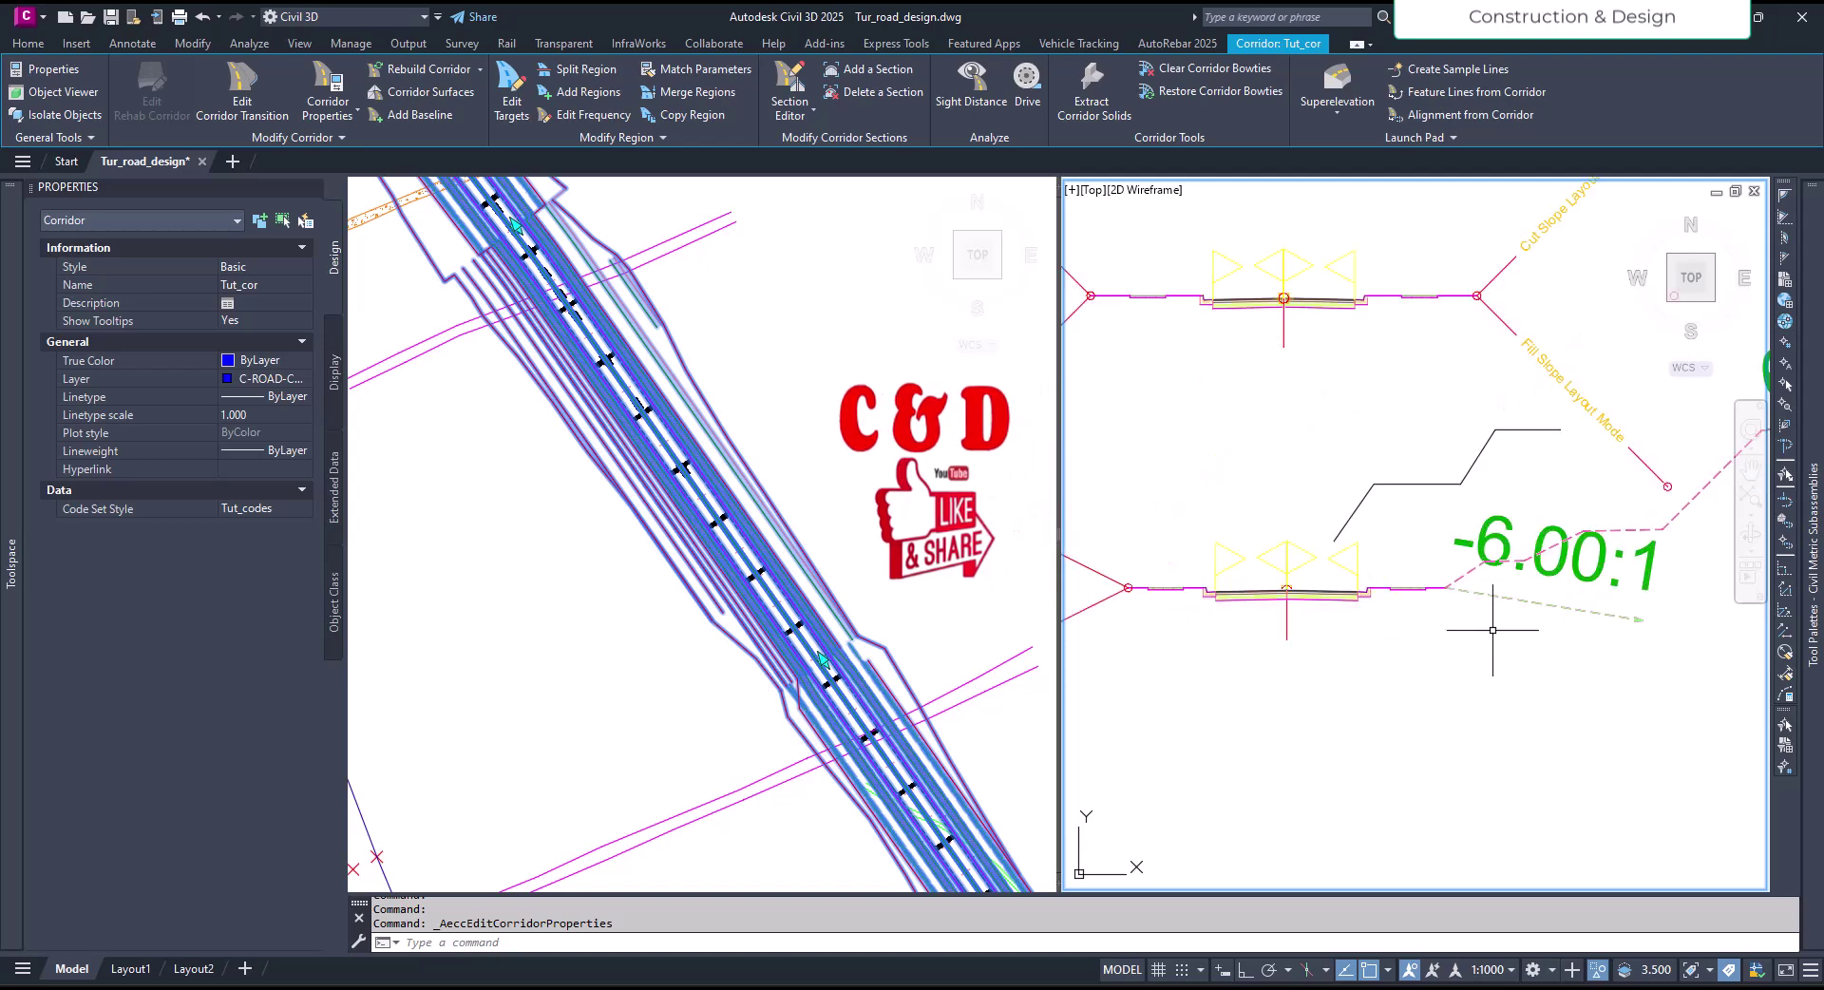